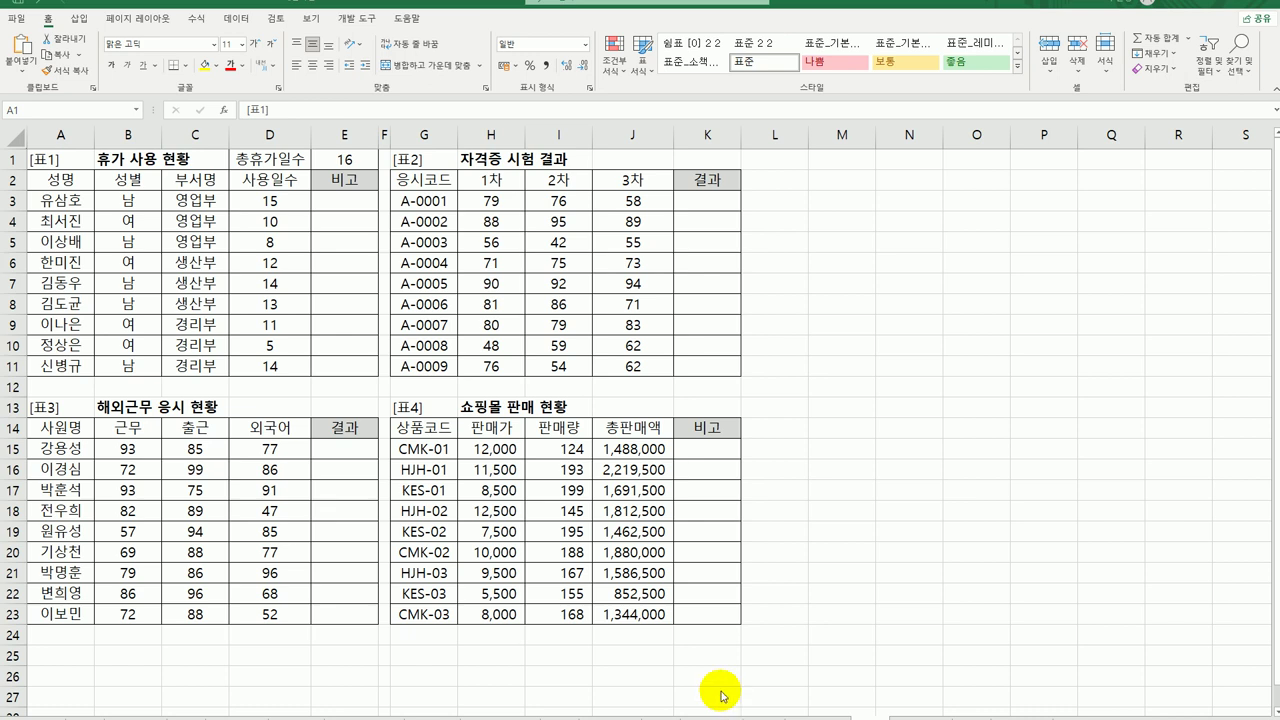
Calculate remaining leave in E3 with =$E$1-D3 and fill the formula down to E11
{"action": "left_click", "coordinate": [355, 203]}
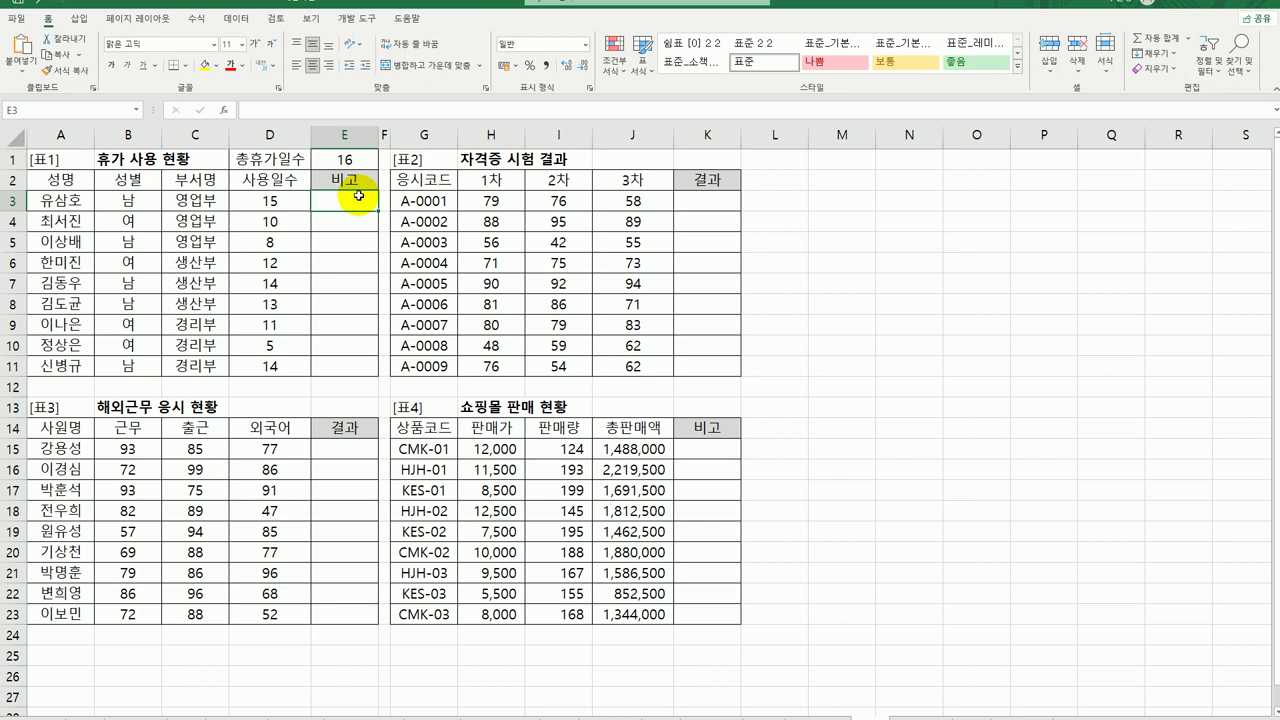
{"action": "left_click", "coordinate": [277, 204]}
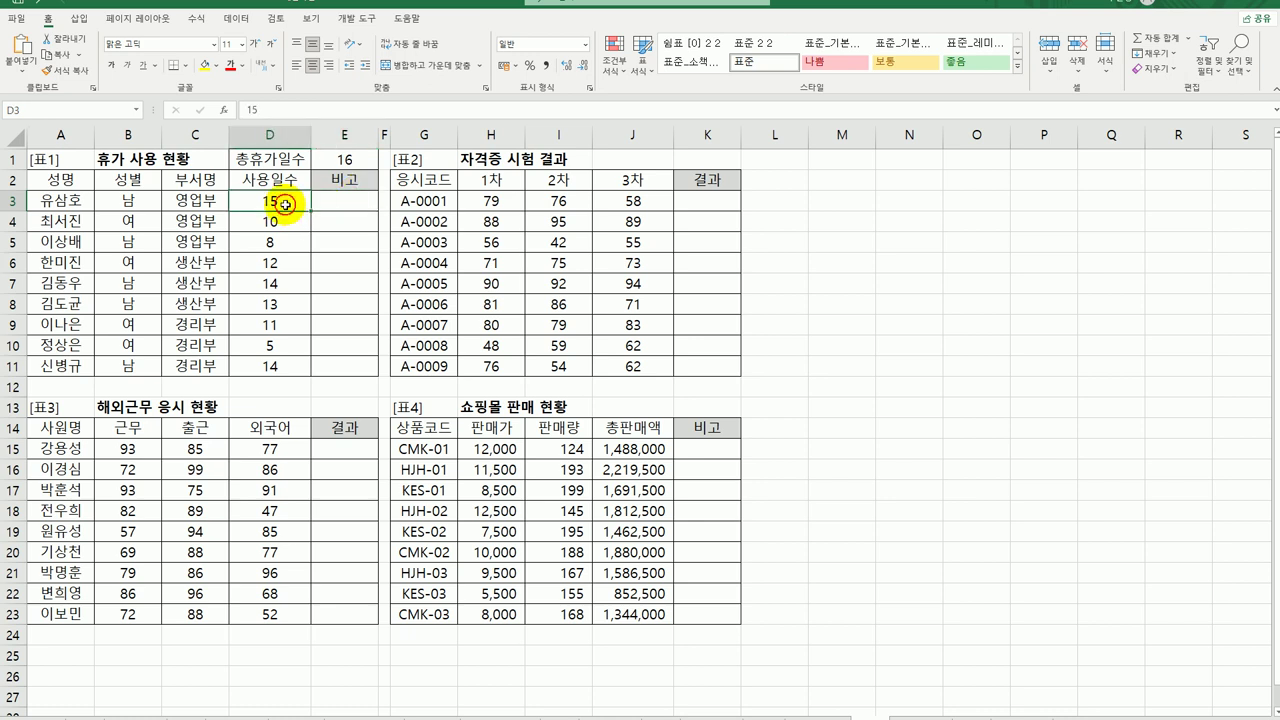
{"action": "left_click", "coordinate": [344, 200]}
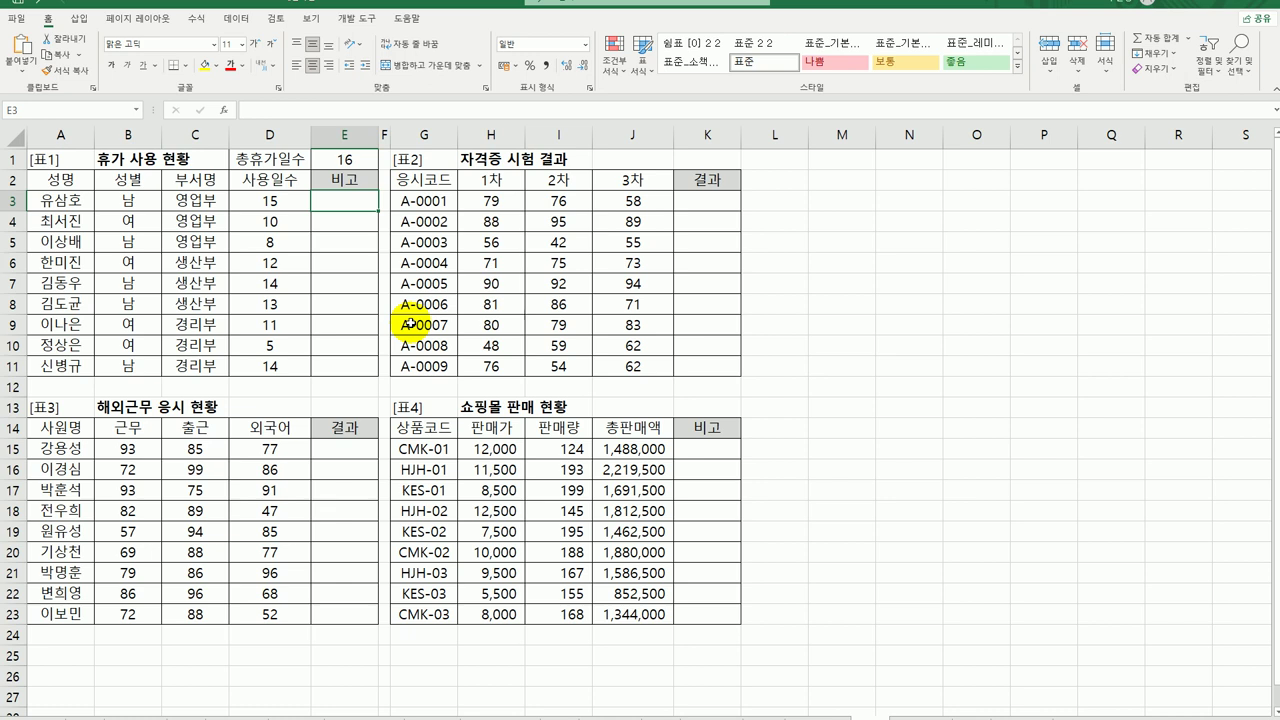
{"action": "type", "text": "="}
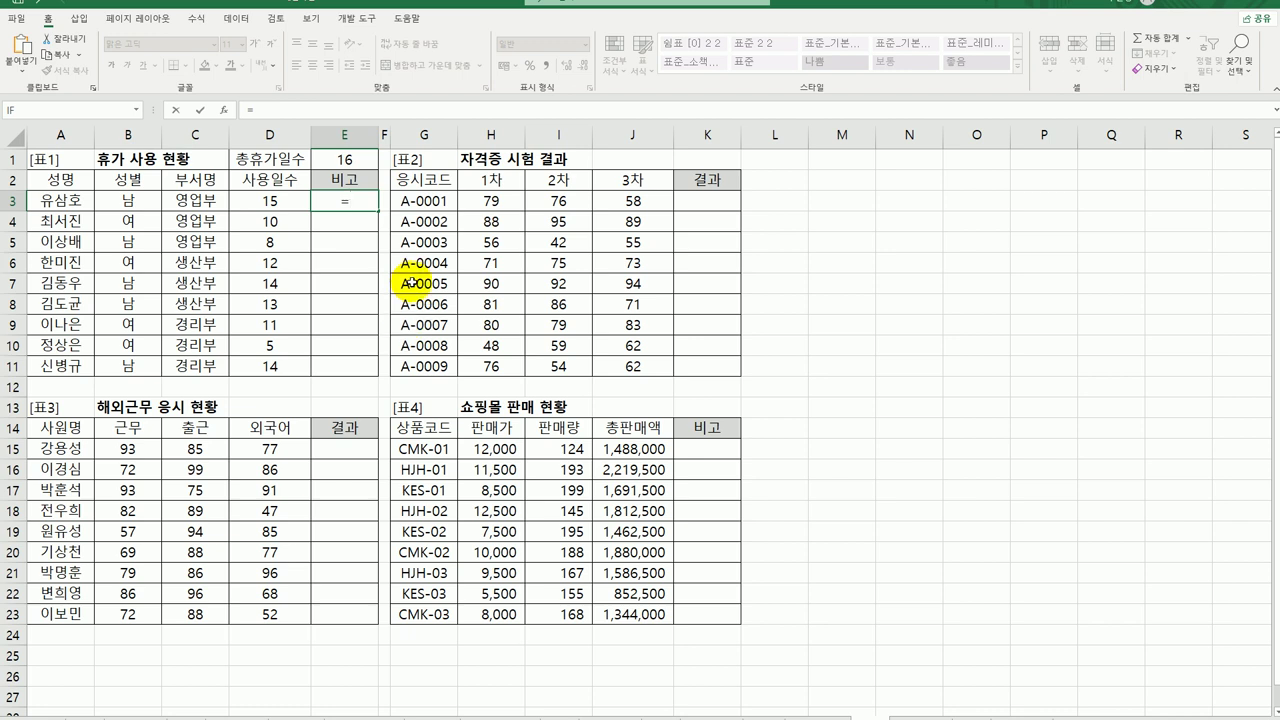
{"action": "left_click", "coordinate": [345, 160]}
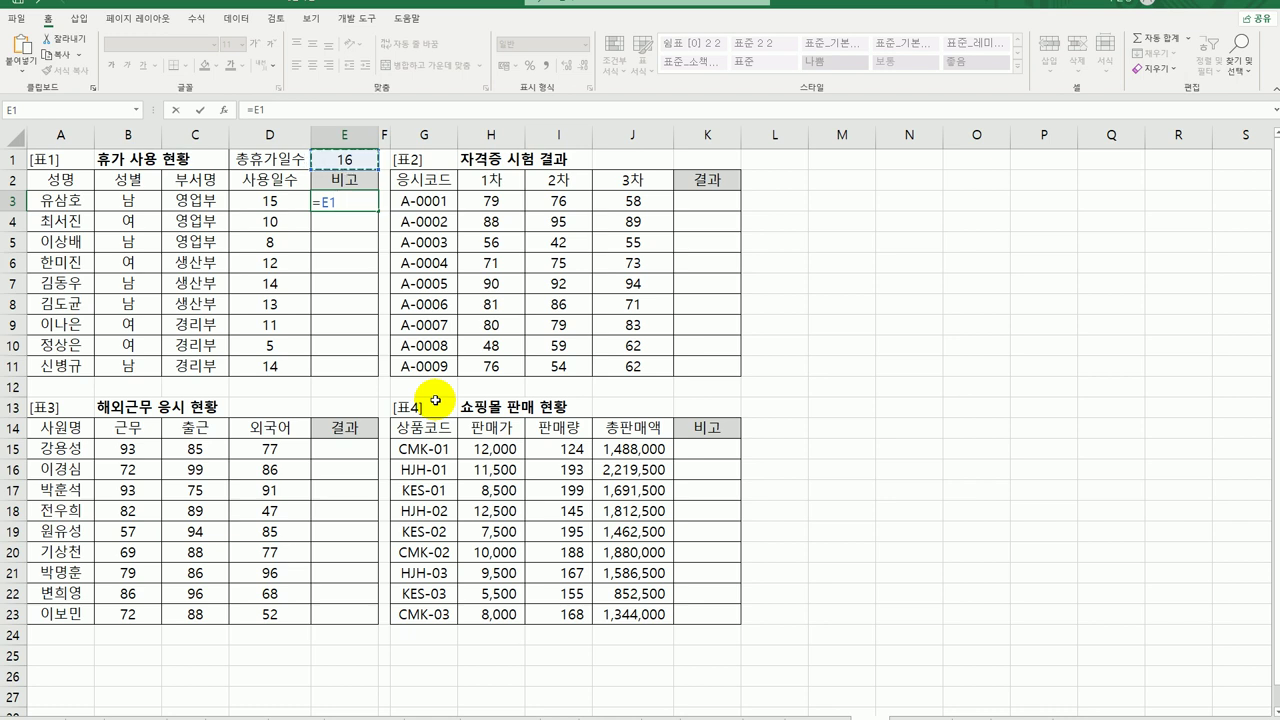
{"action": "key", "text": "F4"}
{"action": "type", "text": "-"}
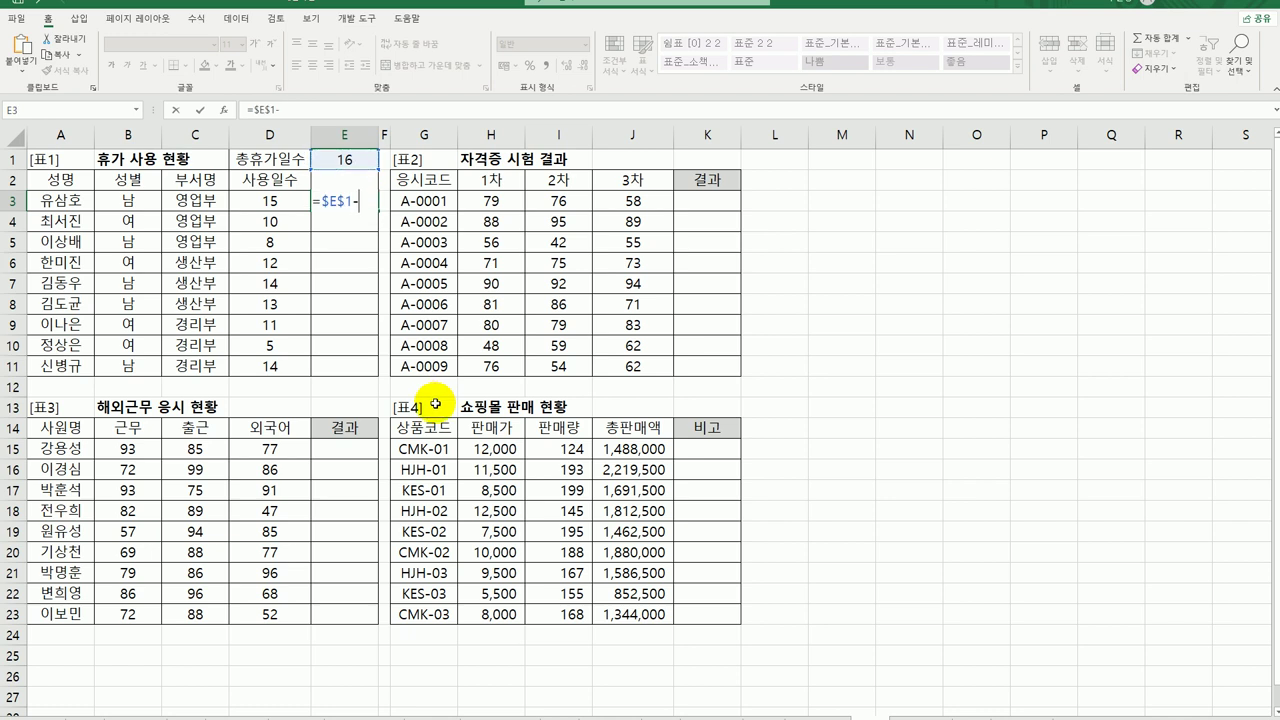
{"action": "left_click", "coordinate": [295, 208]}
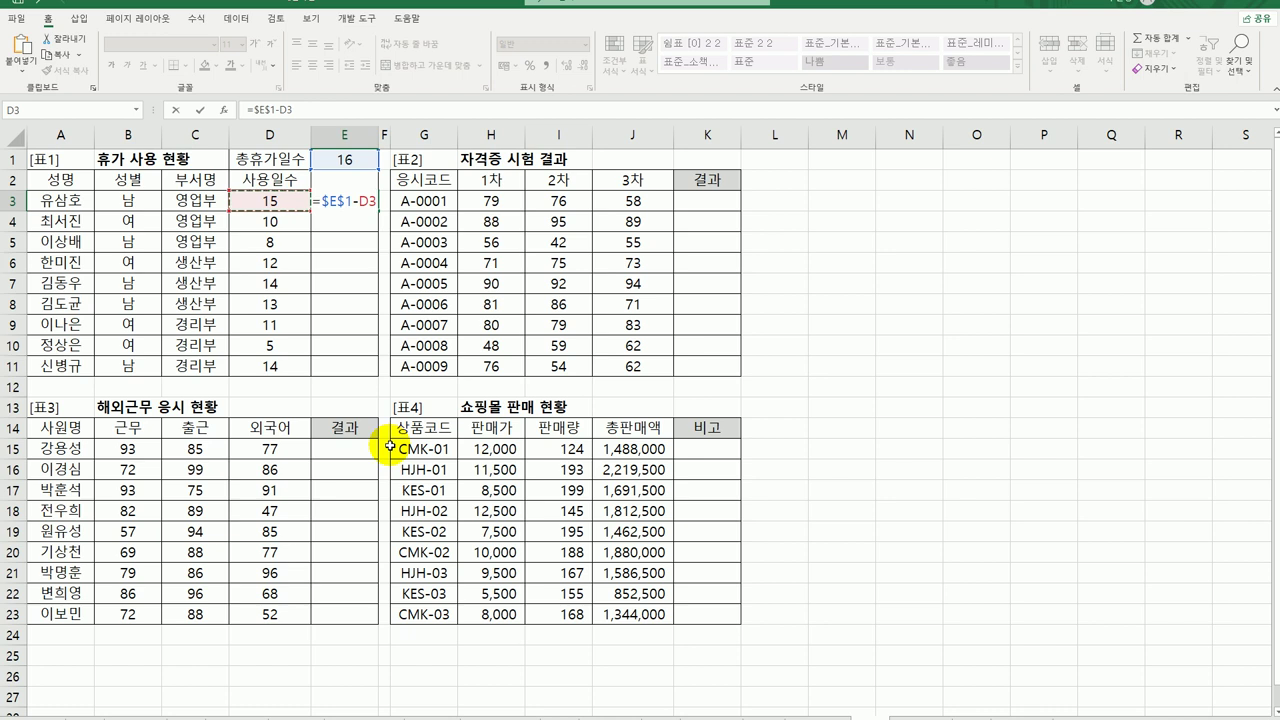
{"action": "key", "text": "Return"}
{"action": "left_click", "coordinate": [350, 205]}
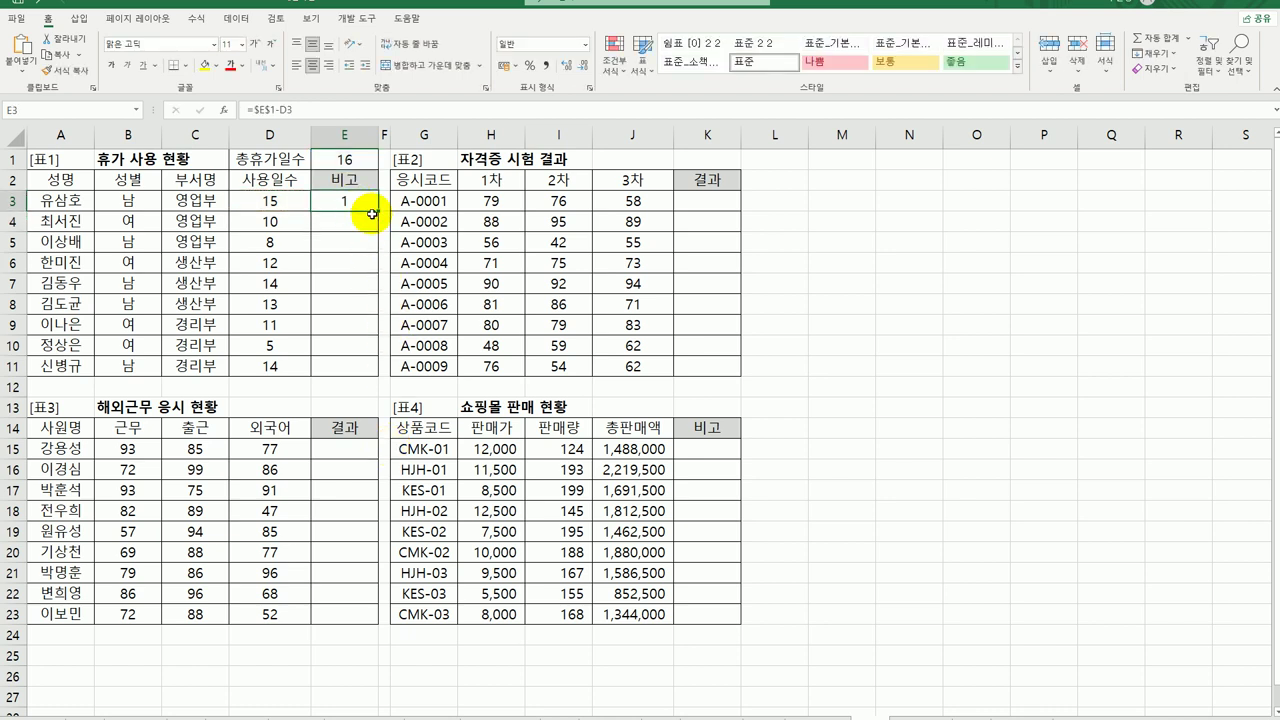
{"action": "left_click_drag", "start_coordinate": [377, 212], "coordinate": [367, 372]}
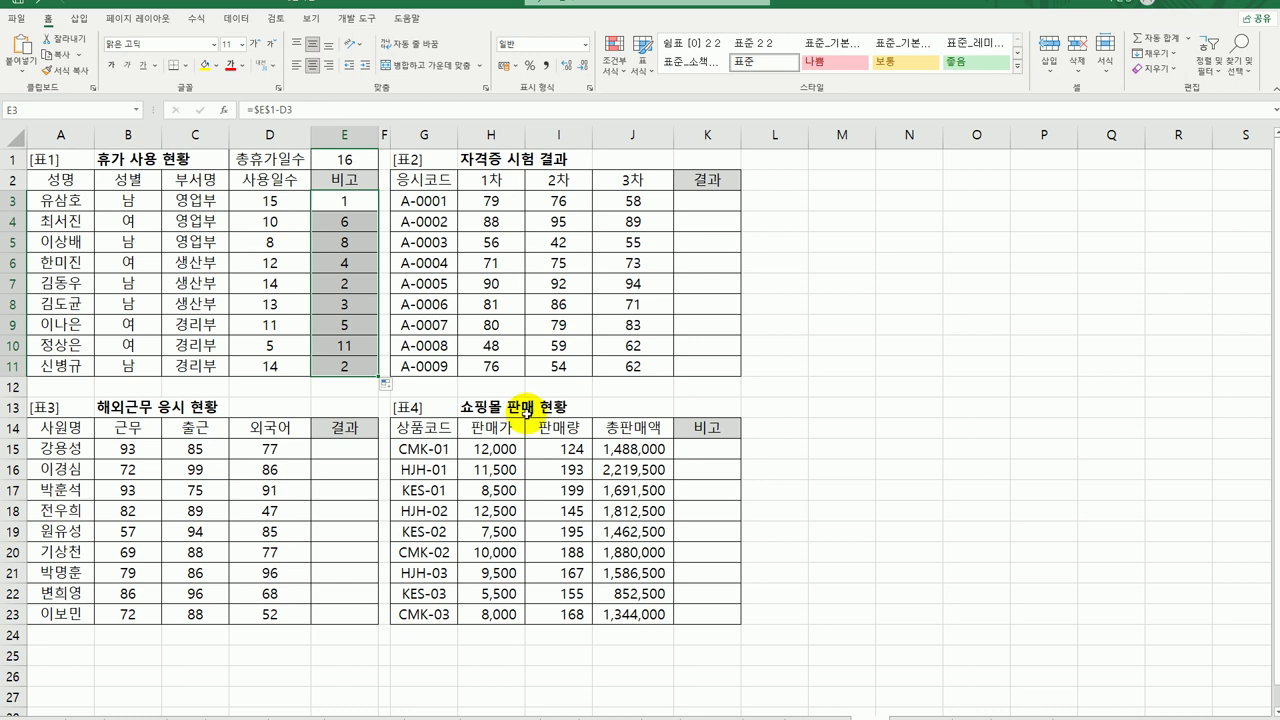
Wrap the subtraction in E3 in an IF function and open its function arguments
{"action": "left_click", "coordinate": [364, 199]}
{"action": "double_click", "coordinate": [340, 202]}
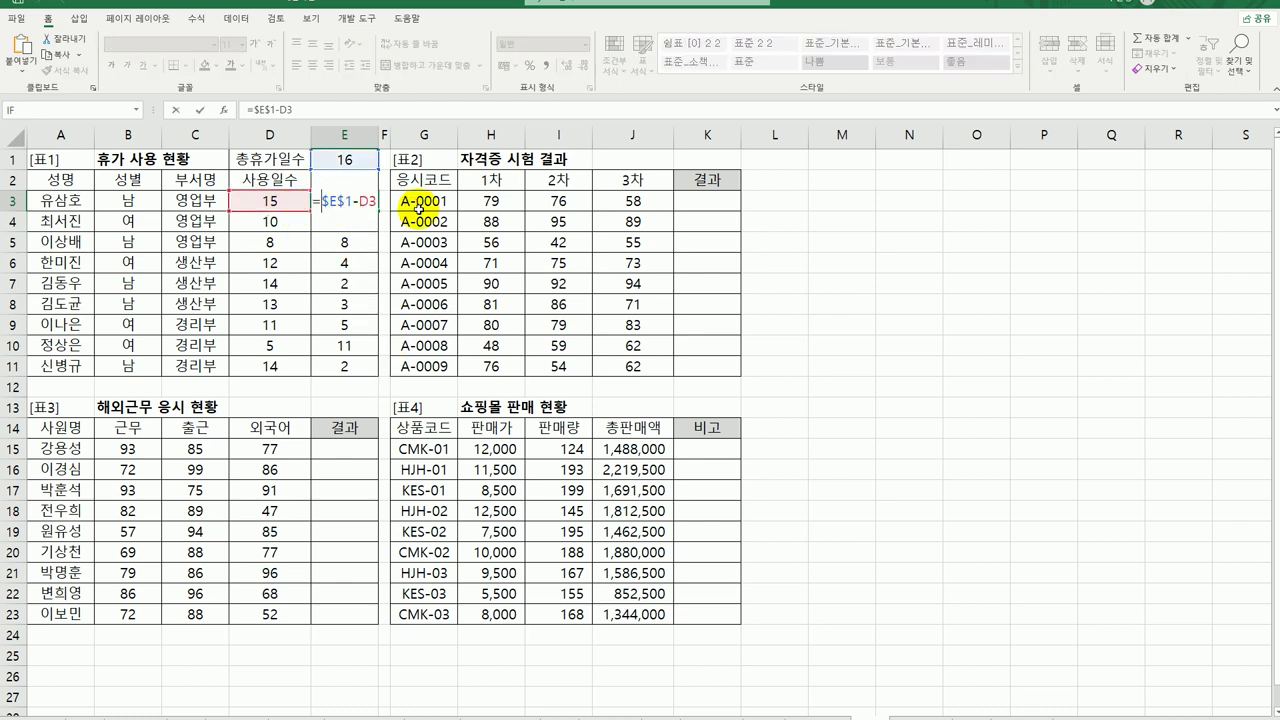
{"action": "key", "text": "Home"}
{"action": "key", "text": "Right"}
{"action": "type", "text": "IF("}
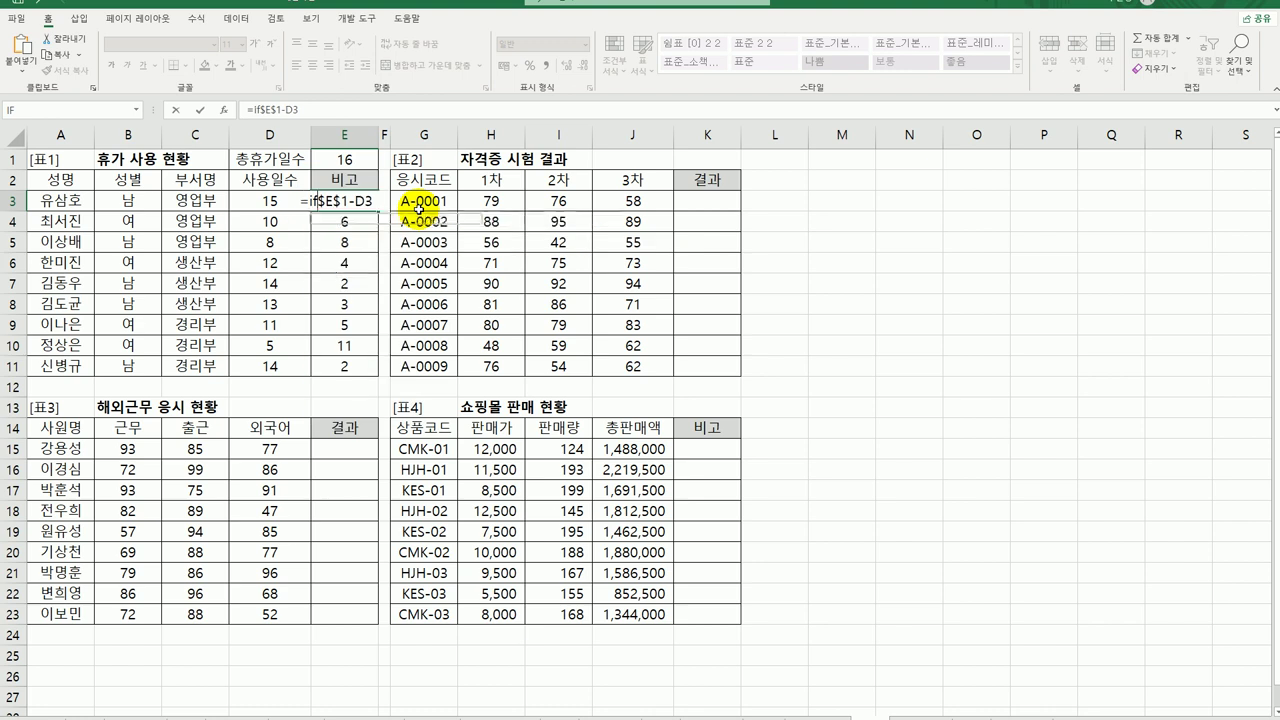
{"action": "left_click", "coordinate": [224, 109]}
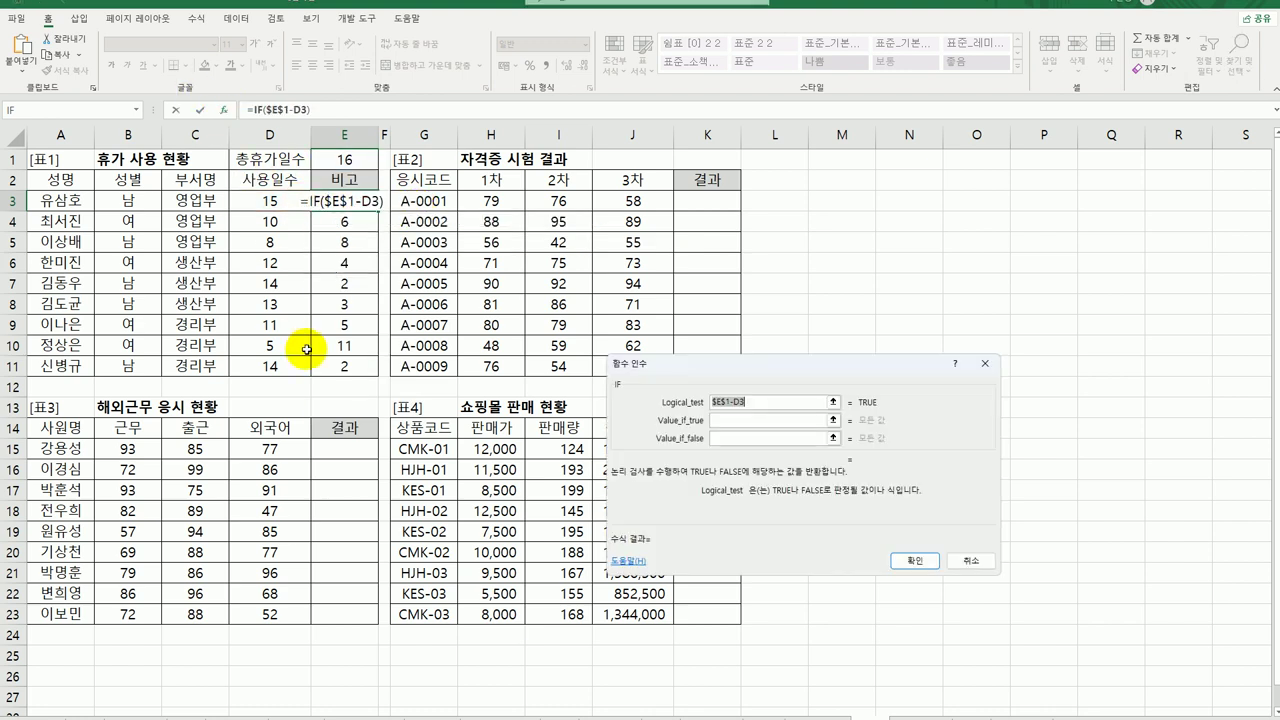
Set the IF's logical test to $E$1-D3>=8 and its true value to "휴가독촉"
{"action": "left_click", "coordinate": [796, 402]}
{"action": "type", "text": ">"}
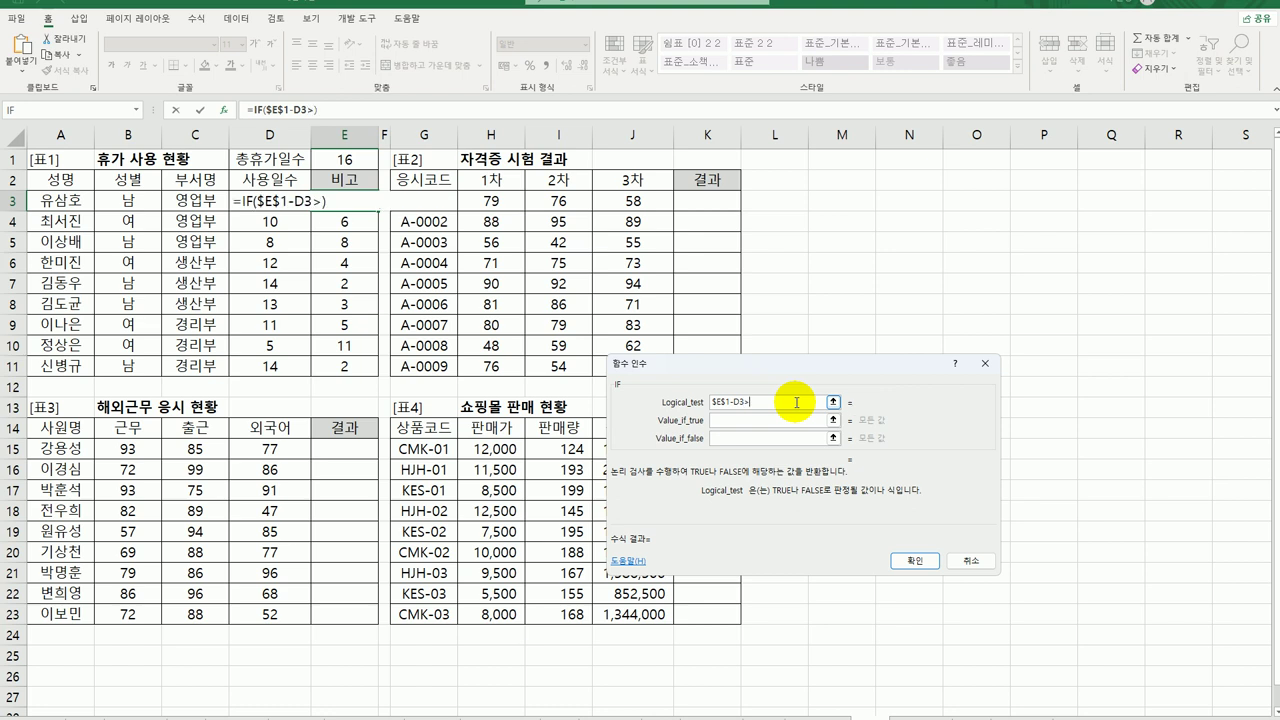
{"action": "type", "text": "=8"}
{"action": "key", "text": "Tab"}
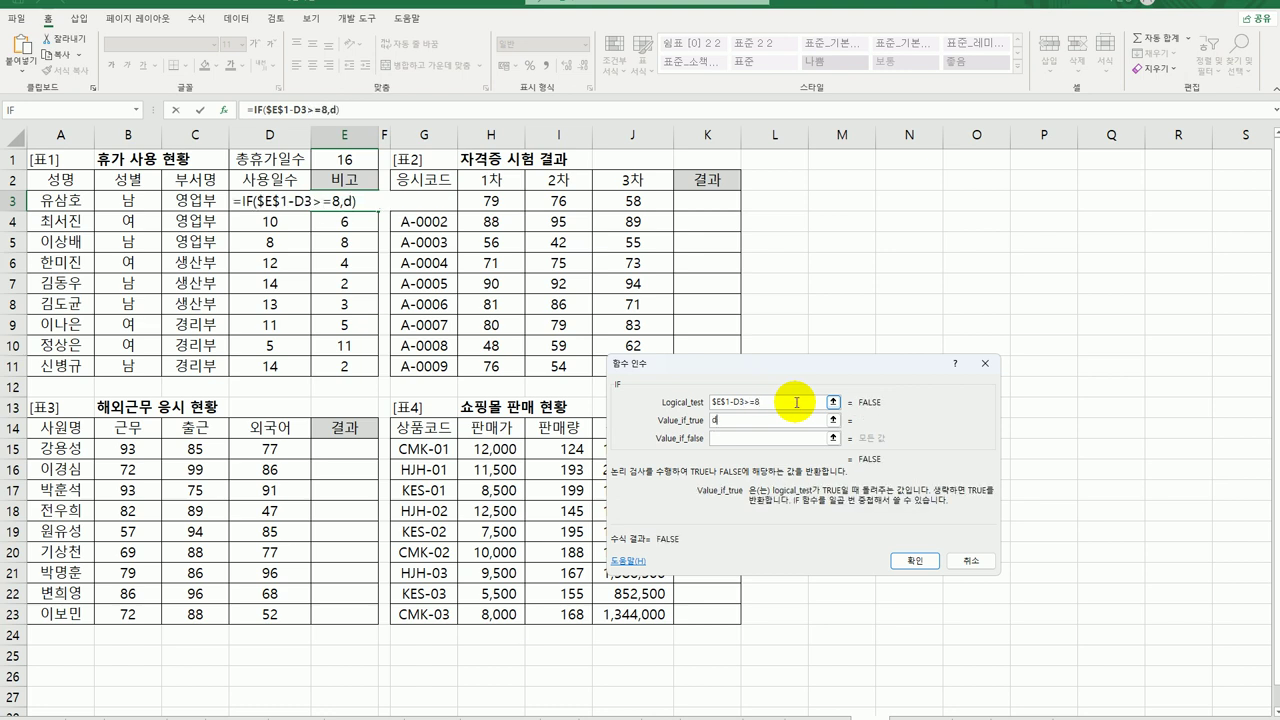
{"action": "type", "text": "휴가독촉"}
{"action": "key", "text": "Tab"}
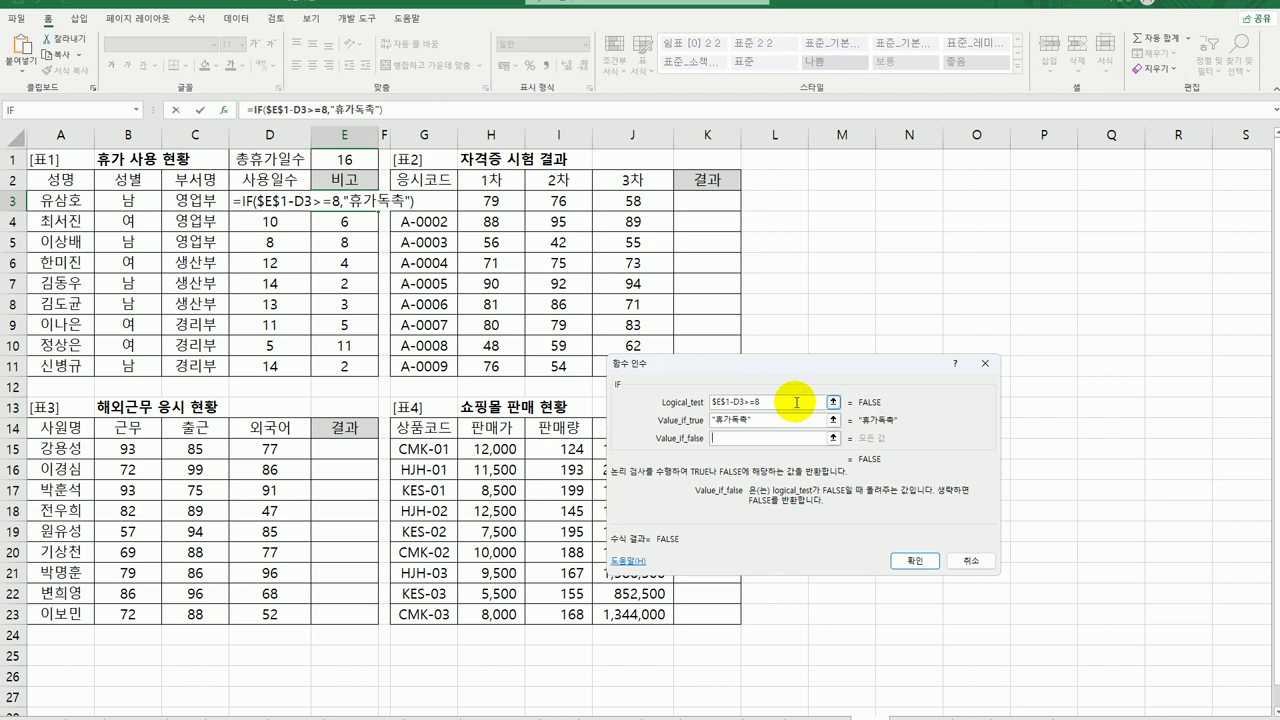
Nest a second IF as the false value, reusing the first test with the threshold changed to $E$1-D3>=4
{"action": "left_click_drag", "start_coordinate": [785, 402], "coordinate": [695, 403]}
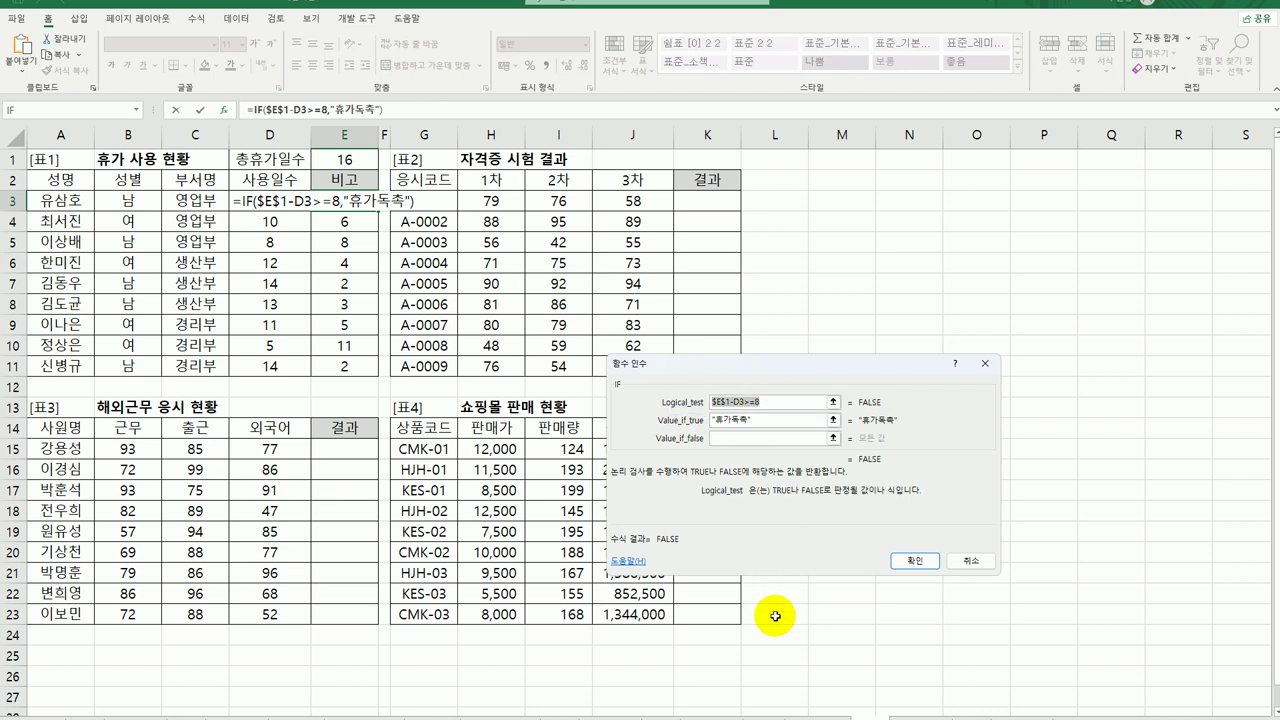
{"action": "left_click", "coordinate": [729, 439]}
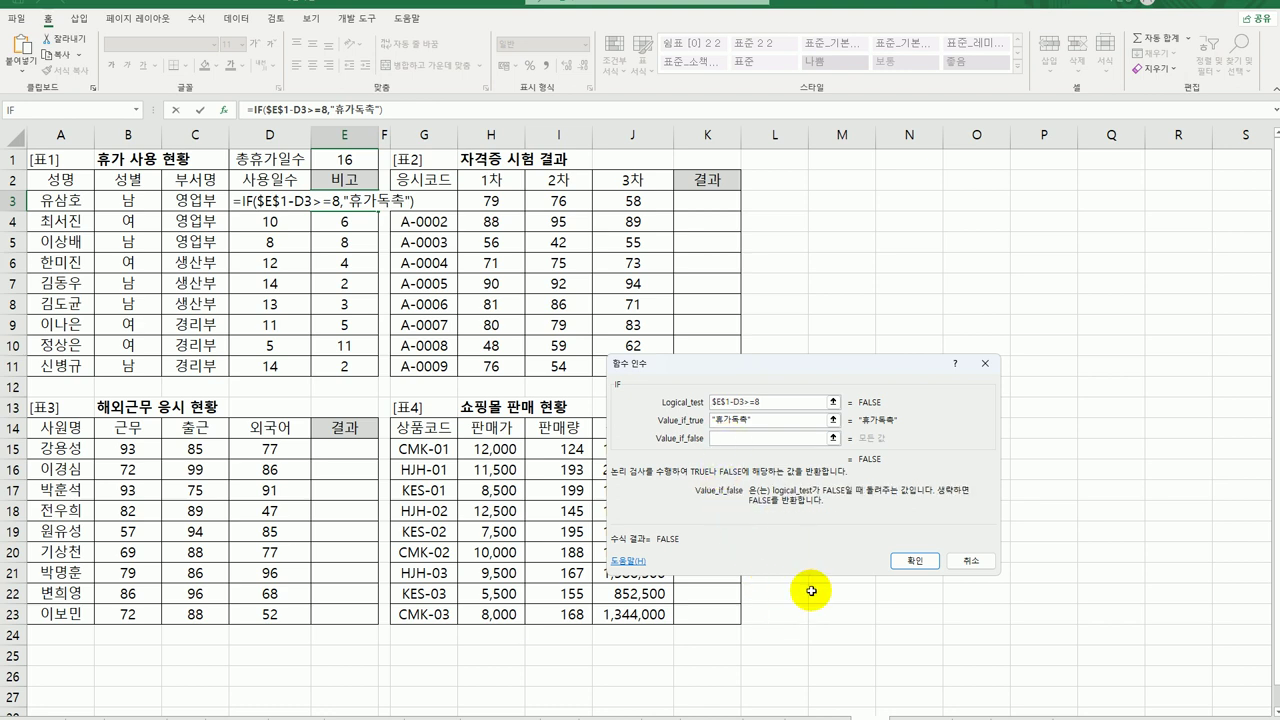
{"action": "left_click", "coordinate": [68, 112]}
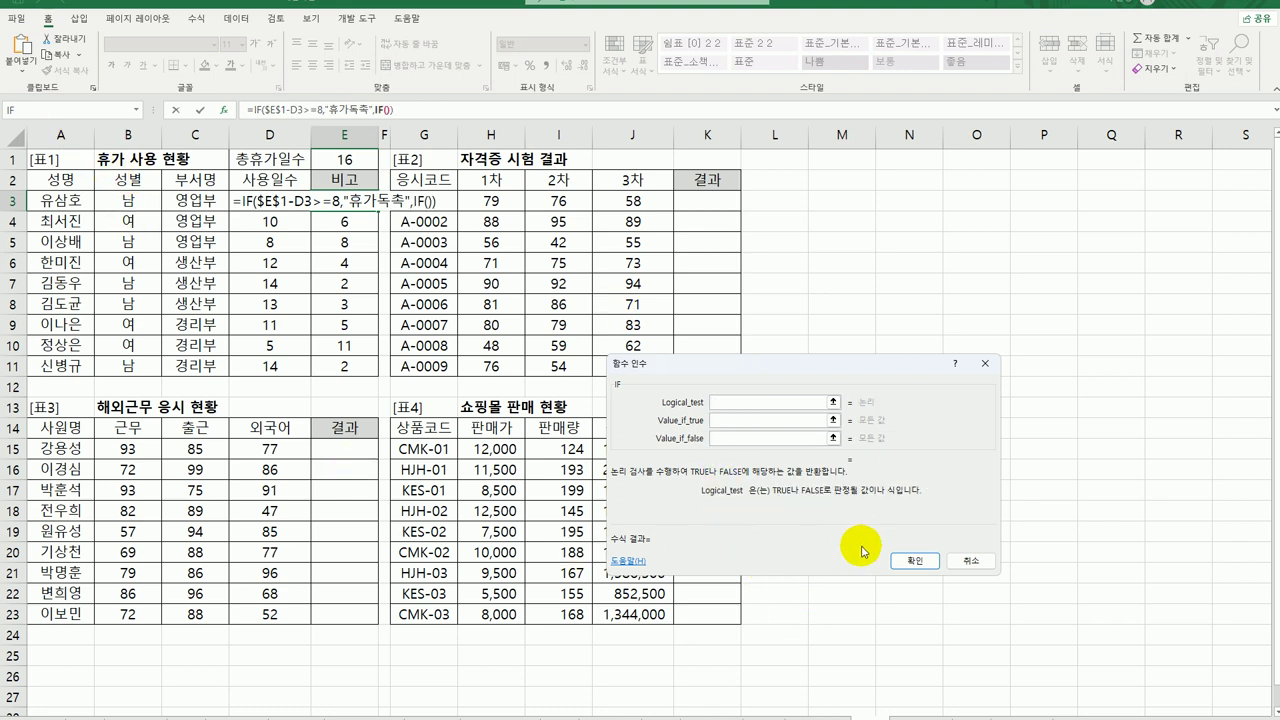
{"action": "key", "text": "ctrl+v"}
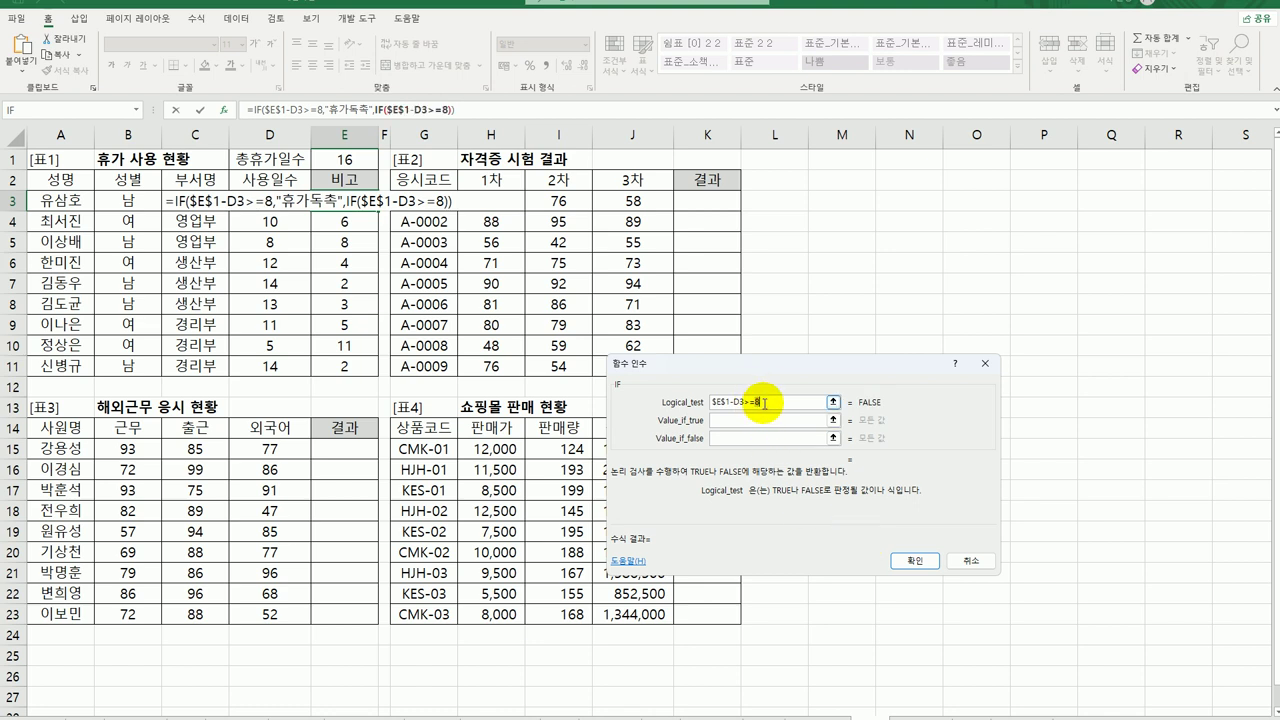
{"action": "key", "text": "BackSpace"}
{"action": "type", "text": "4"}
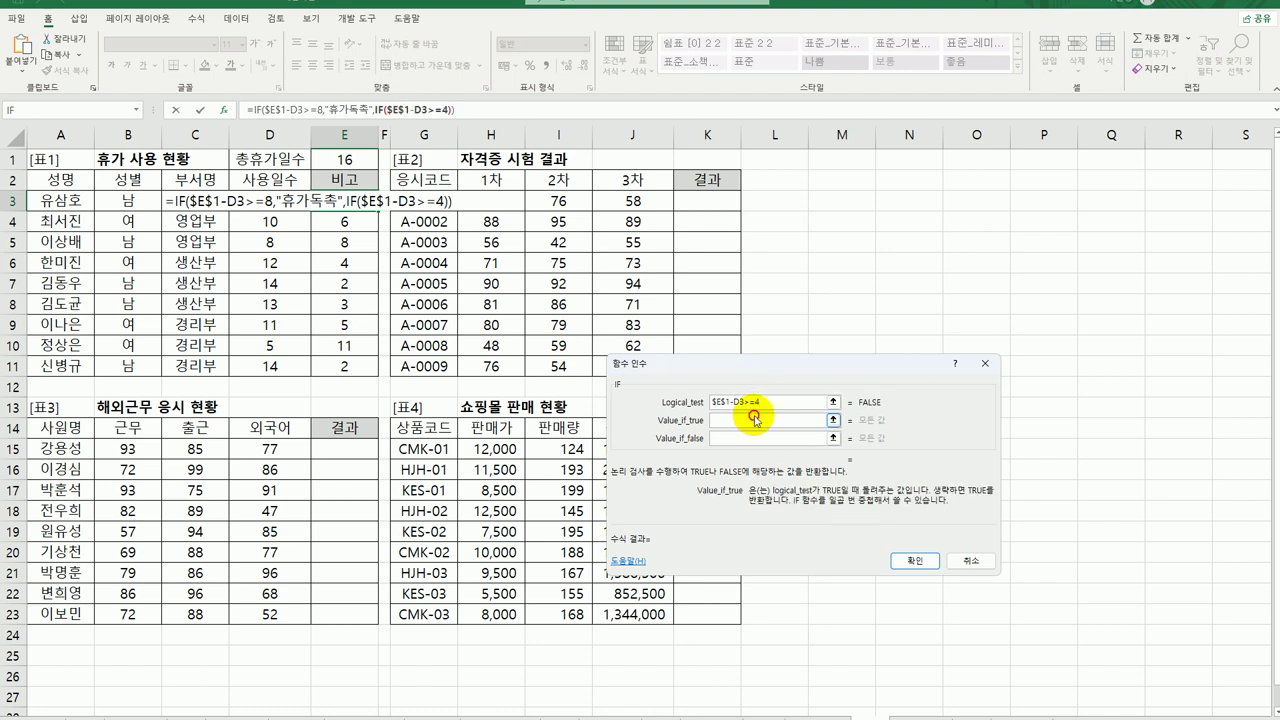
Give the nested IF the true value "휴가권장" and false value "", then fill E3's formula down to E11
{"action": "left_click", "coordinate": [776, 419]}
{"action": "type", "text": "휴가권장"}
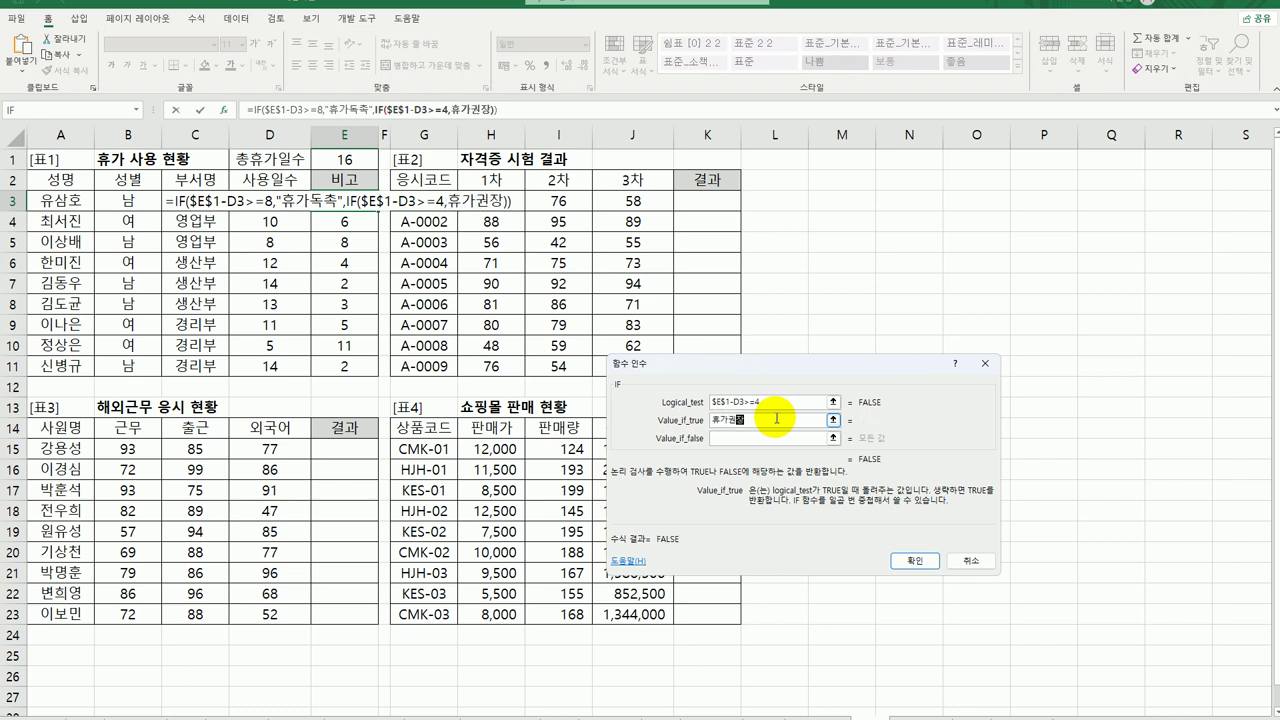
{"action": "key", "text": "Tab"}
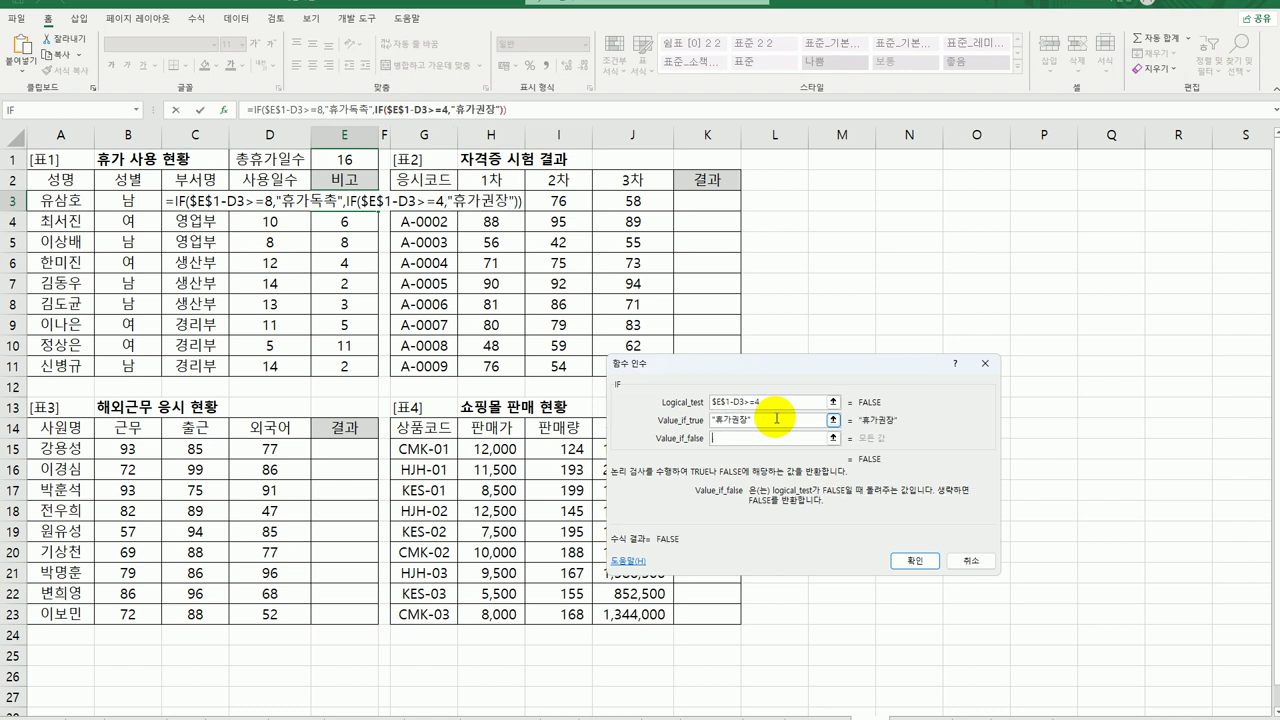
{"action": "type", "text": "\"\""}
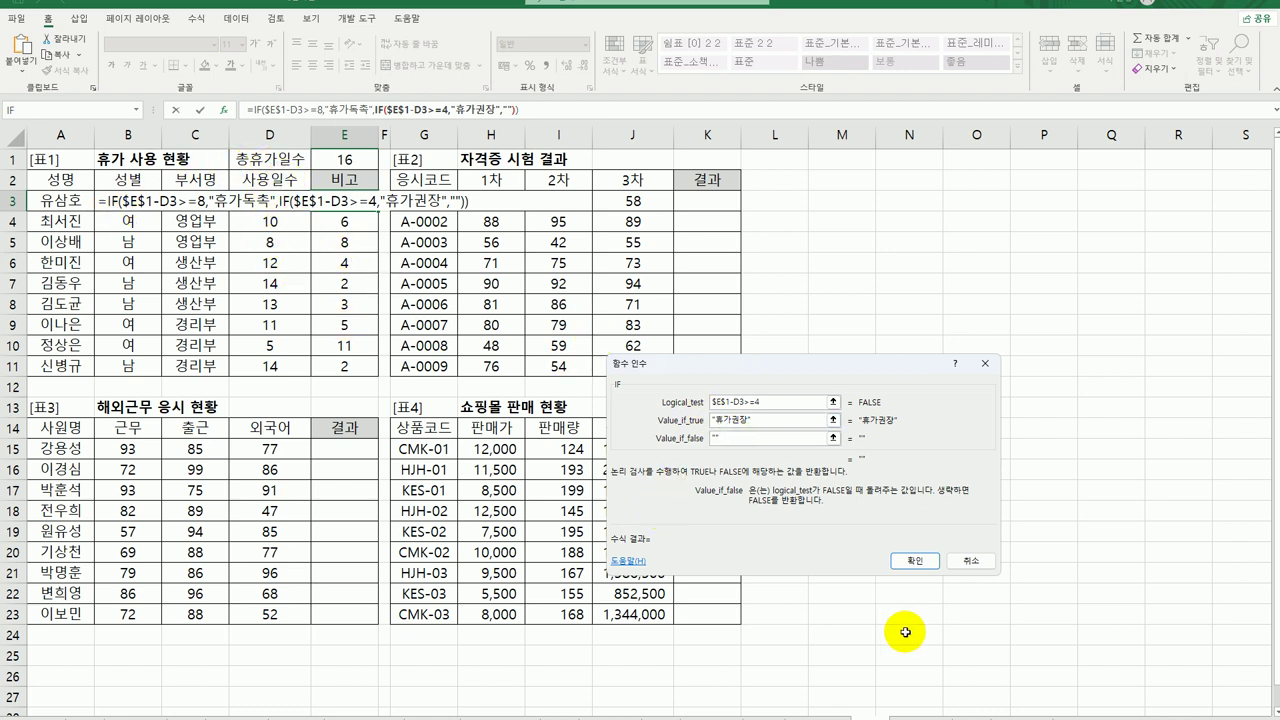
{"action": "left_click", "coordinate": [912, 563]}
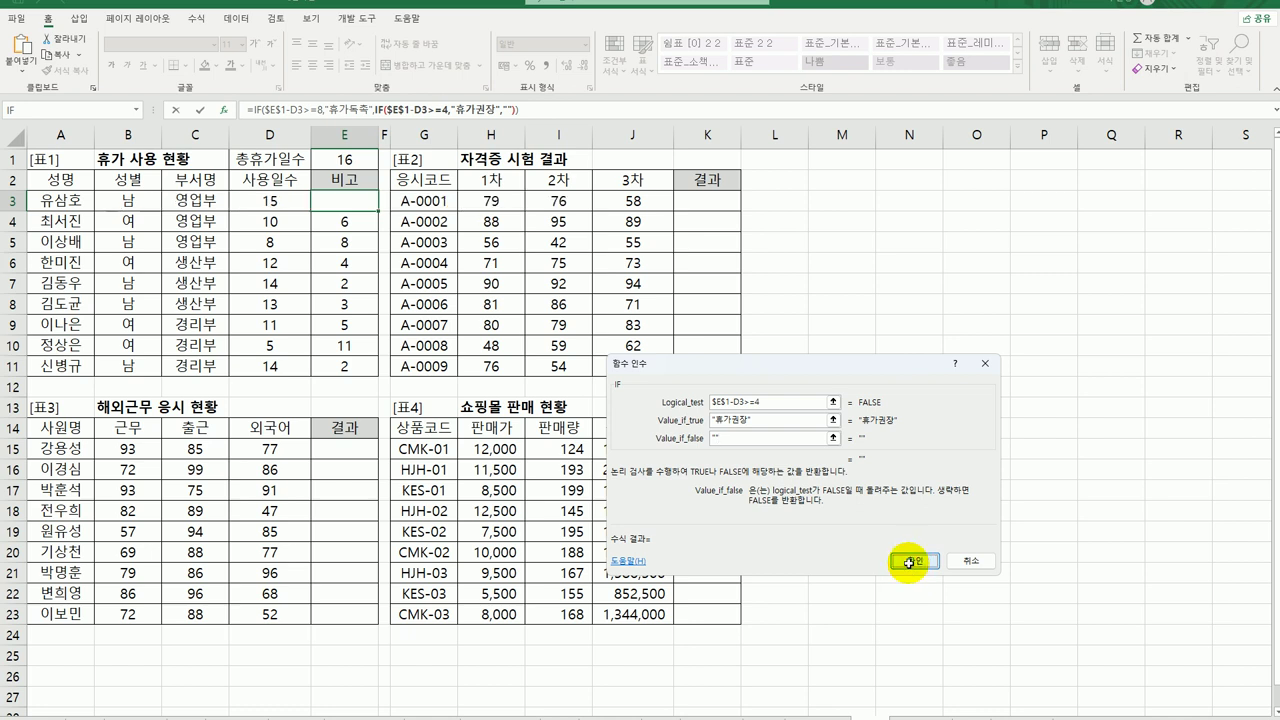
{"action": "left_click_drag", "start_coordinate": [380, 212], "coordinate": [380, 378]}
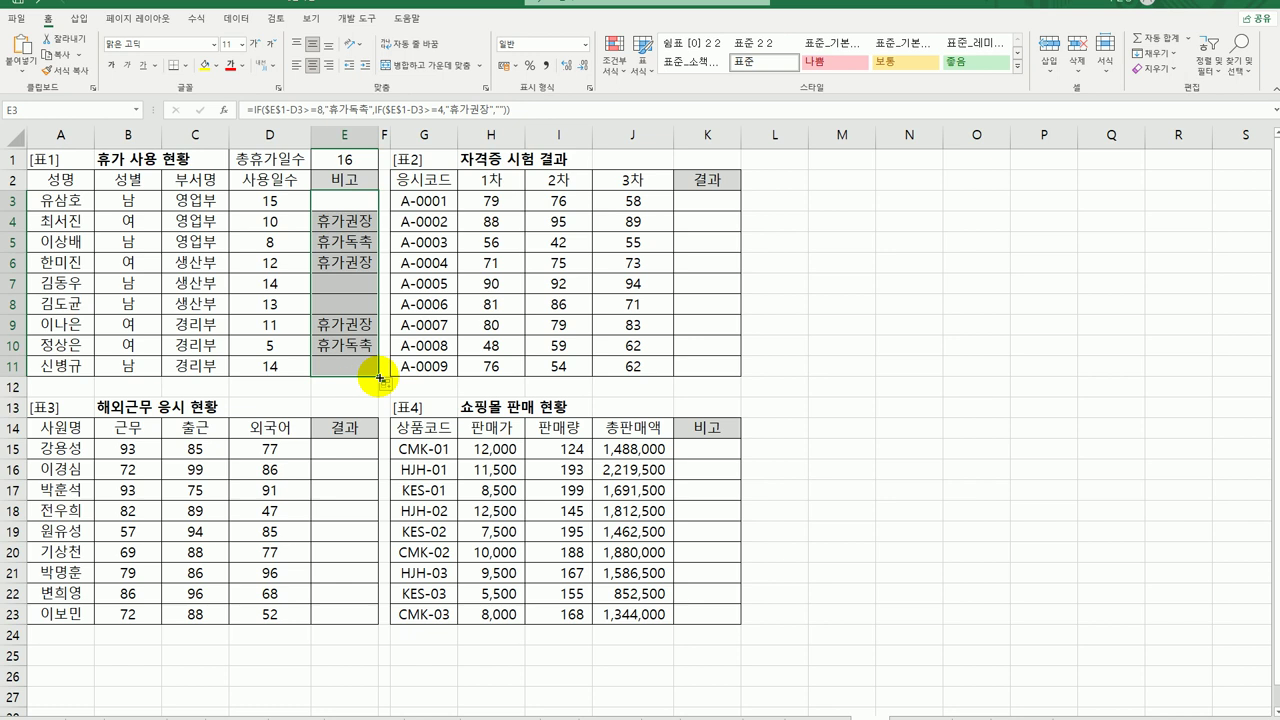
Begin an OR formula in K3 with the first condition H3>=80
{"action": "left_click", "coordinate": [722, 201]}
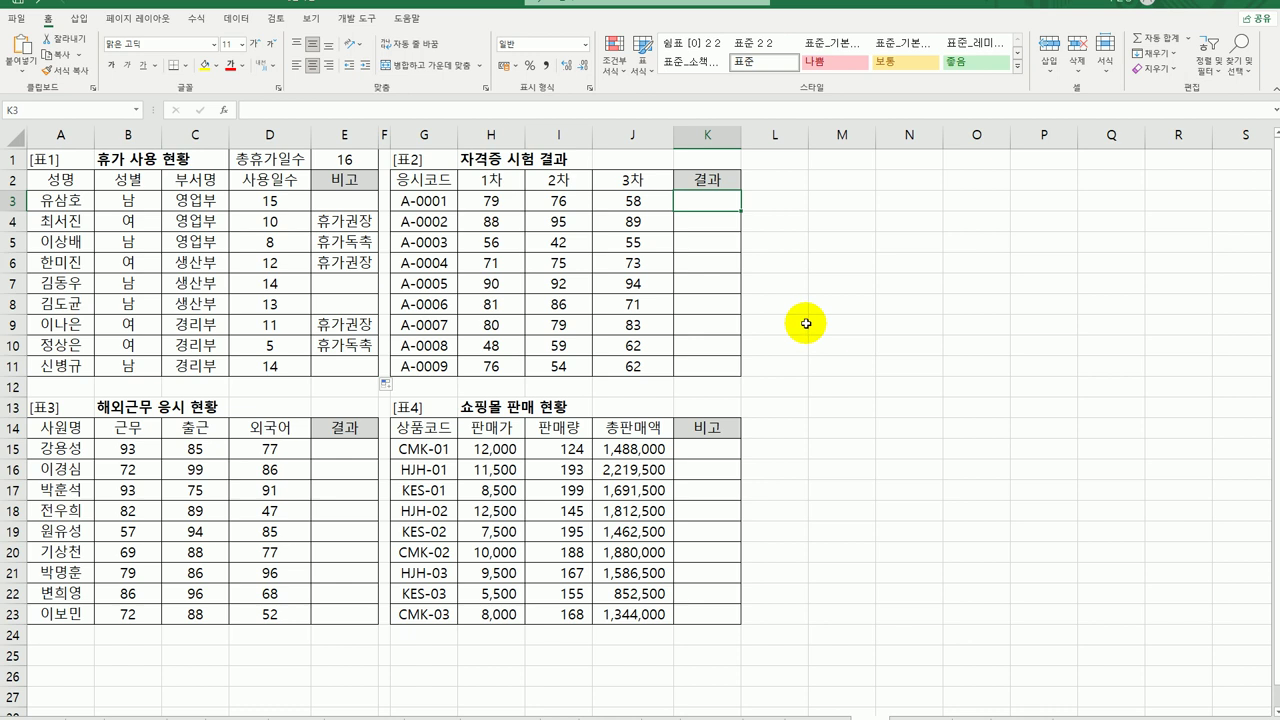
{"action": "type", "text": "="}
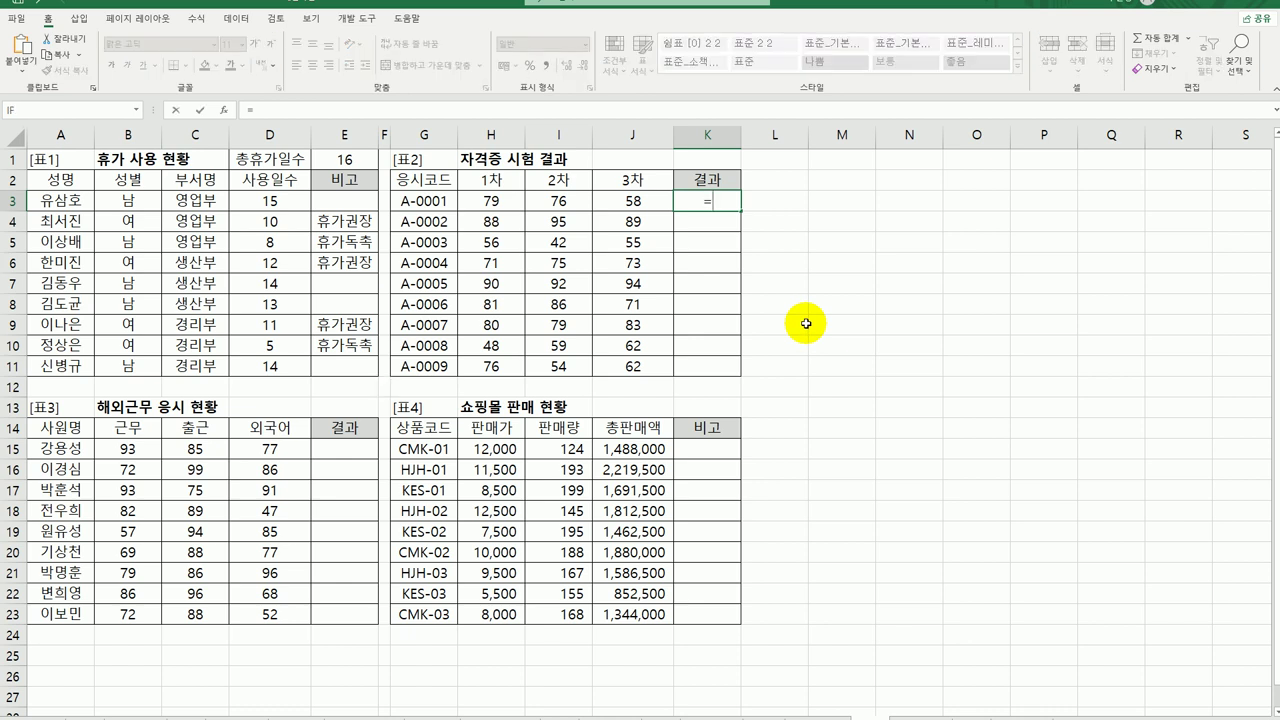
{"action": "type", "text": "or"}
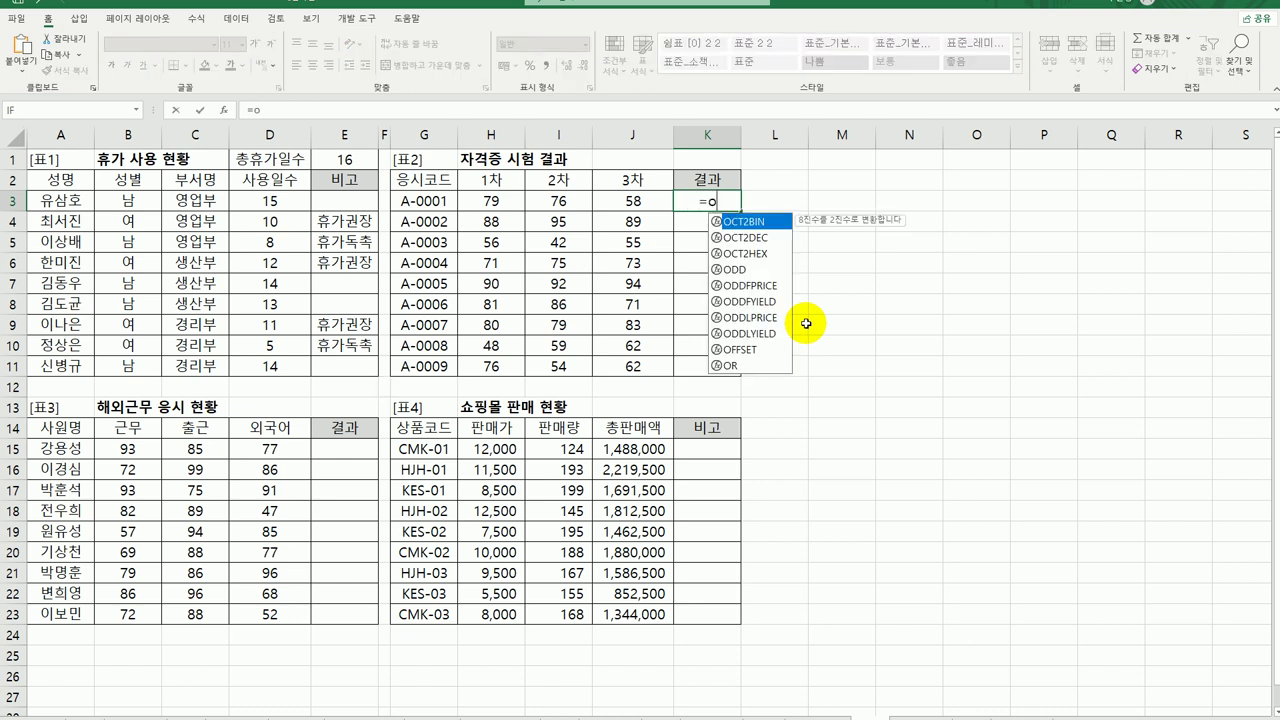
{"action": "double_click", "coordinate": [728, 221]}
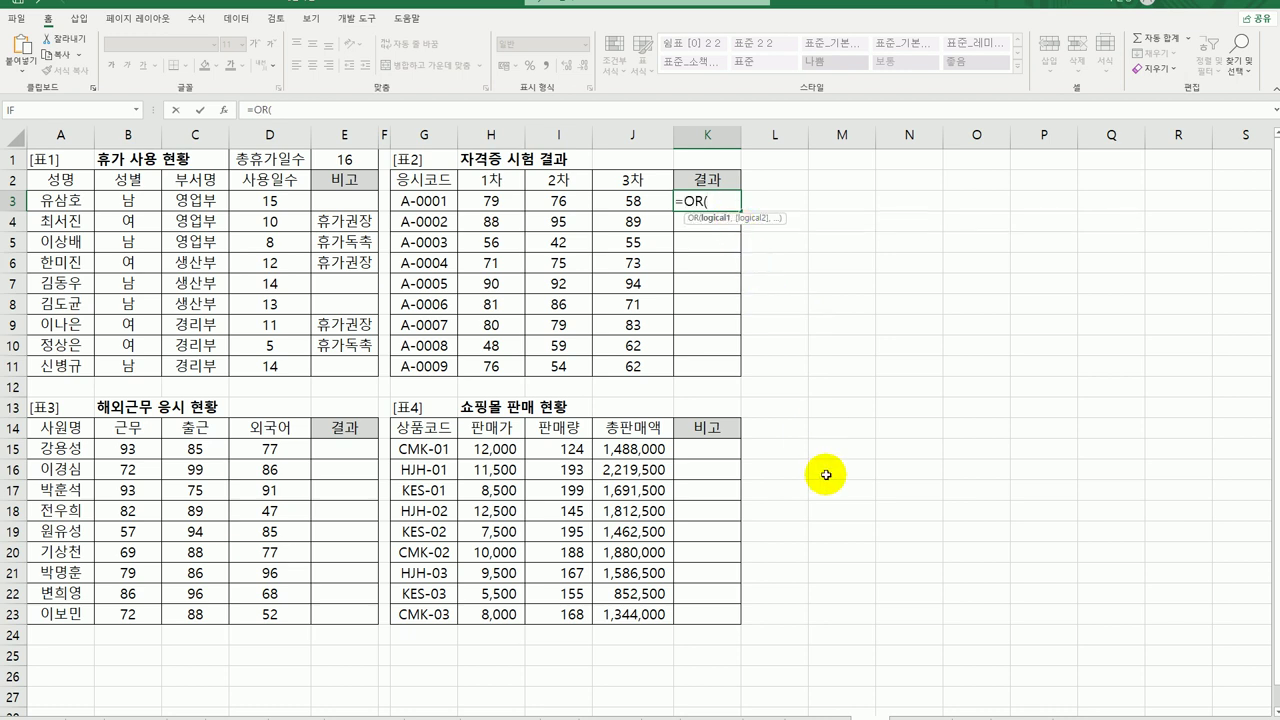
{"action": "left_click", "coordinate": [510, 203]}
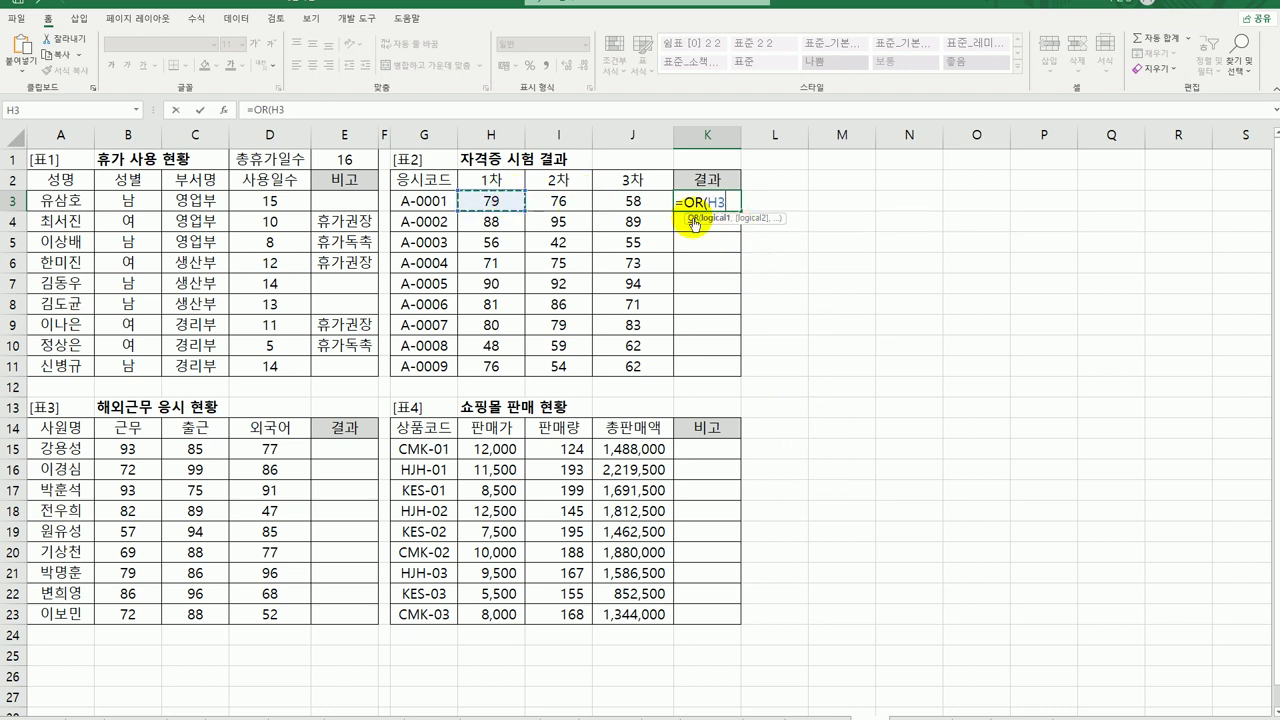
{"action": "type", "text": ">="}
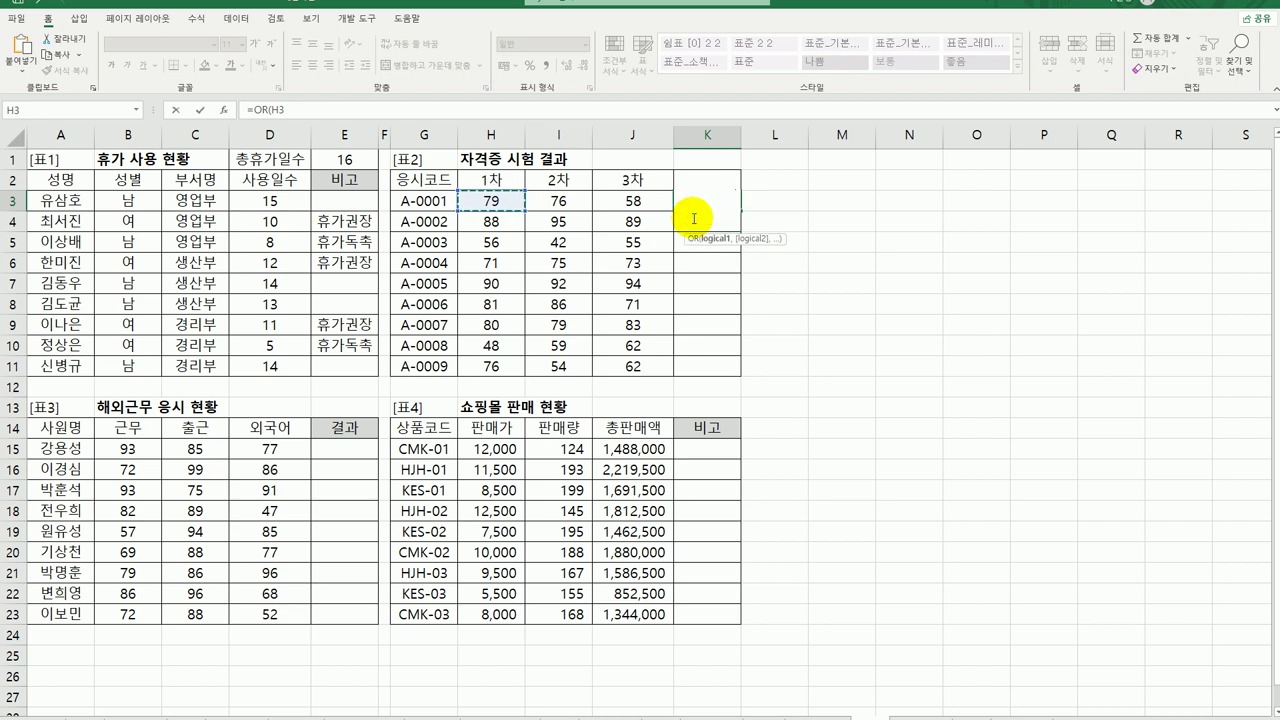
{"action": "type", "text": "80"}
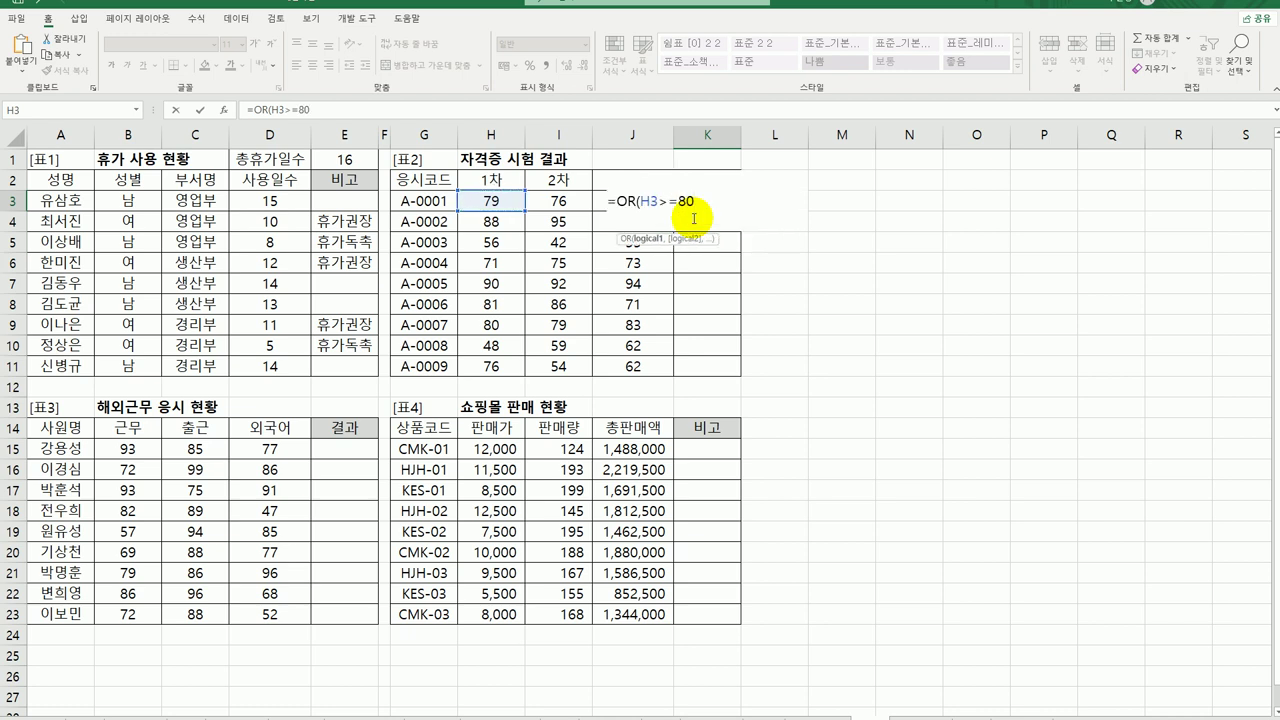
Add the conditions I3>=80 and J3>=80 to the OR formula in K3 and close its parenthesis
{"action": "type", "text": ","}
{"action": "key", "text": "Left"}
{"action": "key", "text": "Left"}
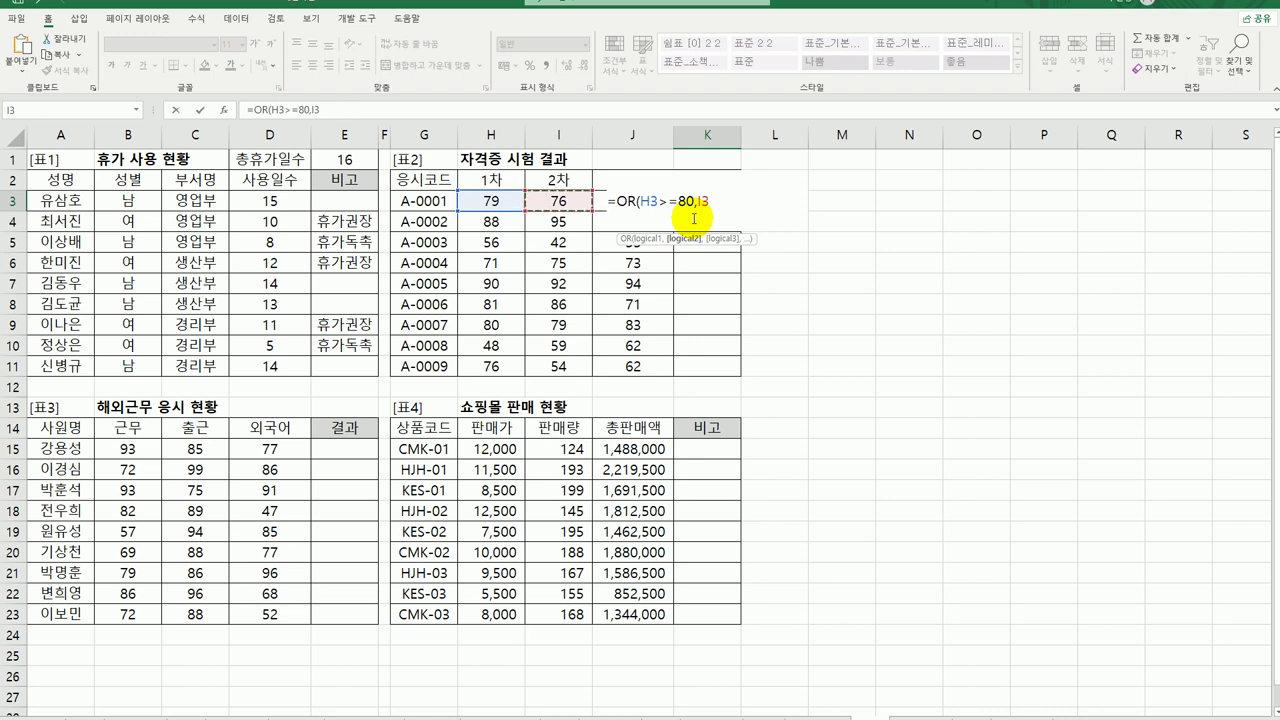
{"action": "type", "text": ","}
{"action": "key", "text": "BackSpace"}
{"action": "type", "text": ">=80,"}
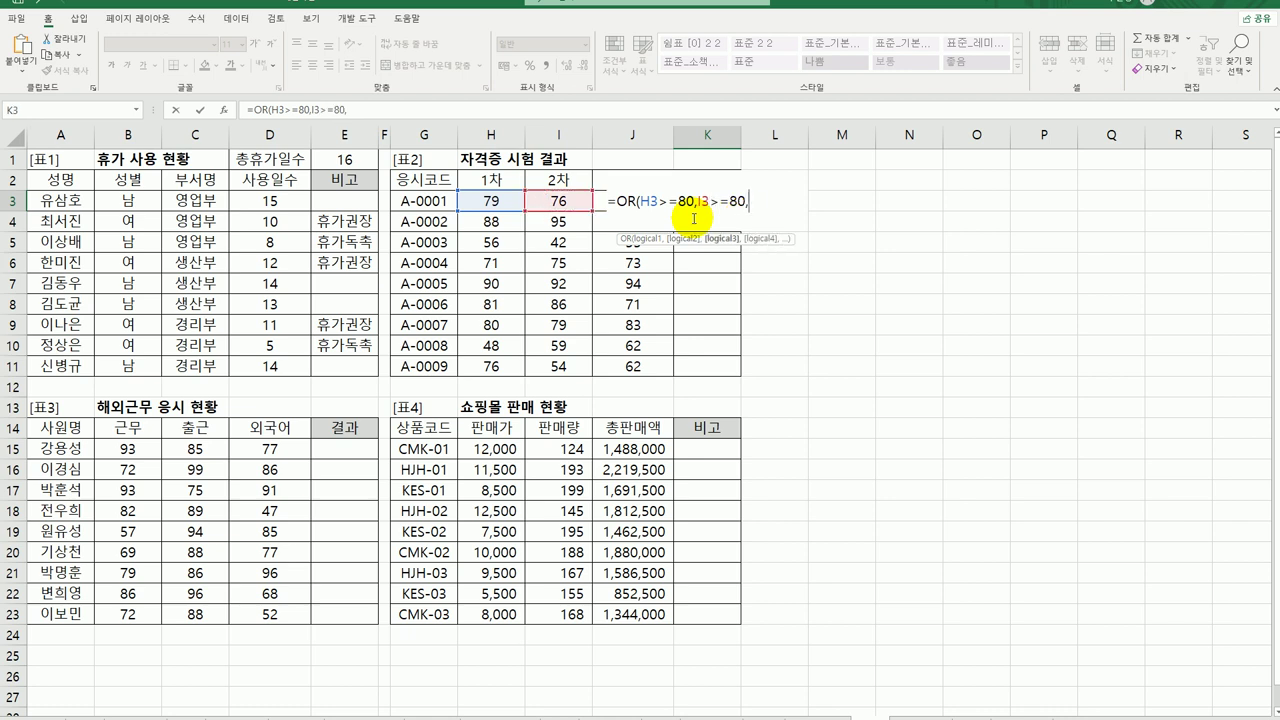
{"action": "key", "text": "Left"}
{"action": "type", "text": ">=80)"}
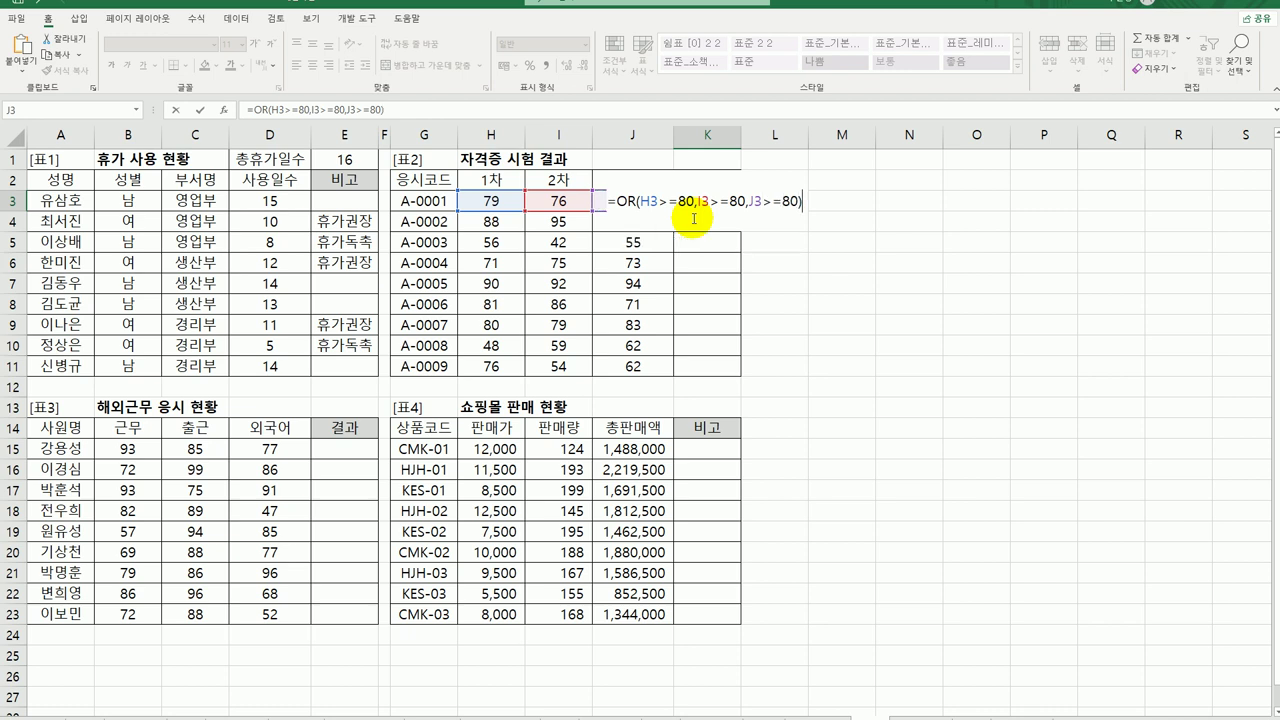
Enter the finished OR formula in K3 and fill it down to K11
{"action": "key", "text": "Return"}
{"action": "left_click", "coordinate": [700, 203]}
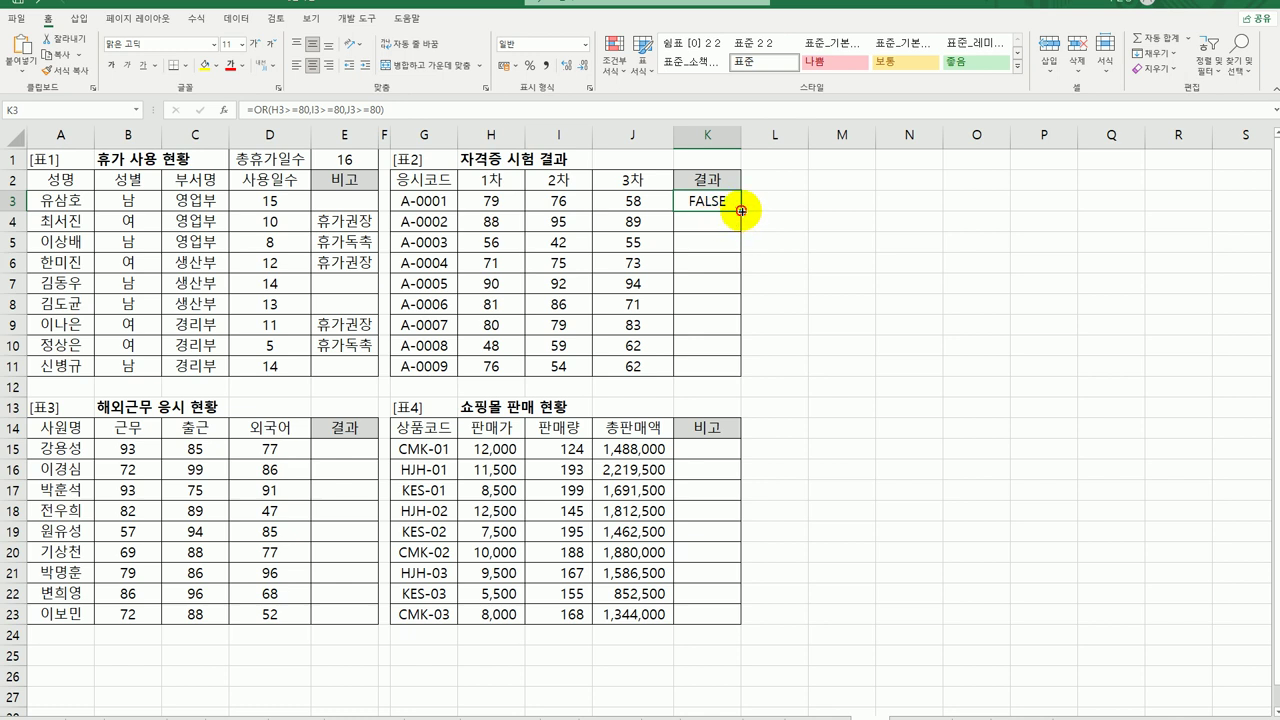
{"action": "left_click_drag", "start_coordinate": [741, 208], "coordinate": [742, 380]}
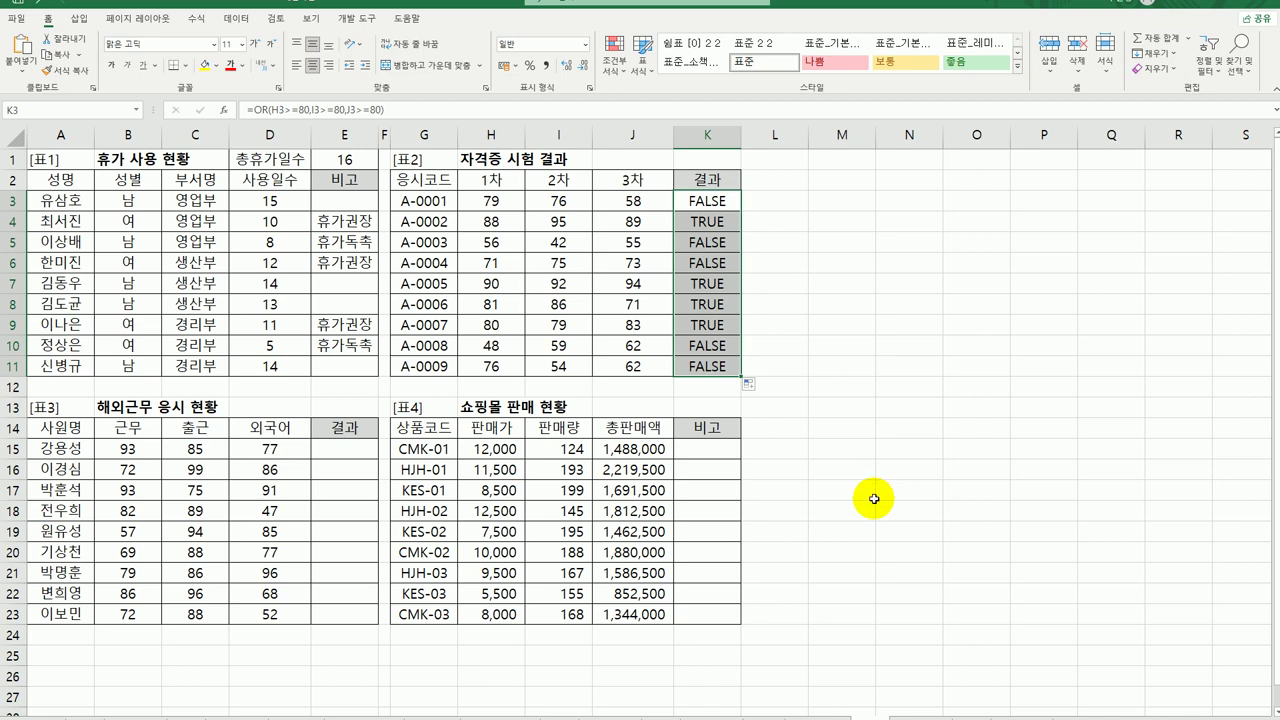
Wrap K3's OR formula in an IF function as its logical test and open the function's arguments for editing
{"action": "left_click", "coordinate": [724, 200]}
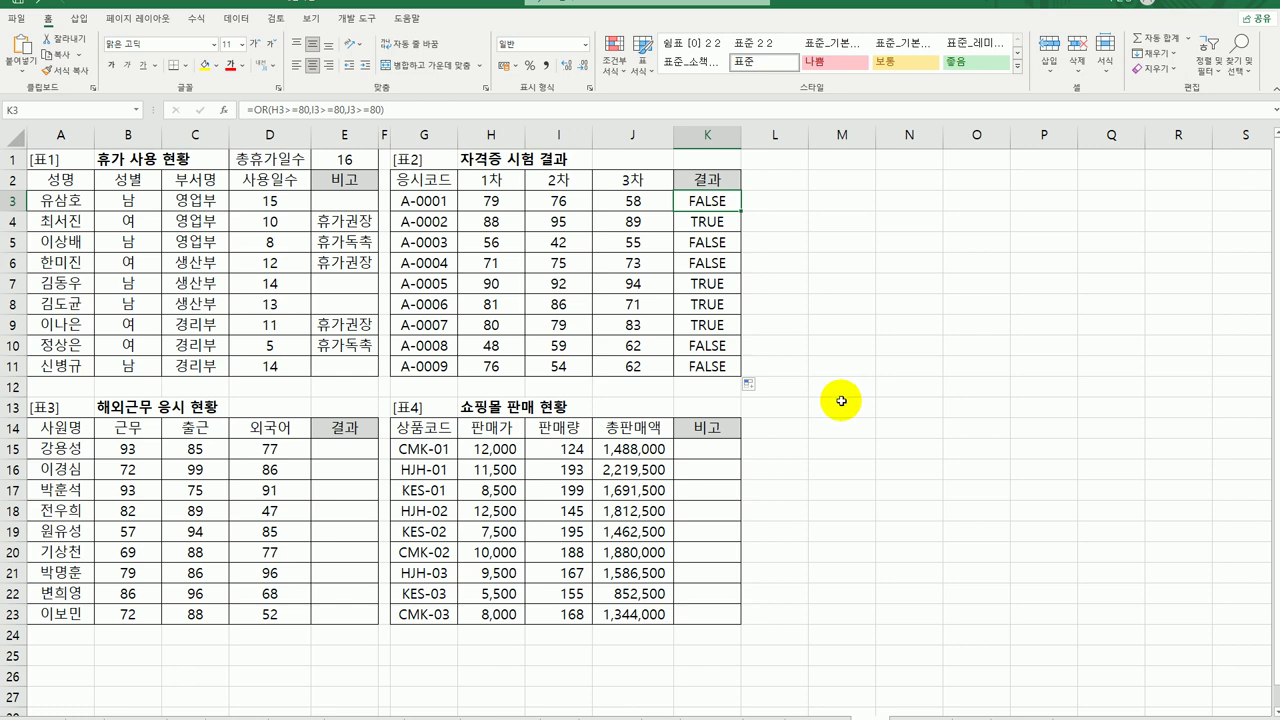
{"action": "double_click", "coordinate": [704, 206]}
{"action": "left_click", "coordinate": [612, 202]}
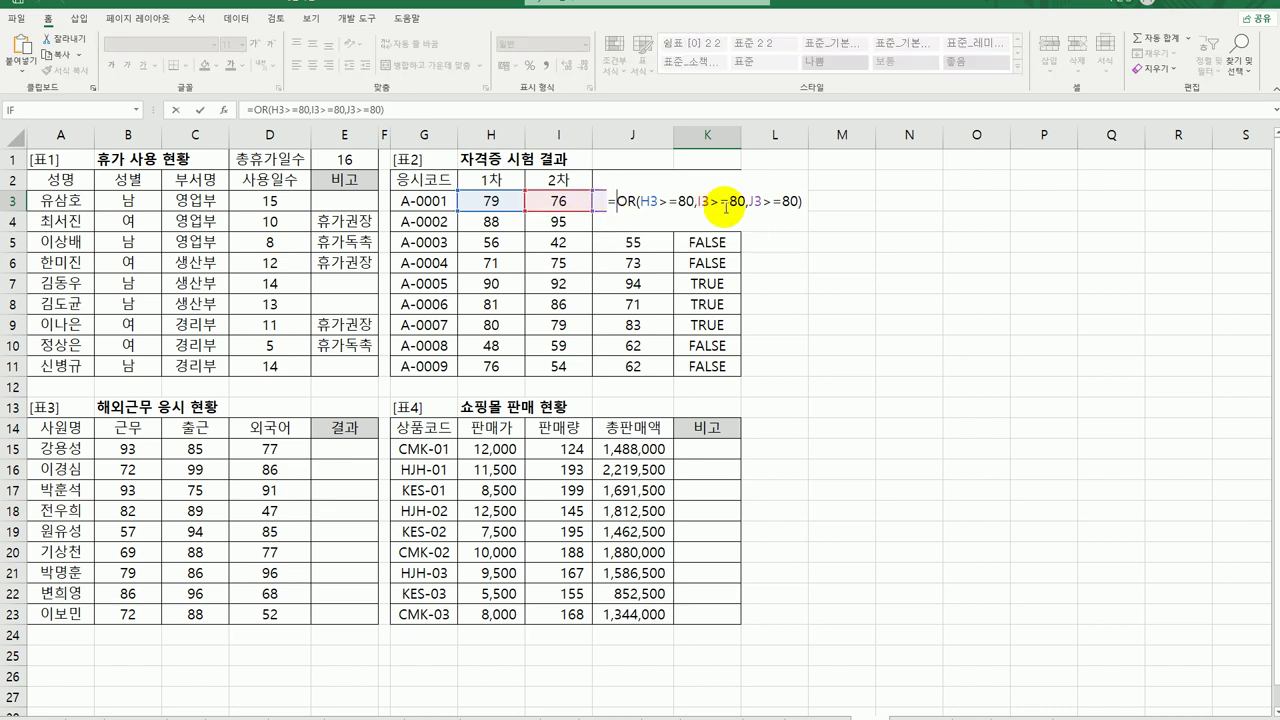
{"action": "type", "text": "i"}
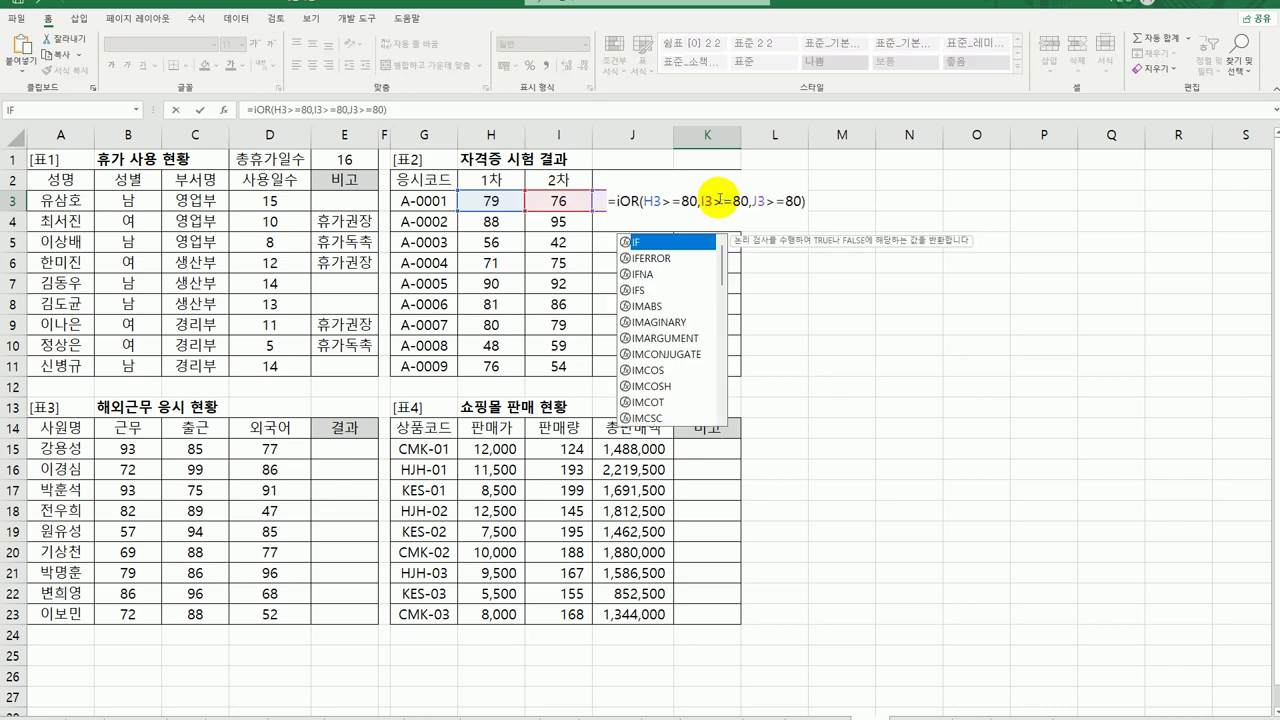
{"action": "double_click", "coordinate": [659, 240]}
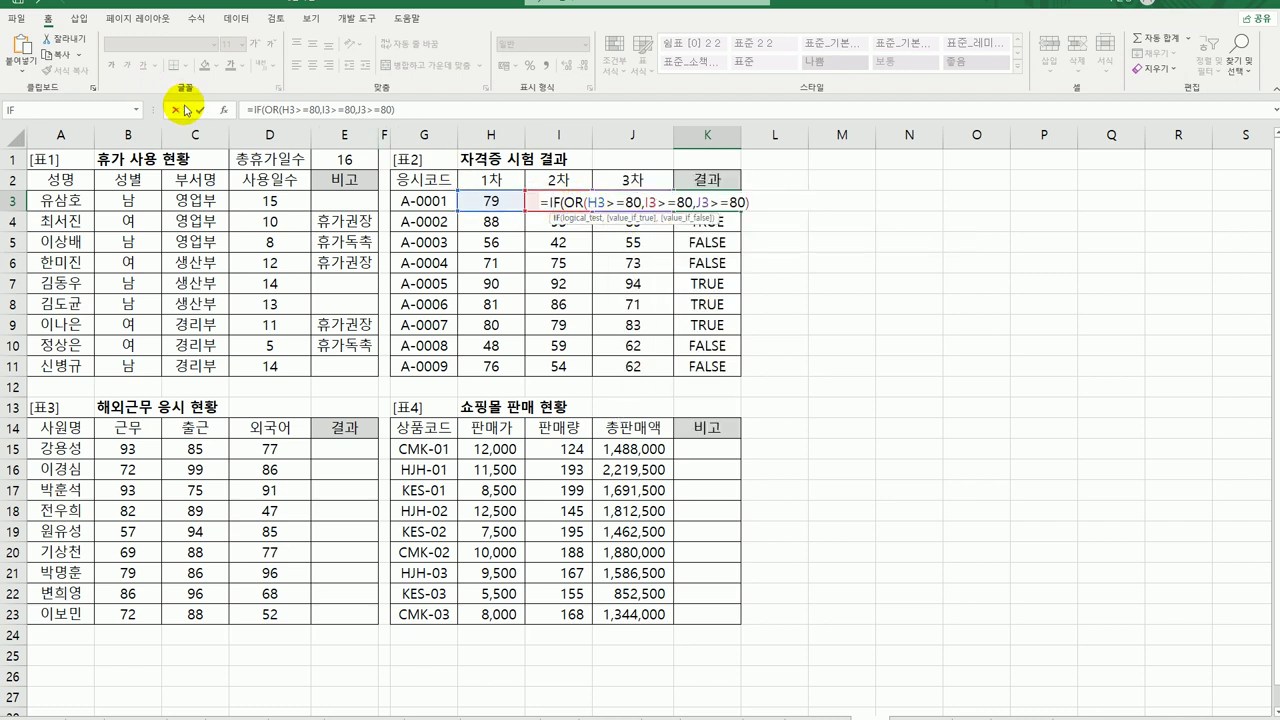
{"action": "left_click", "coordinate": [224, 110]}
Set the IF true value to "합격" and the false value to "불합격", then fill K3's formula down to K11
{"action": "left_click", "coordinate": [727, 420]}
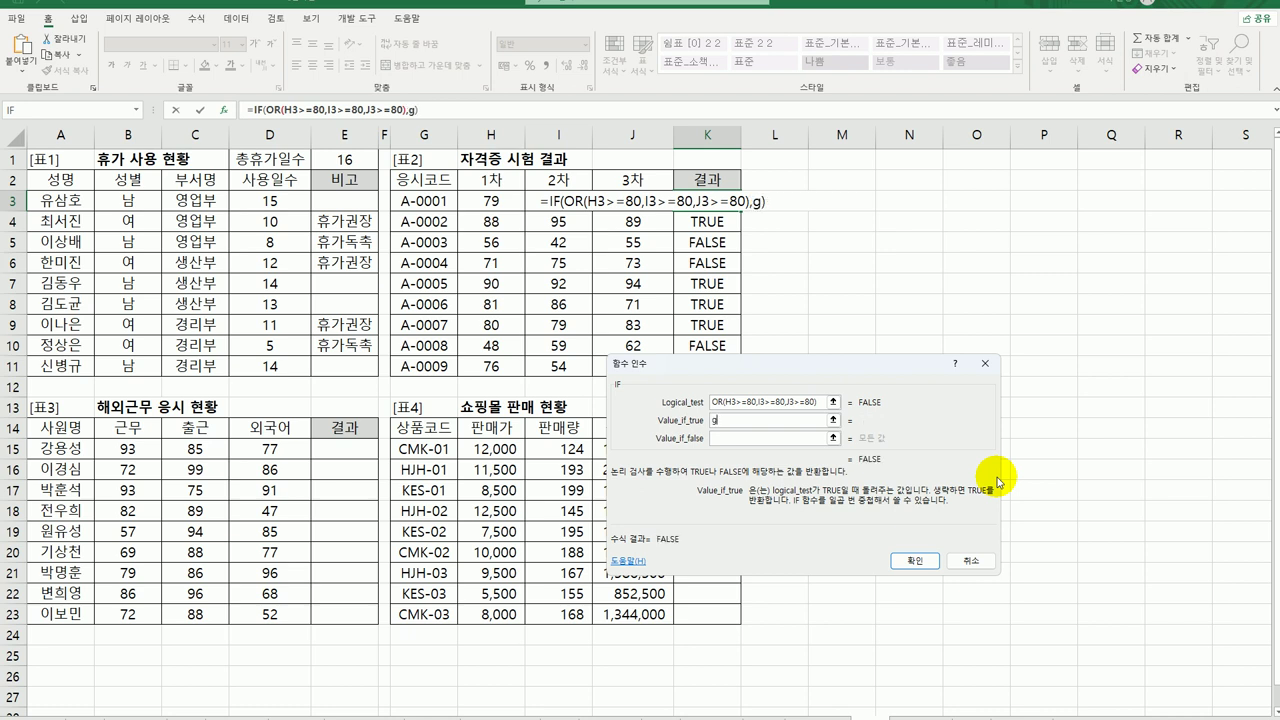
{"action": "type", "text": "합ㄱ"}
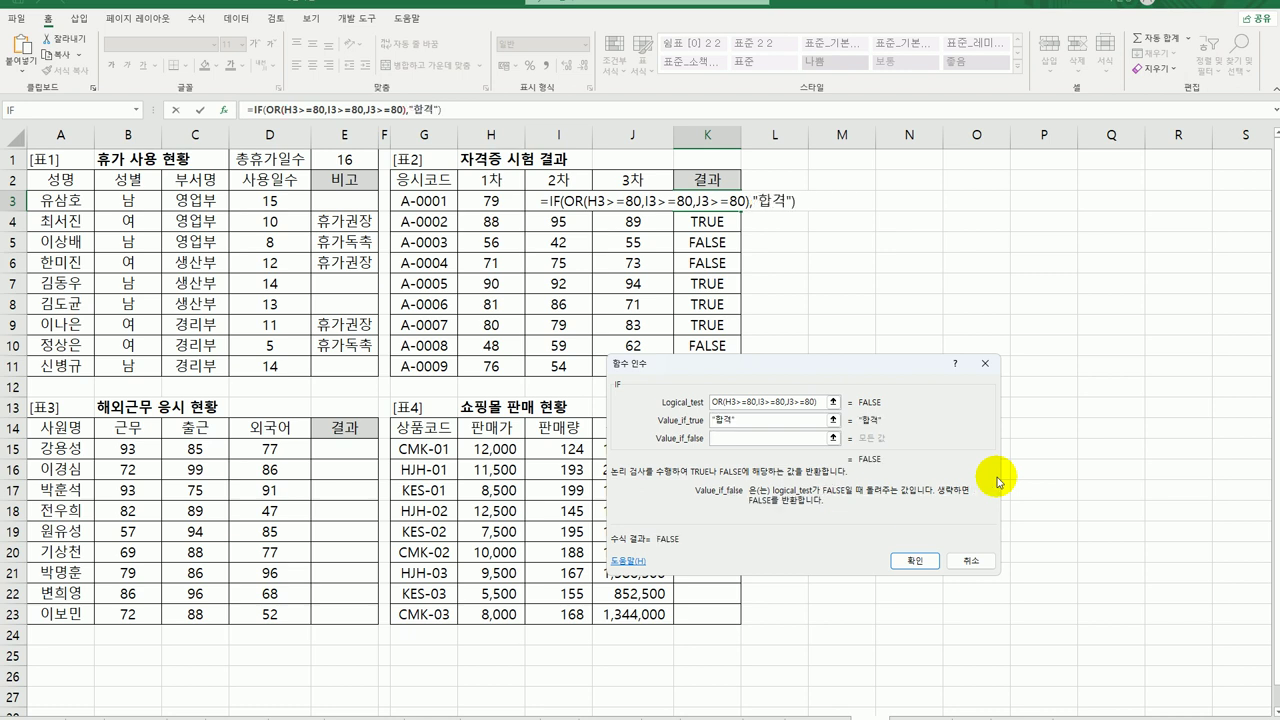
{"action": "type", "text": "불합격"}
{"action": "key", "text": "Tab"}
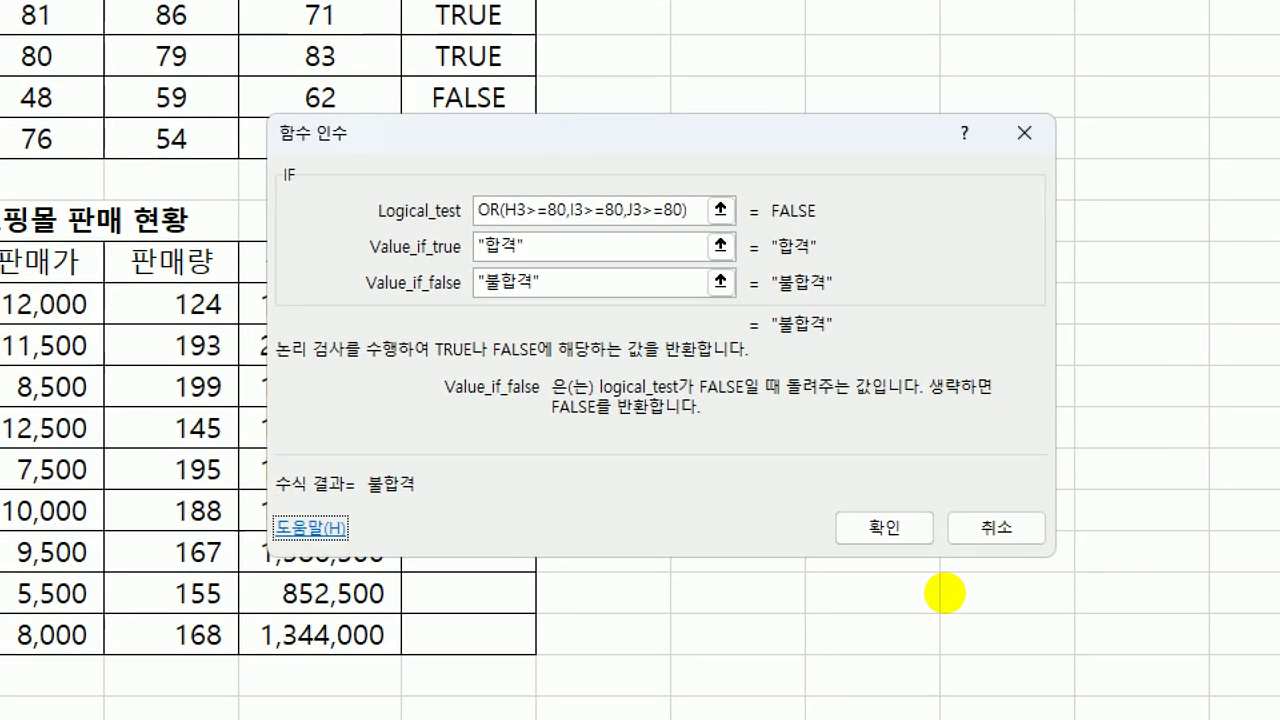
{"action": "mouse_move", "coordinate": [473, 243]}
{"action": "left_mouse_down"}
{"action": "mouse_move", "coordinate": [452, 262]}
{"action": "mouse_move", "coordinate": [468, 284]}
{"action": "left_mouse_up"}
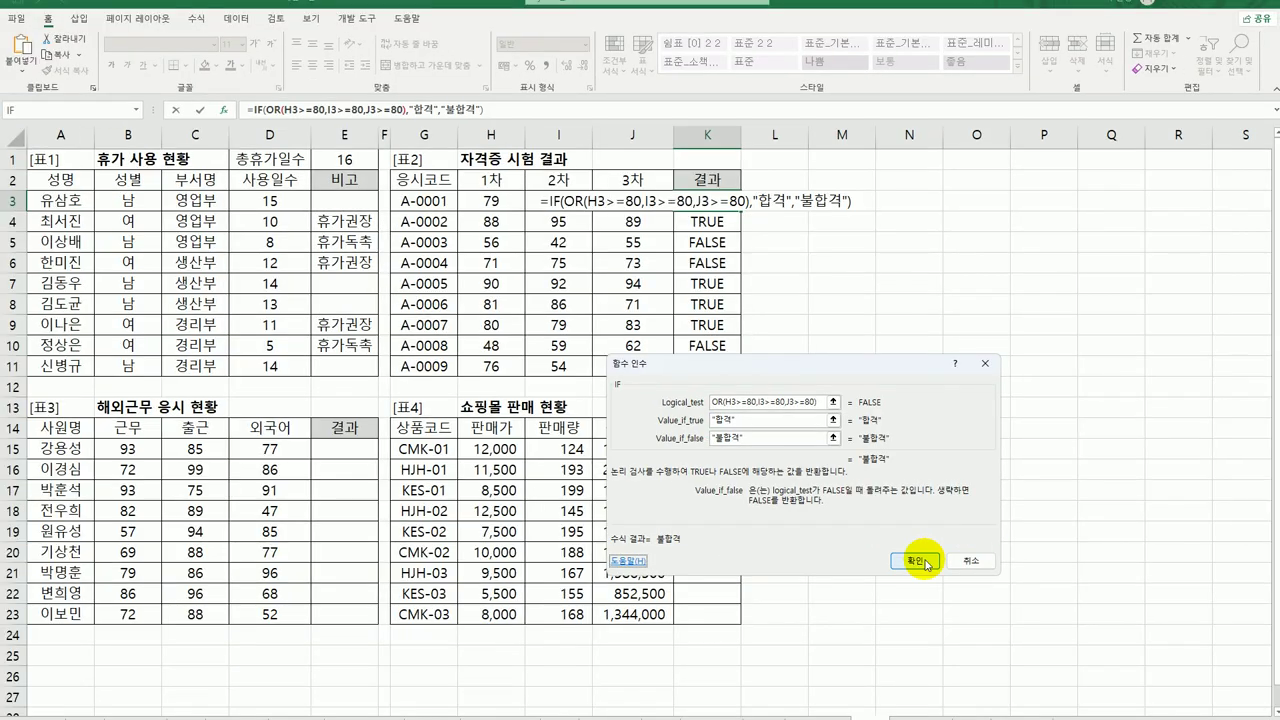
{"action": "left_click", "coordinate": [884, 527]}
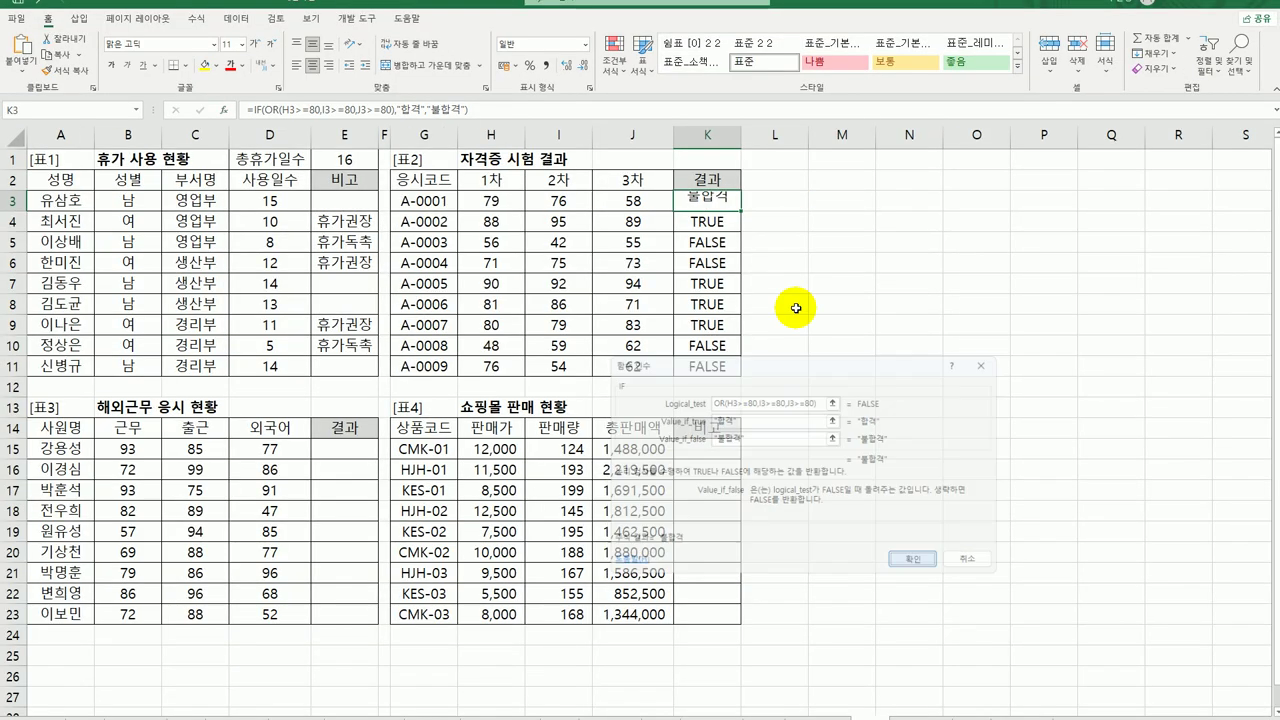
{"action": "left_click_drag", "start_coordinate": [740, 209], "coordinate": [735, 380]}
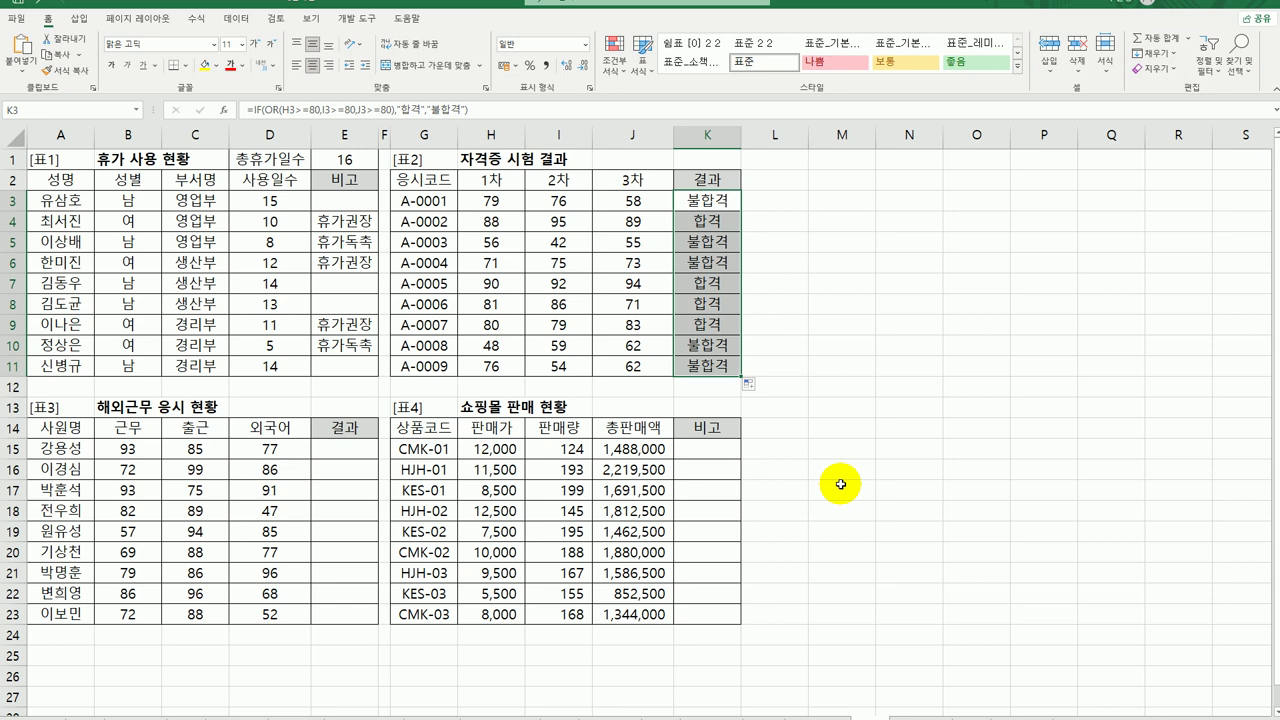
Enter =OR(B15>=80,C15>=80) in E15 and fill it down to E23
{"action": "left_click", "coordinate": [343, 452]}
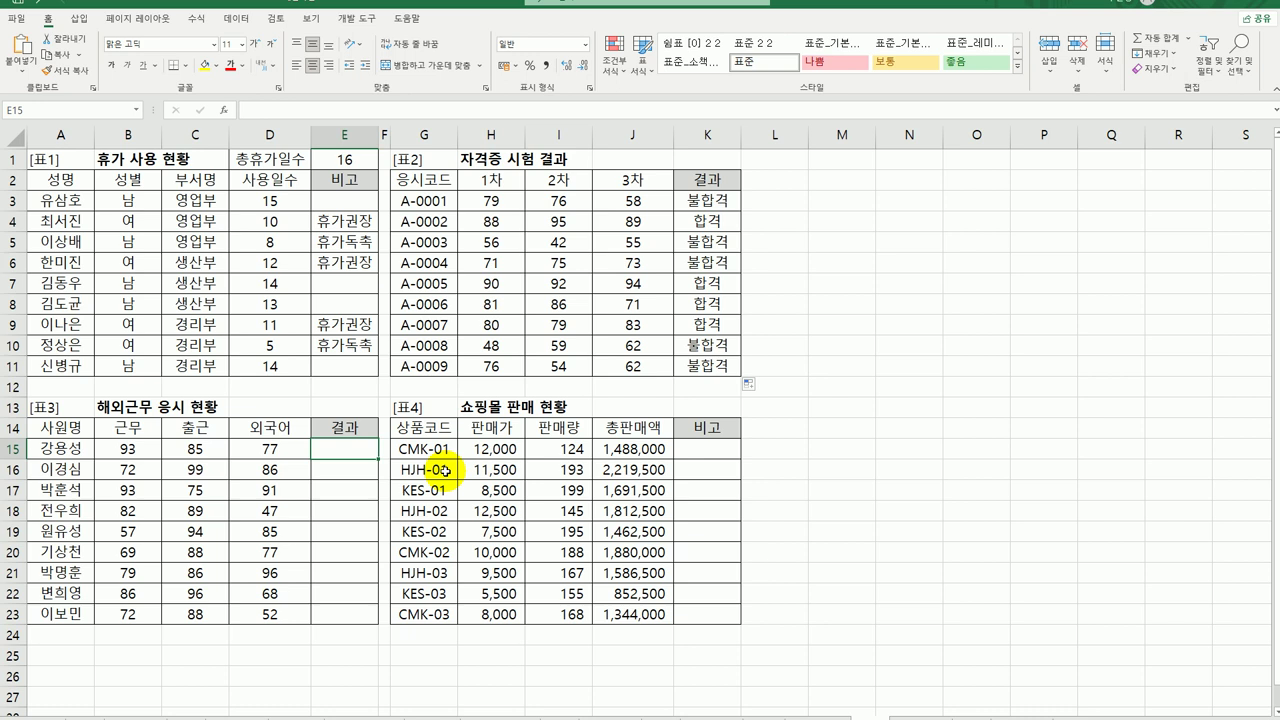
{"action": "type", "text": "="}
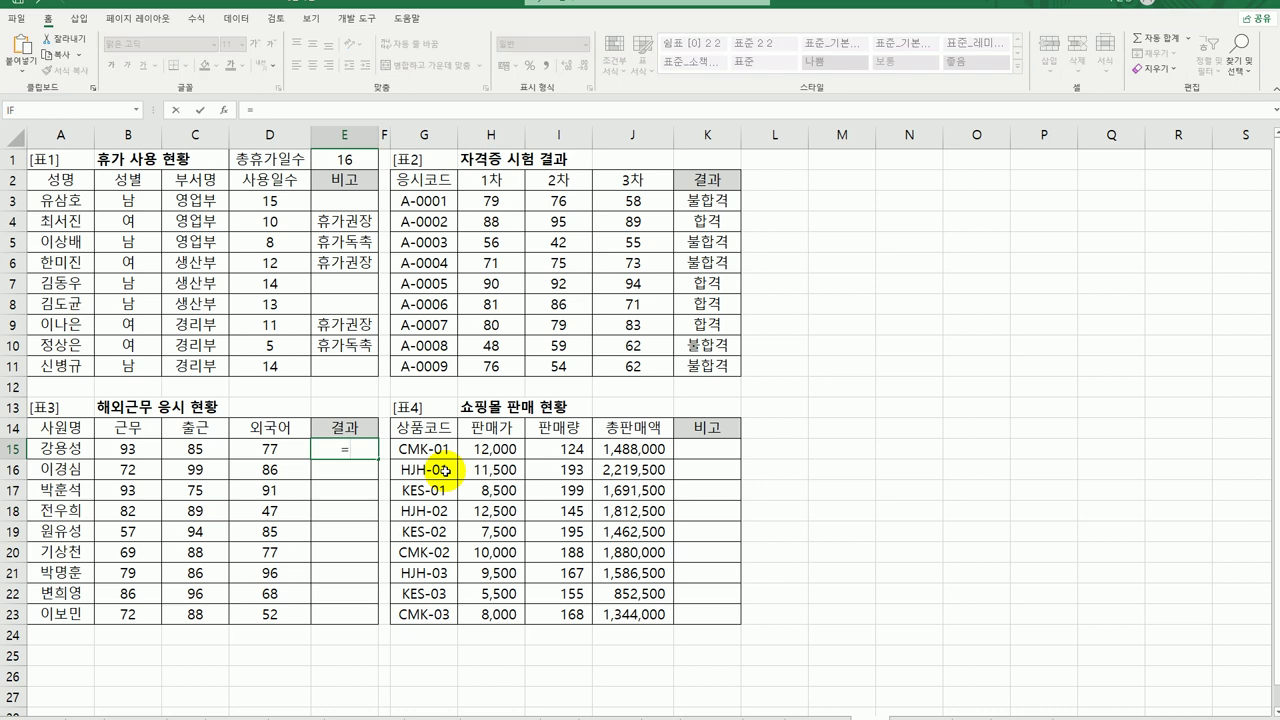
{"action": "type", "text": "or("}
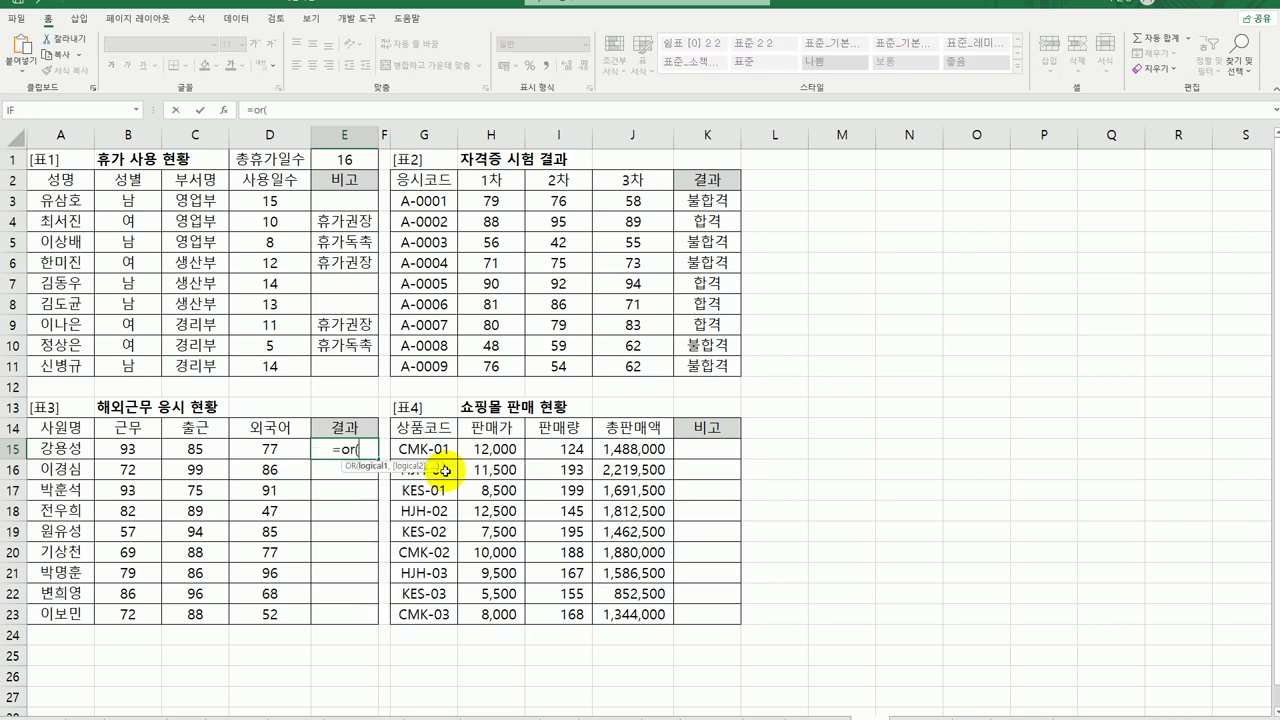
{"action": "left_click", "coordinate": [155, 445]}
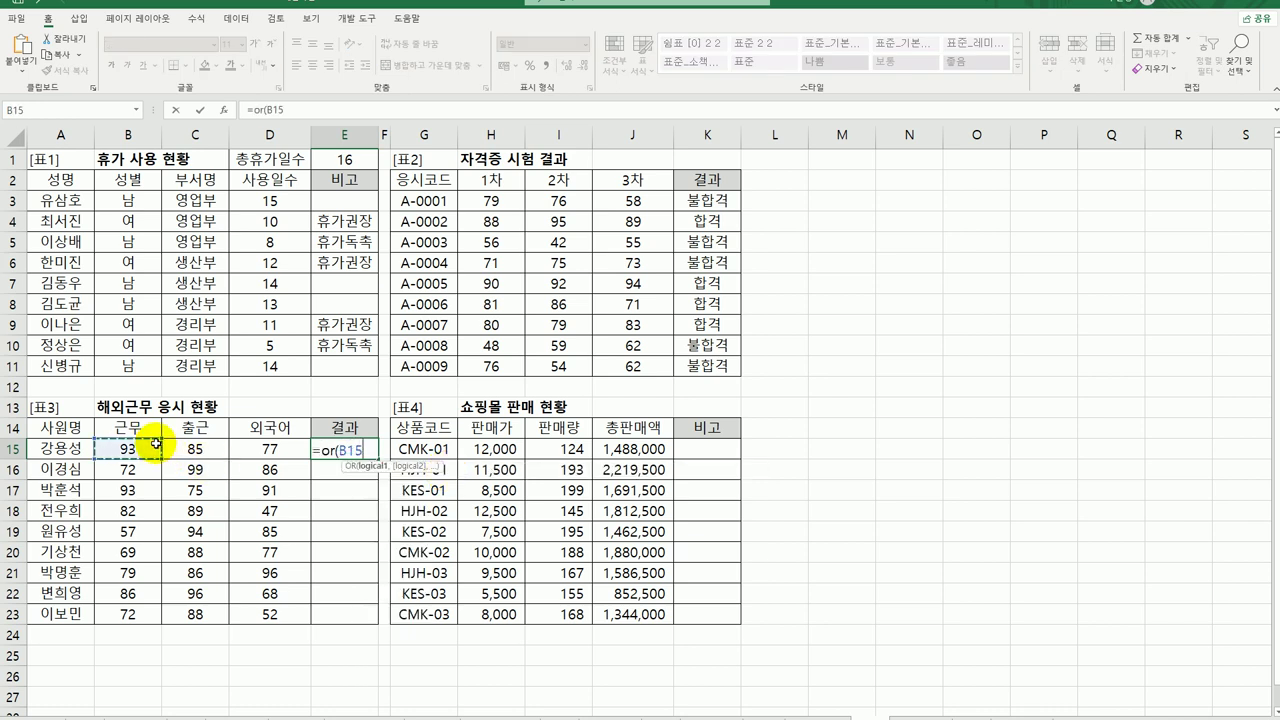
{"action": "type", "text": ">="}
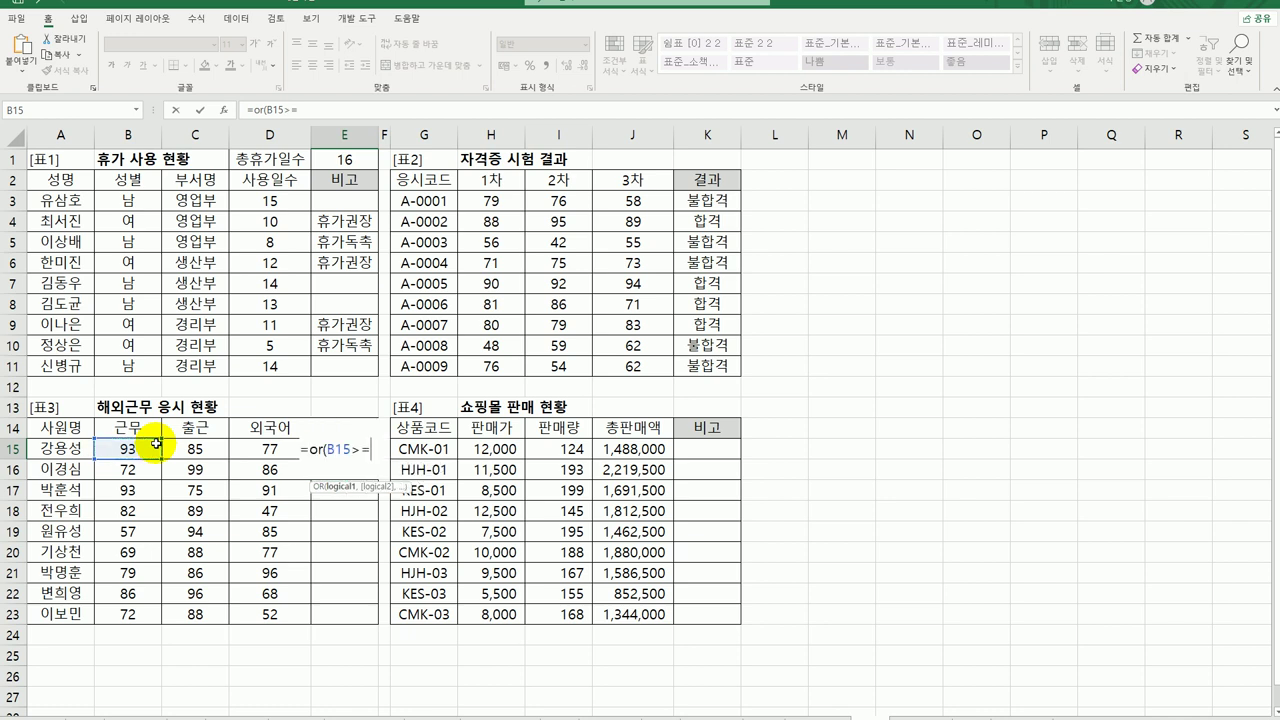
{"action": "type", "text": "80,"}
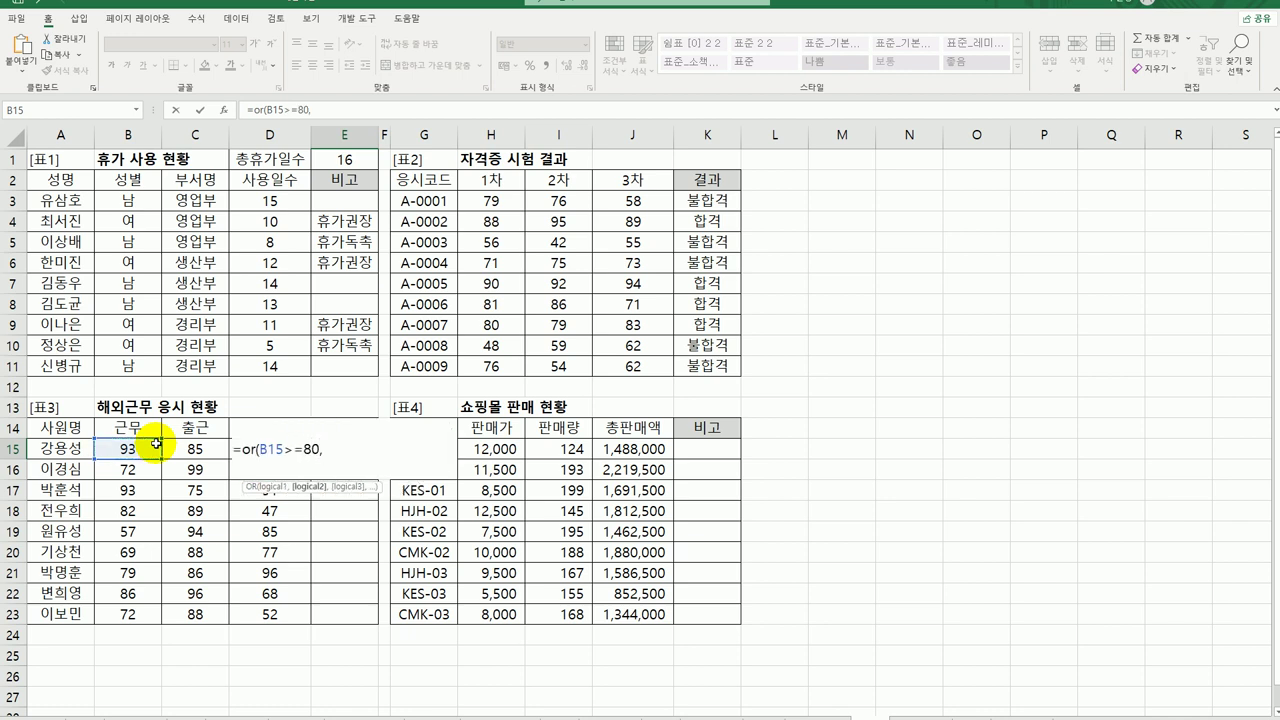
{"action": "type", "text": "C15>"}
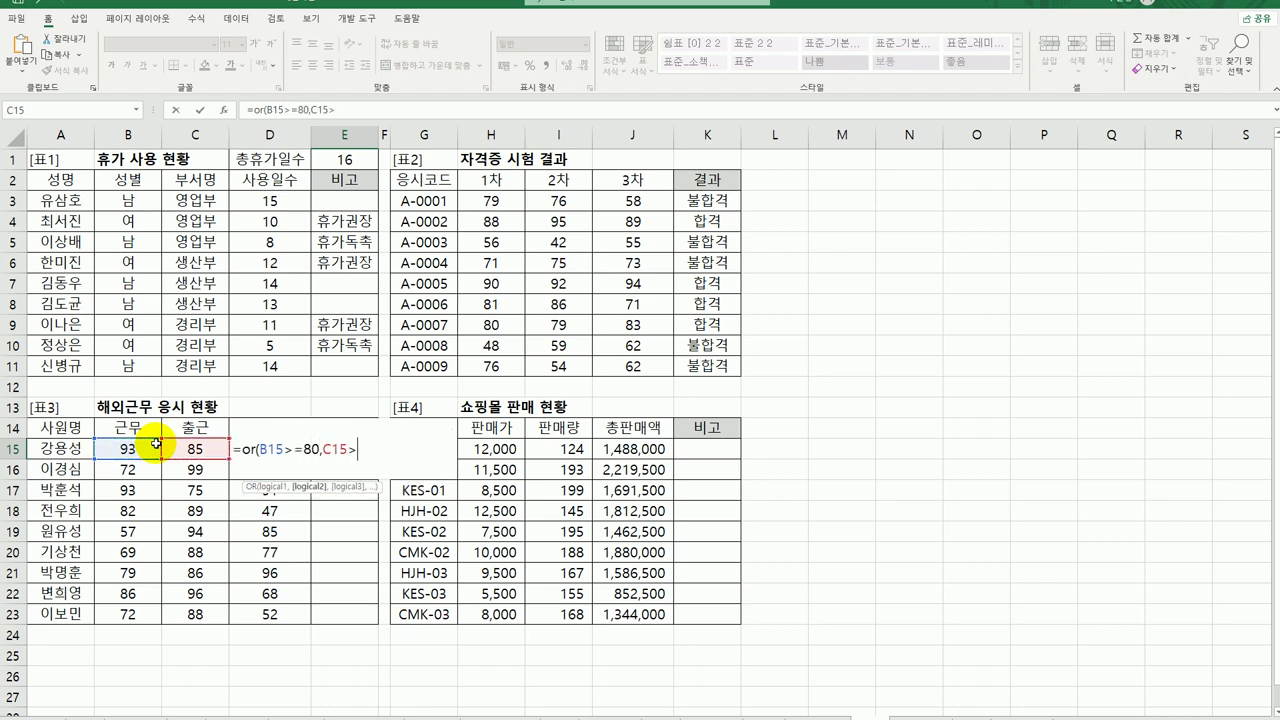
{"action": "type", "text": "=80)"}
{"action": "key", "text": "Return"}
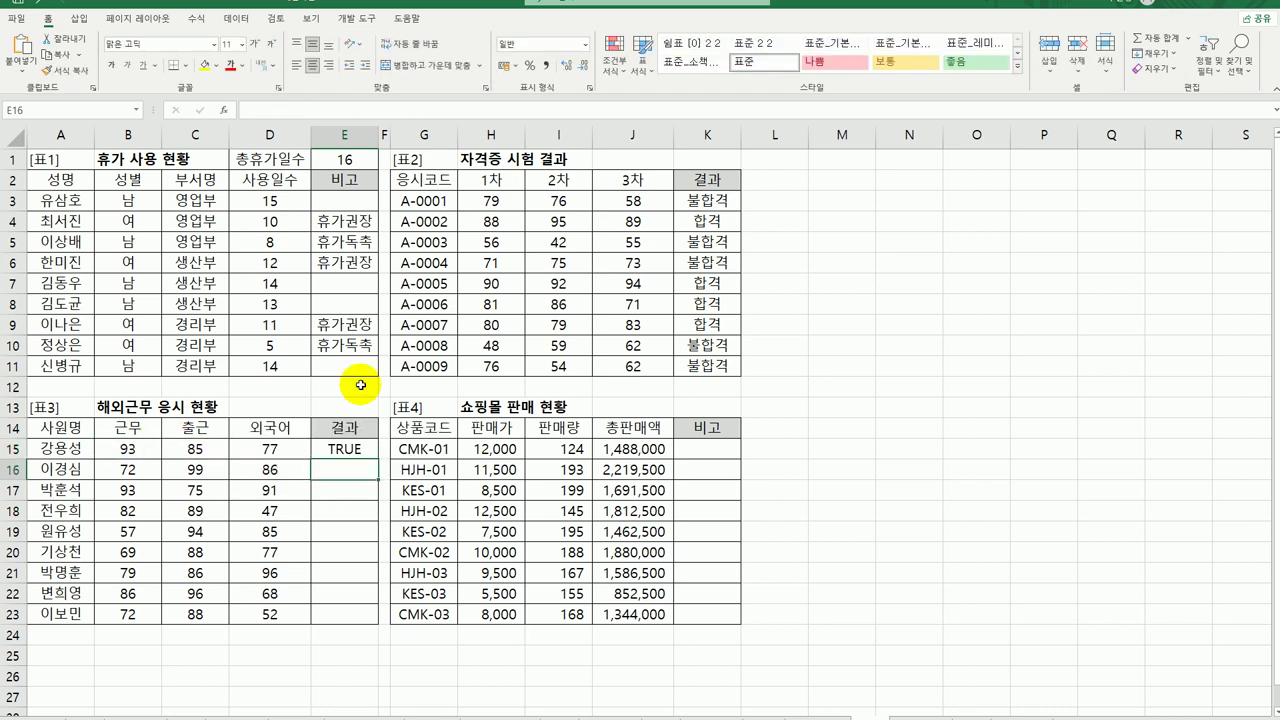
{"action": "left_click", "coordinate": [358, 442]}
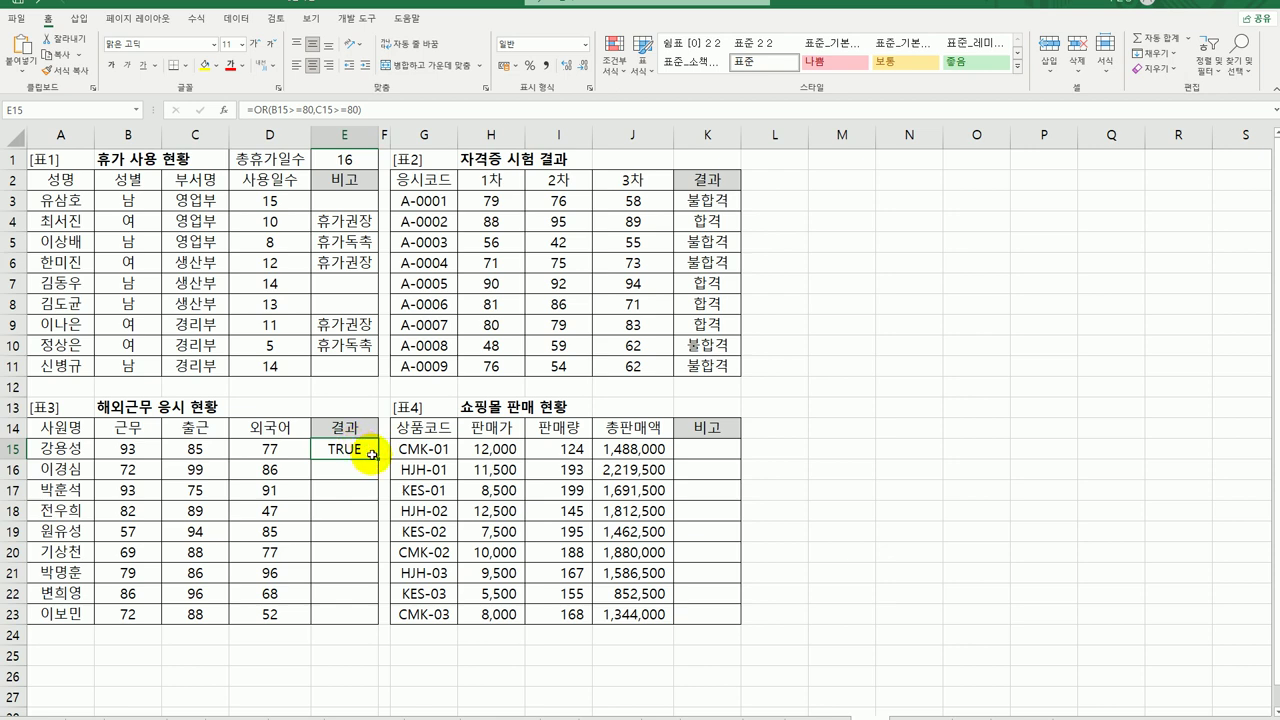
{"action": "left_click_drag", "start_coordinate": [378, 457], "coordinate": [350, 618]}
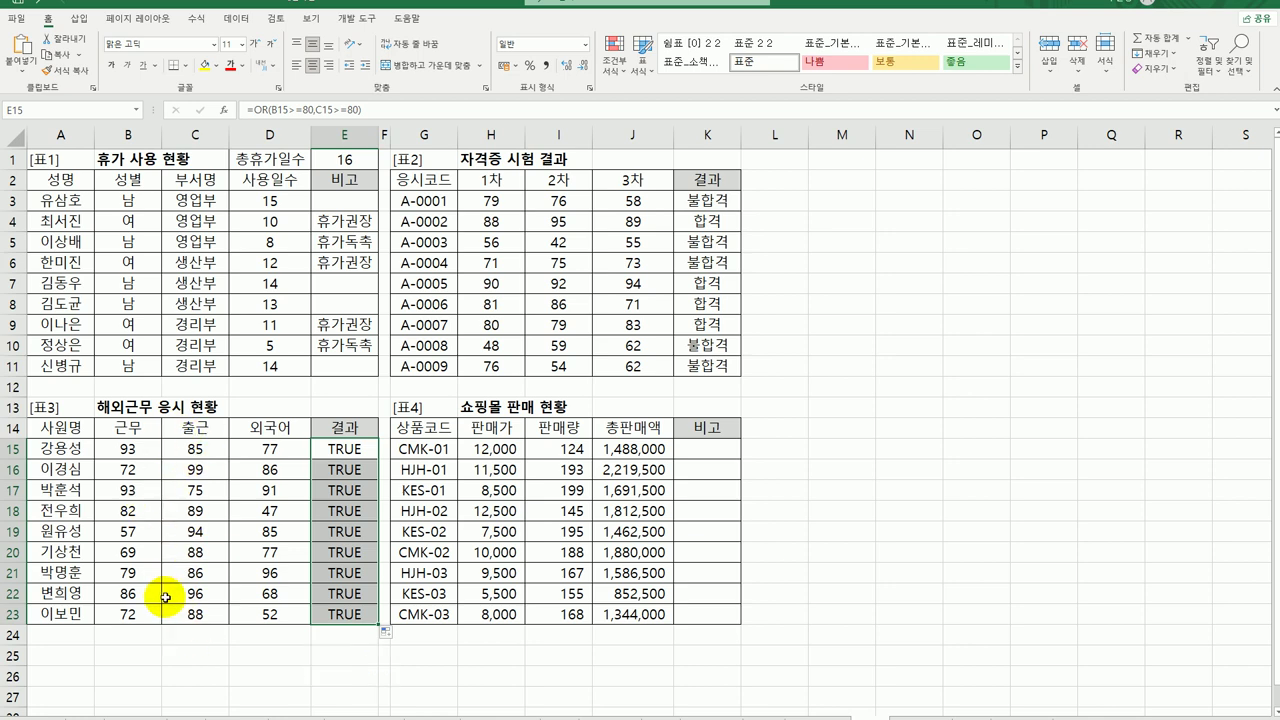
Nest E15's OR formula inside an AND function as its first condition
{"action": "double_click", "coordinate": [350, 450]}
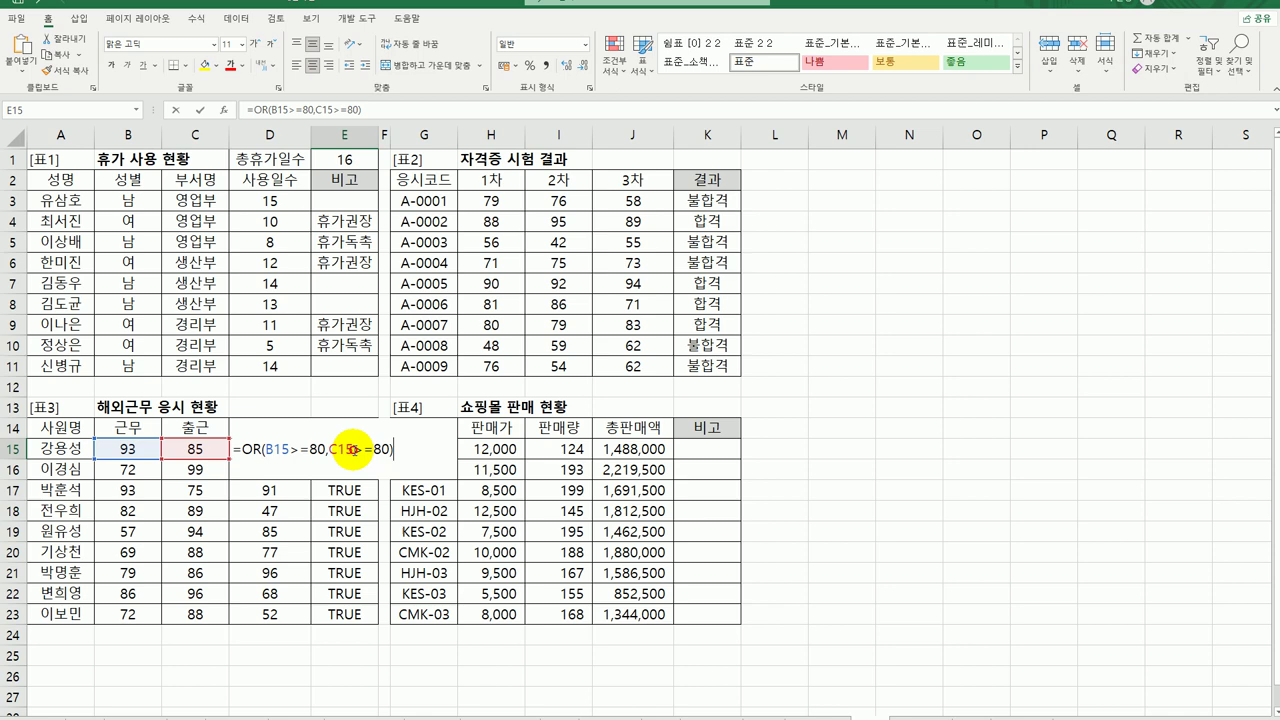
{"action": "left_click", "coordinate": [241, 449]}
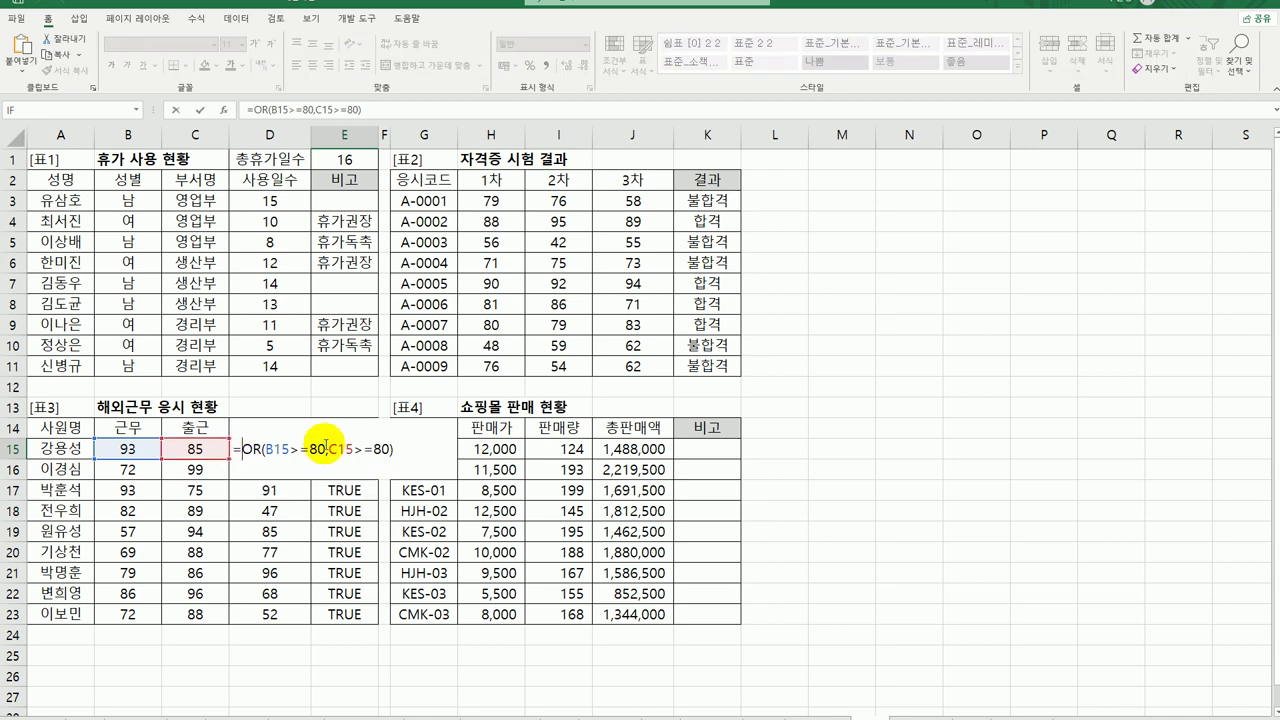
{"action": "type", "text": "an"}
{"action": "key", "text": "Tab"}
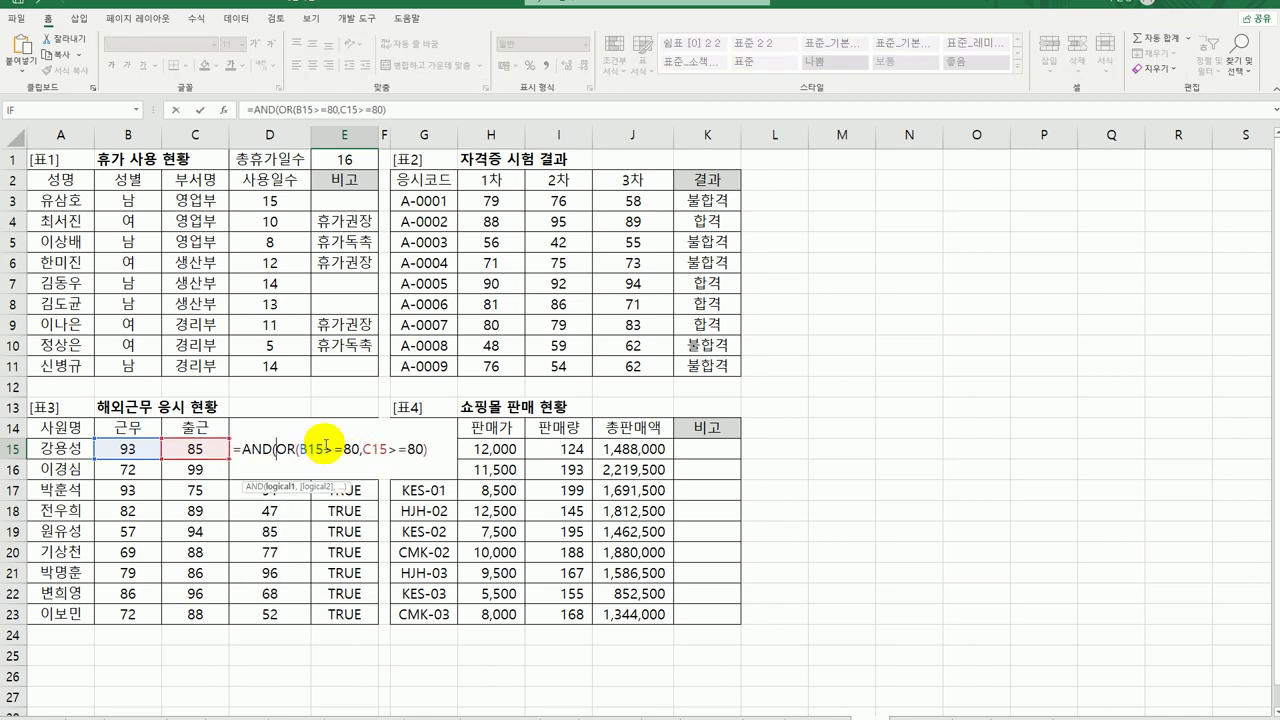
Add D15>=90 as the second AND condition in E15, close the parenthesis and enter the formula
{"action": "left_click", "coordinate": [432, 451]}
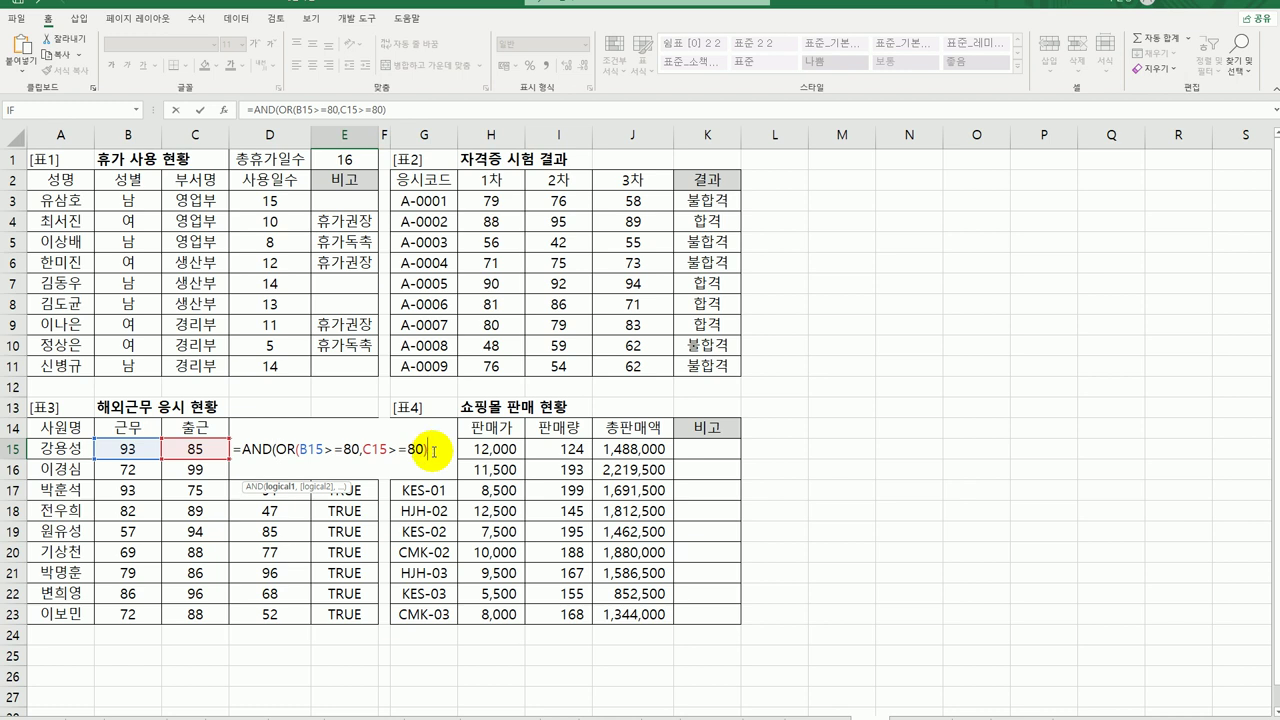
{"action": "type", "text": ","}
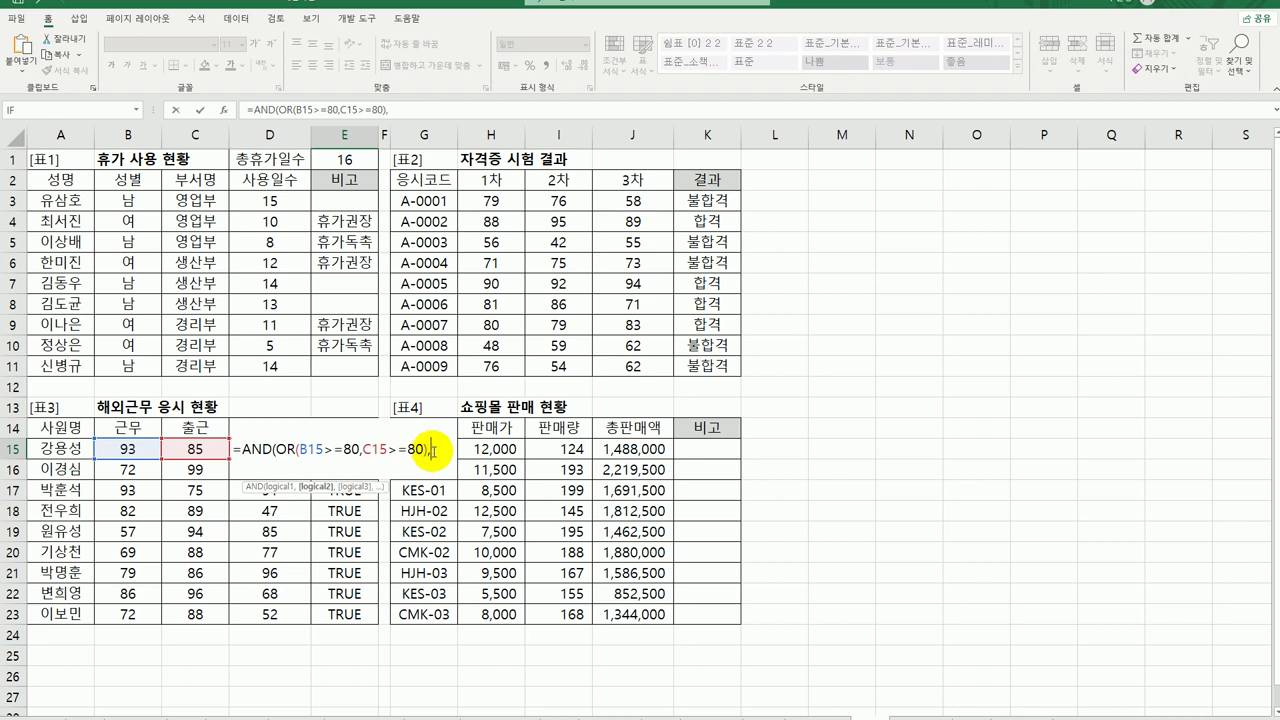
{"action": "left_click", "coordinate": [266, 505]}
{"action": "left_click", "coordinate": [309, 499]}
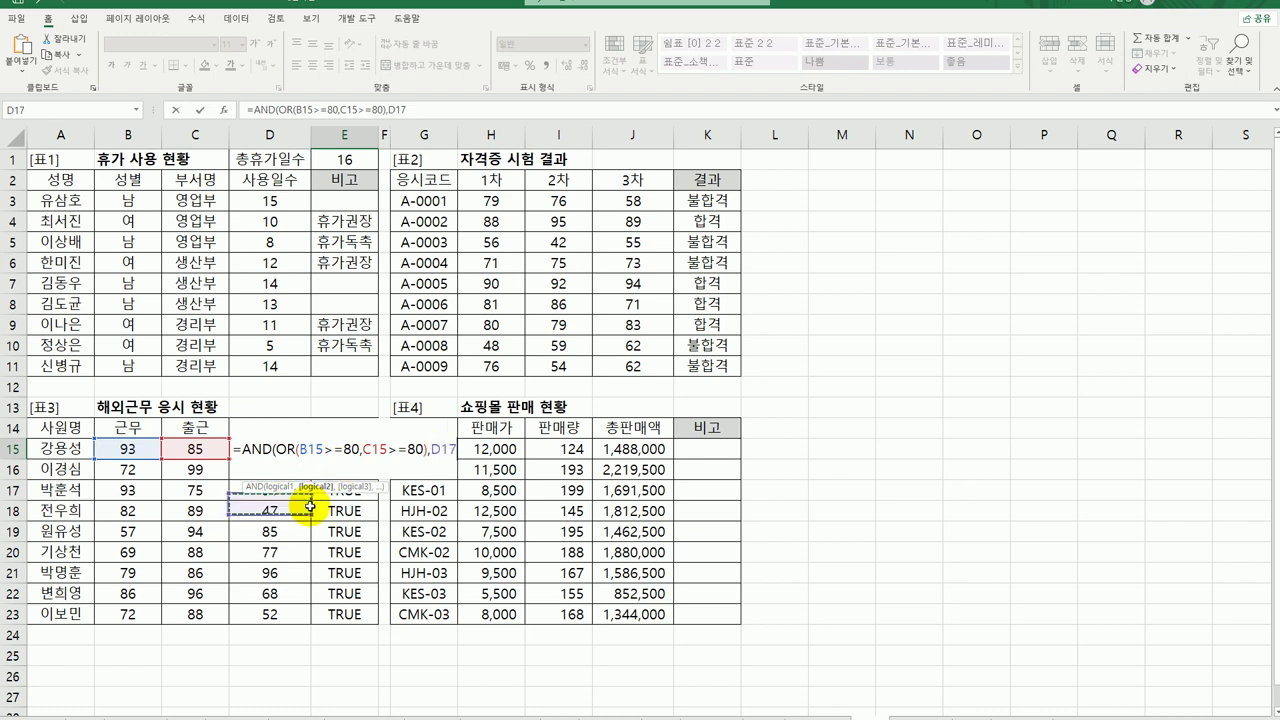
{"action": "key", "text": "Up"}
{"action": "key", "text": "Up"}
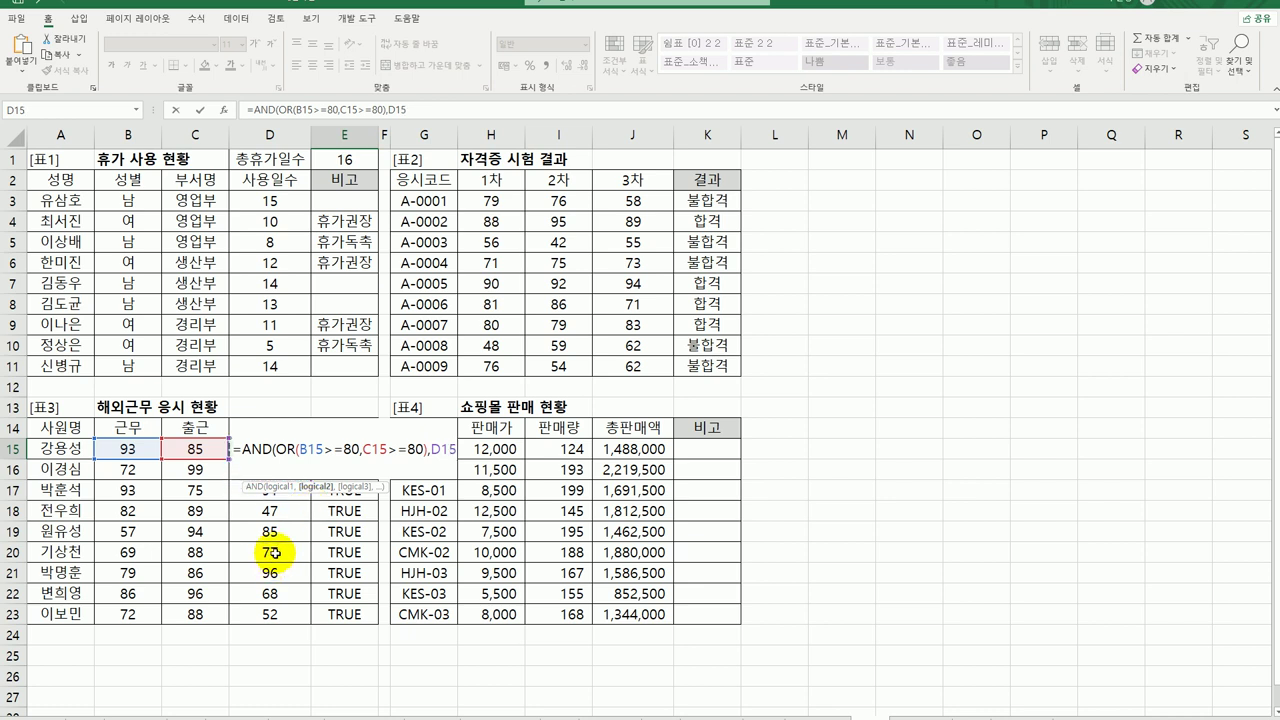
{"action": "type", "text": ">=90"}
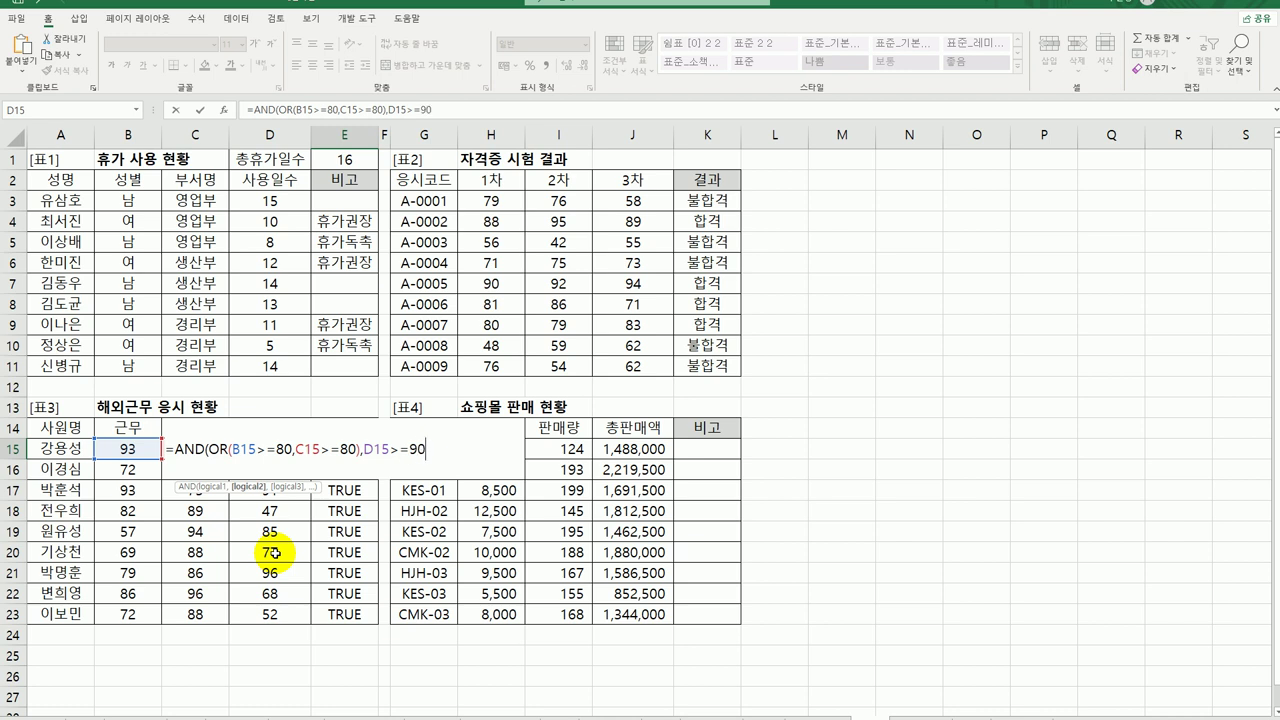
{"action": "type", "text": ")"}
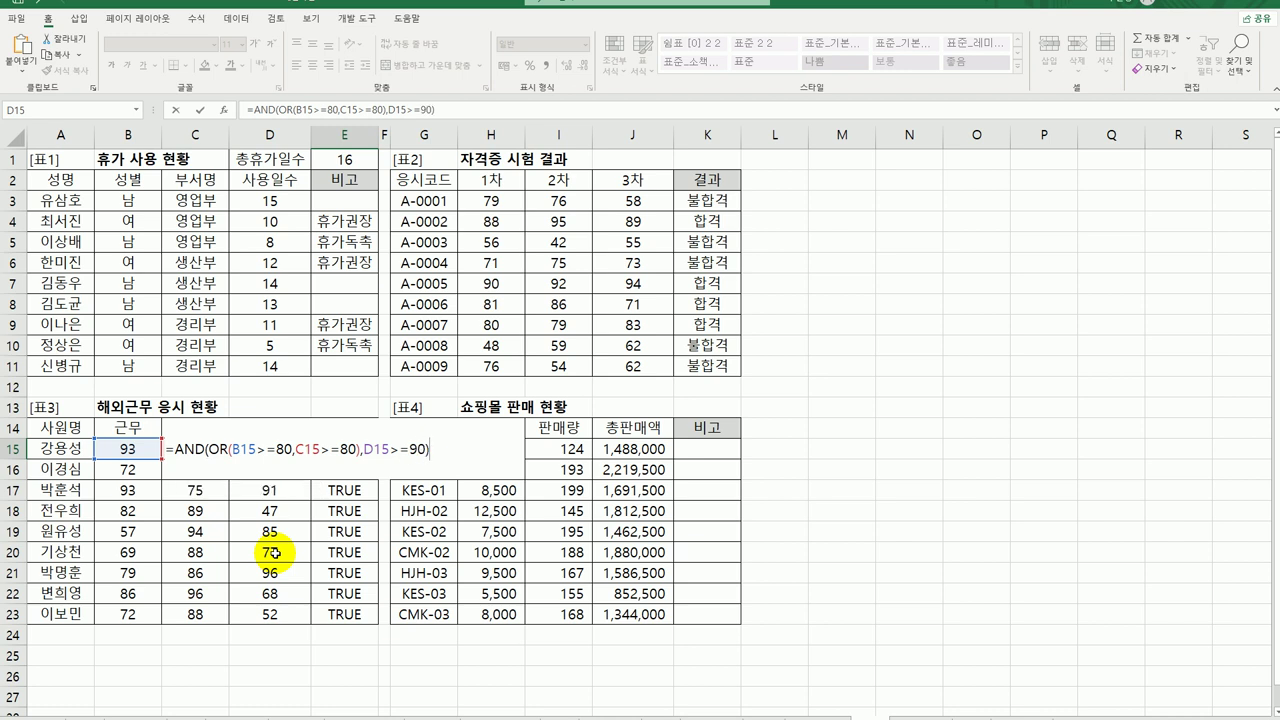
{"action": "key", "text": "Return"}
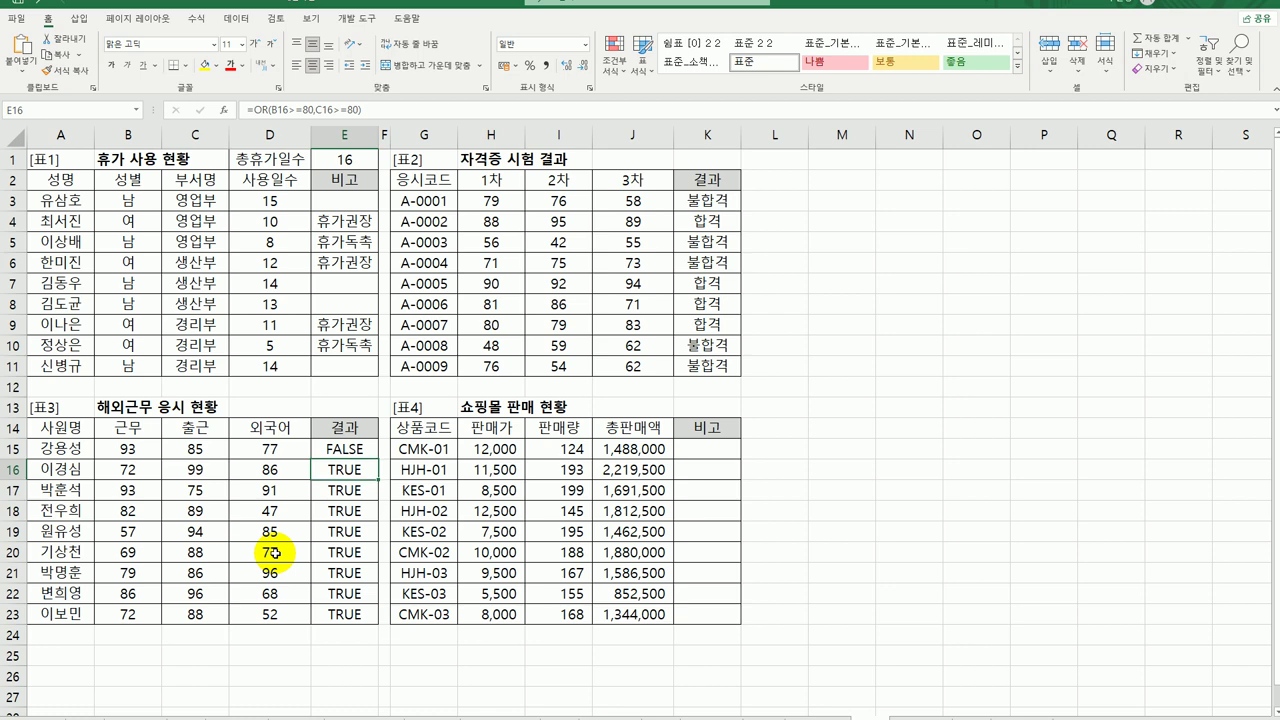
Fill E15's combined AND and OR formula down to E23, leaving only E15 selected
{"action": "left_click", "coordinate": [343, 452]}
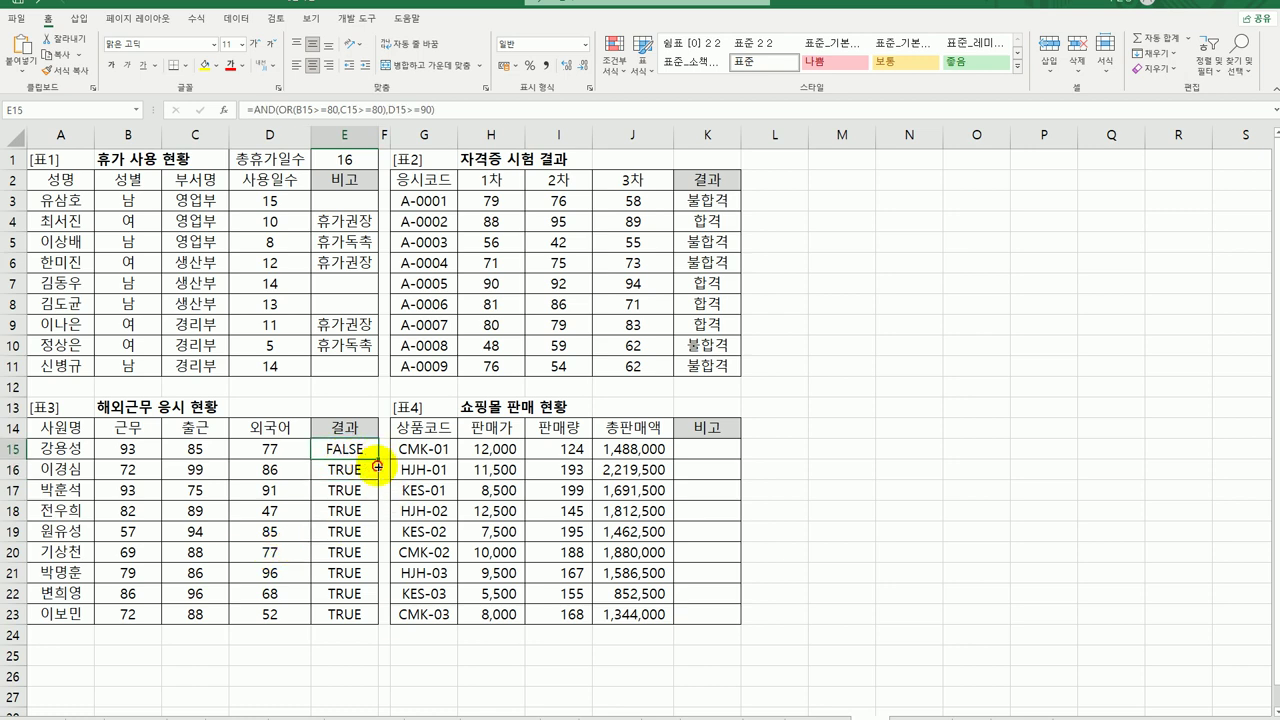
{"action": "left_click_drag", "start_coordinate": [377, 459], "coordinate": [343, 623]}
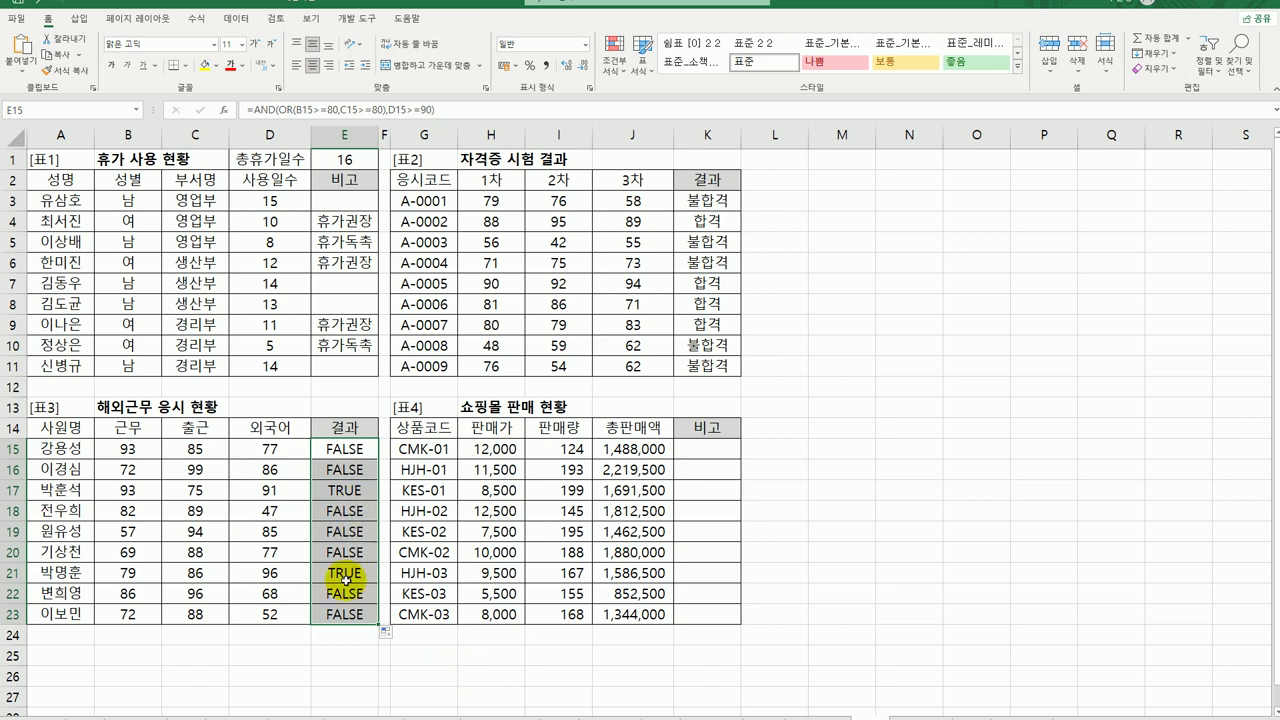
{"action": "left_click", "coordinate": [352, 450]}
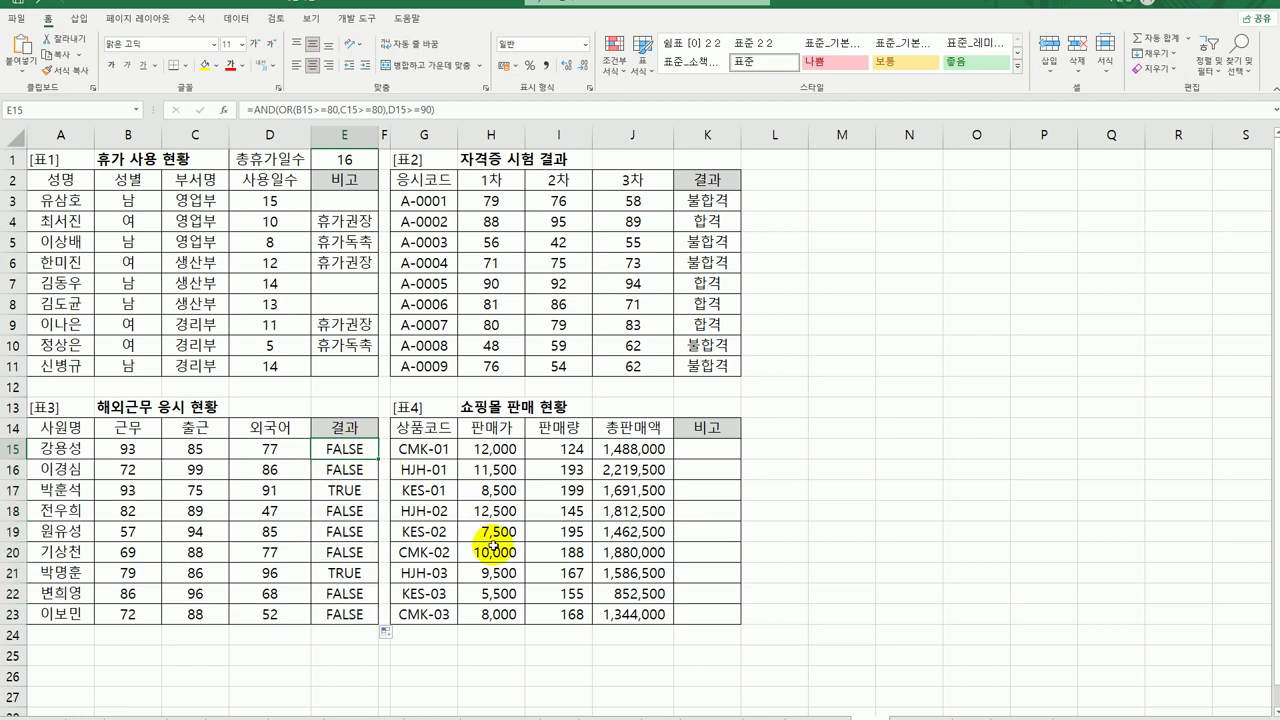
Wrap E15's AND formula in an IF function as its logical test and open the IF function's arguments
{"action": "double_click", "coordinate": [334, 451]}
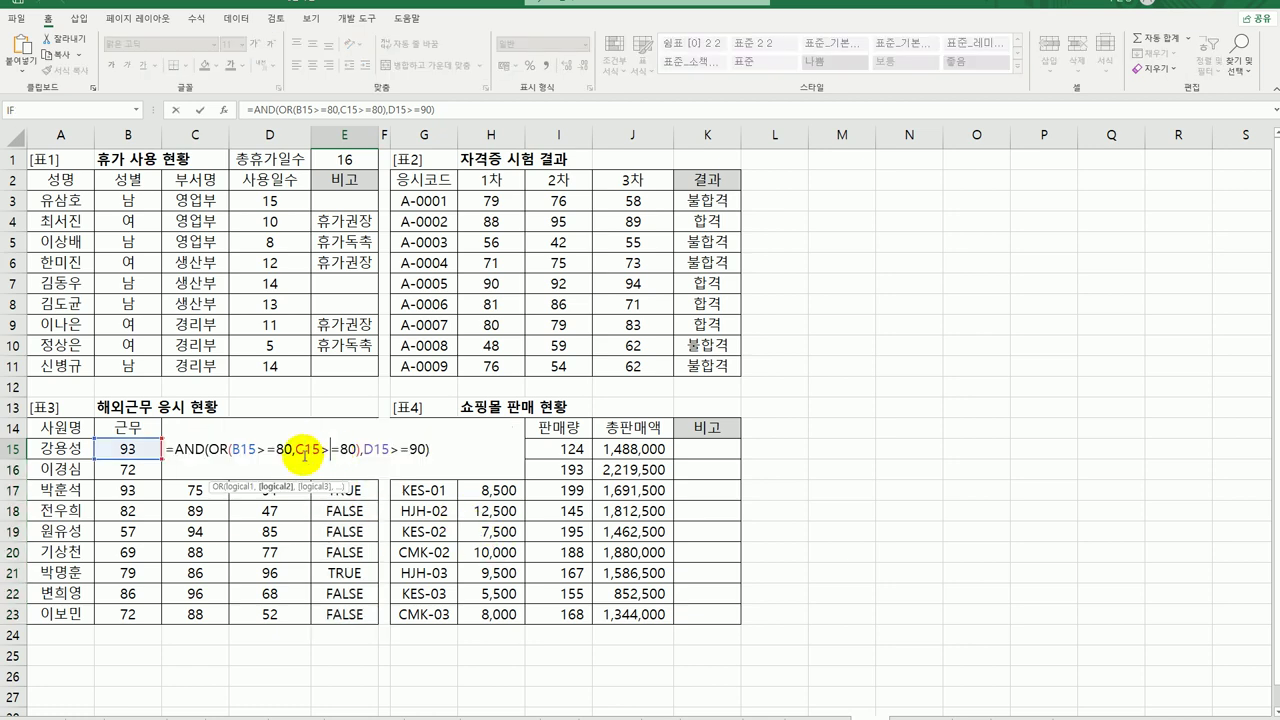
{"action": "left_click", "coordinate": [176, 450]}
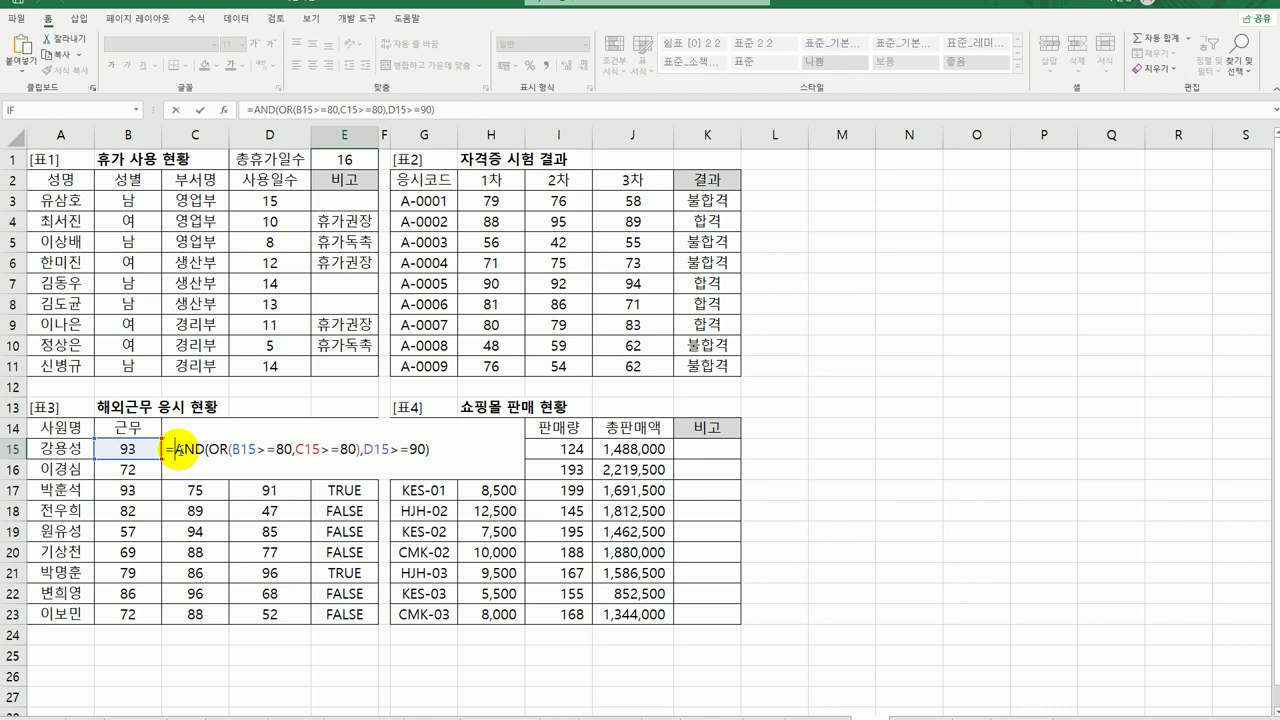
{"action": "type", "text": "if"}
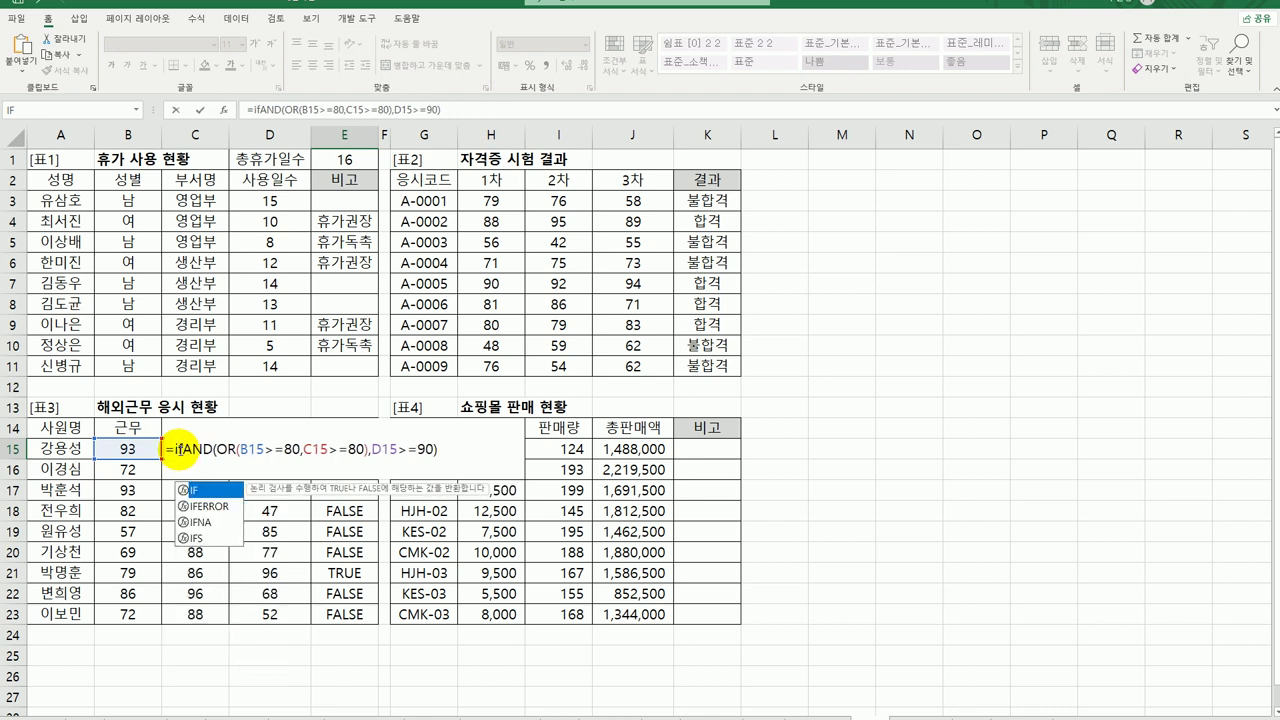
{"action": "key", "text": "Tab"}
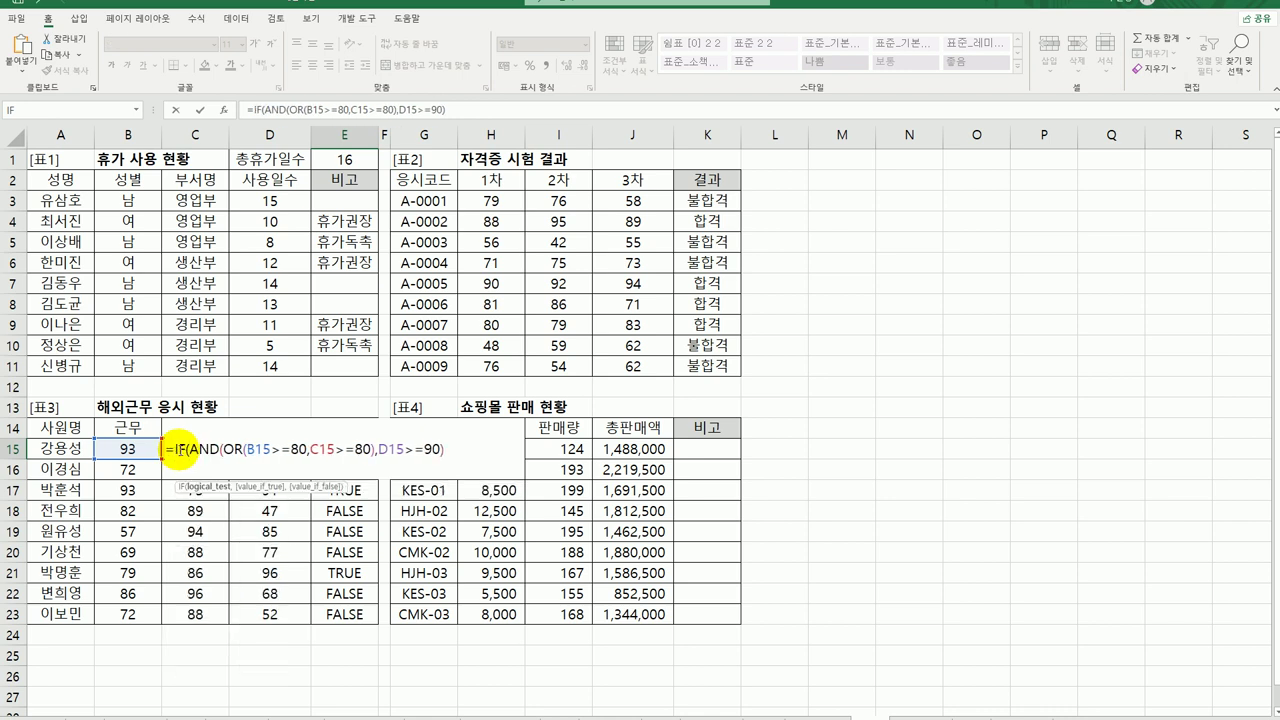
{"action": "left_click", "coordinate": [224, 110]}
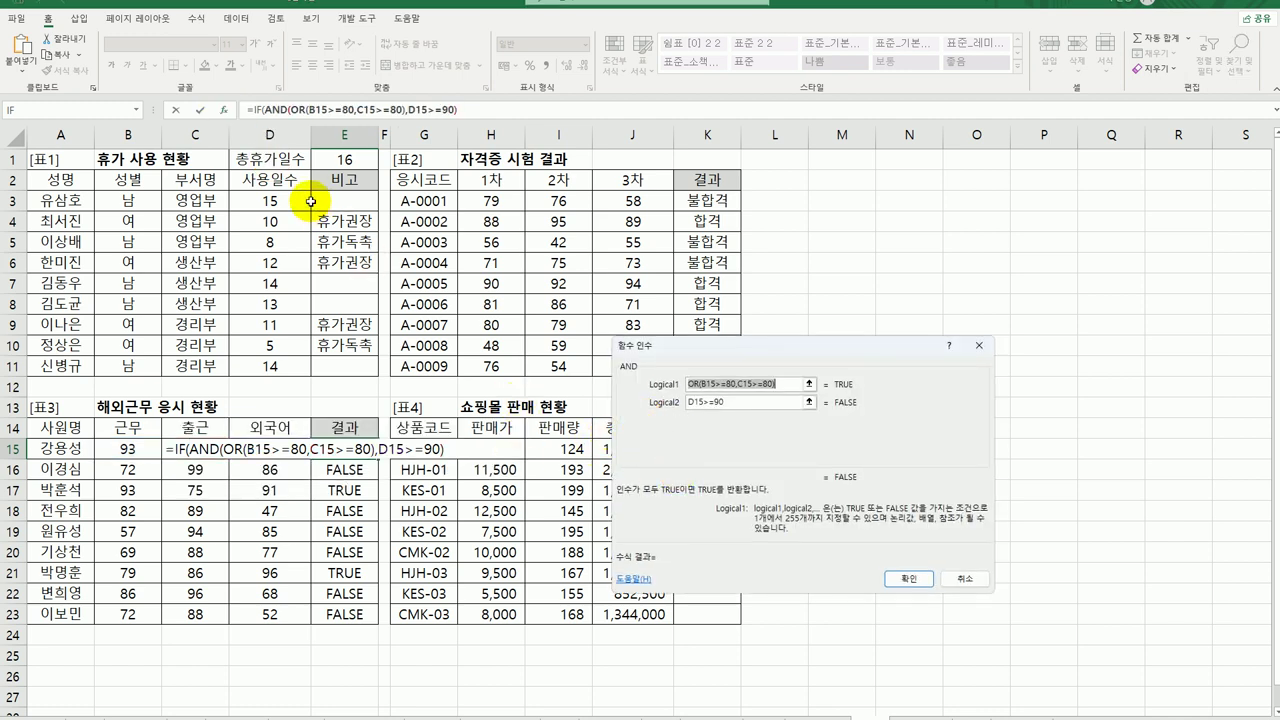
{"action": "left_click", "coordinate": [254, 110]}
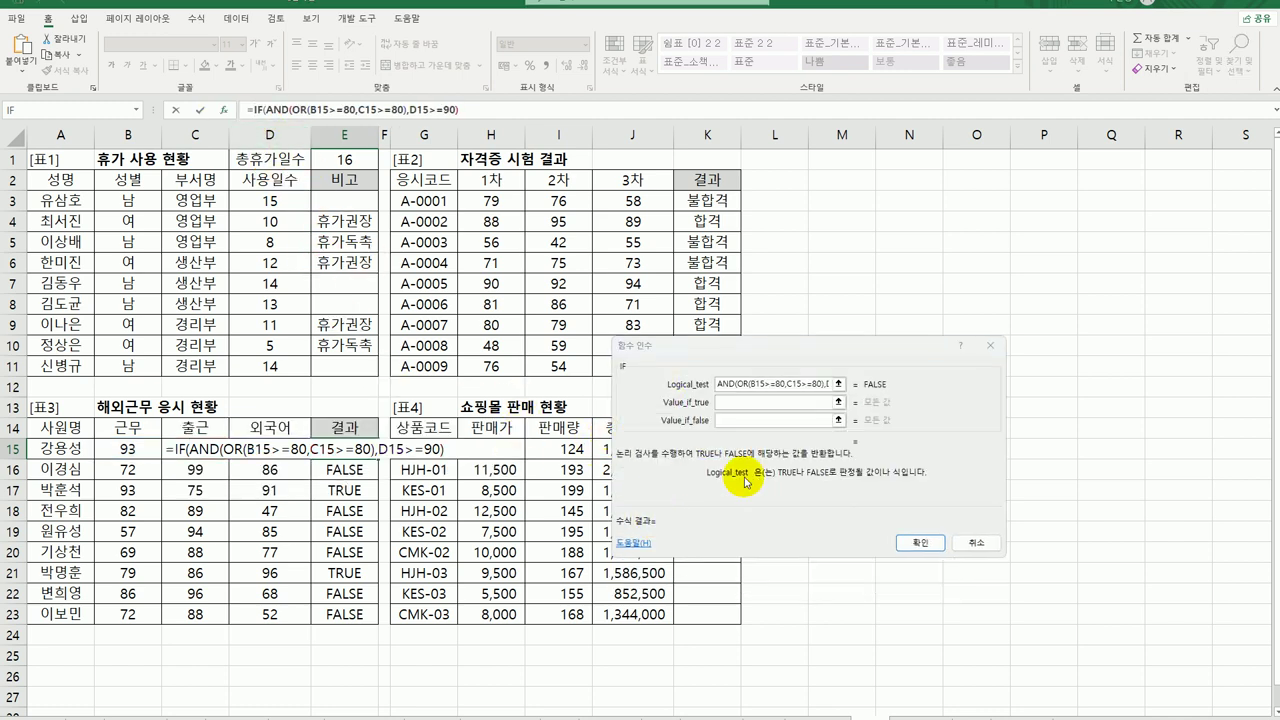
Make E15's IF return 해외근무 when true and 국내근무 when false, and fill the formula down to E23
{"action": "left_click", "coordinate": [747, 407]}
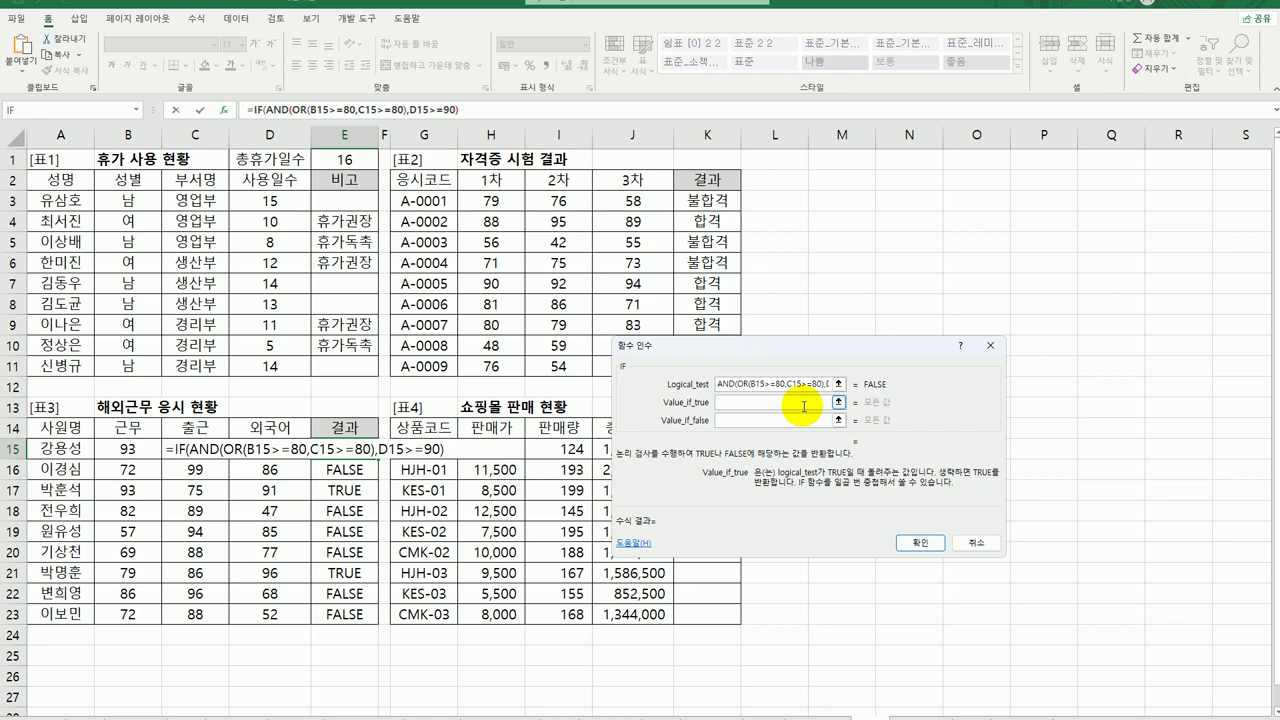
{"action": "type", "text": "해외근"}
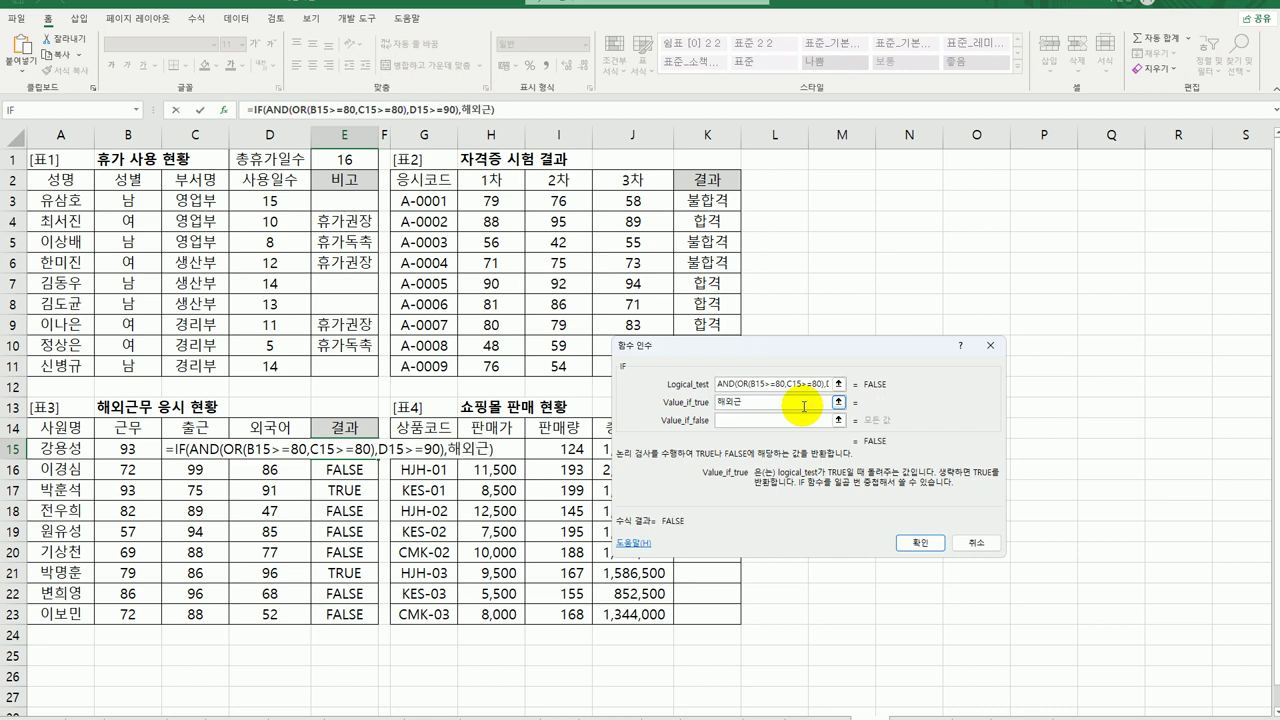
{"action": "type", "text": "무"}
{"action": "key", "text": "Tab"}
{"action": "type", "text": "국내"}
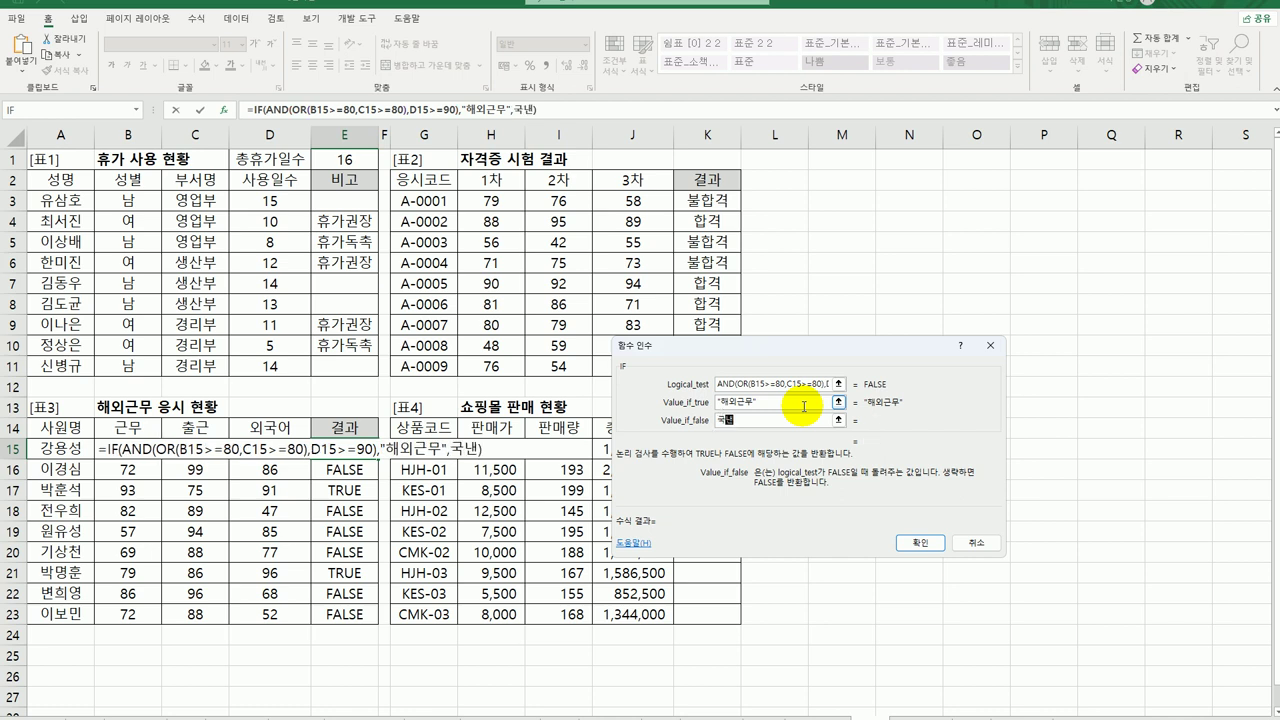
{"action": "type", "text": "근무"}
{"action": "key", "text": "Tab"}
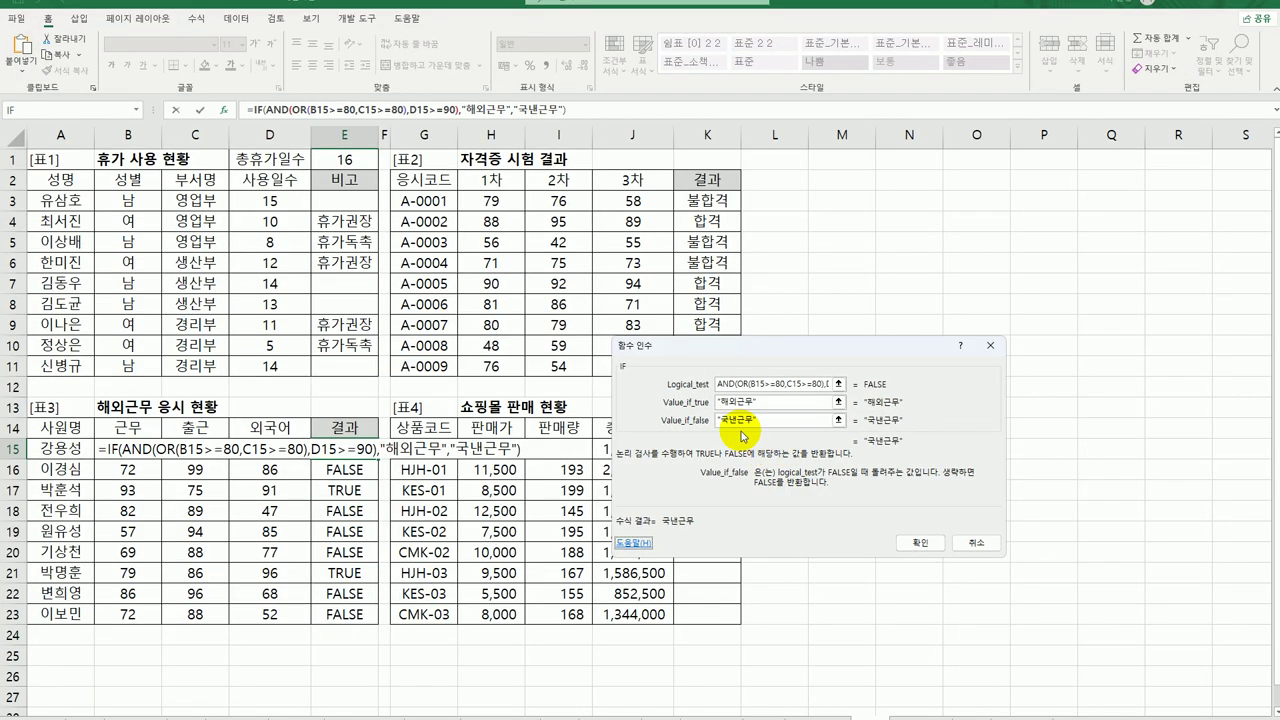
{"action": "double_click", "coordinate": [530, 330]}
{"action": "type", "text": "내"}
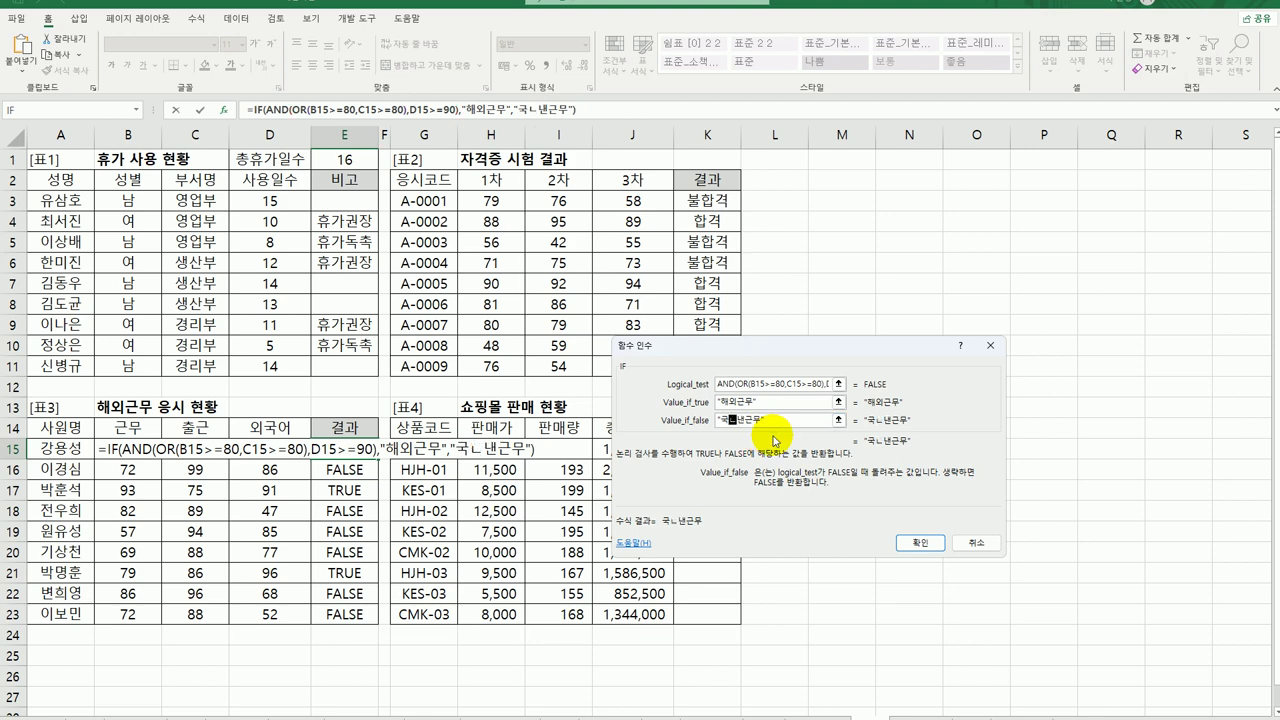
{"action": "key", "text": "Delete"}
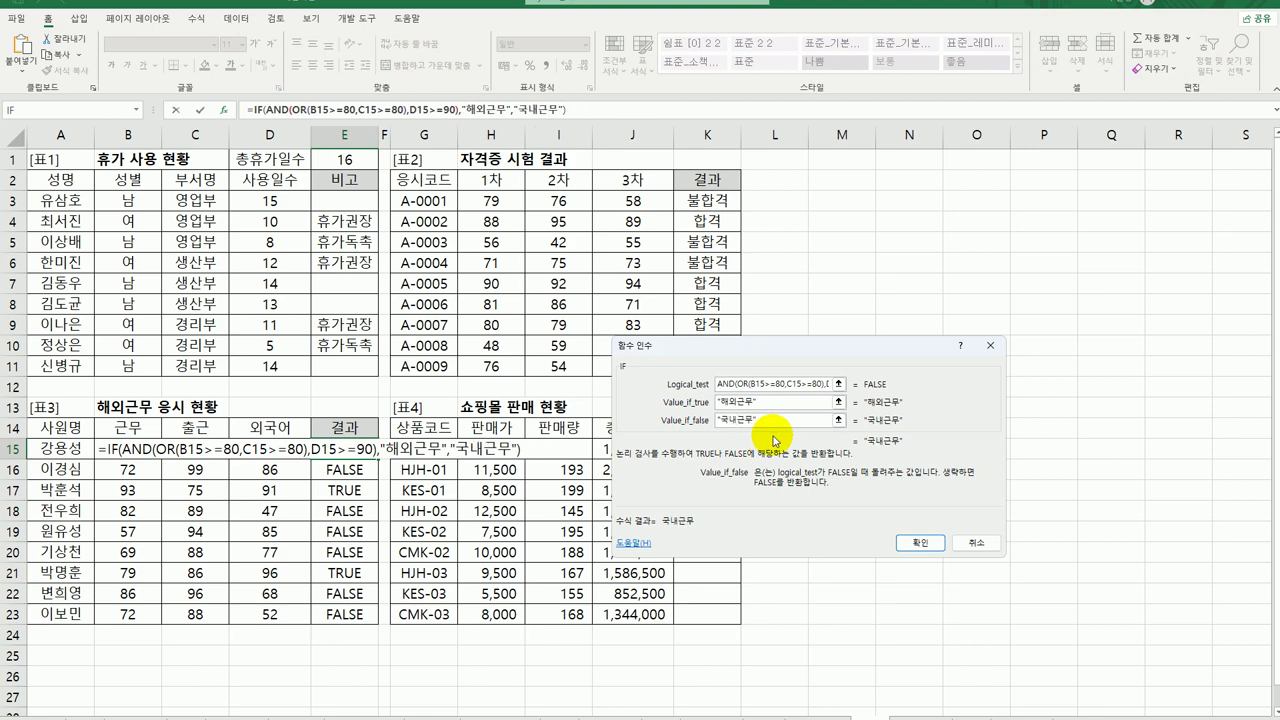
{"action": "left_click", "coordinate": [914, 541]}
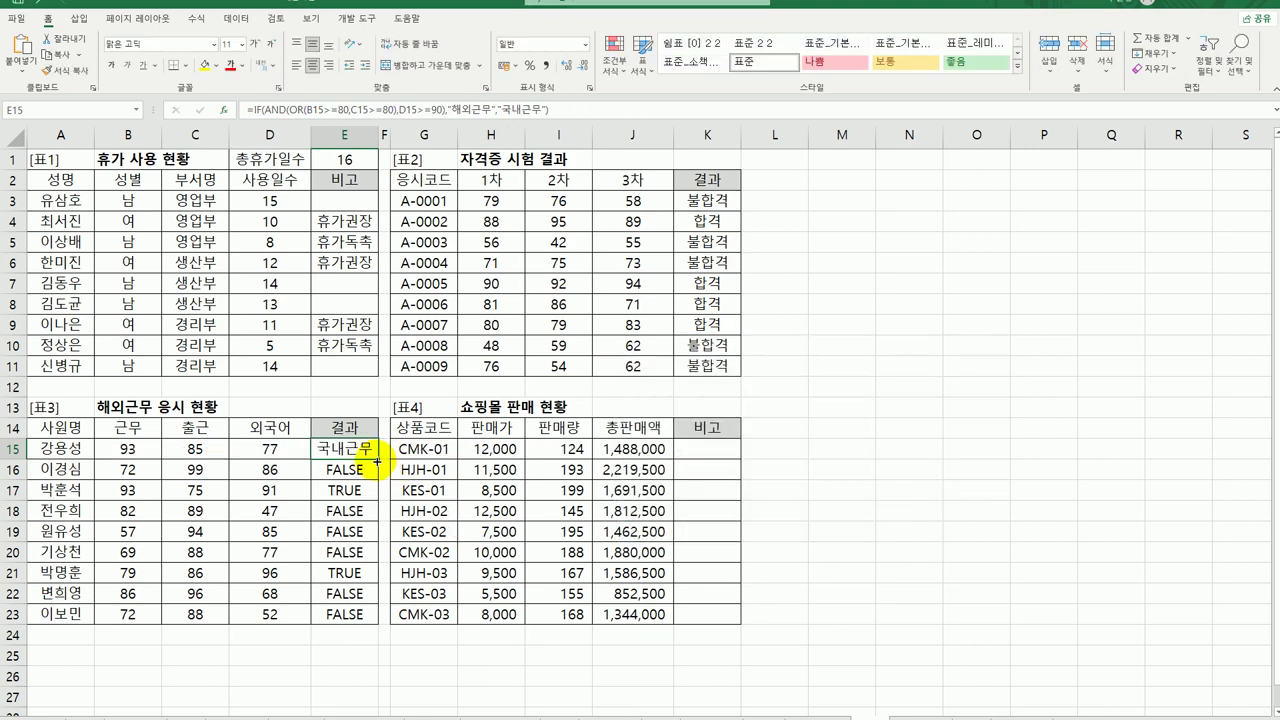
{"action": "left_click_drag", "start_coordinate": [376, 461], "coordinate": [343, 623]}
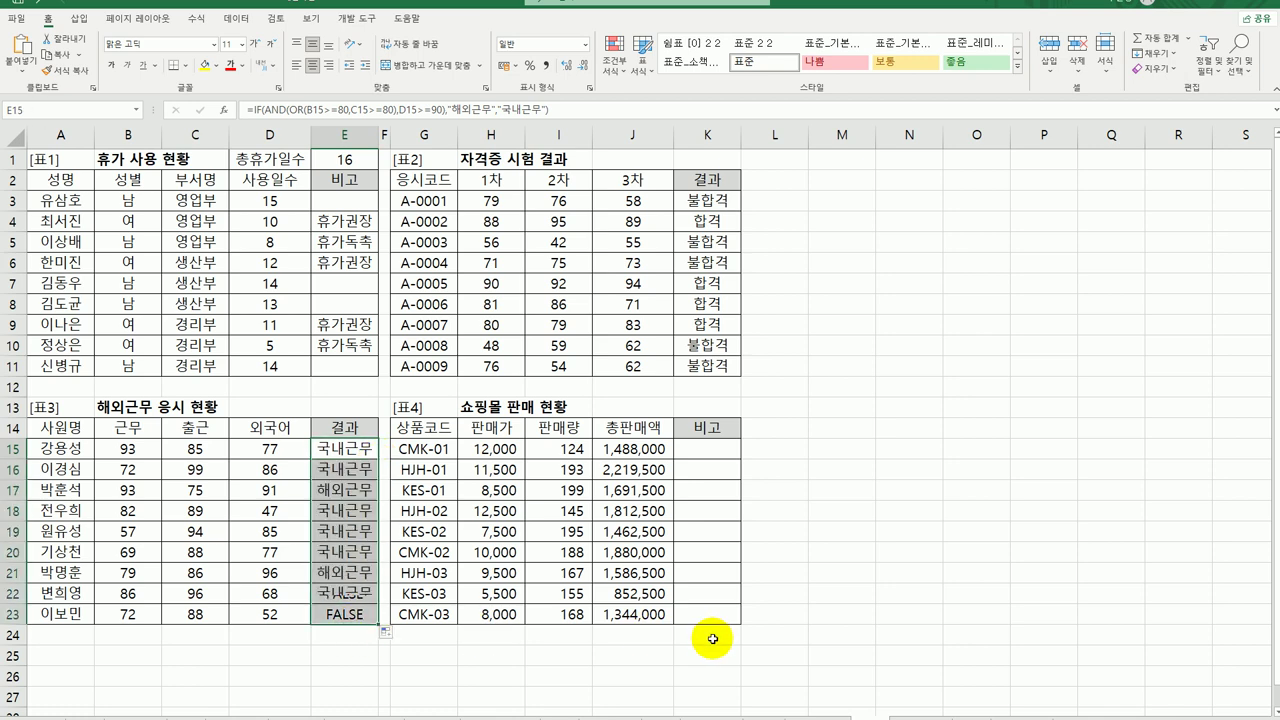
Enter =MEDIAN($J$15:$J$23) in K15, the first remark cell of the 쇼핑몰 판매 현황 table
{"action": "left_click", "coordinate": [723, 449]}
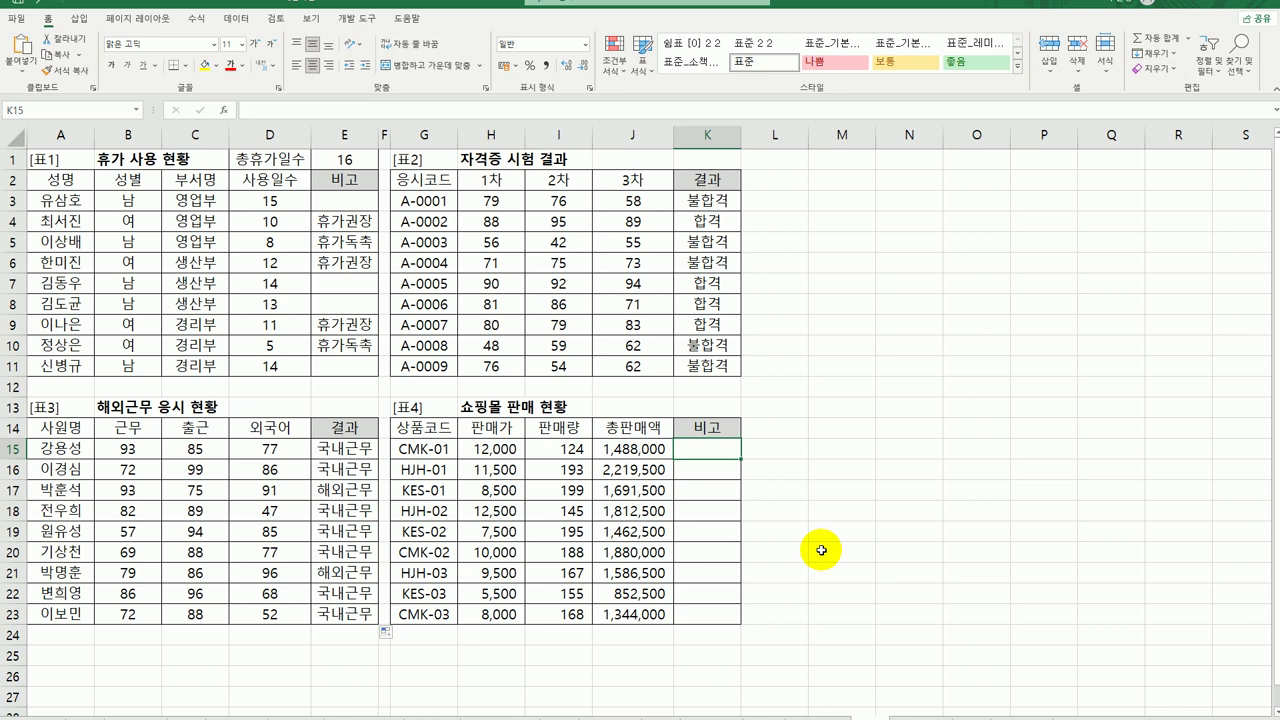
{"action": "left_click", "coordinate": [556, 449]}
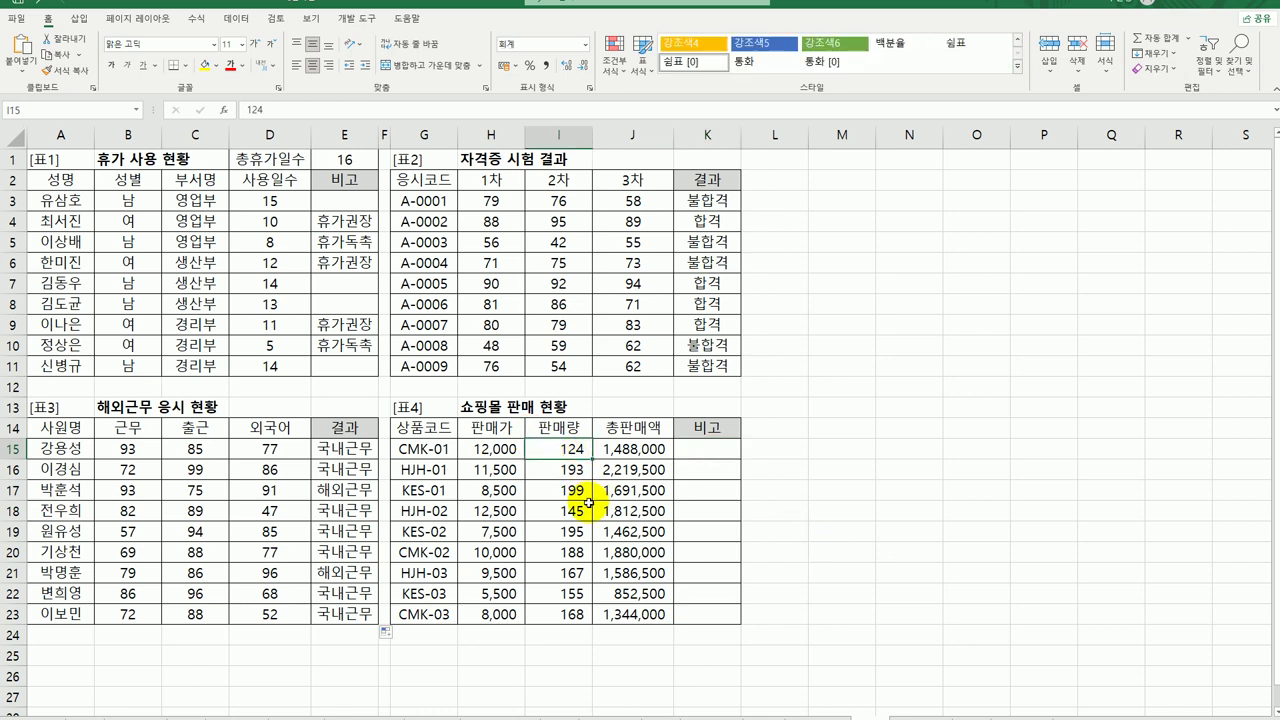
{"action": "left_click", "coordinate": [641, 450]}
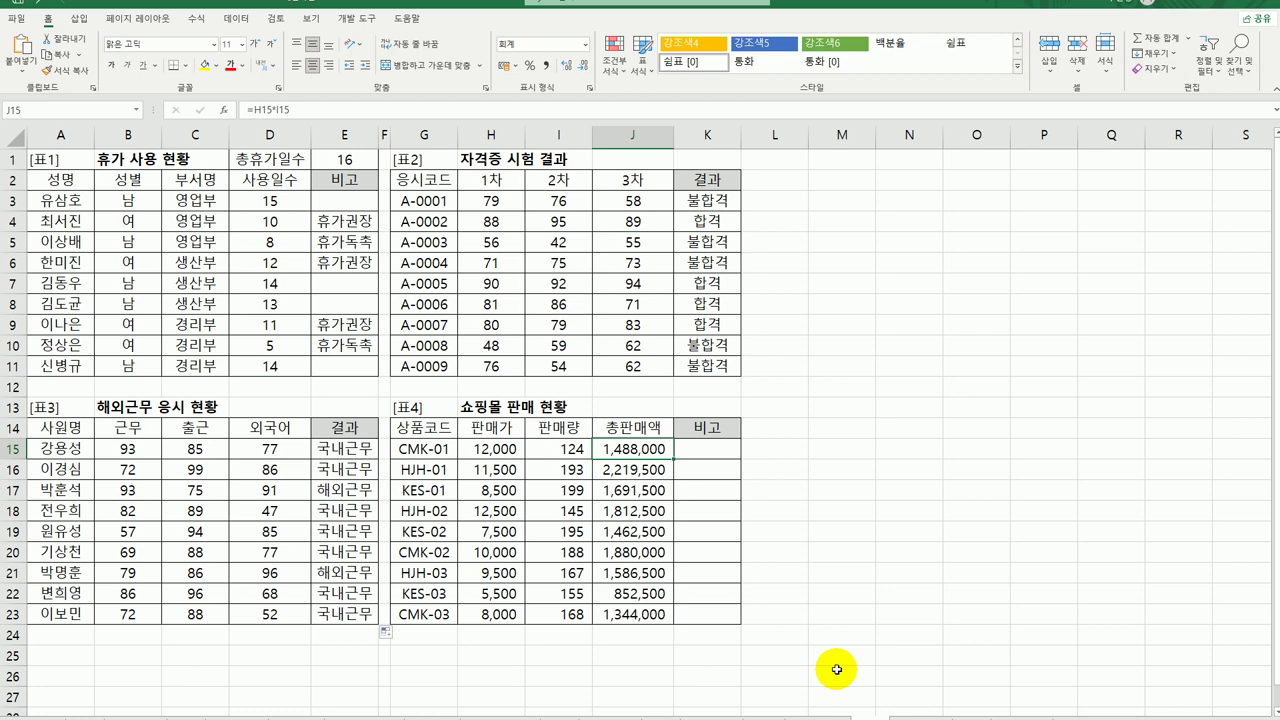
{"action": "left_click", "coordinate": [706, 450]}
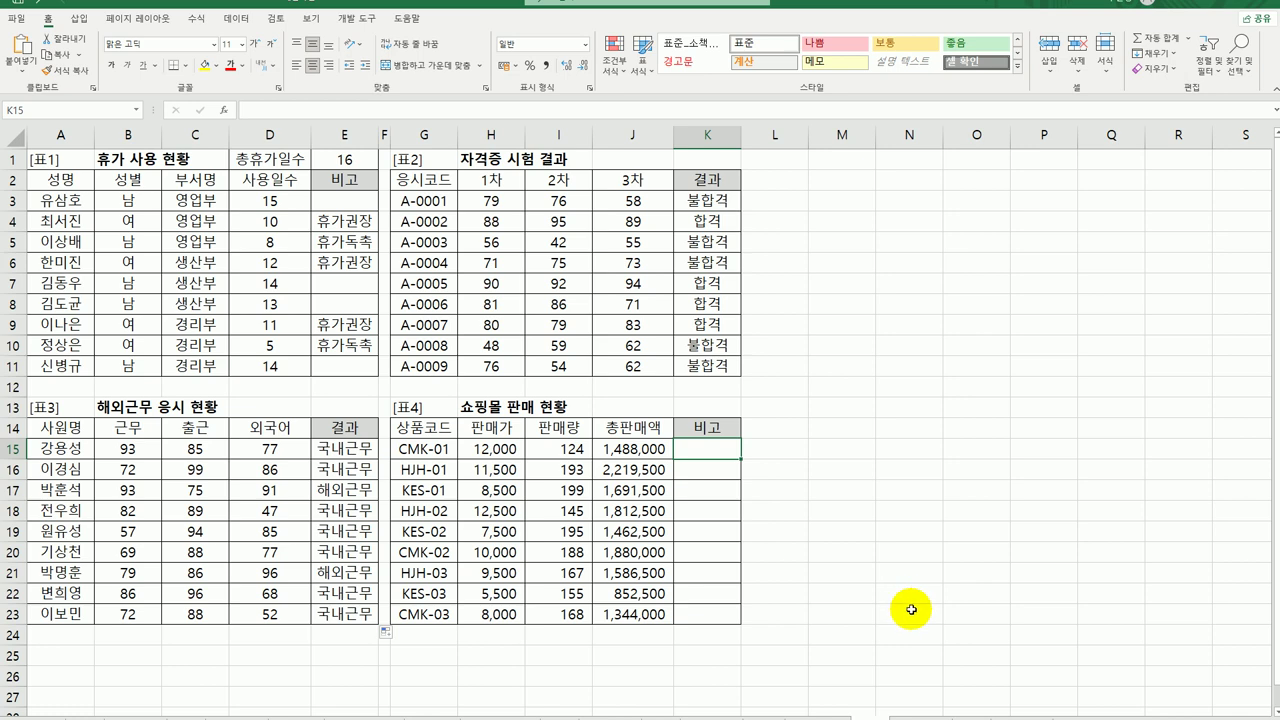
{"action": "type", "text": "=ㅡ"}
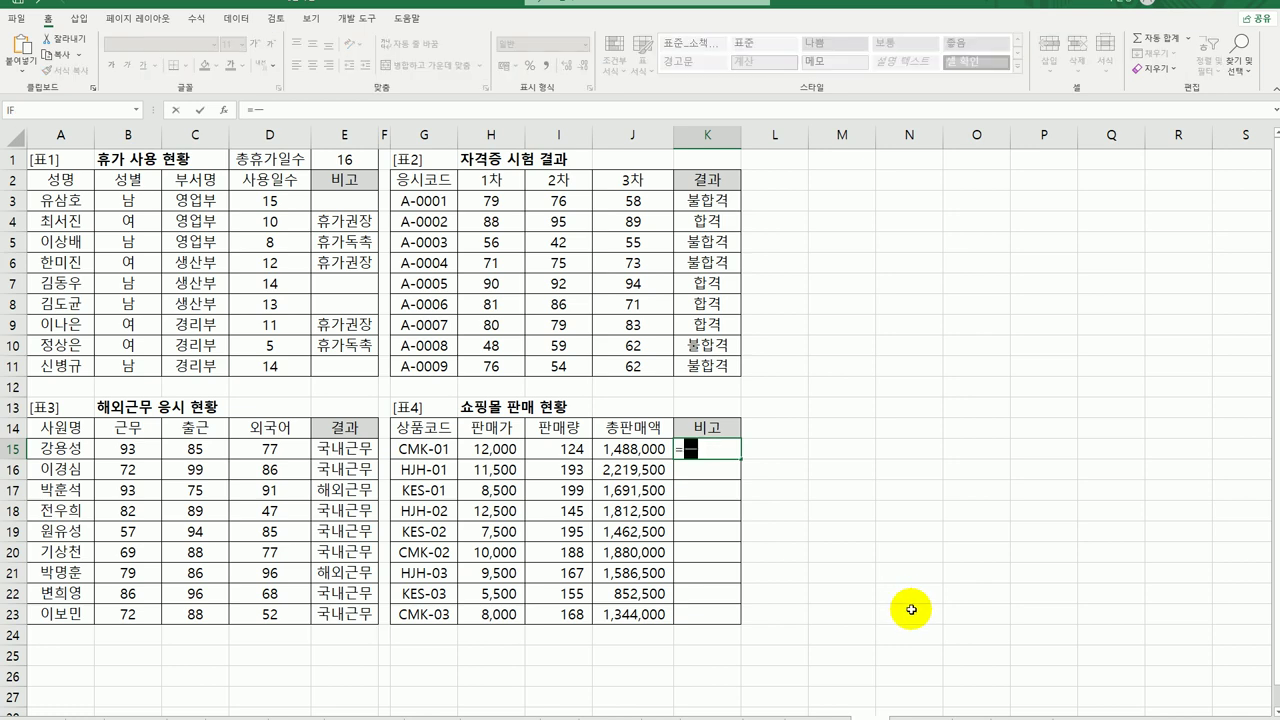
{"action": "type", "text": "me"}
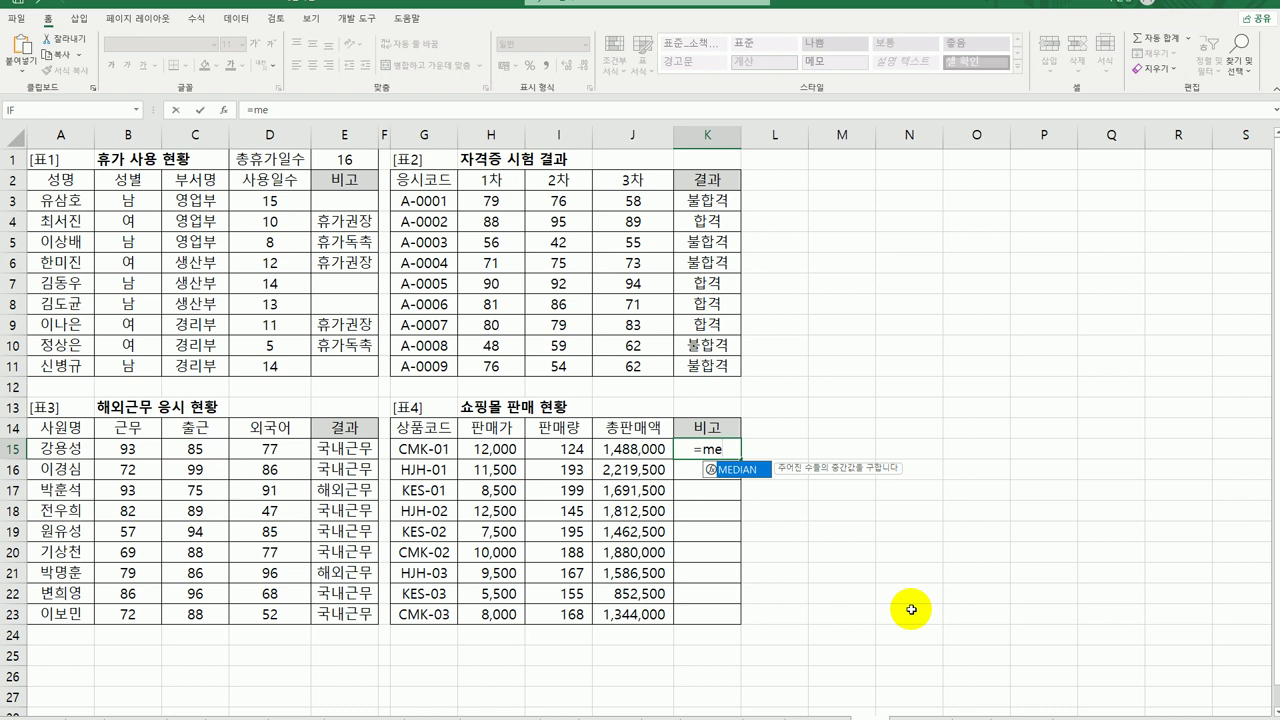
{"action": "double_click", "coordinate": [752, 469]}
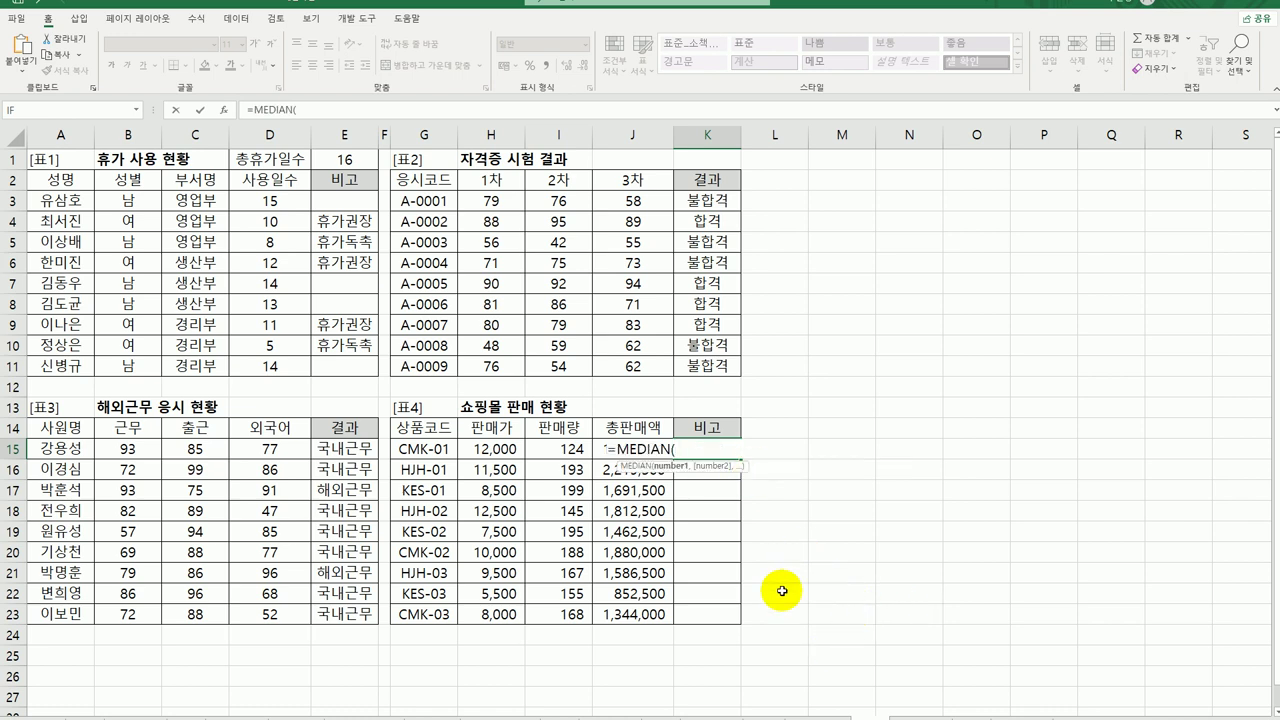
{"action": "left_click_drag", "start_coordinate": [601, 447], "coordinate": [603, 614]}
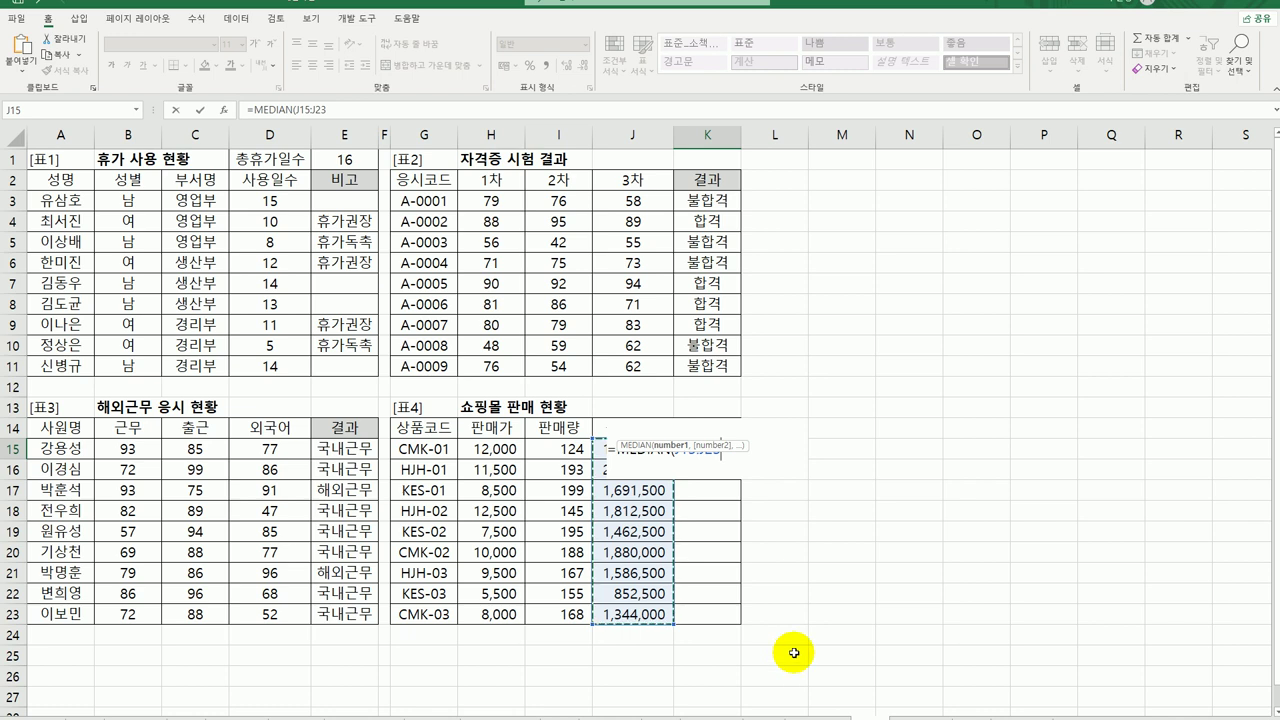
{"action": "key", "text": "F4"}
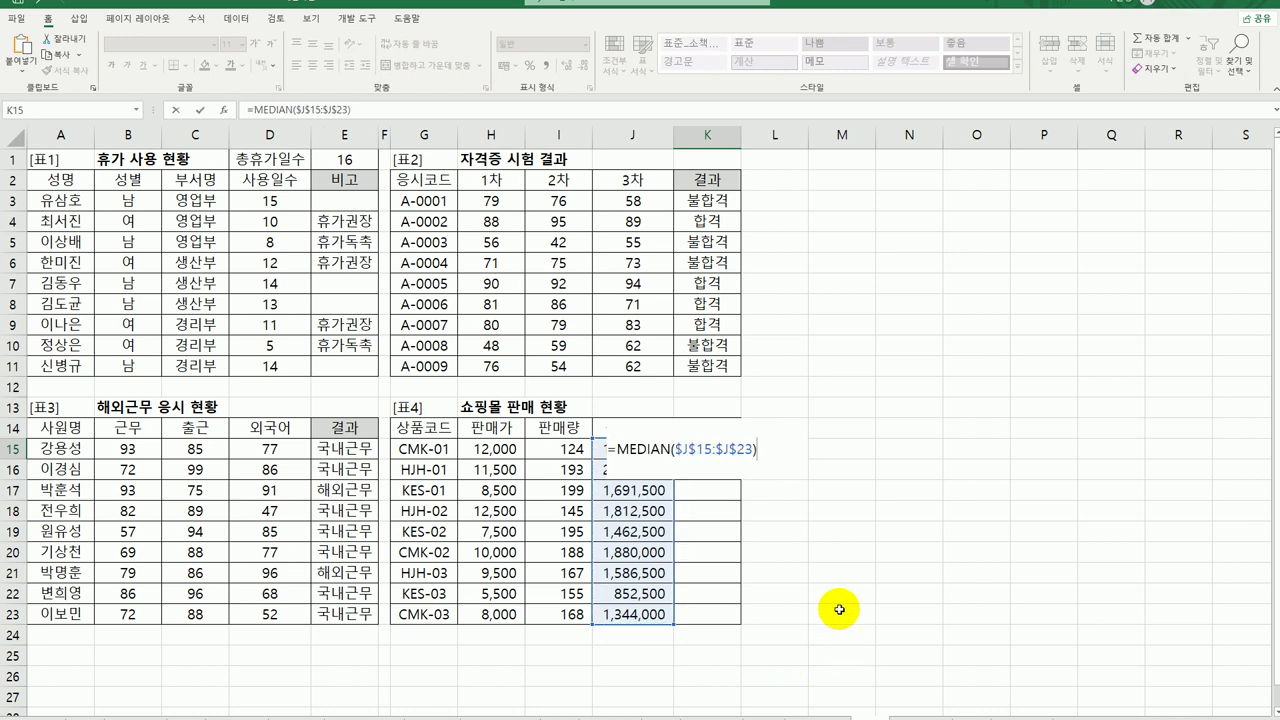
{"action": "key", "text": "Return"}
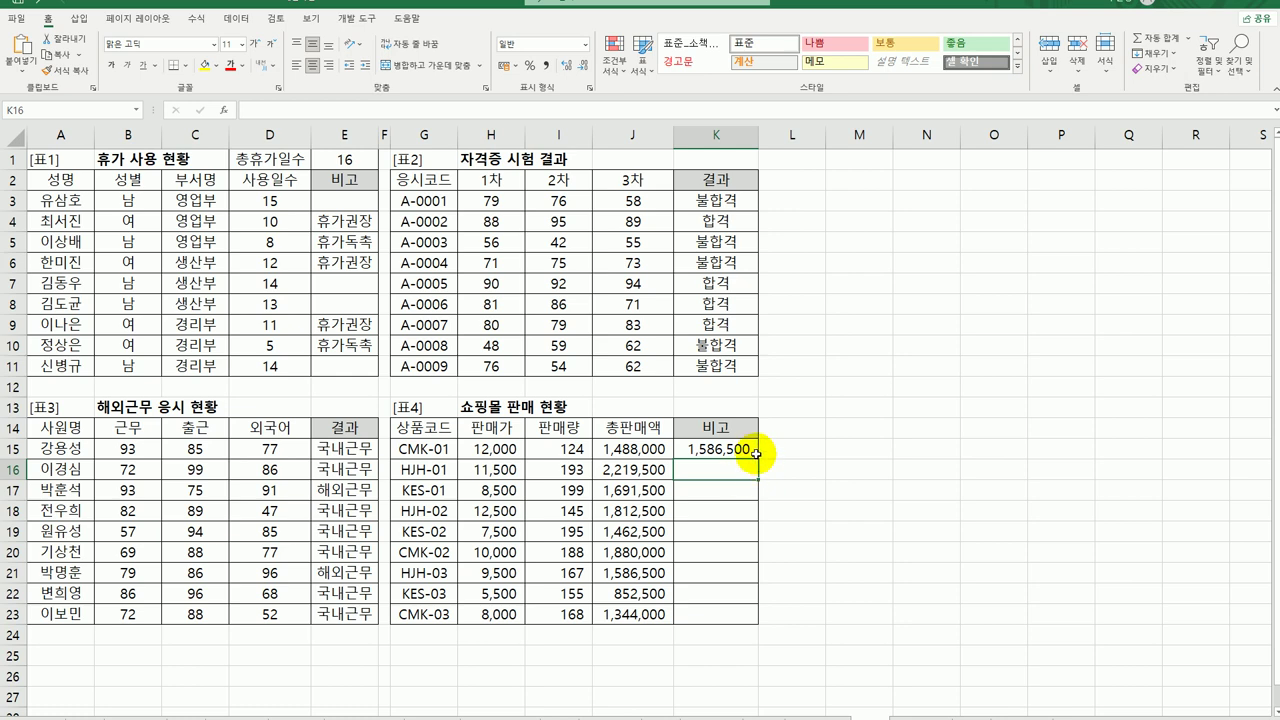
{"action": "left_click", "coordinate": [748, 451]}
{"action": "left_click_drag", "start_coordinate": [758, 459], "coordinate": [756, 620]}
{"action": "left_click", "coordinate": [829, 627]}
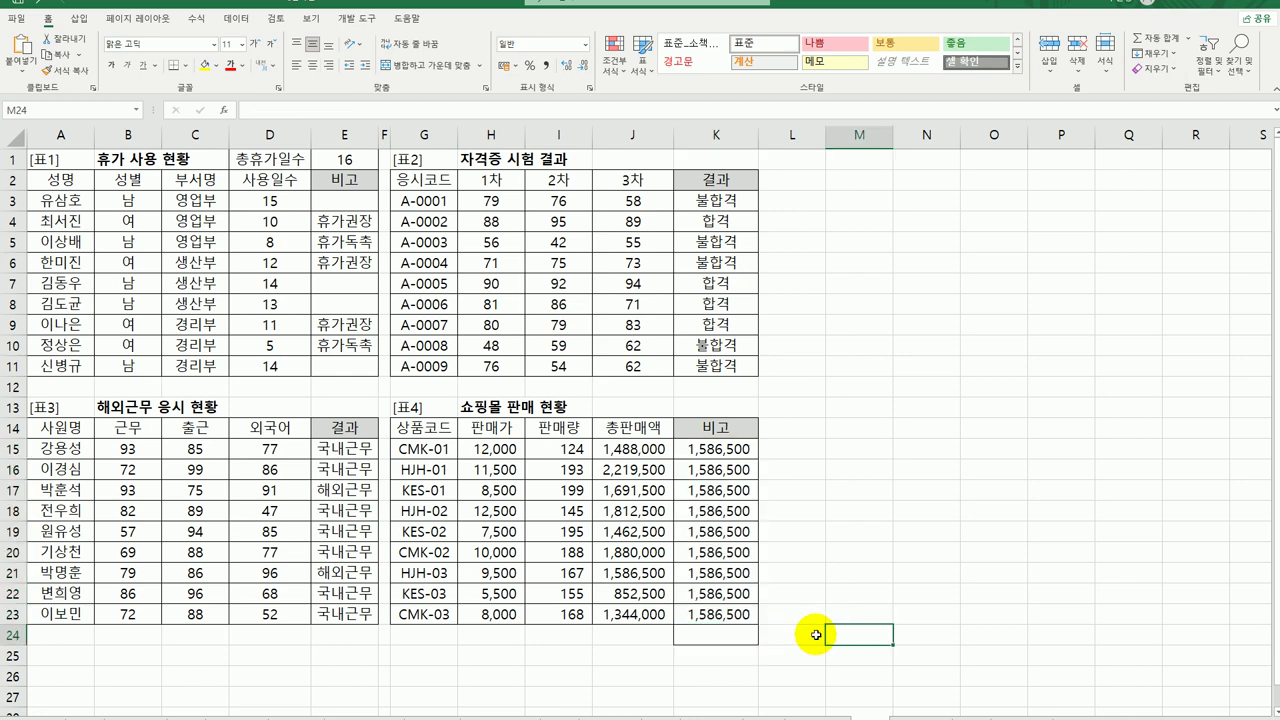
{"action": "key", "text": "ctrl+z"}
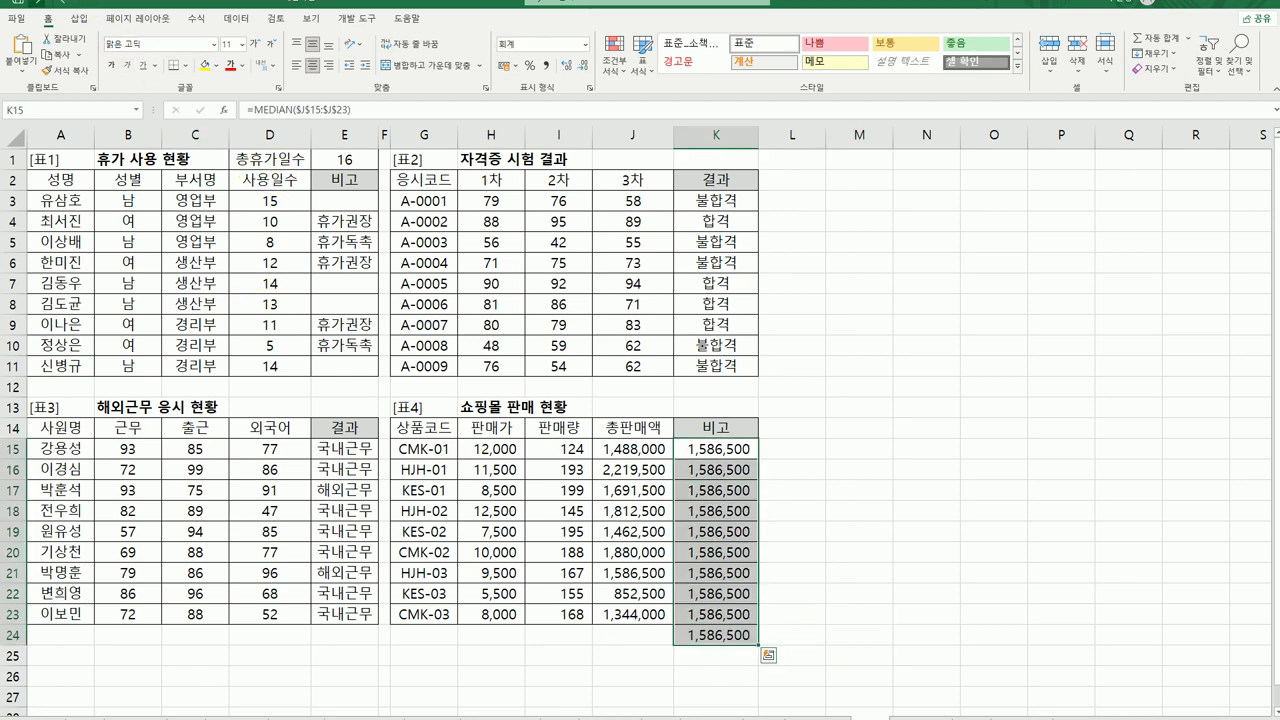
{"action": "key", "text": "ctrl+z"}
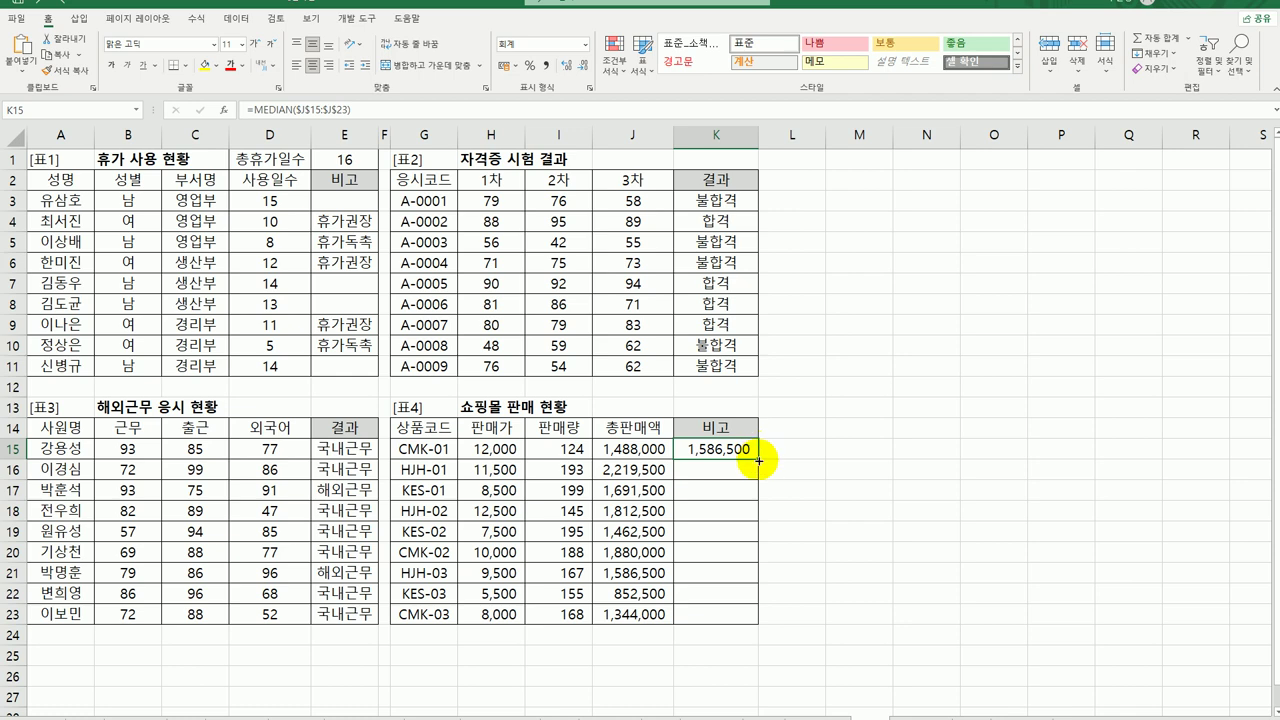
Fill K15's MEDIAN formula down to K23
{"action": "left_click_drag", "start_coordinate": [760, 455], "coordinate": [748, 628]}
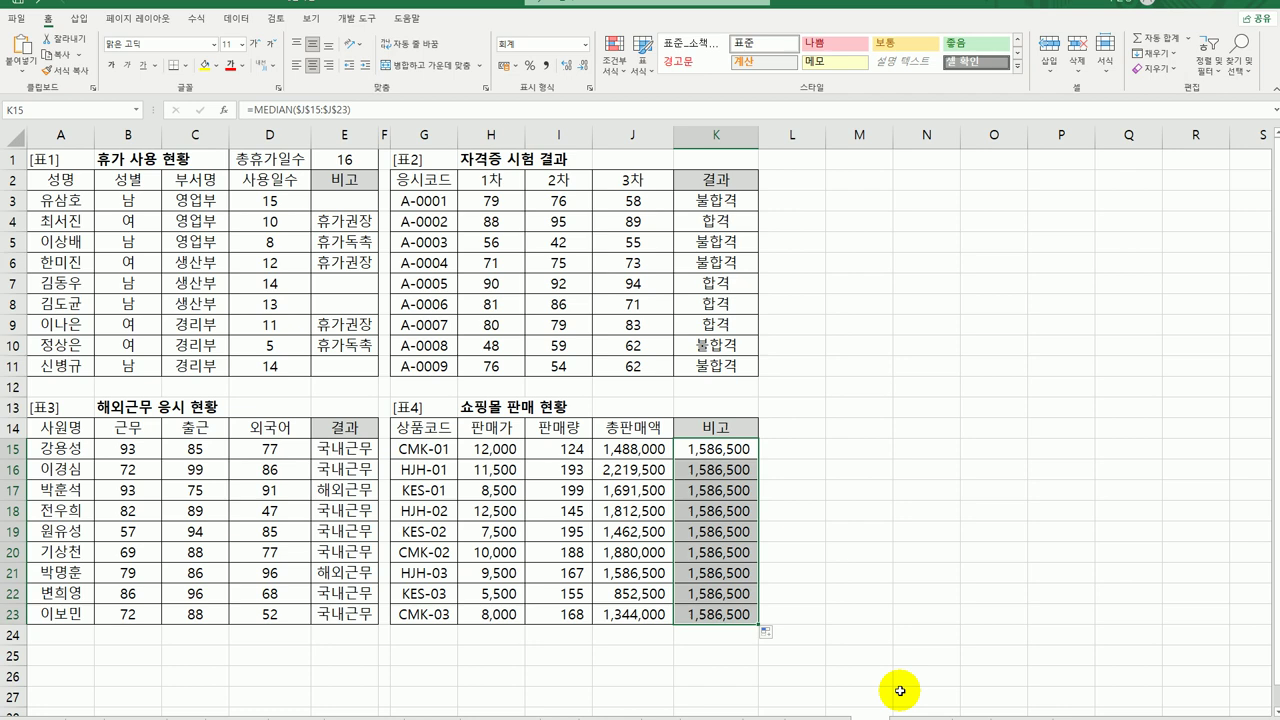
{"action": "left_click", "coordinate": [556, 449]}
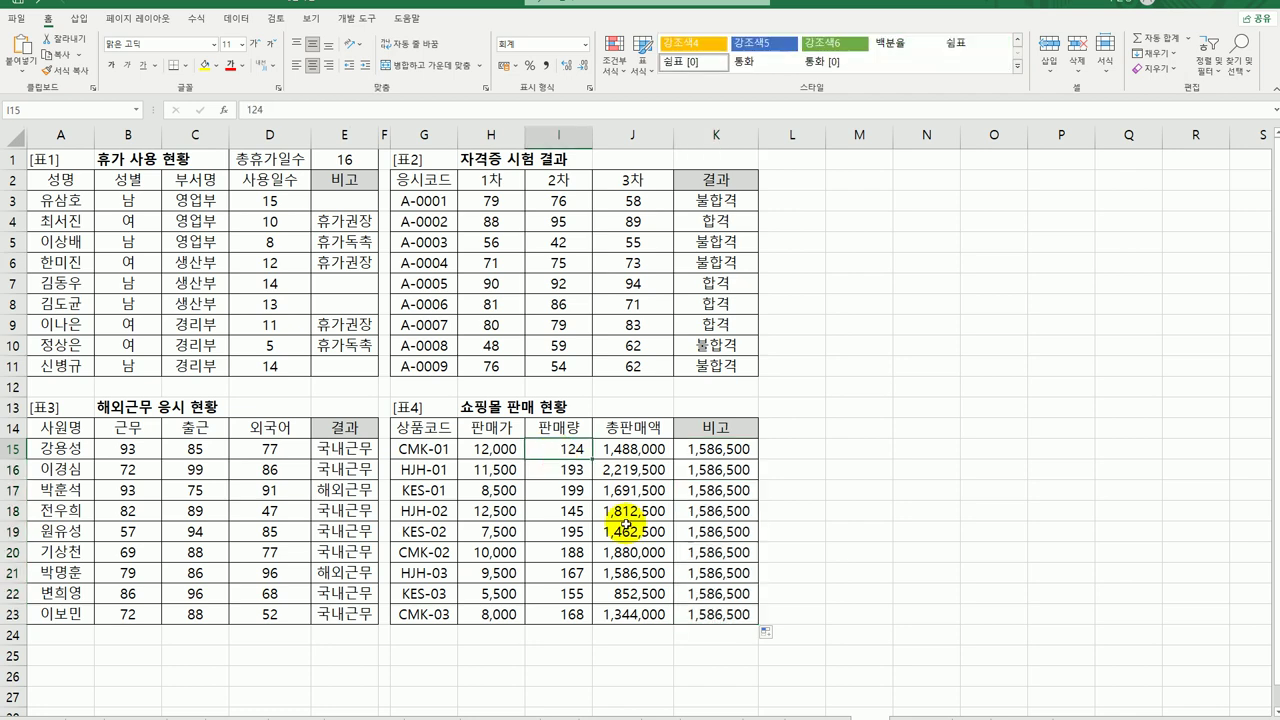
{"action": "left_click", "coordinate": [654, 446]}
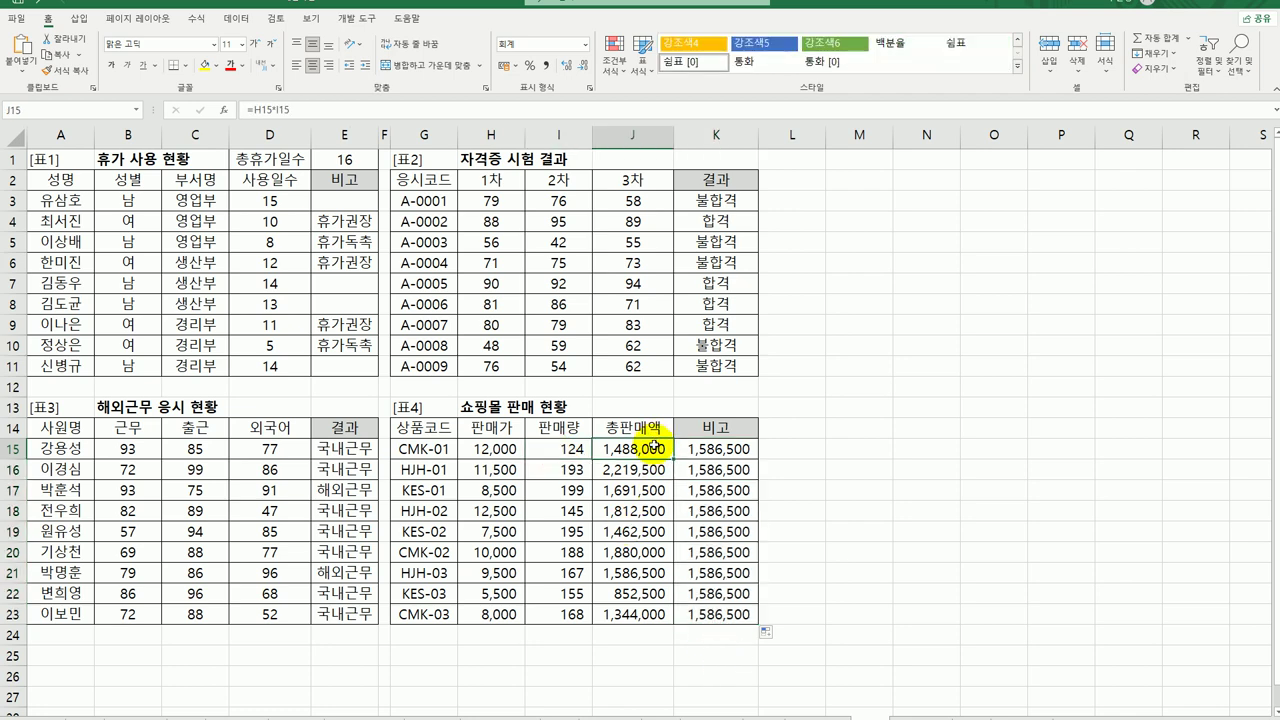
Wrap K15's MEDIAN formula in an AND function with I15>=150 as the first condition
{"action": "double_click", "coordinate": [712, 449]}
{"action": "left_click", "coordinate": [603, 449]}
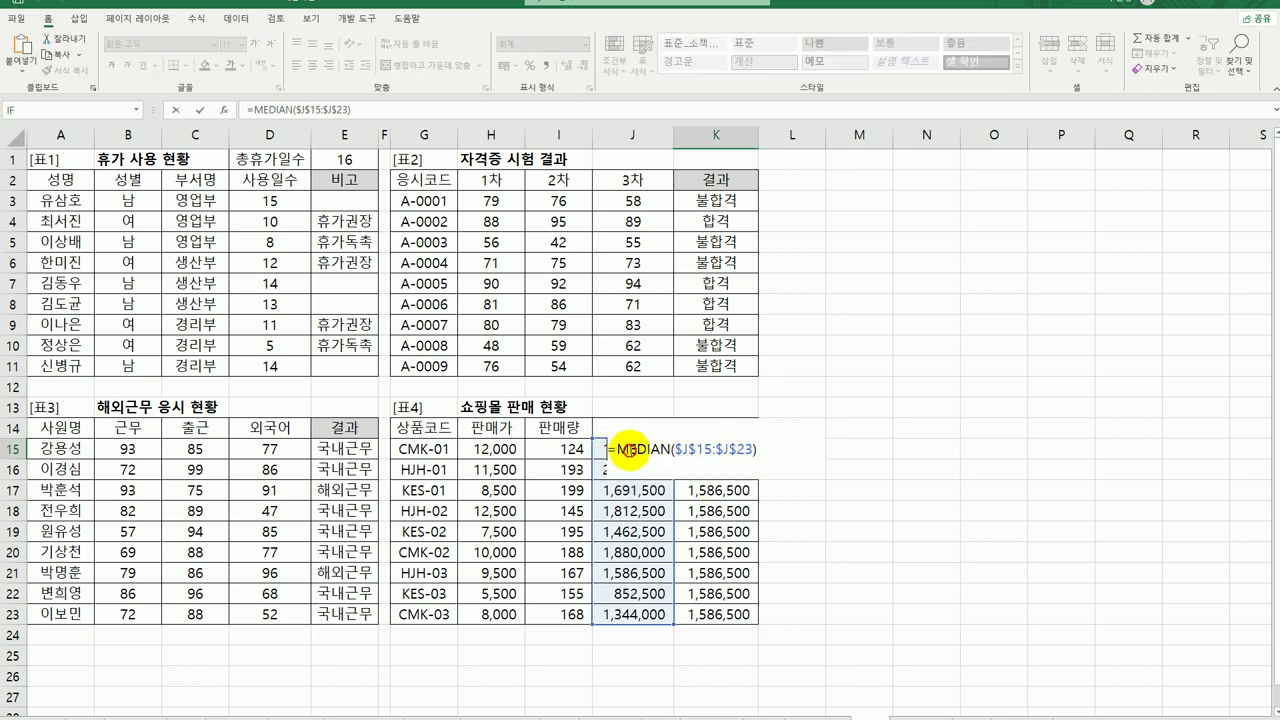
{"action": "key", "text": "Right"}
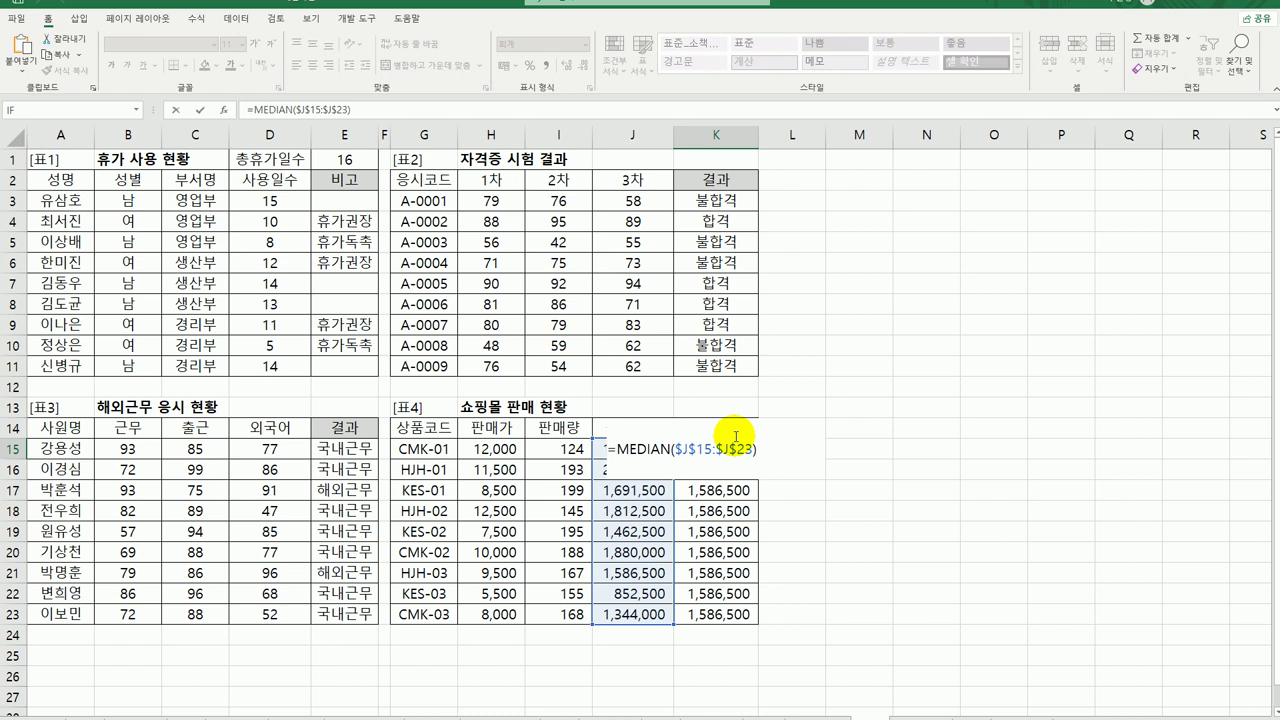
{"action": "type", "text": "and("}
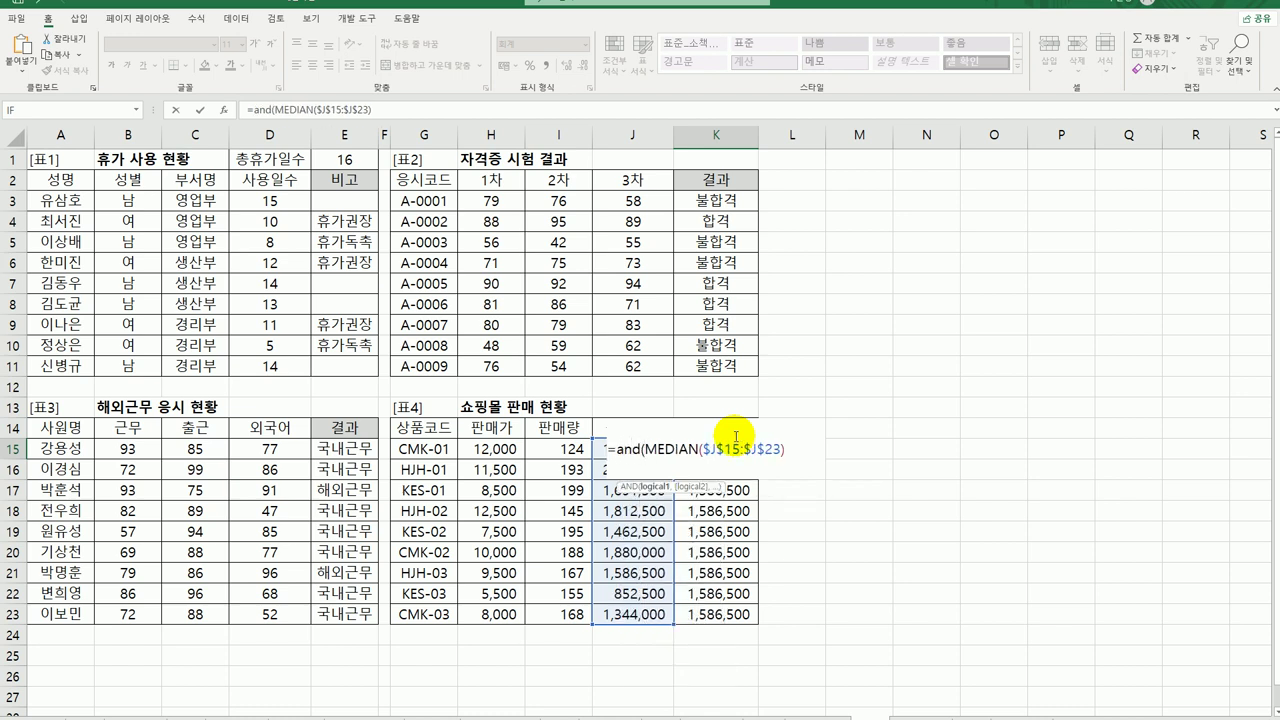
{"action": "left_click", "coordinate": [566, 449]}
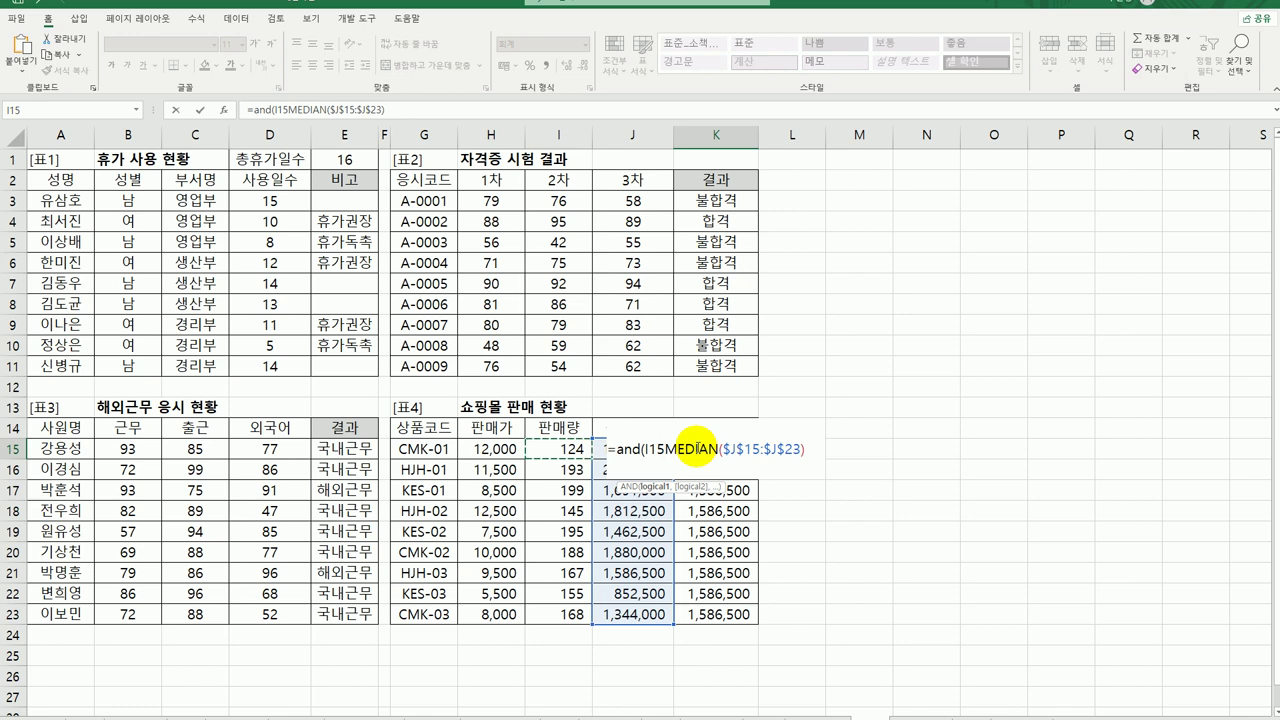
{"action": "type", "text": ">="}
{"action": "type", "text": "150"}
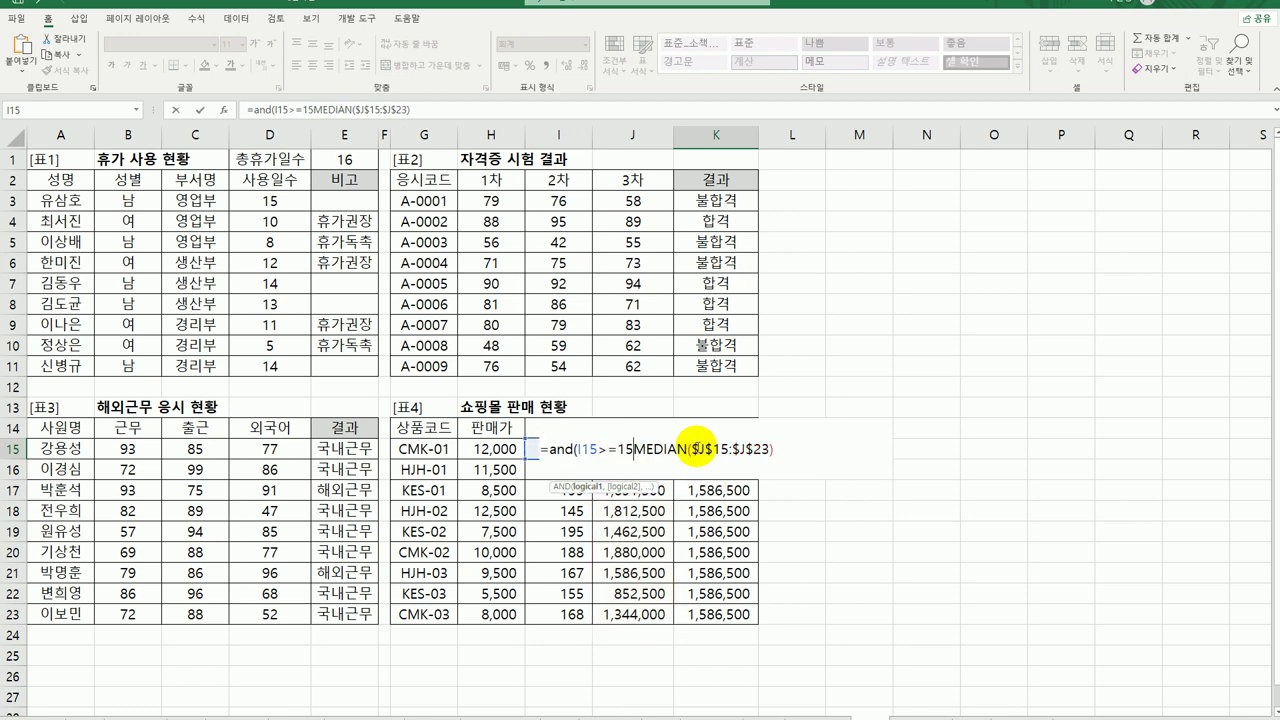
{"action": "type", "text": ","}
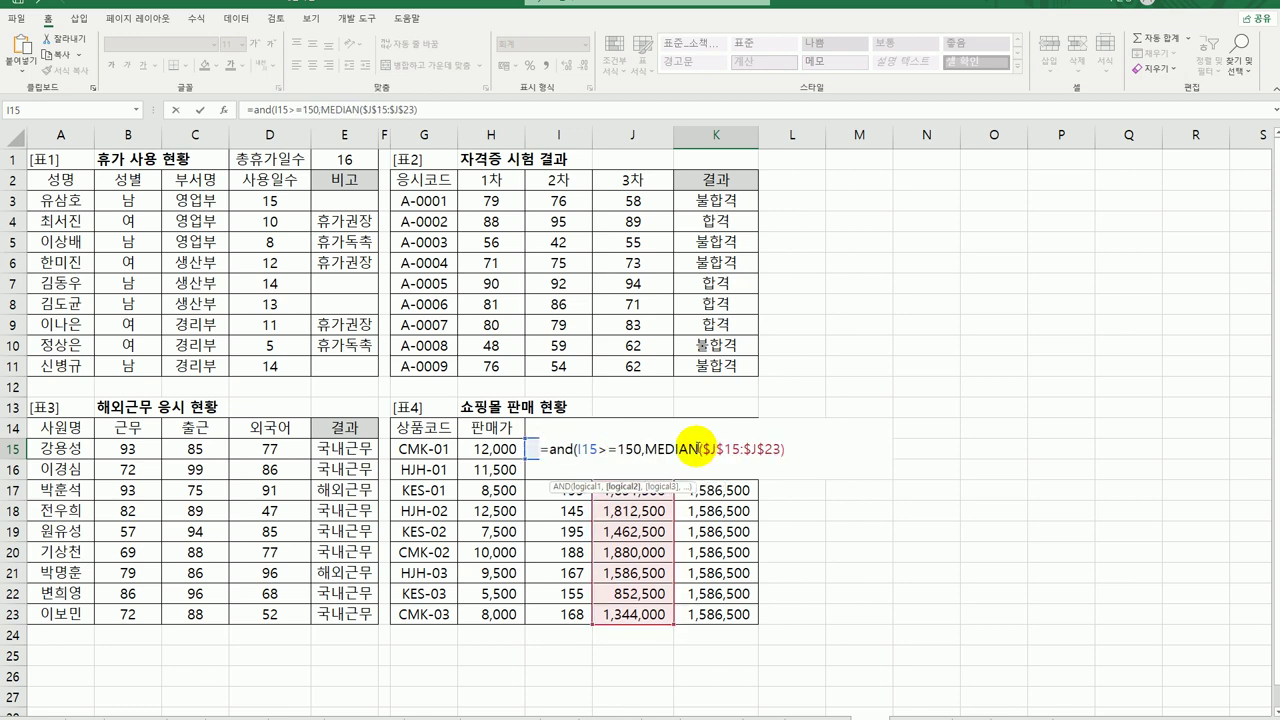
Complete K15's AND formula with J15>=MEDIAN($J$15:$J$23) as its second condition
{"action": "type", "text": "j1"}
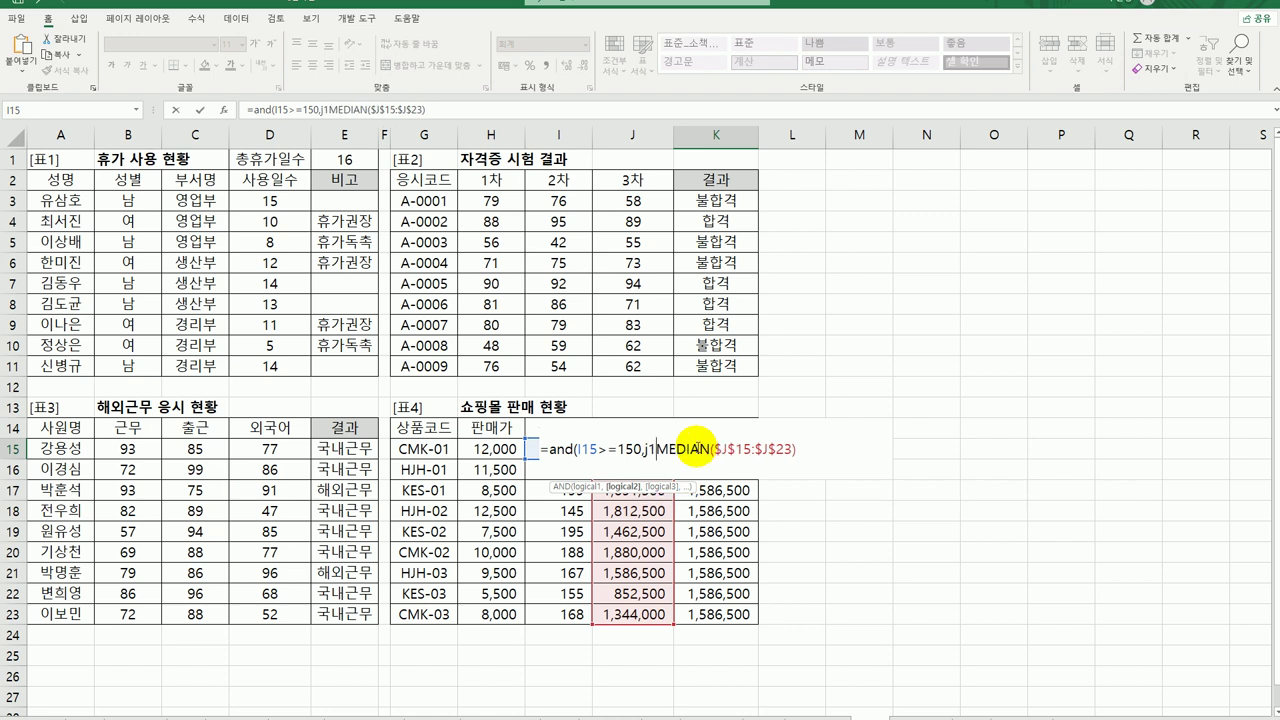
{"action": "type", "text": "5>="}
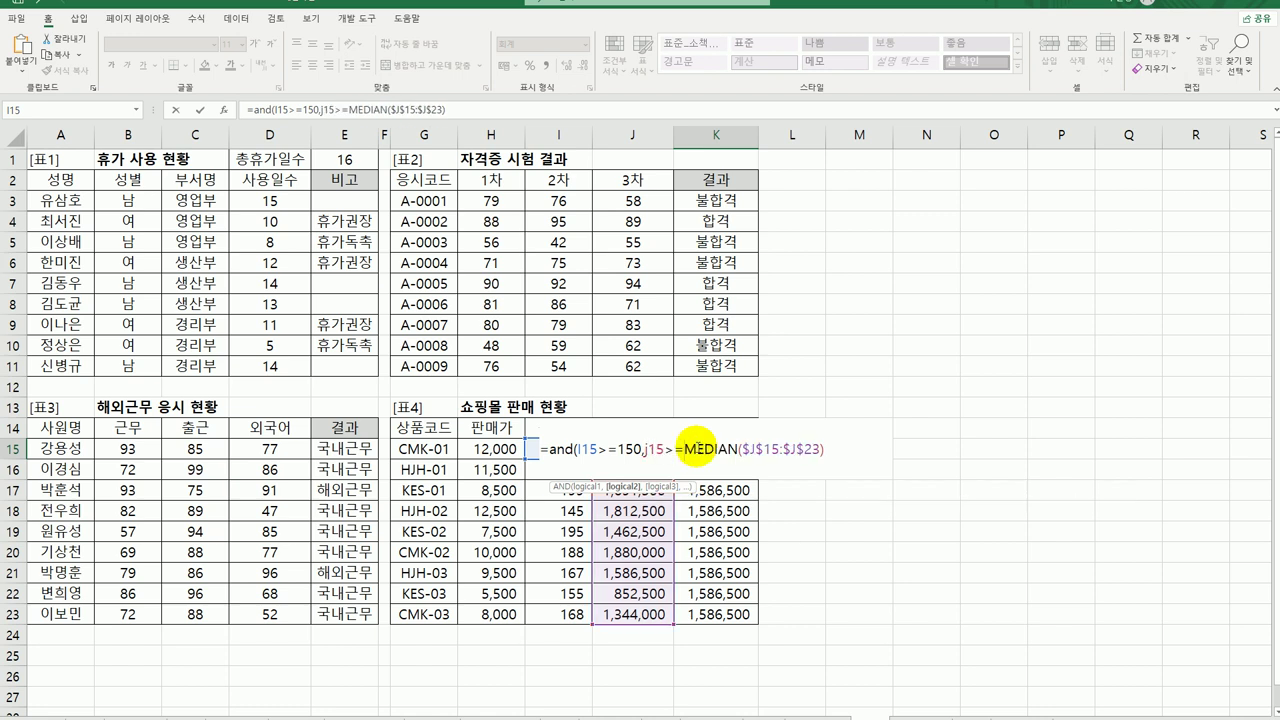
{"action": "type", "text": ")"}
{"action": "key", "text": "Return"}
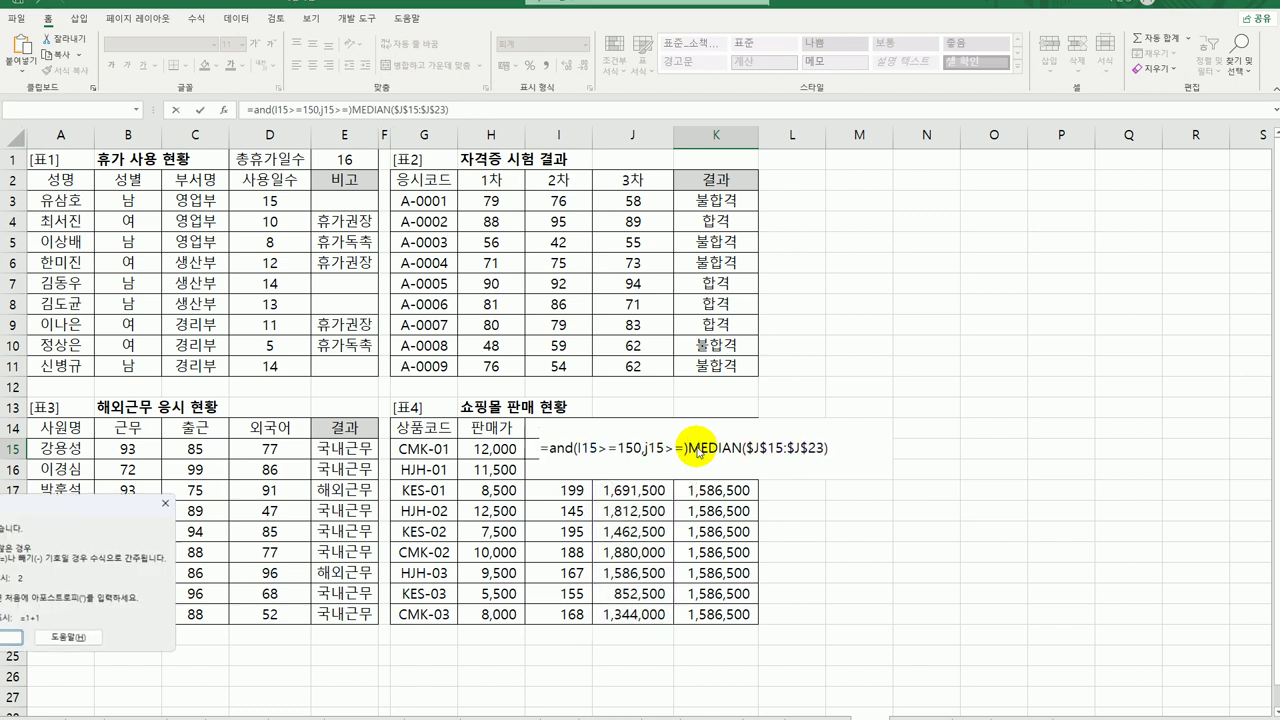
{"action": "left_click", "coordinate": [11, 637]}
{"action": "key", "text": "Delete"}
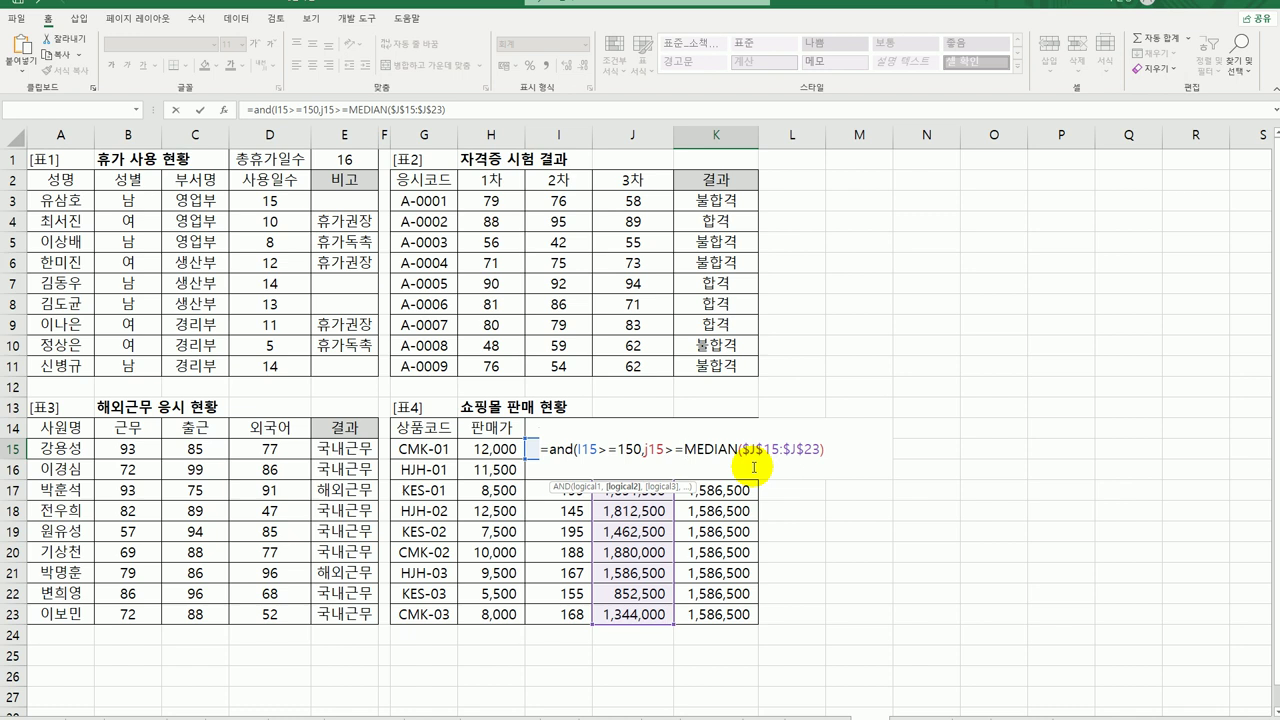
{"action": "left_click", "coordinate": [836, 450]}
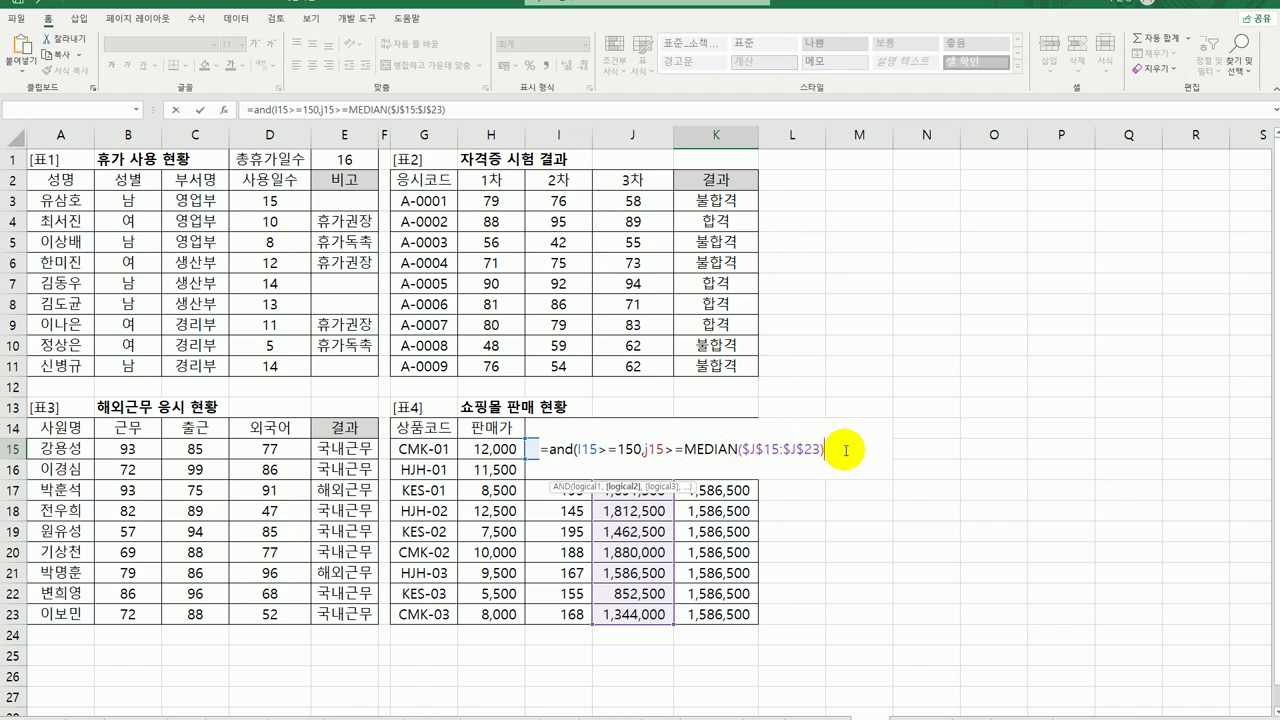
{"action": "type", "text": ")"}
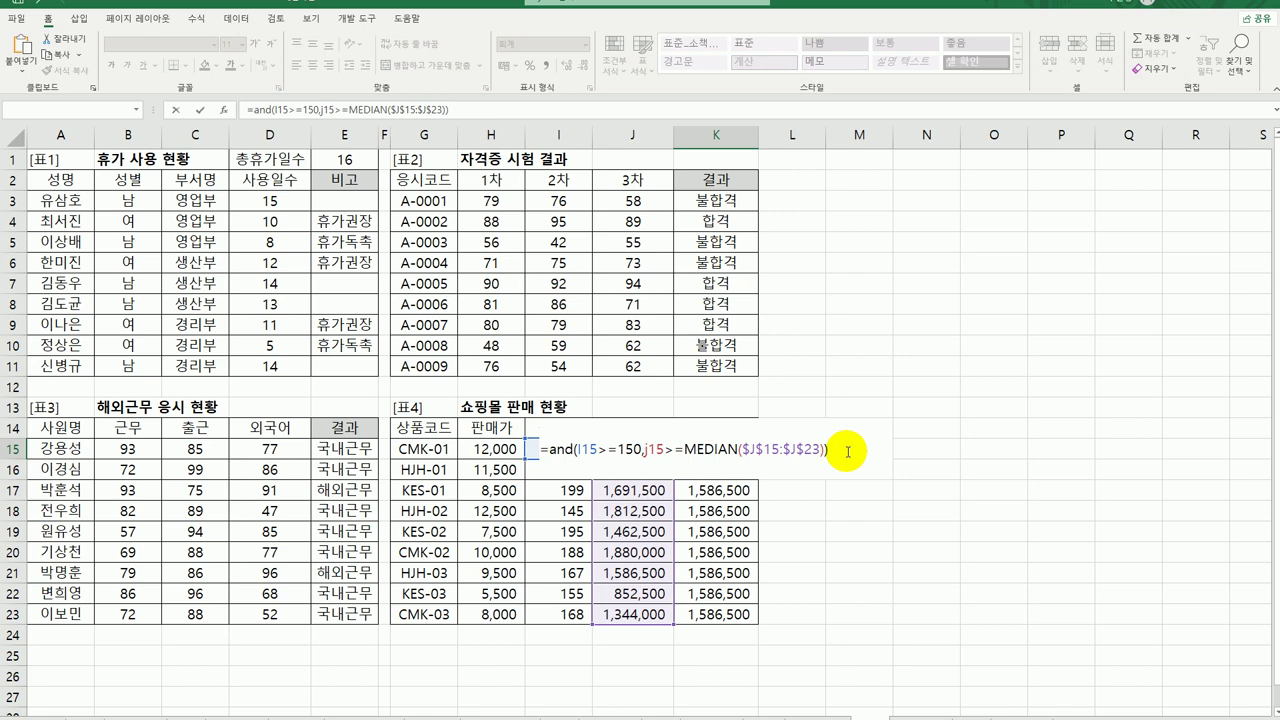
{"action": "key", "text": "Return"}
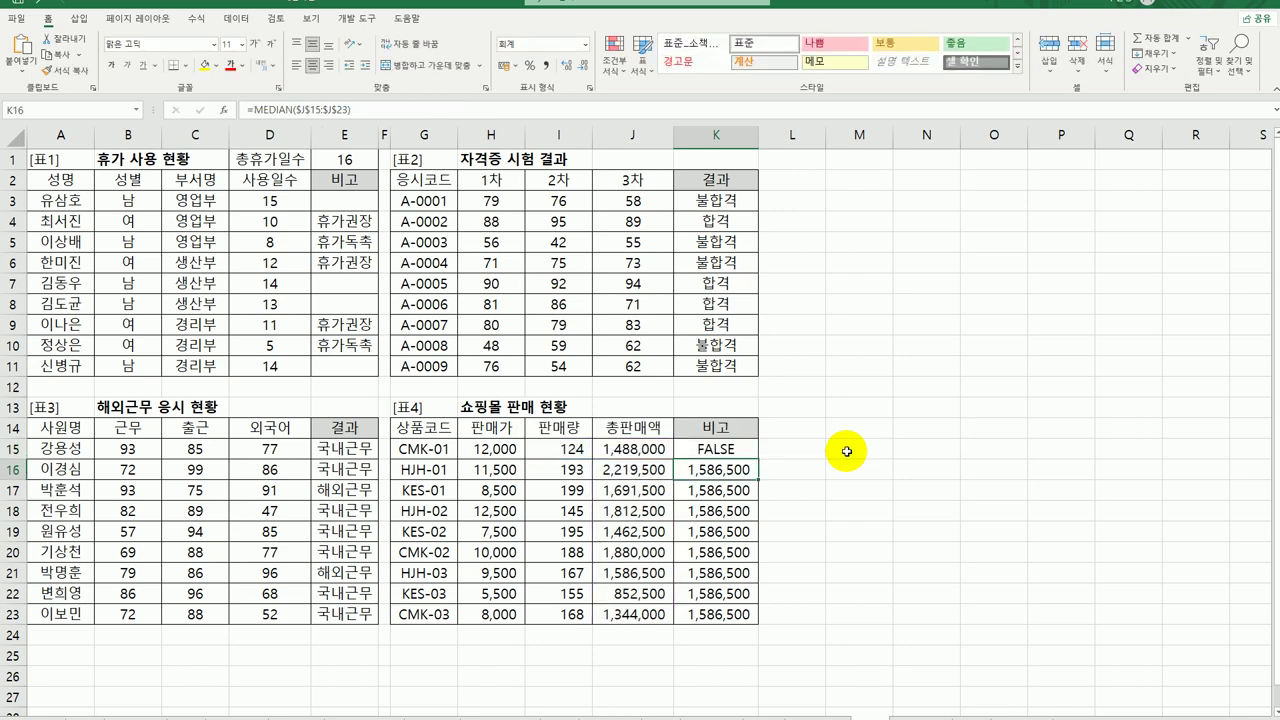
Fill K15's AND formula down to K23 and check the copied formulas in the column
{"action": "left_click", "coordinate": [737, 449]}
{"action": "left_click_drag", "start_coordinate": [757, 460], "coordinate": [750, 620]}
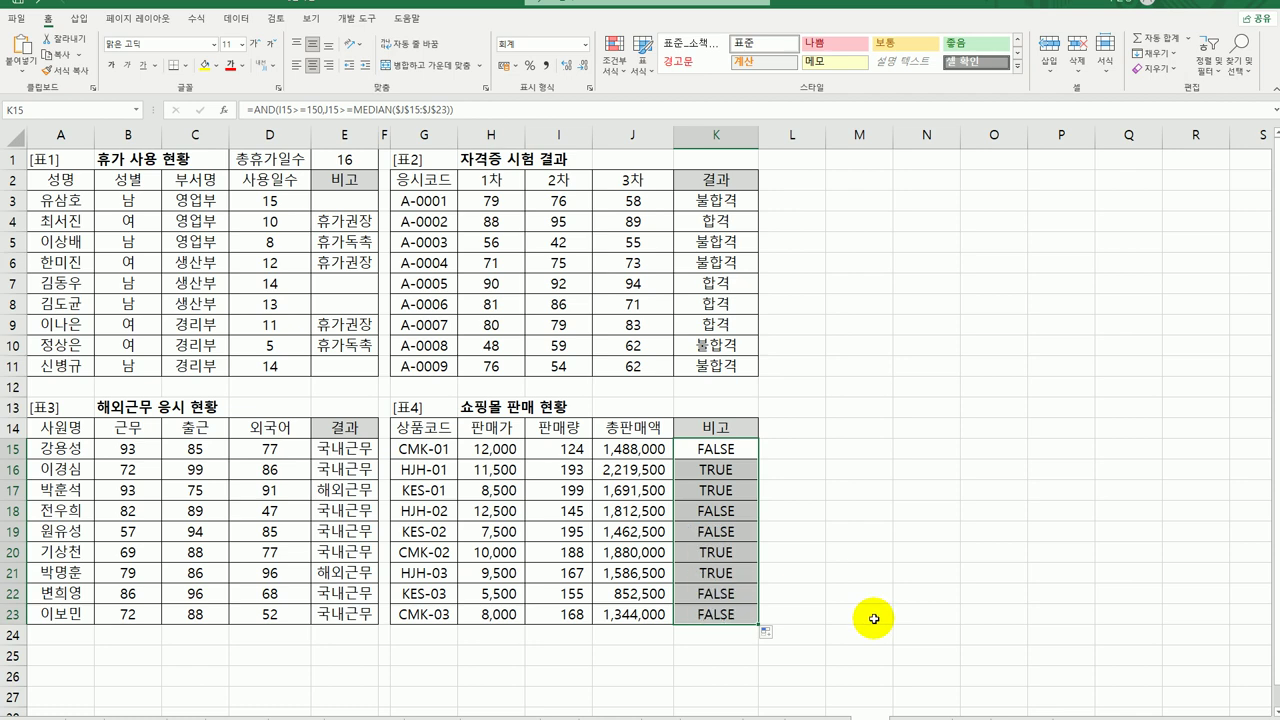
{"action": "left_click", "coordinate": [718, 450]}
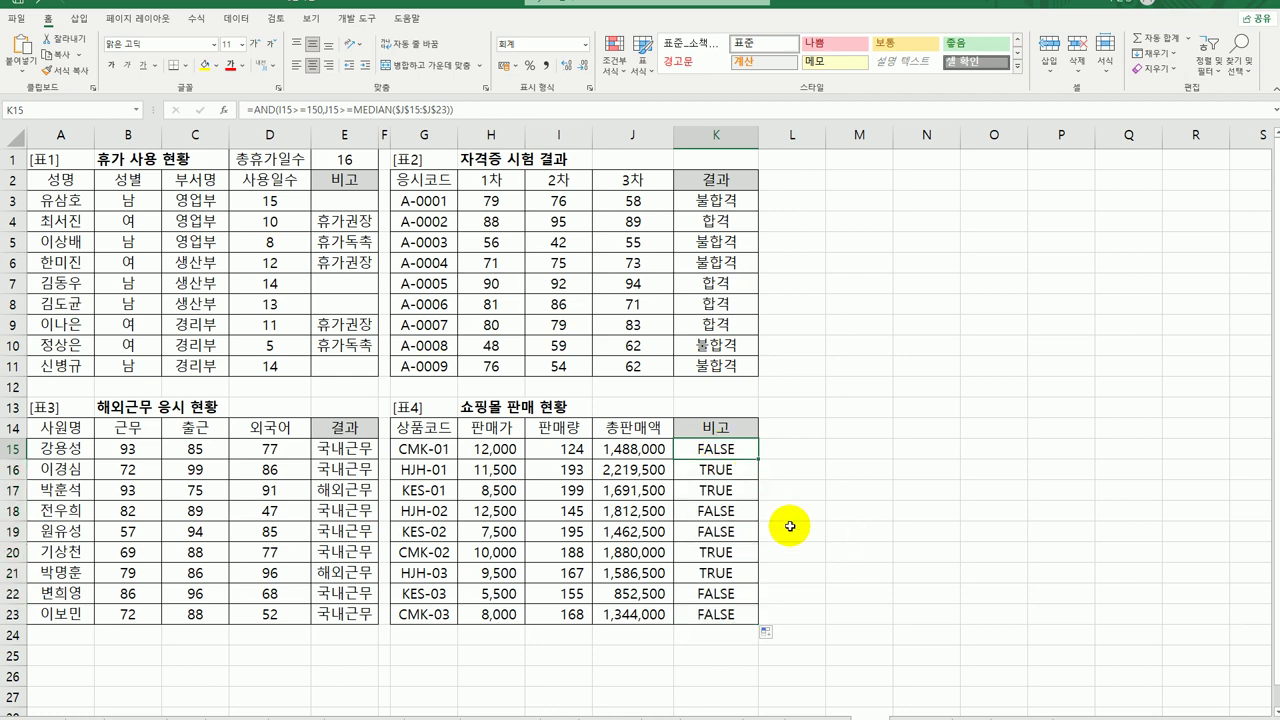
{"action": "left_click", "coordinate": [745, 475]}
{"action": "left_click", "coordinate": [740, 488]}
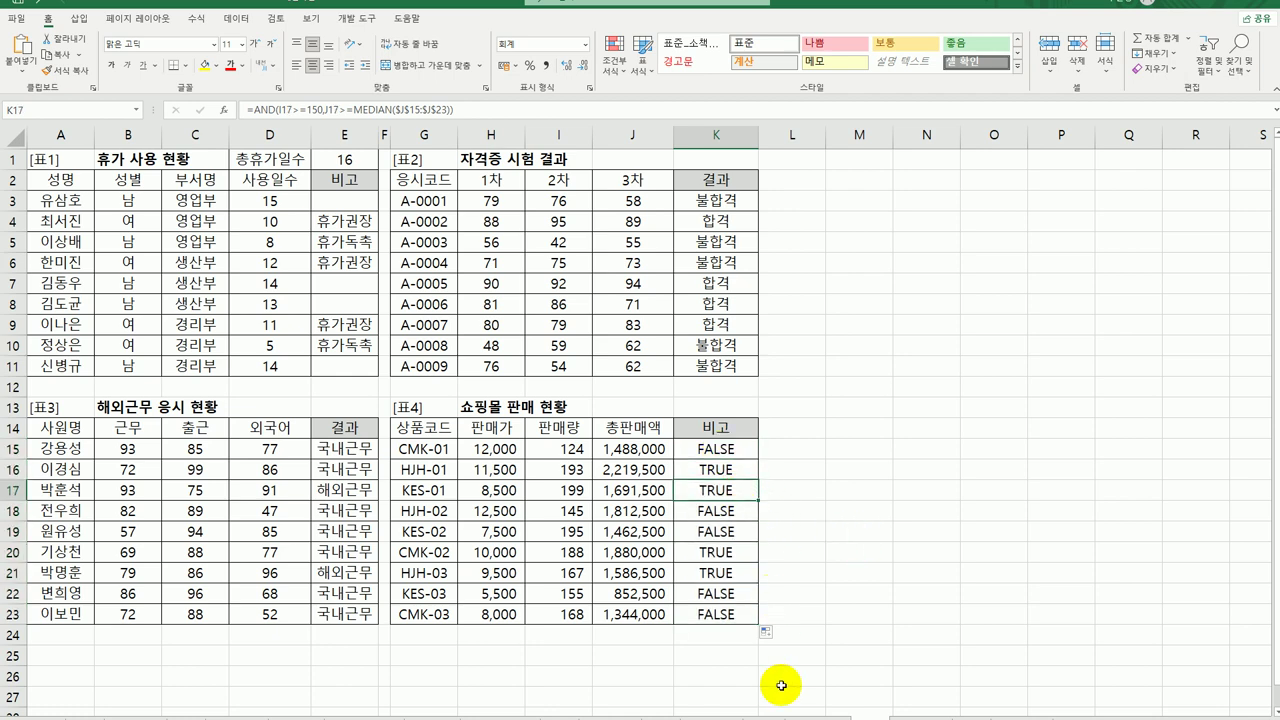
Wrap K15's AND formula in an IF function as its logical test and open the IF function's arguments
{"action": "left_click", "coordinate": [730, 448]}
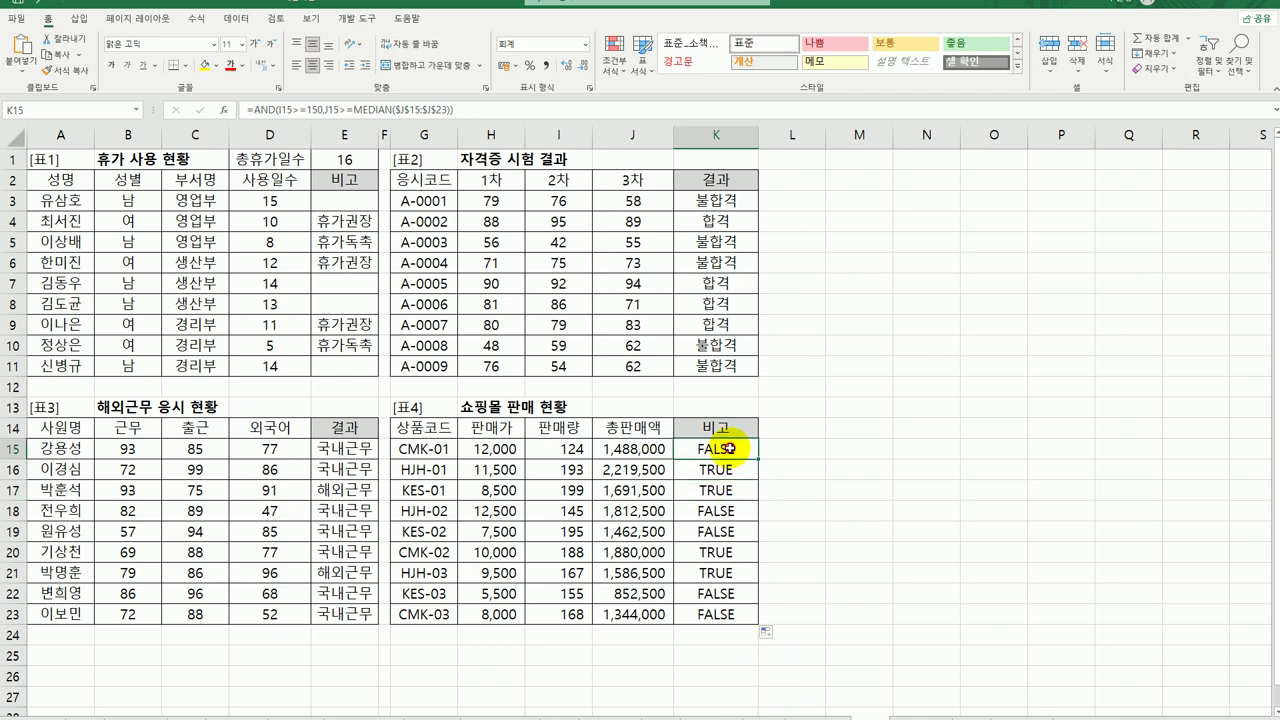
{"action": "double_click", "coordinate": [730, 448]}
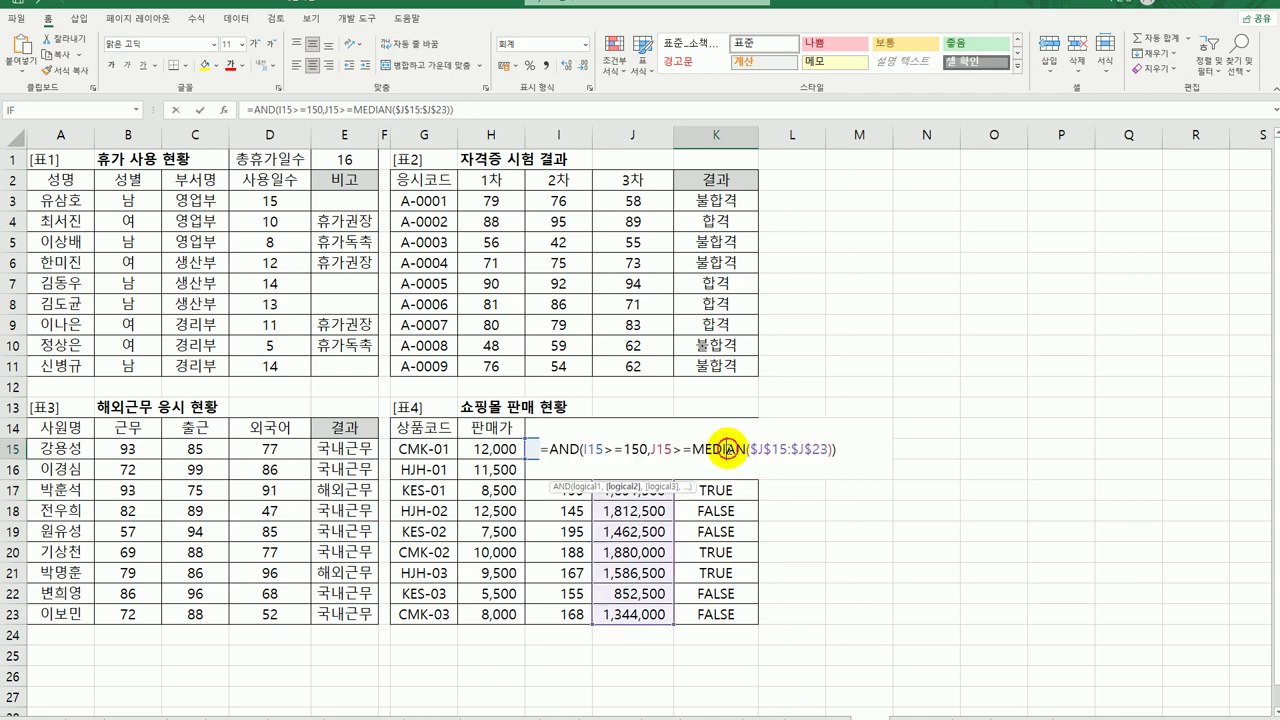
{"action": "left_click", "coordinate": [551, 449]}
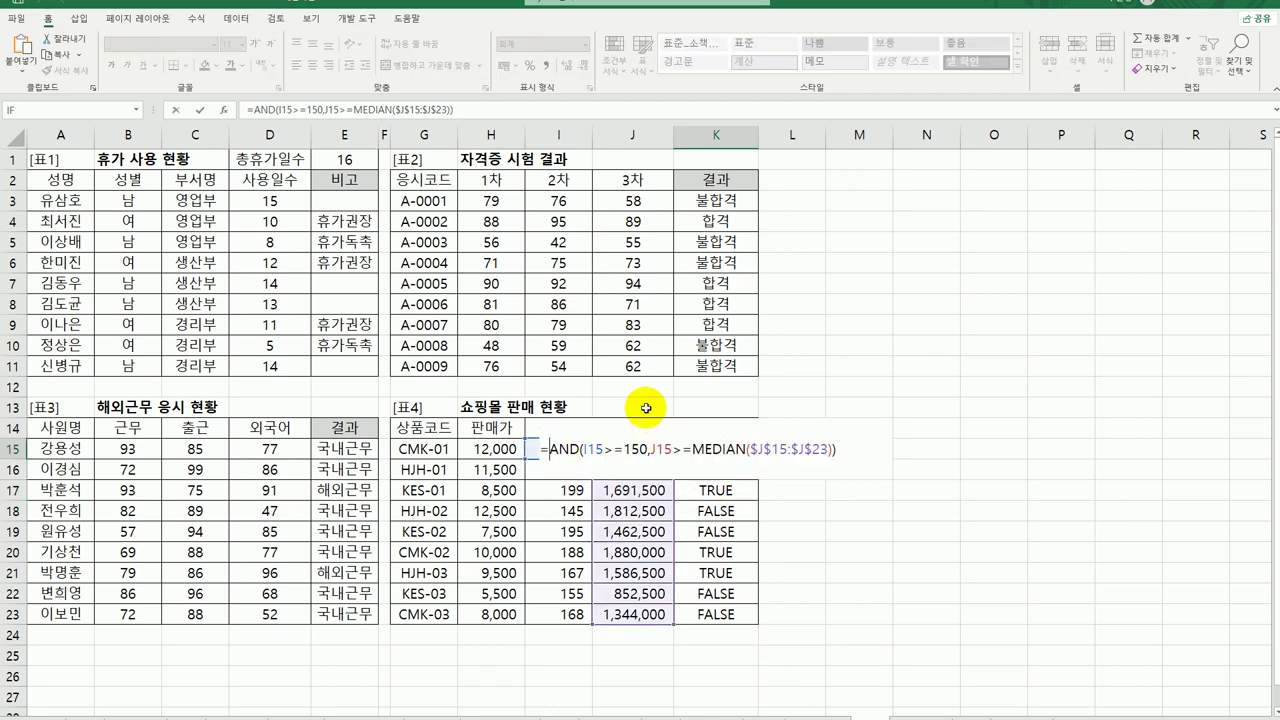
{"action": "type", "text": "IF("}
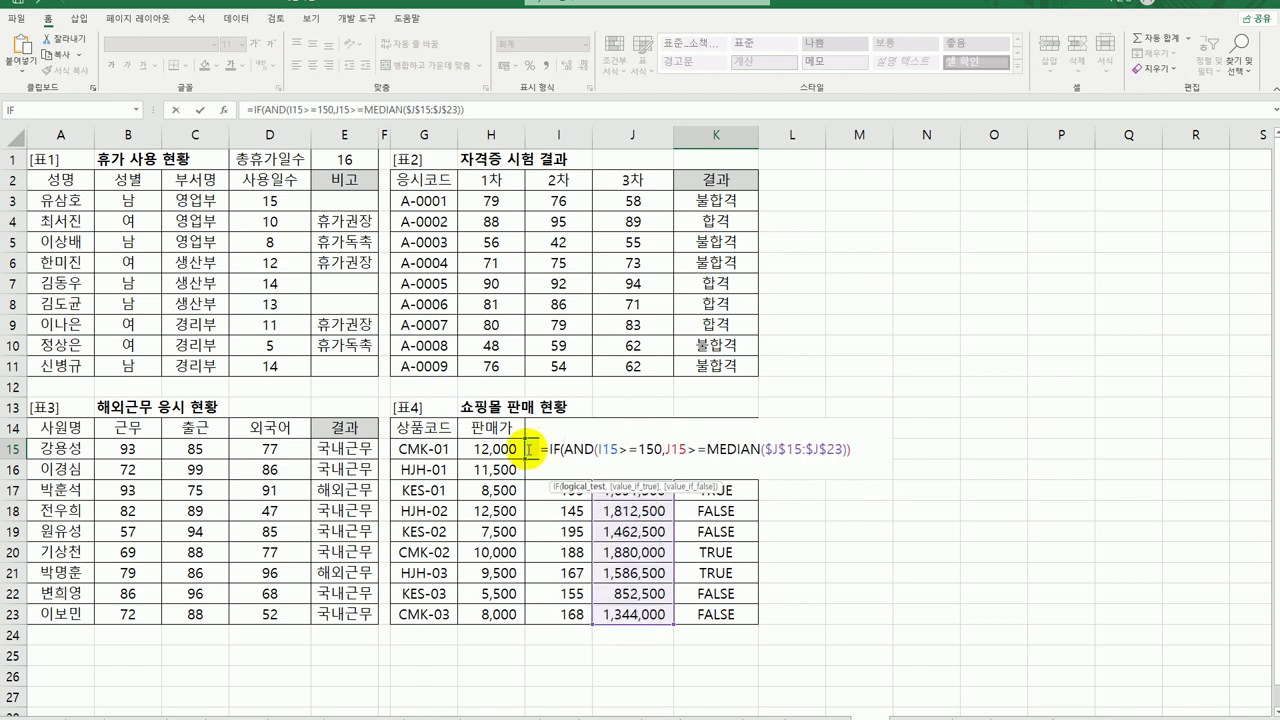
{"action": "left_click", "coordinate": [224, 109]}
Make K15's IF return 효자상품 when true and an empty string when false, and fill the formula down to K23
{"action": "left_click", "coordinate": [733, 403]}
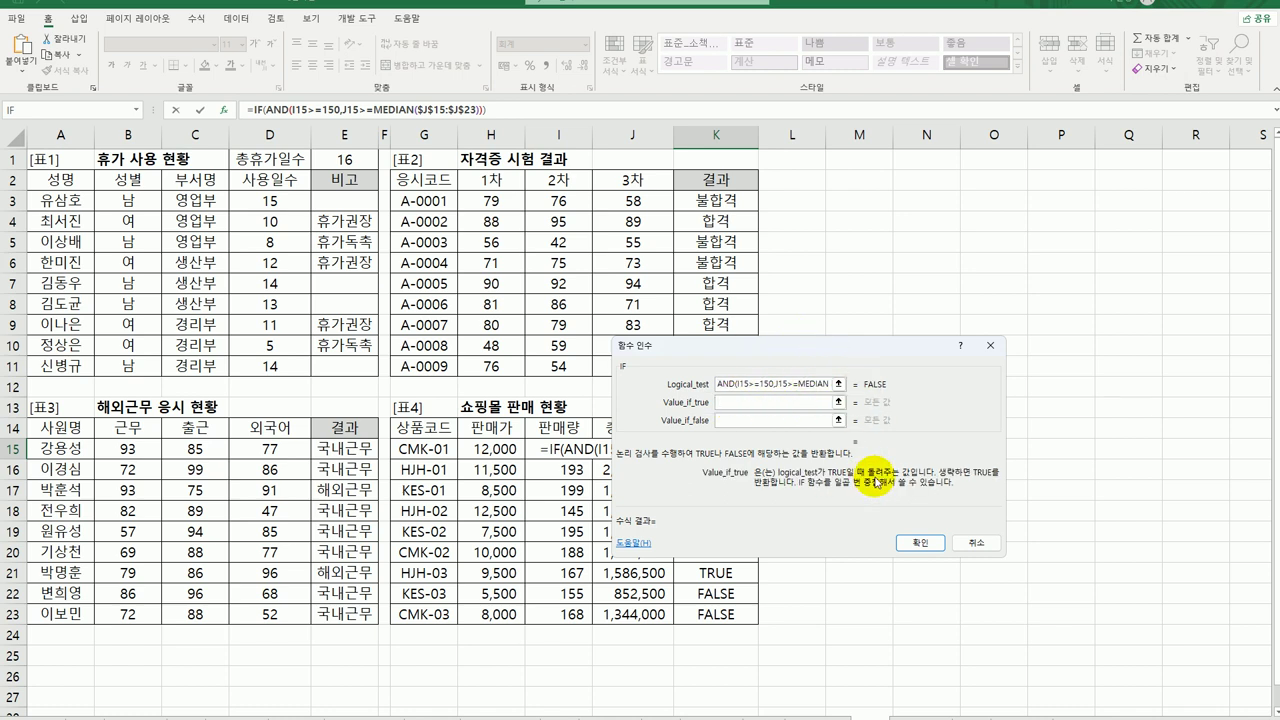
{"action": "type", "text": "효자상품"}
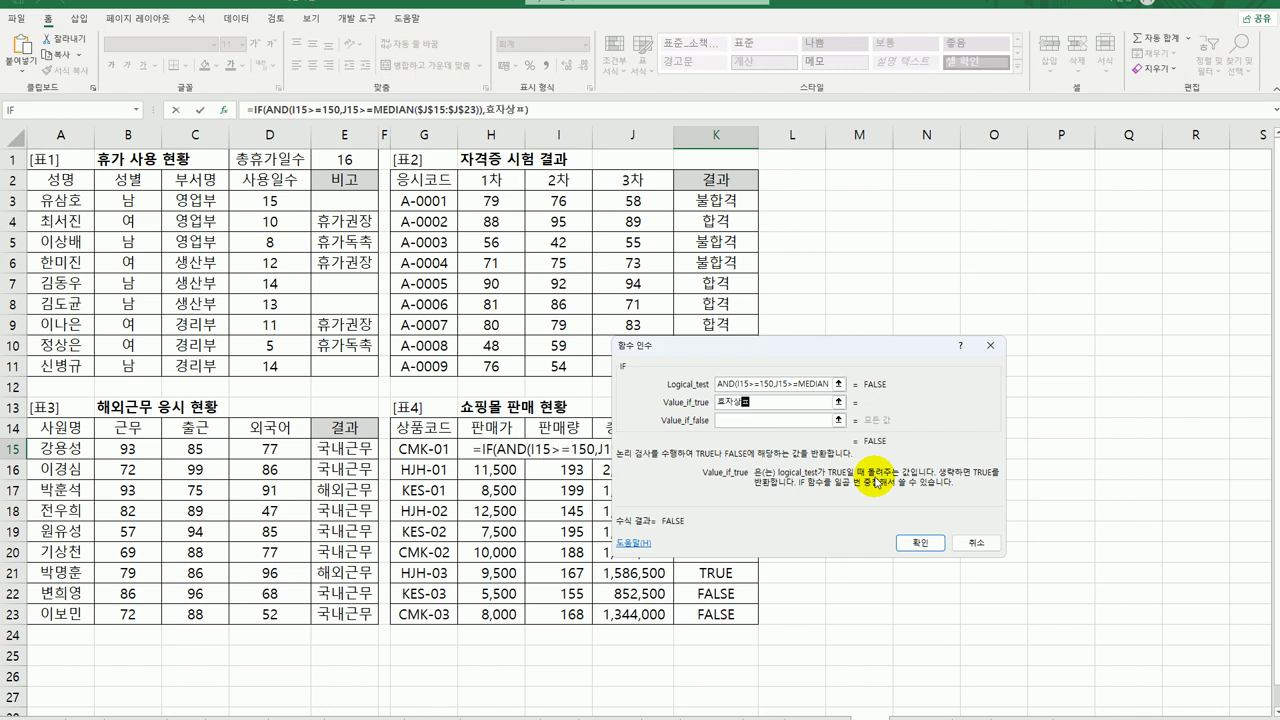
{"action": "key", "text": "Tab"}
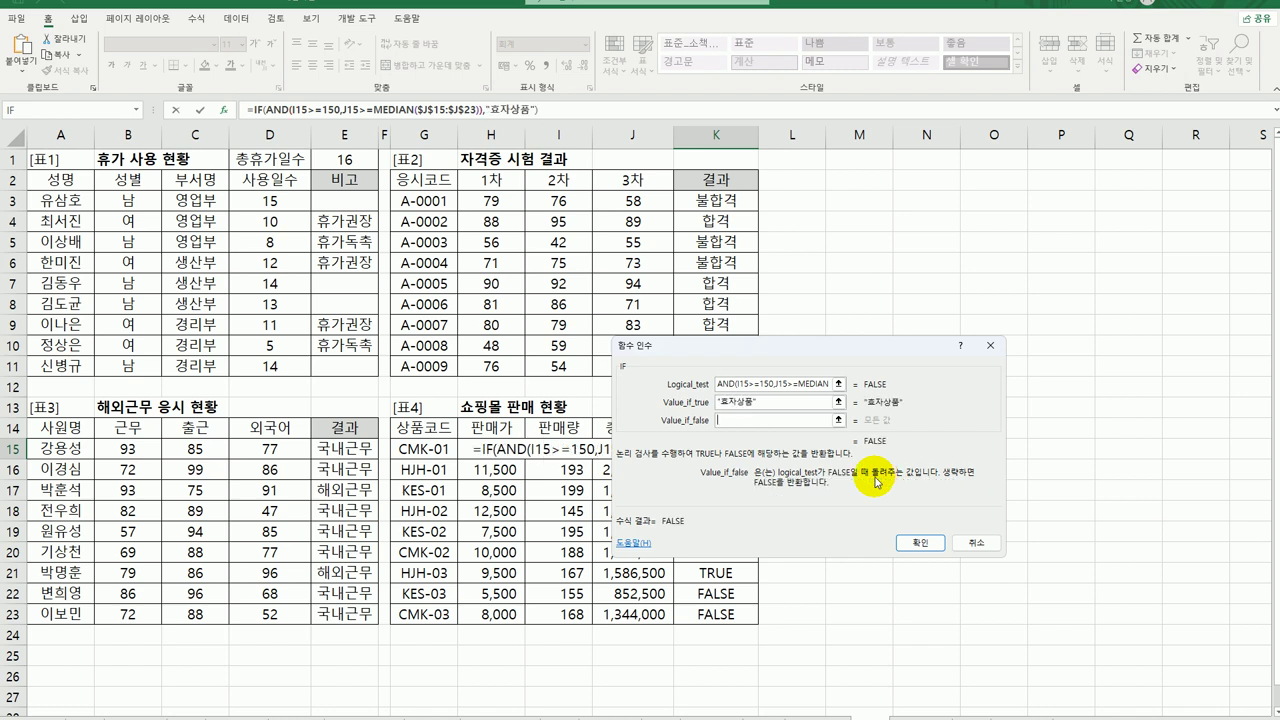
{"action": "type", "text": "\"\""}
{"action": "left_click", "coordinate": [912, 542]}
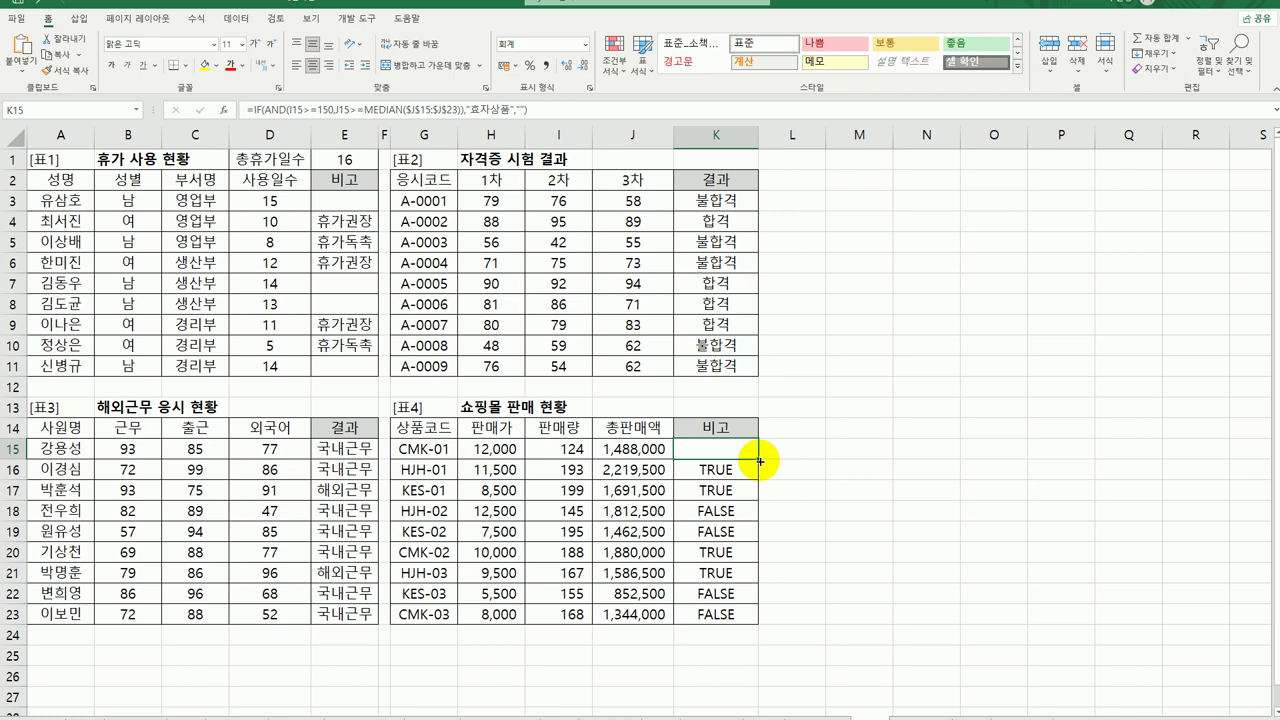
{"action": "left_click_drag", "start_coordinate": [757, 458], "coordinate": [748, 620]}
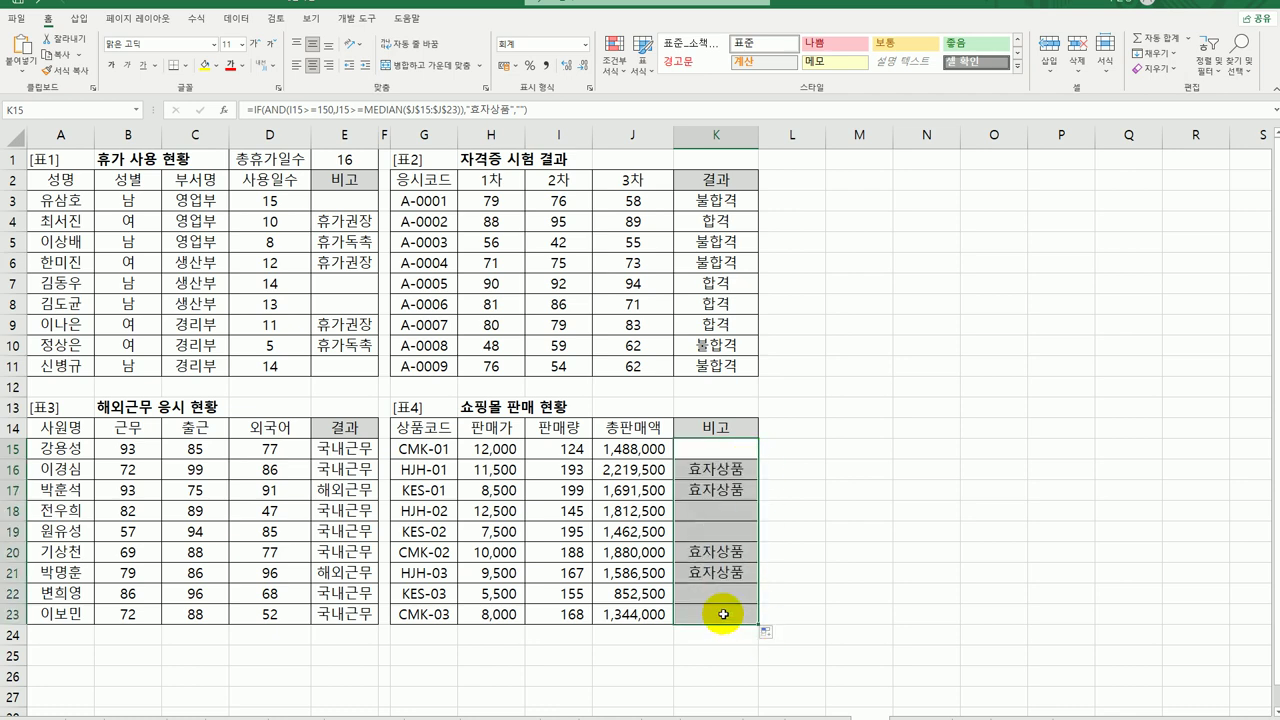
{"action": "left_click", "coordinate": [730, 612]}
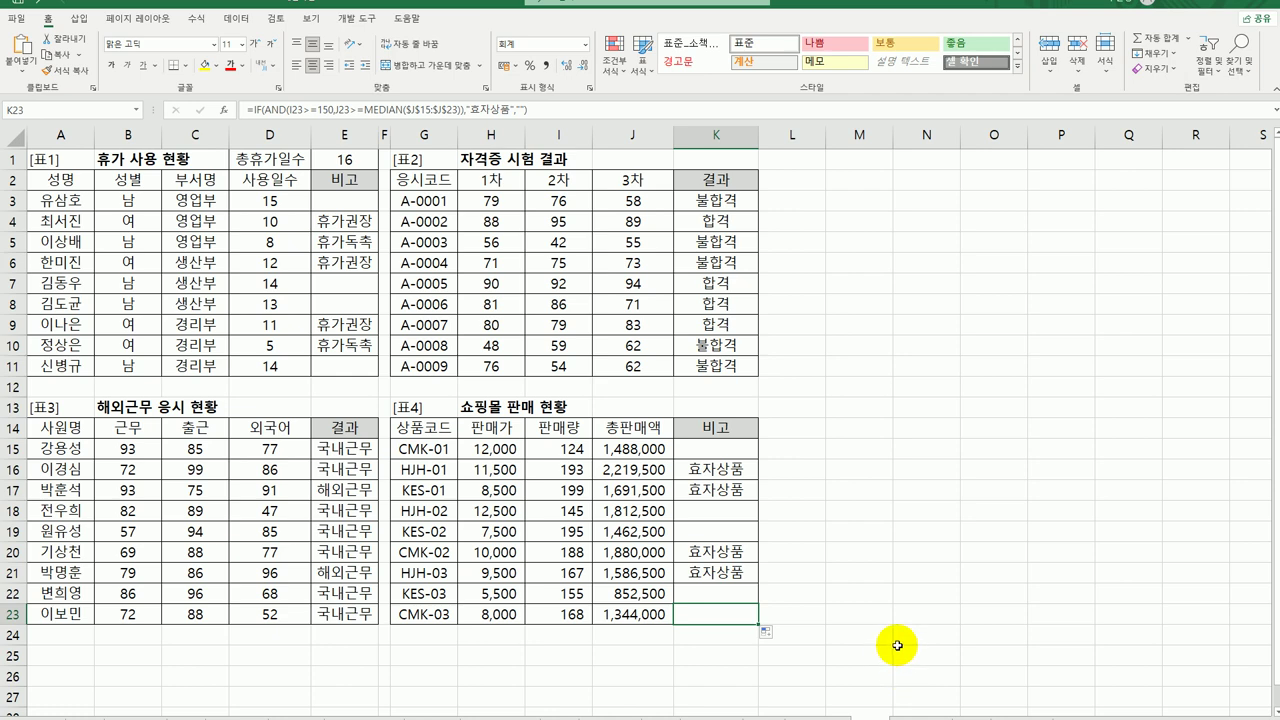
Compare the four finished tables with the completed version on the neighbouring answer sheet
{"action": "left_click", "coordinate": [912, 714]}
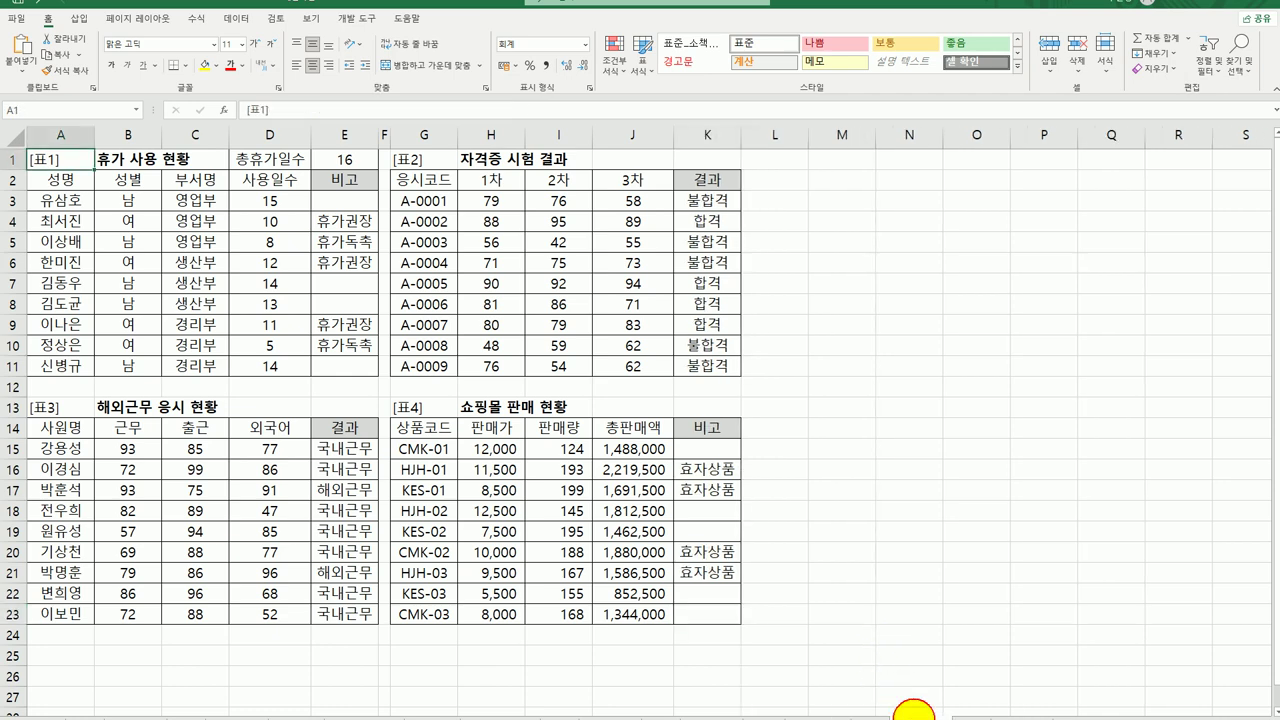
{"action": "left_click", "coordinate": [868, 710]}
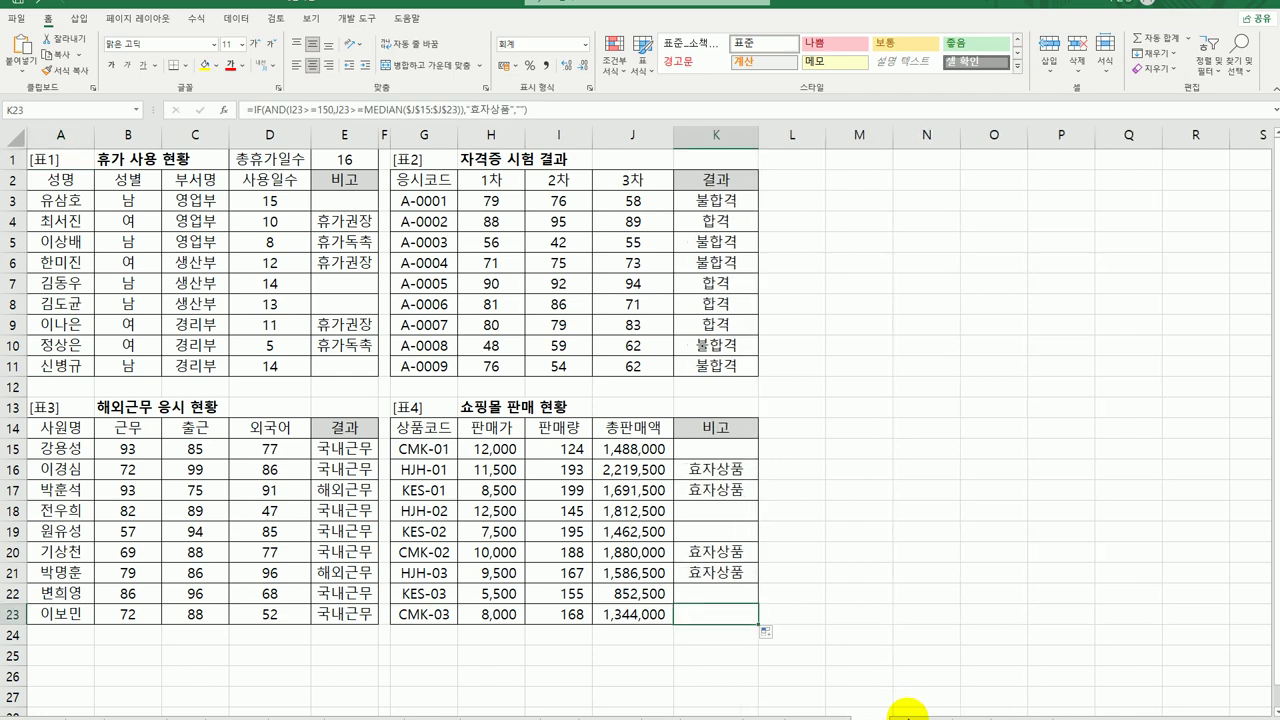
{"action": "left_click", "coordinate": [907, 712]}
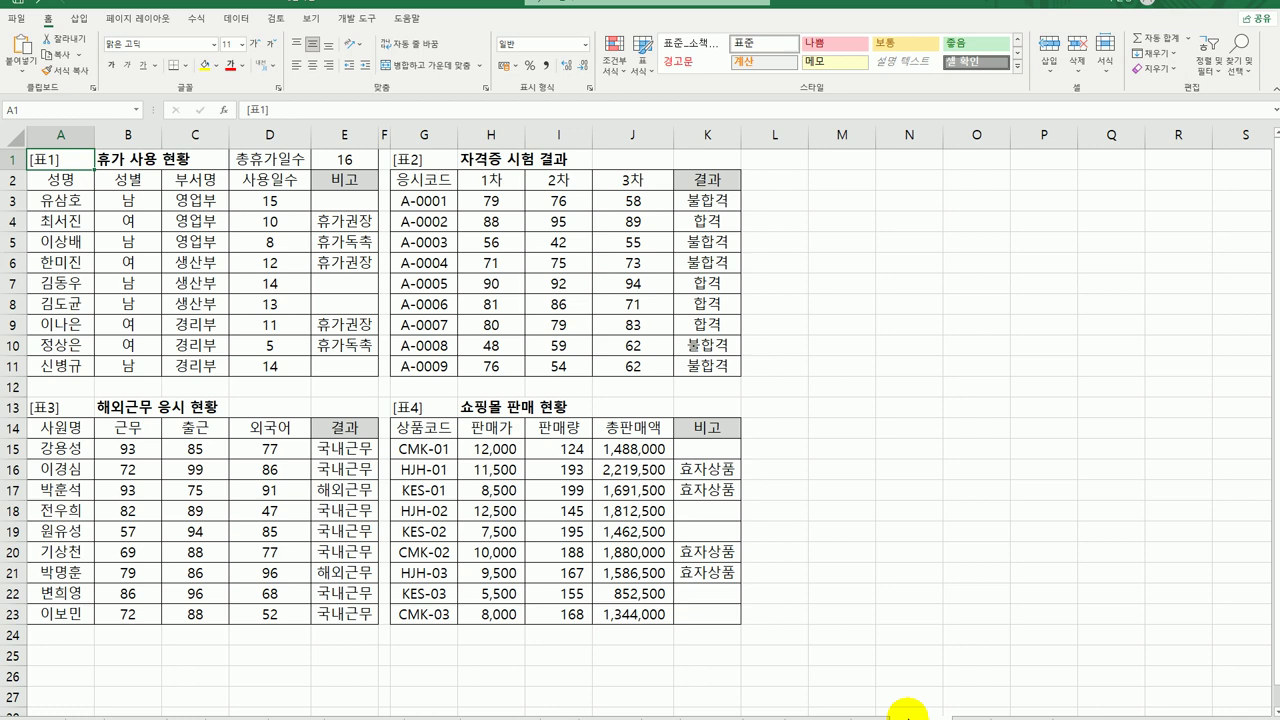
On the next practice sheet, start a RANK.EQ formula in E3 of 표1's 결과 column and open the function's arguments
{"action": "left_click", "coordinate": [957, 712]}
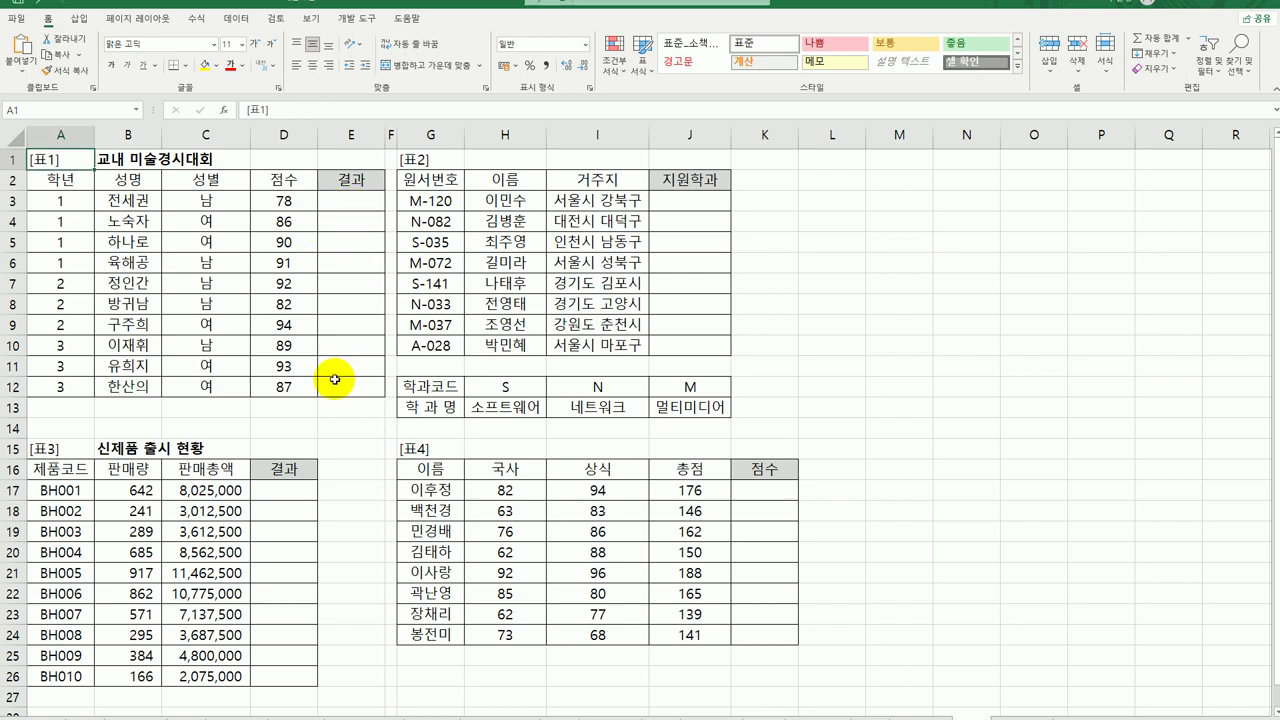
{"action": "left_click", "coordinate": [340, 201]}
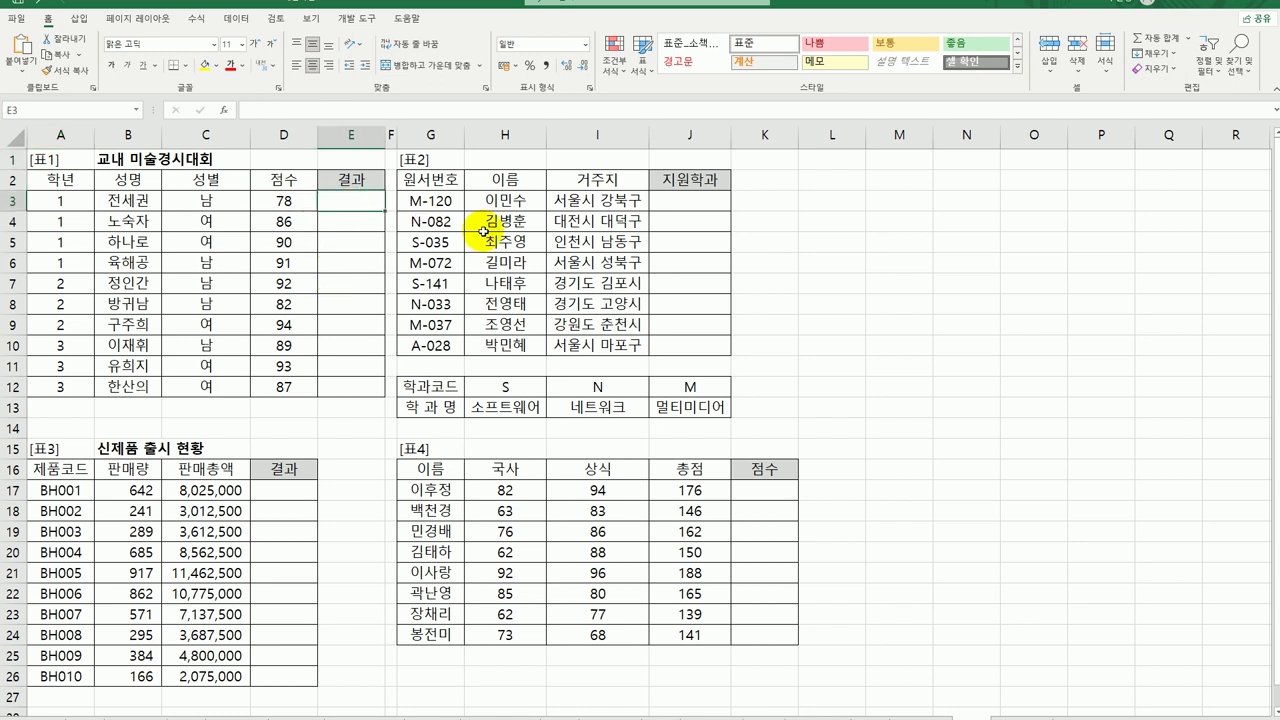
{"action": "type", "text": "="}
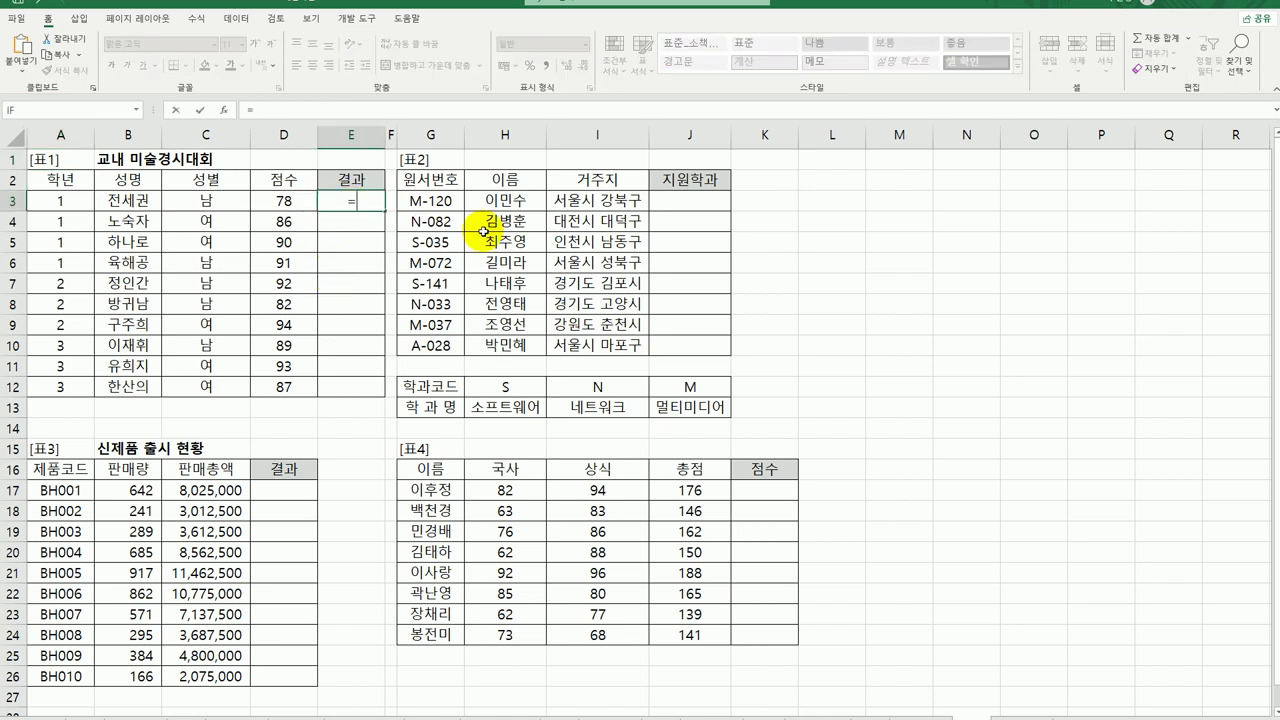
{"action": "type", "text": "rank."}
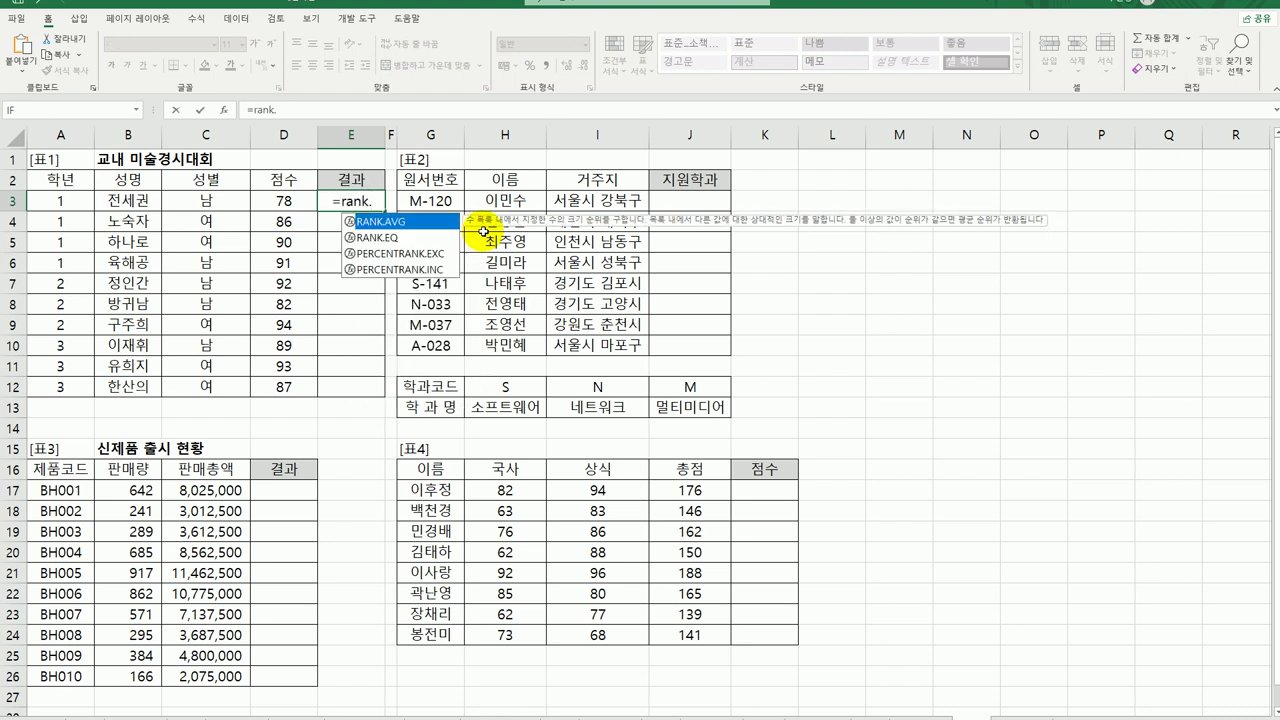
{"action": "double_click", "coordinate": [398, 239]}
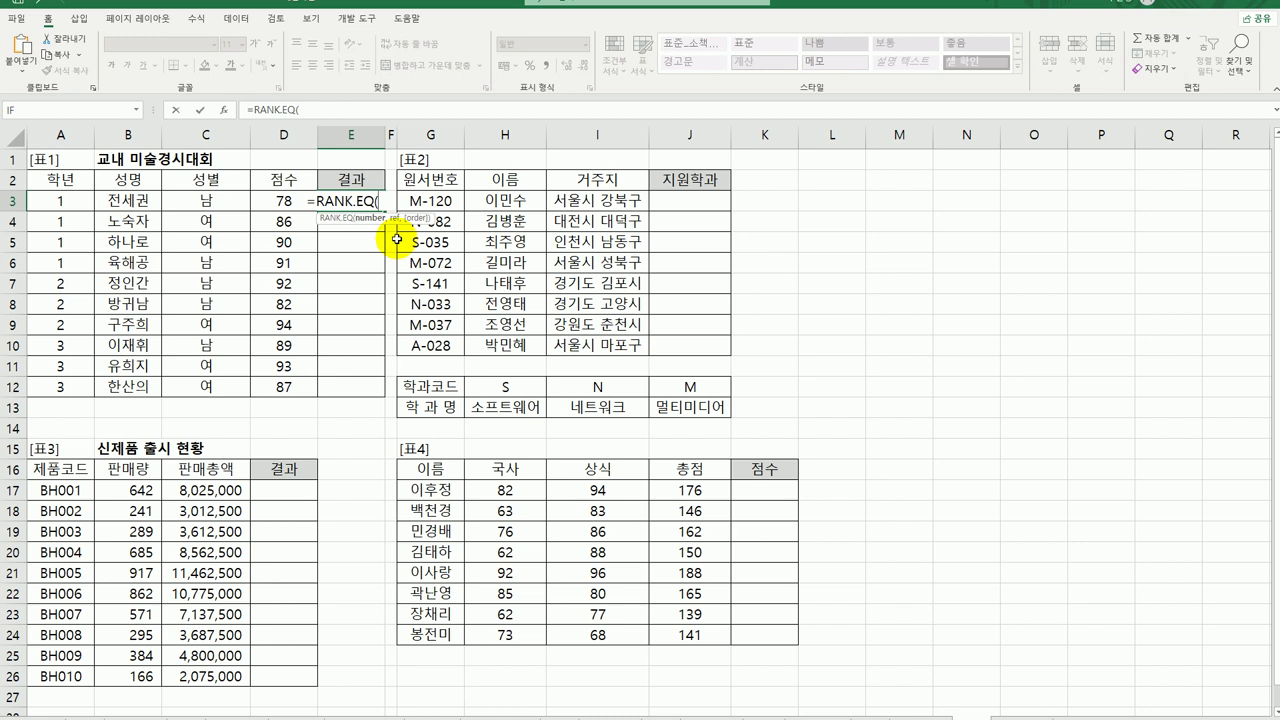
{"action": "left_click", "coordinate": [224, 109]}
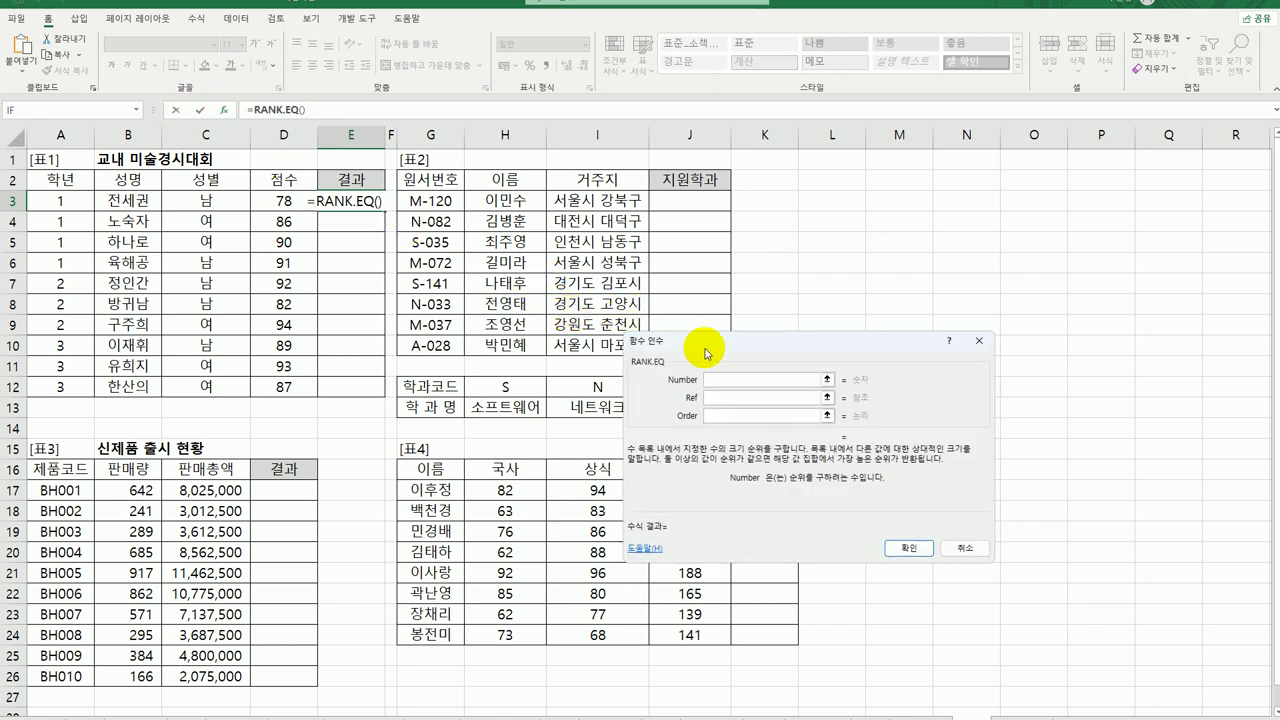
Rank D3 within the absolute range $D$3:$D$12 with order 0, and fill the RANK.EQ formula down to E12
{"action": "left_click", "coordinate": [284, 200]}
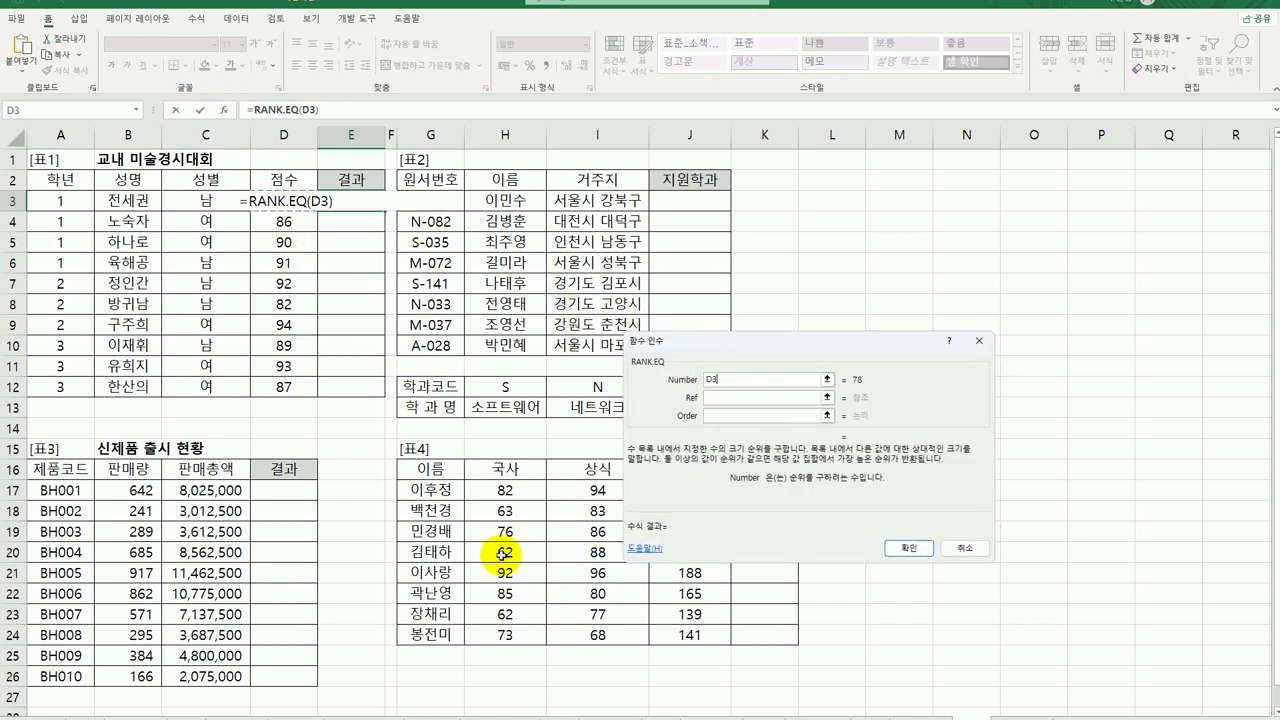
{"action": "left_click", "coordinate": [712, 398]}
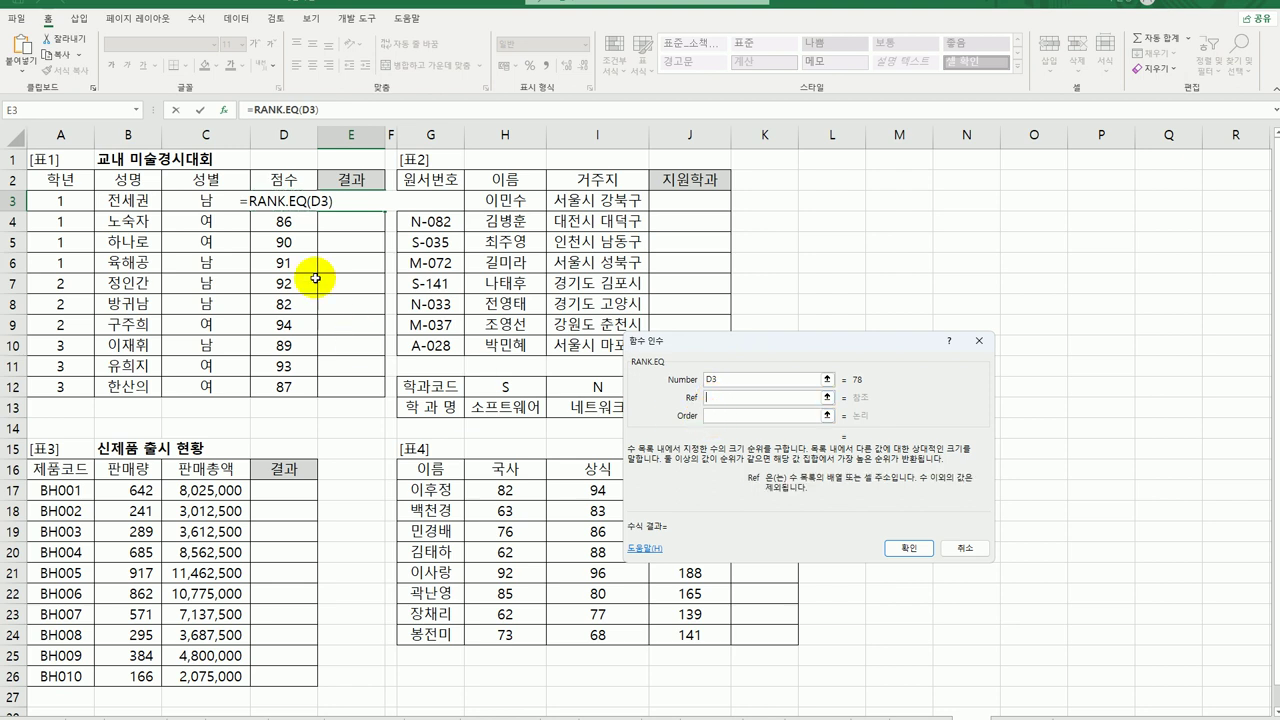
{"action": "left_click_drag", "start_coordinate": [265, 202], "coordinate": [276, 392]}
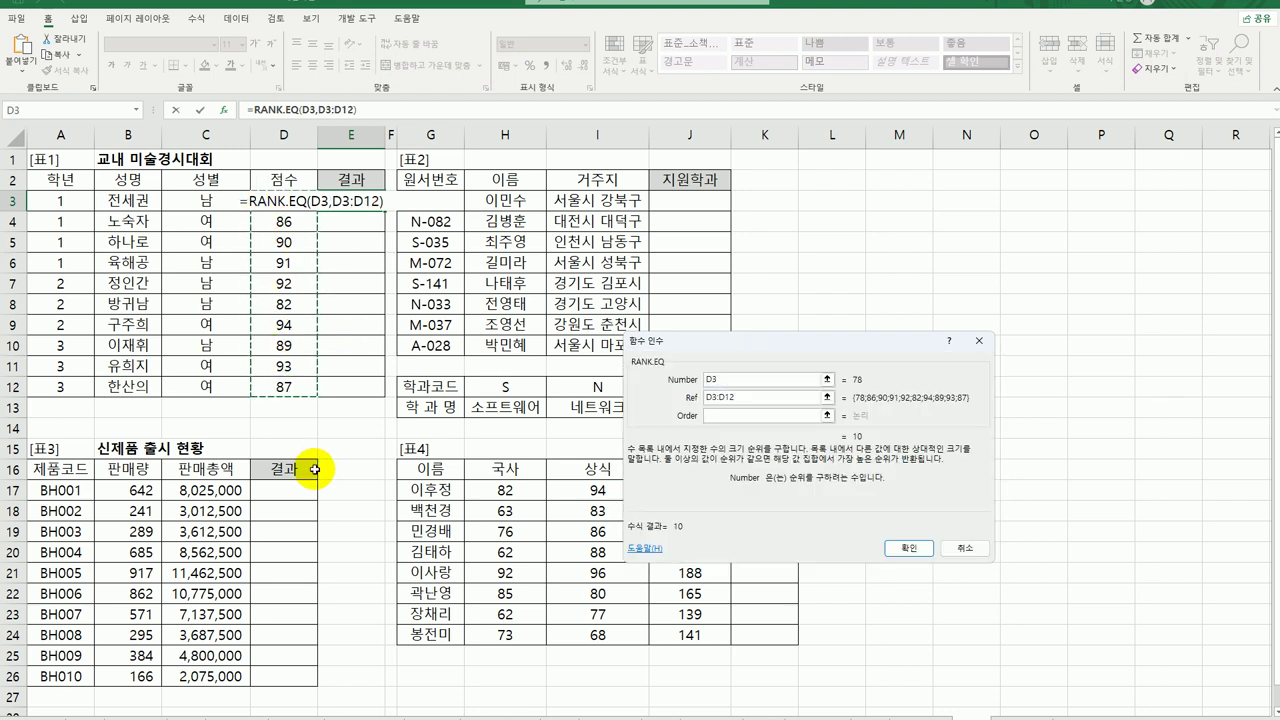
{"action": "key", "text": "F4"}
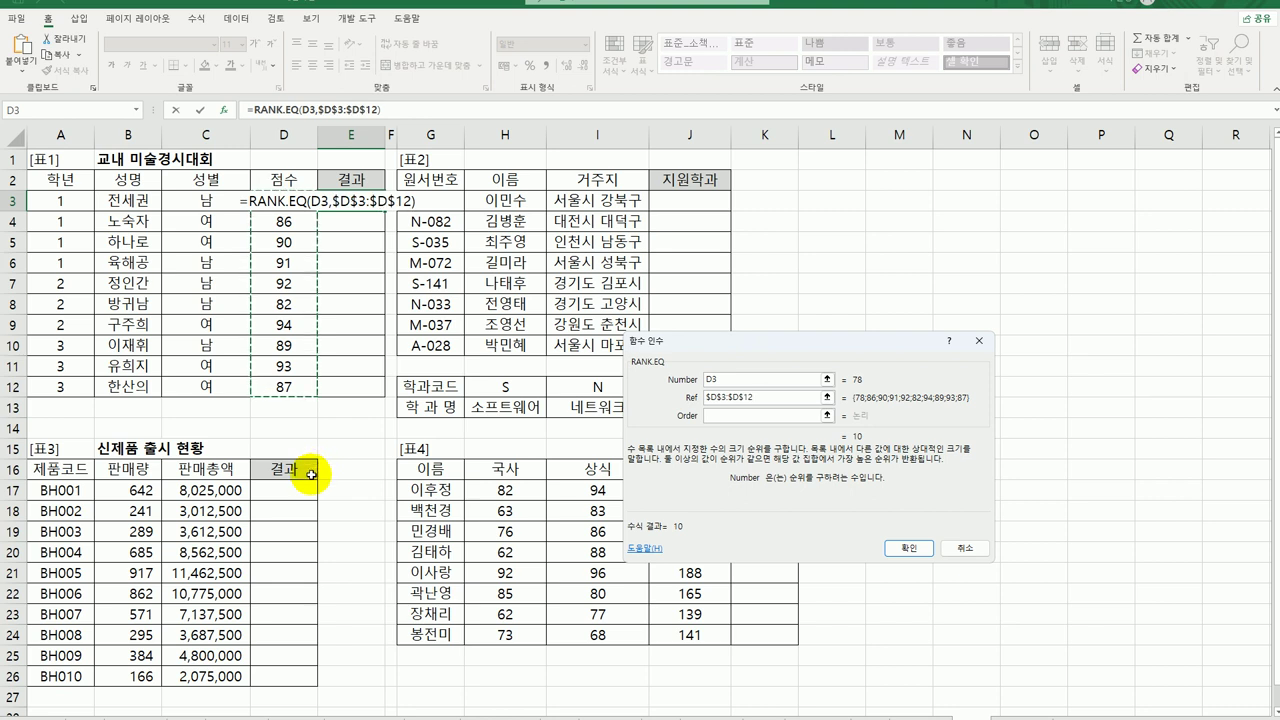
{"action": "left_click", "coordinate": [715, 416]}
{"action": "type", "text": "0"}
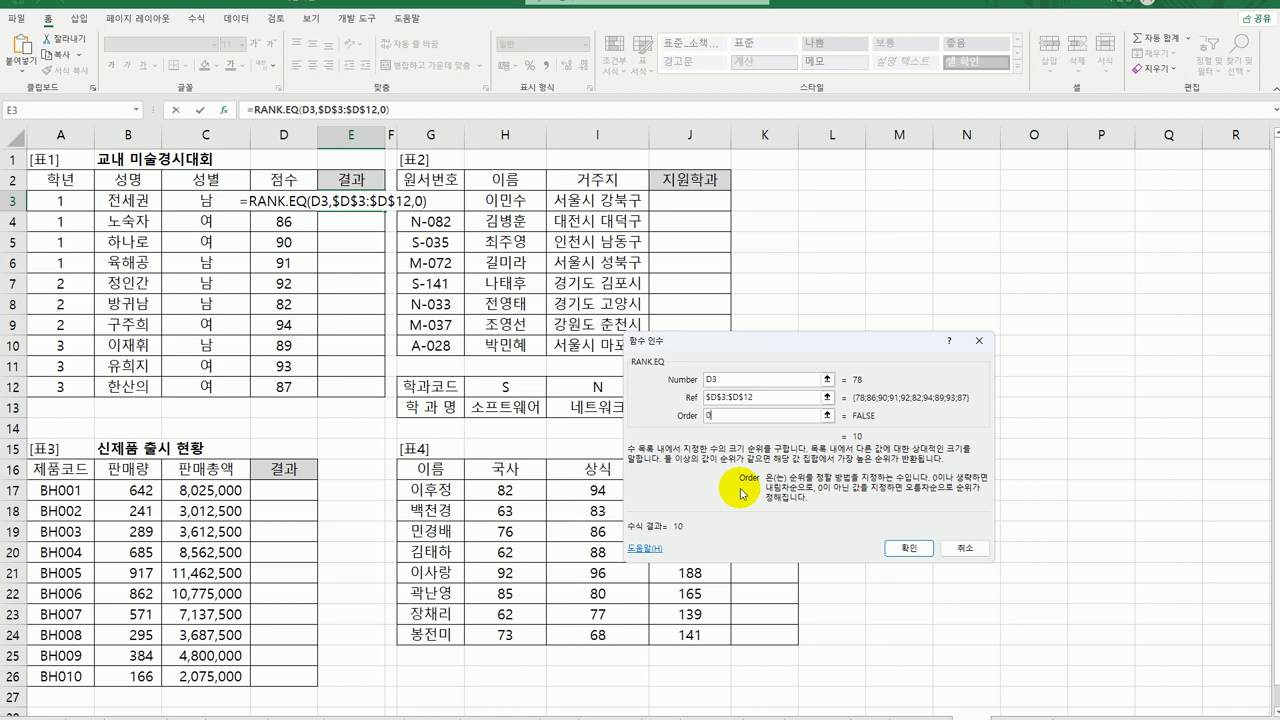
{"action": "left_click", "coordinate": [909, 548]}
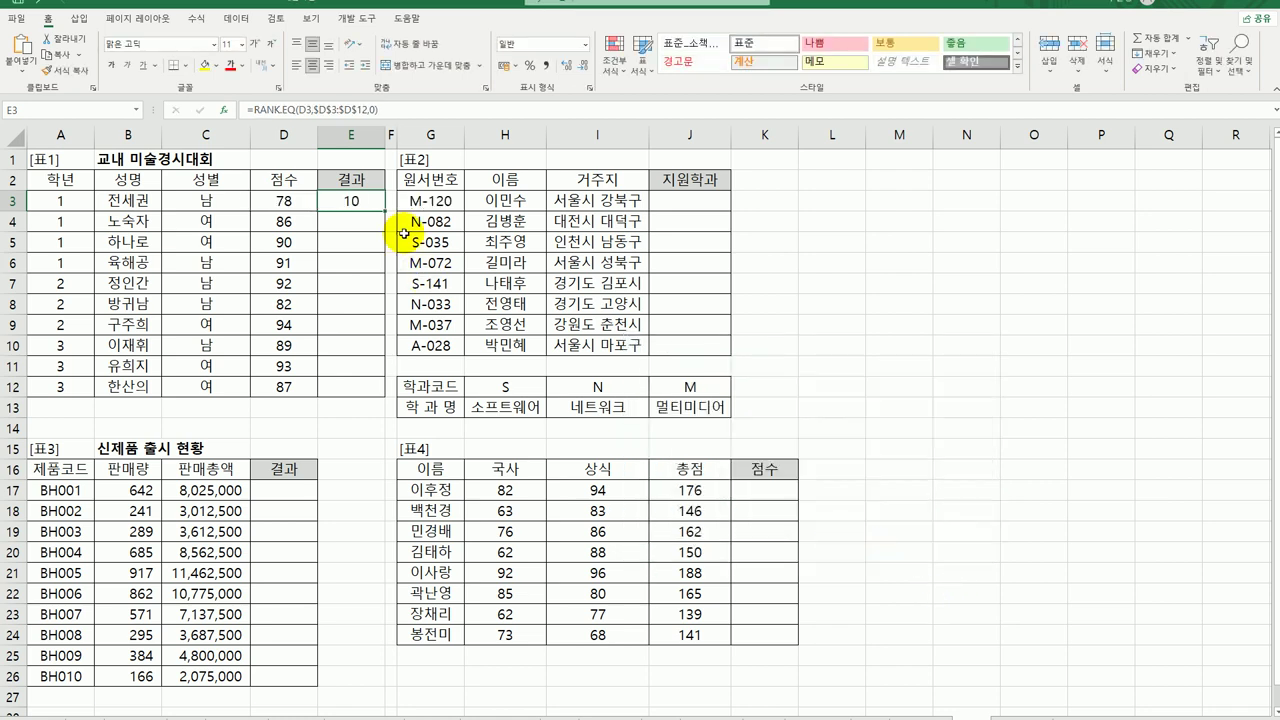
{"action": "left_click_drag", "start_coordinate": [384, 212], "coordinate": [370, 392]}
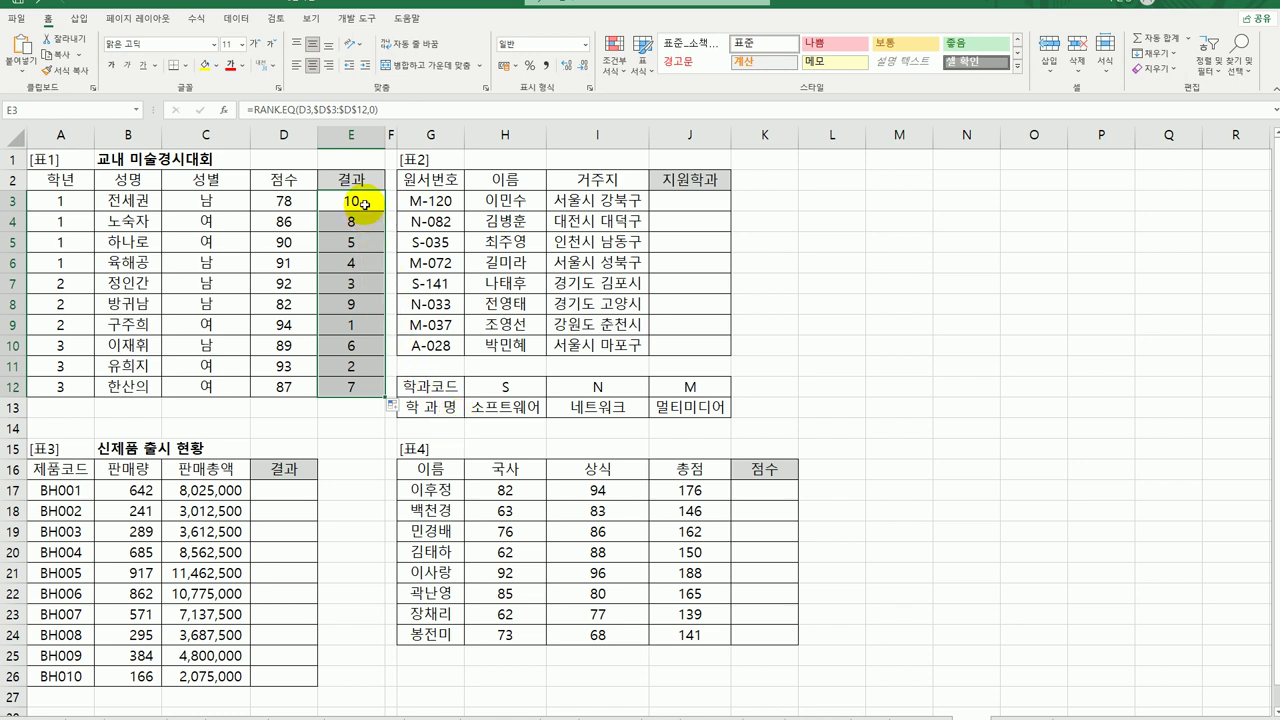
Wrap E3's RANK.EQ formula in a CHOOSE function as its index number and open the CHOOSE function's arguments
{"action": "double_click", "coordinate": [362, 204]}
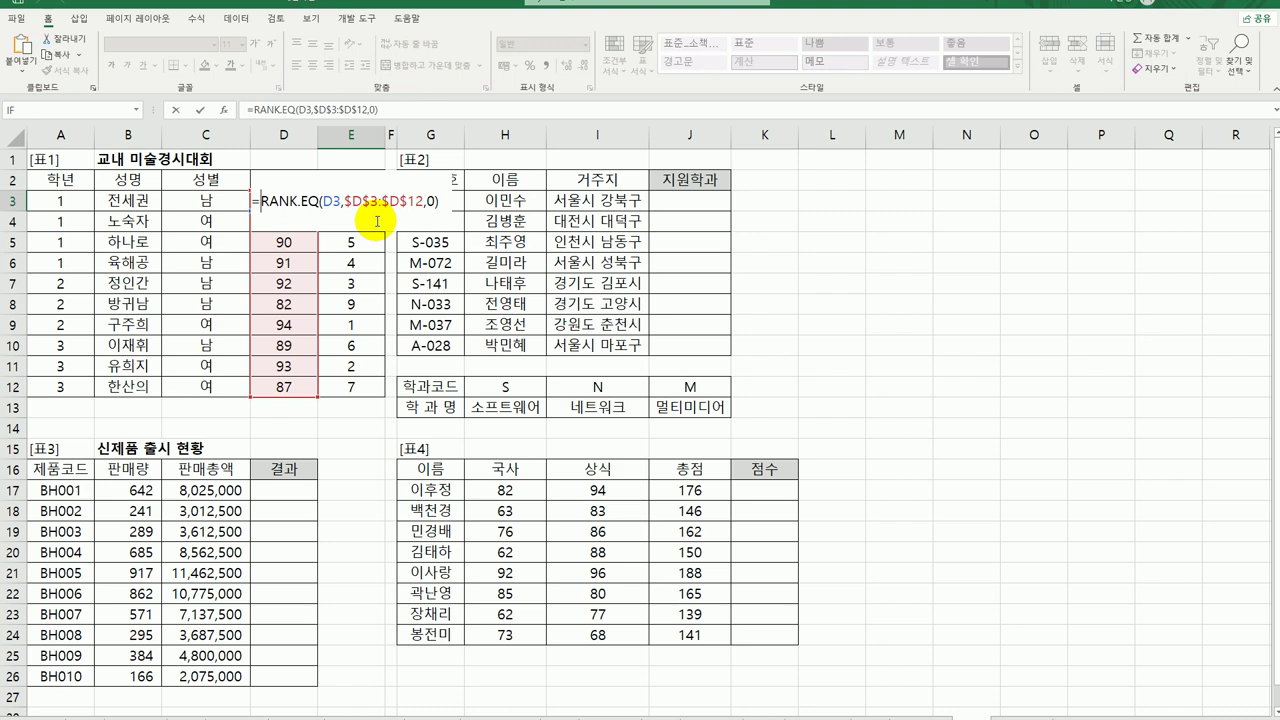
{"action": "type", "text": "choo"}
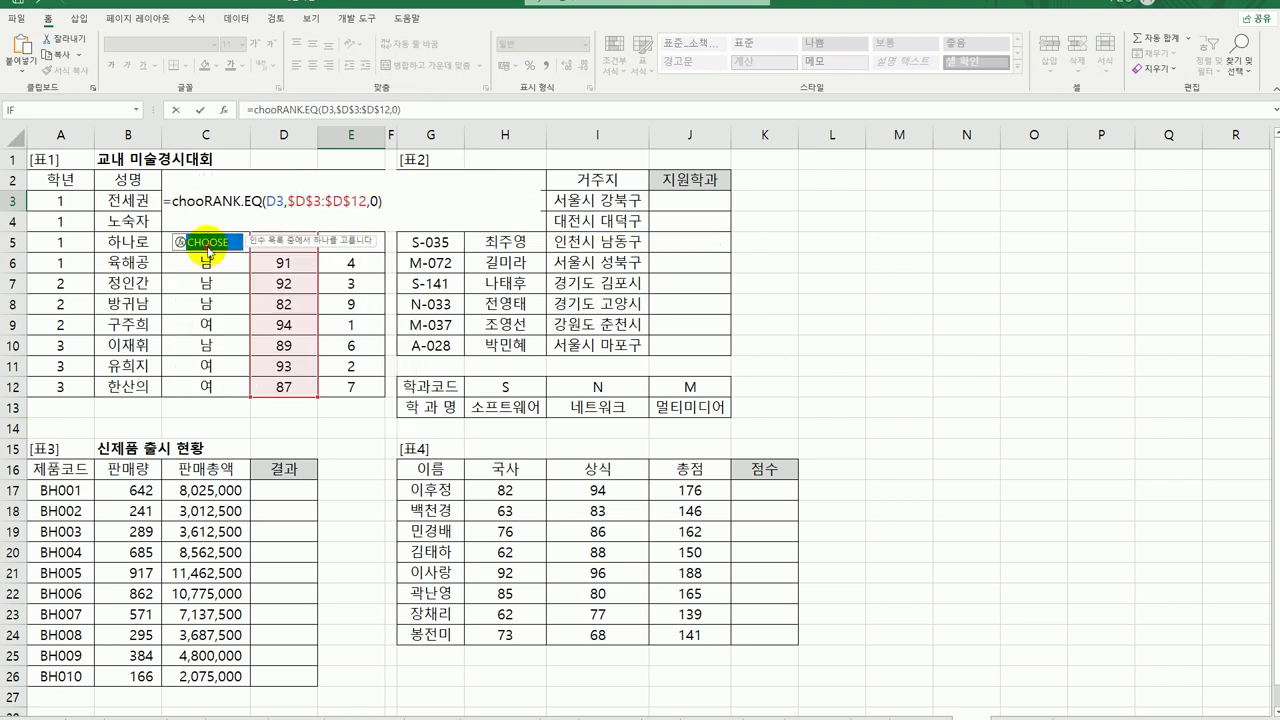
{"action": "double_click", "coordinate": [207, 241]}
{"action": "left_click", "coordinate": [202, 202]}
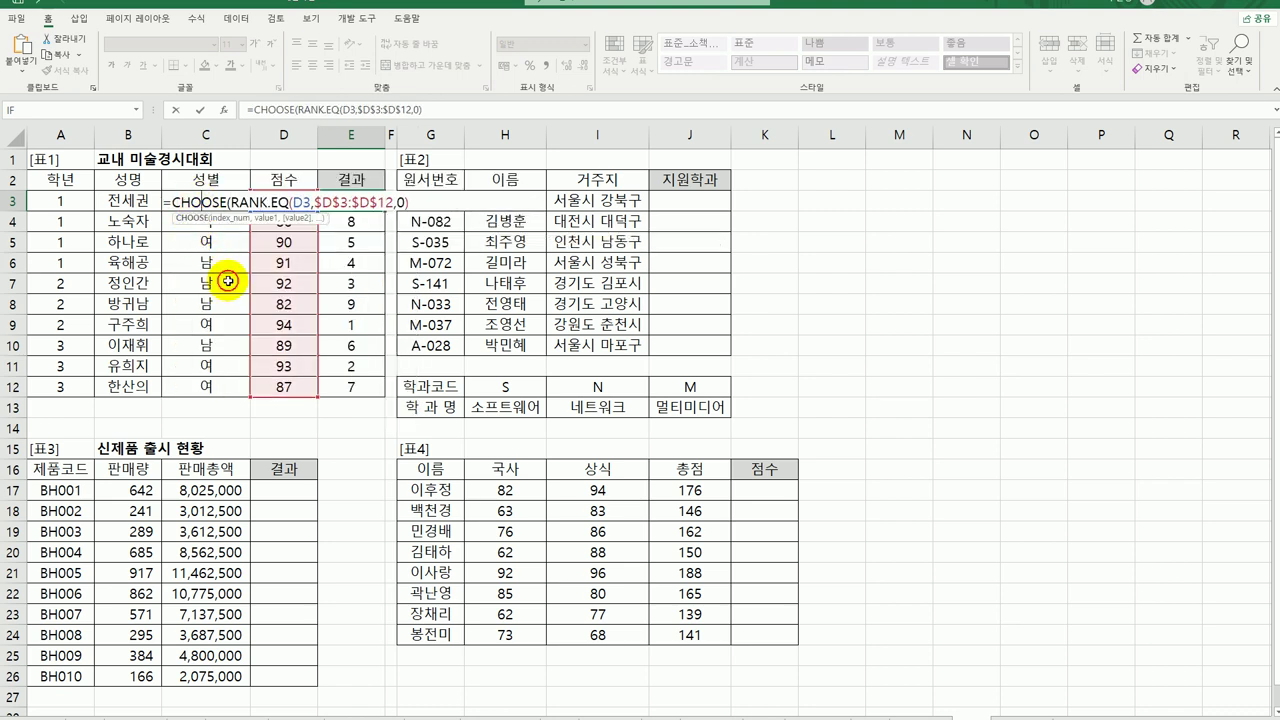
{"action": "left_click", "coordinate": [222, 110]}
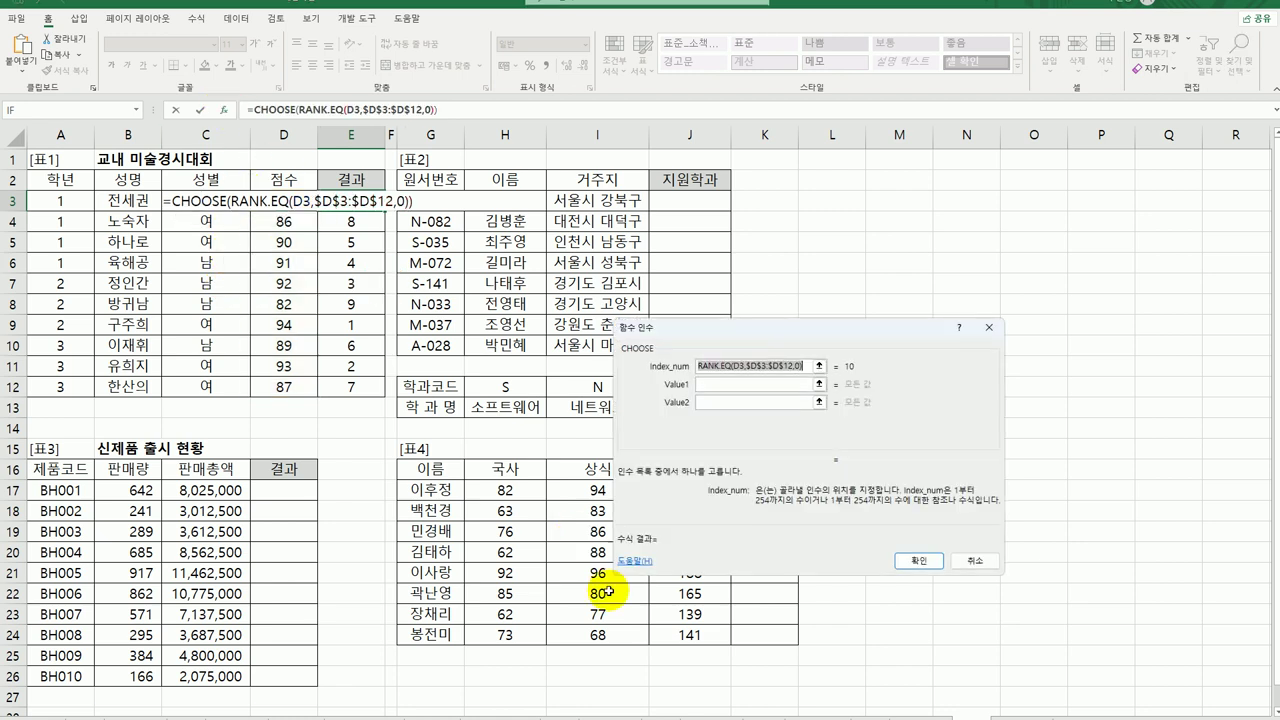
Set the first three values of E3's CHOOSE function to 대상, 금상 and 은상
{"action": "left_click", "coordinate": [740, 384]}
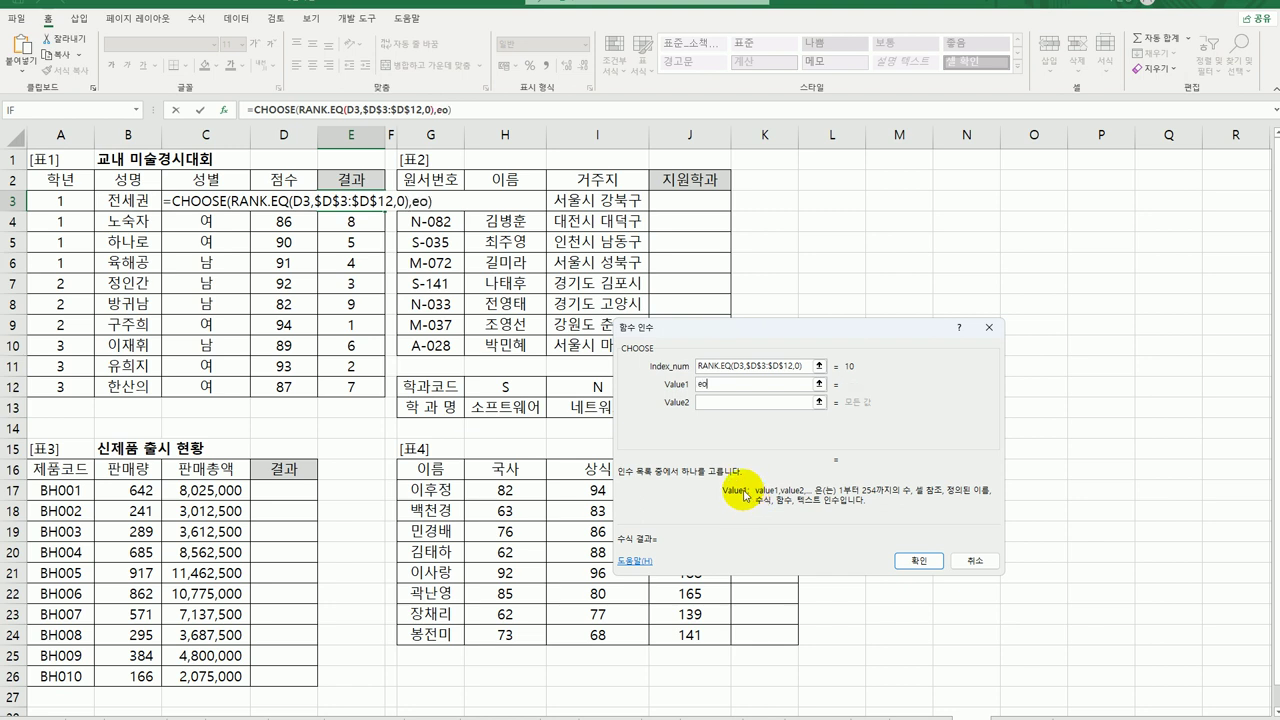
{"action": "type", "text": "대상"}
{"action": "key", "text": "Tab"}
{"action": "type", "text": "금상"}
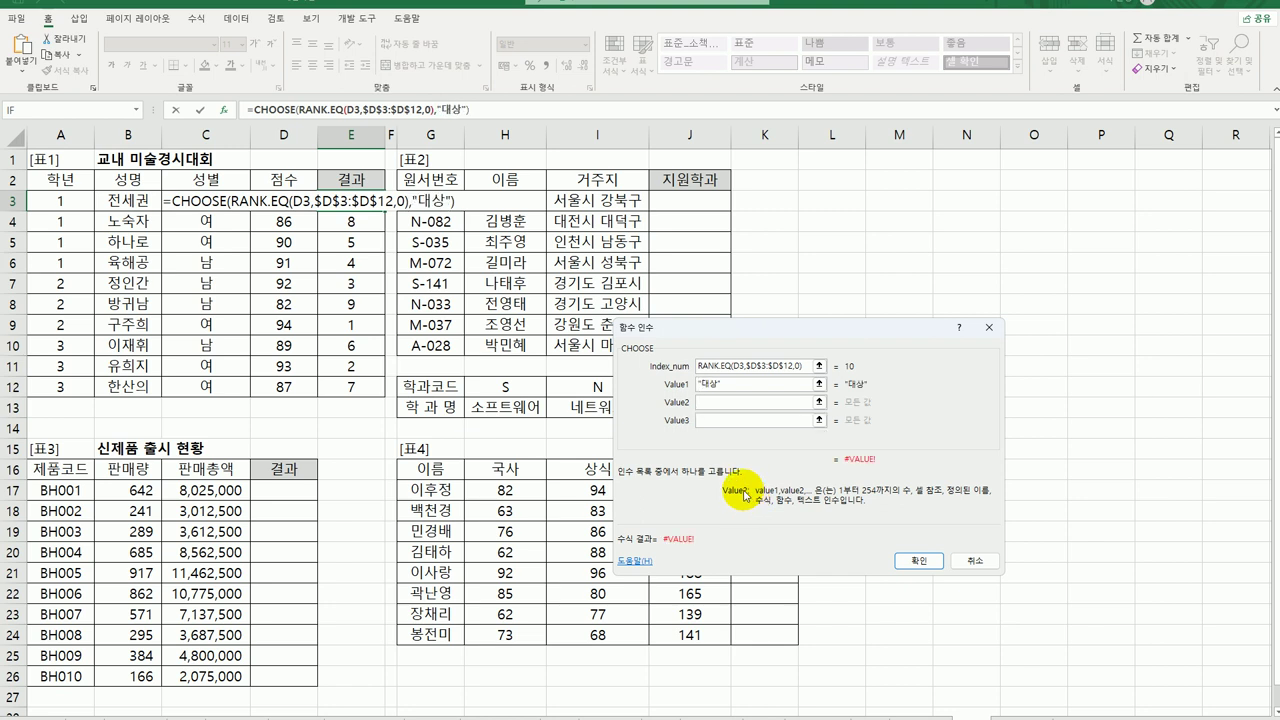
{"action": "key", "text": "Tab"}
{"action": "type", "text": "으은상"}
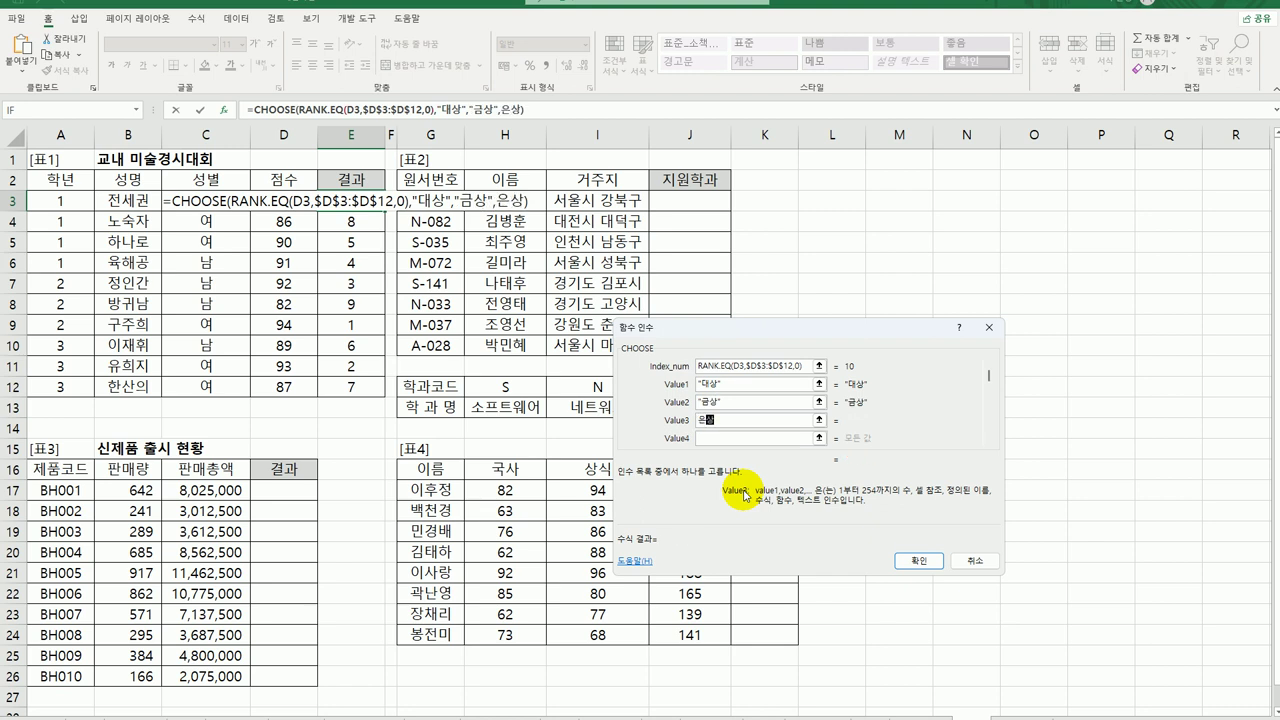
{"action": "key", "text": "Tab"}
{"action": "type", "text": "장"}
{"action": "type", "text": "상"}
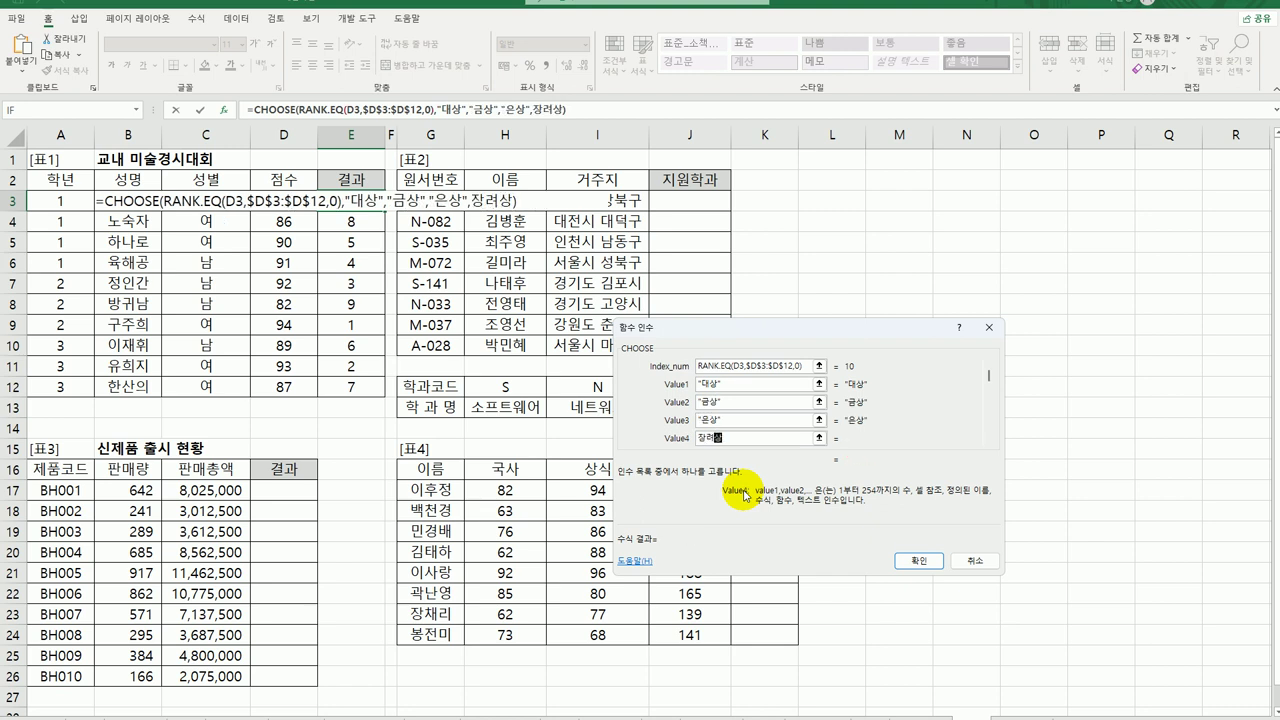
{"action": "key", "text": "BackSpace"}
{"action": "key", "text": "BackSpace"}
{"action": "key", "text": "BackSpace"}
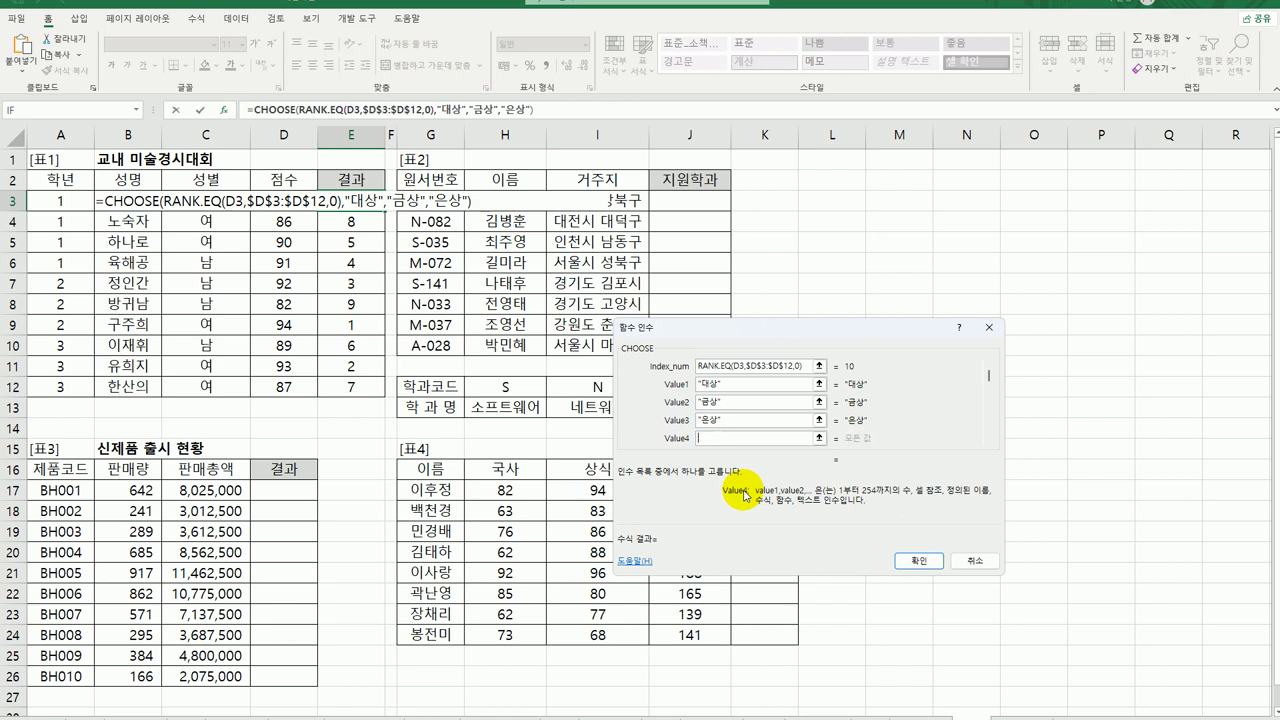
Set the CHOOSE function's fourth value to 동상 and fill E3's formula down to E12
{"action": "type", "text": "동상"}
{"action": "key", "text": "Tab"}
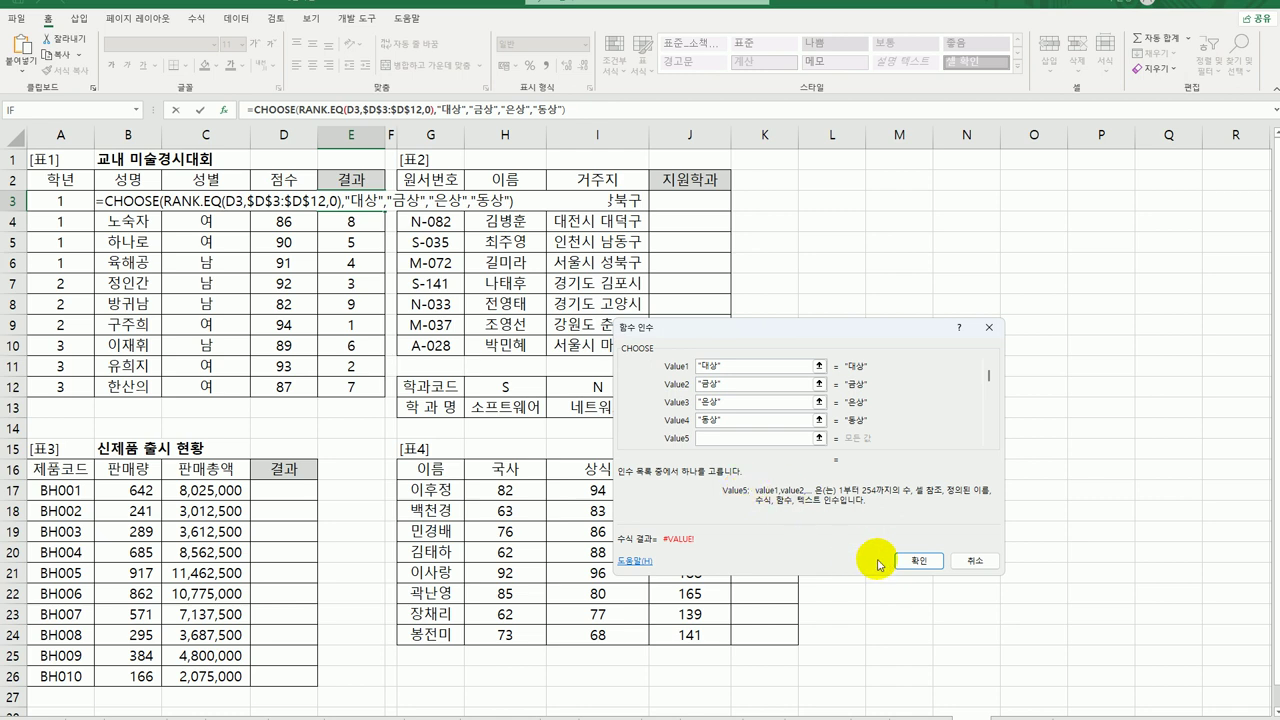
{"action": "left_click", "coordinate": [915, 561]}
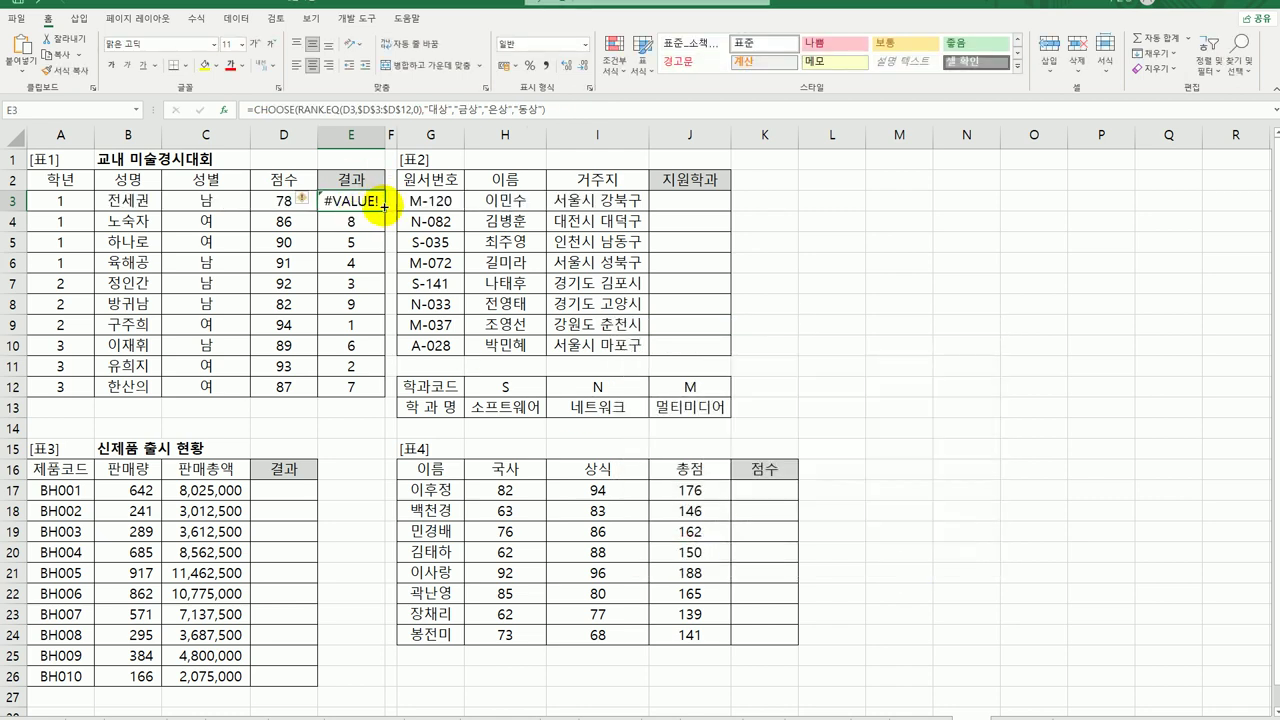
{"action": "left_click_drag", "start_coordinate": [383, 207], "coordinate": [364, 392]}
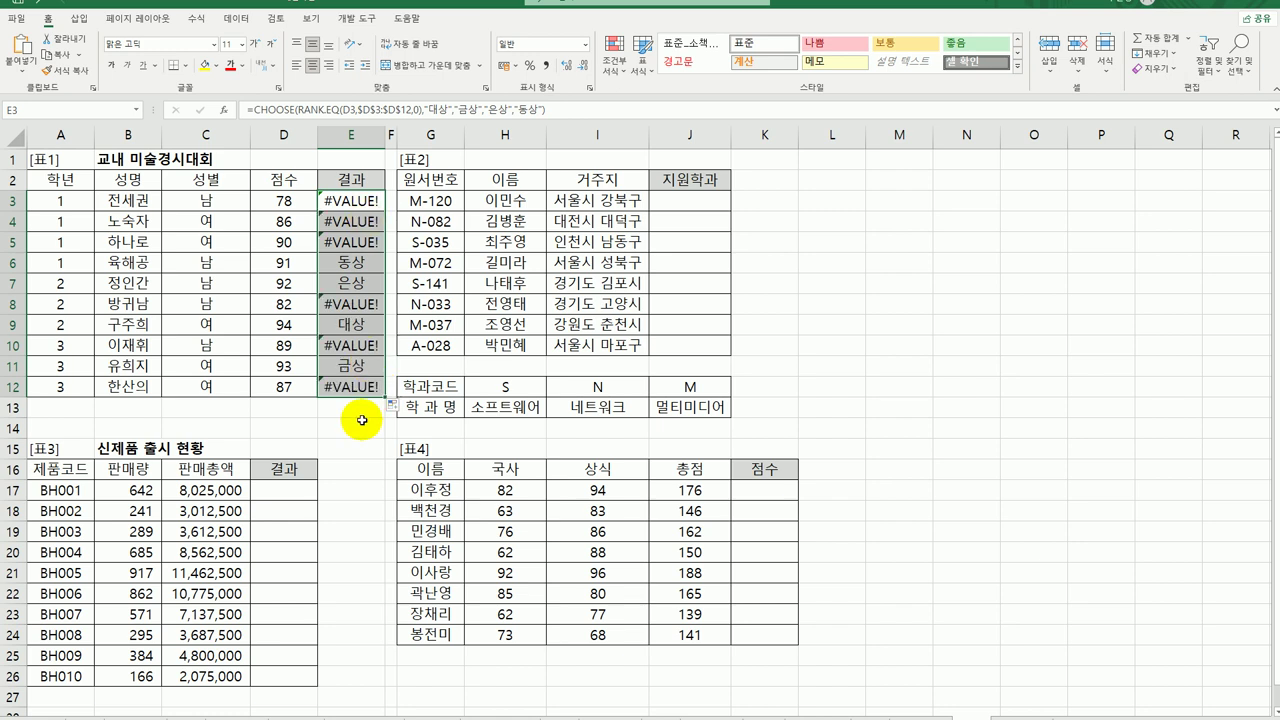
Wrap E3's CHOOSE formula in an IFERROR function as its value and open the IFERROR function's arguments
{"action": "double_click", "coordinate": [370, 201]}
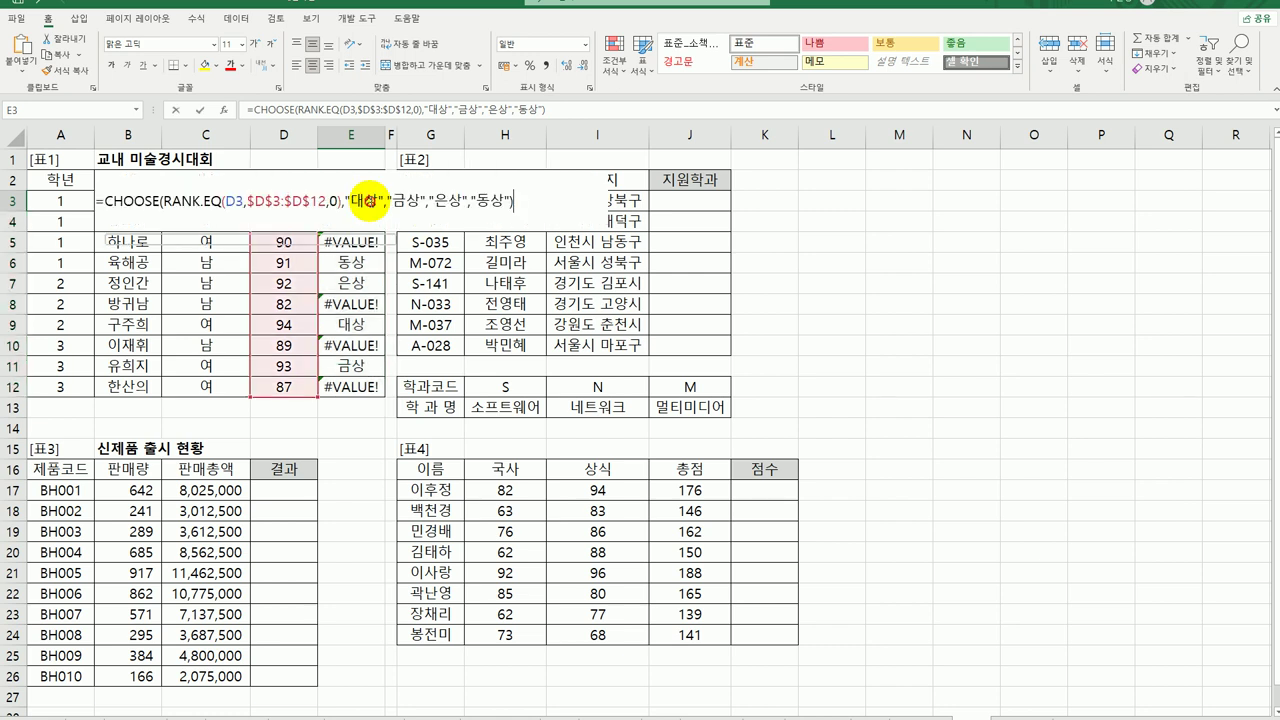
{"action": "left_click", "coordinate": [105, 200]}
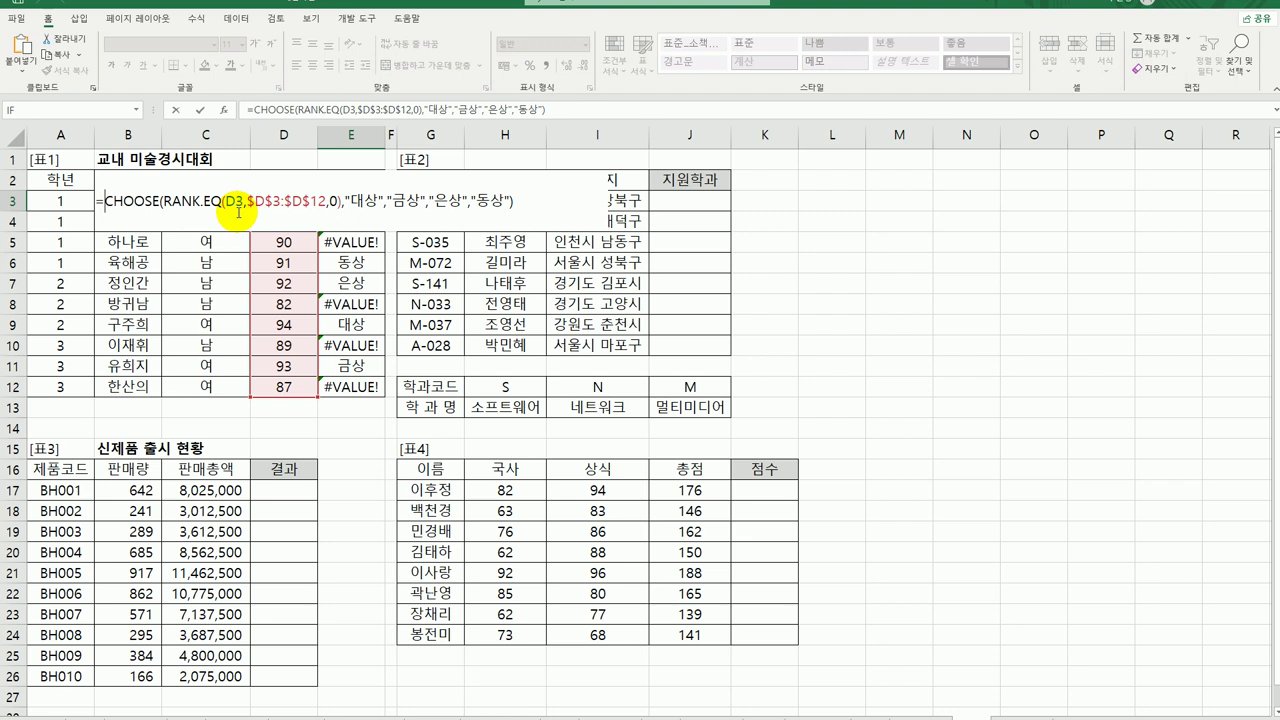
{"action": "type", "text": "if"}
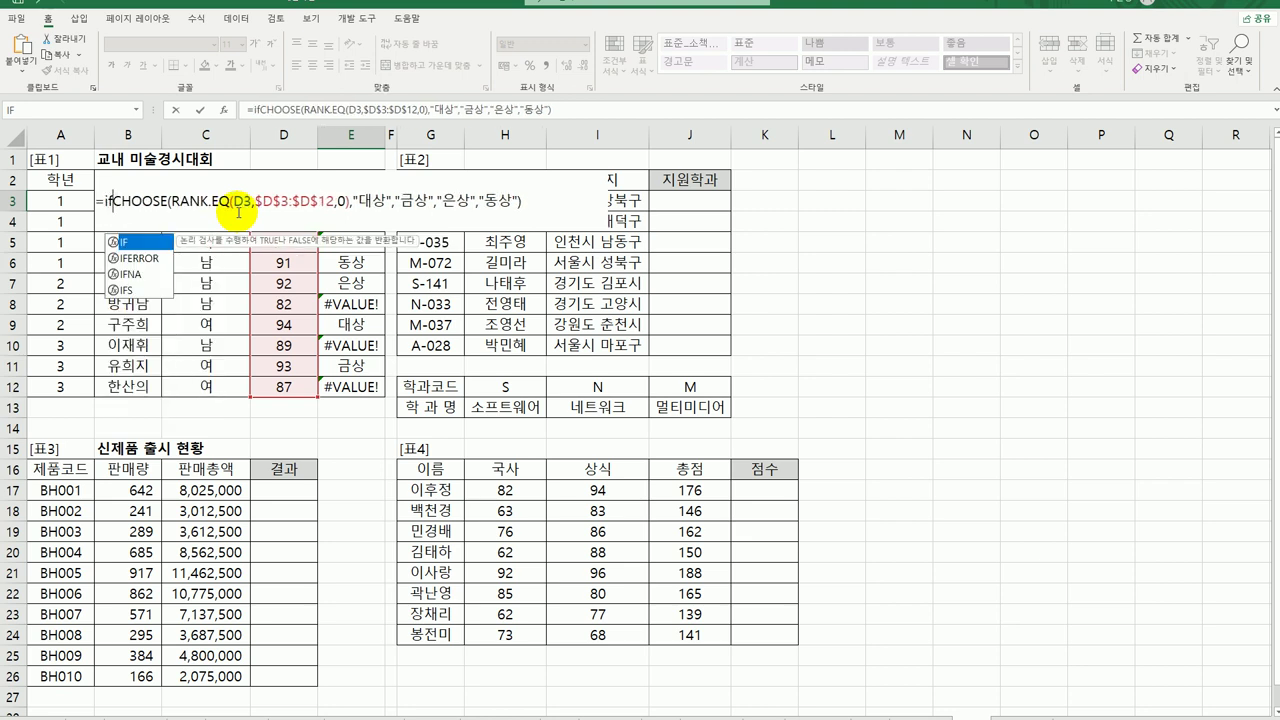
{"action": "double_click", "coordinate": [140, 258]}
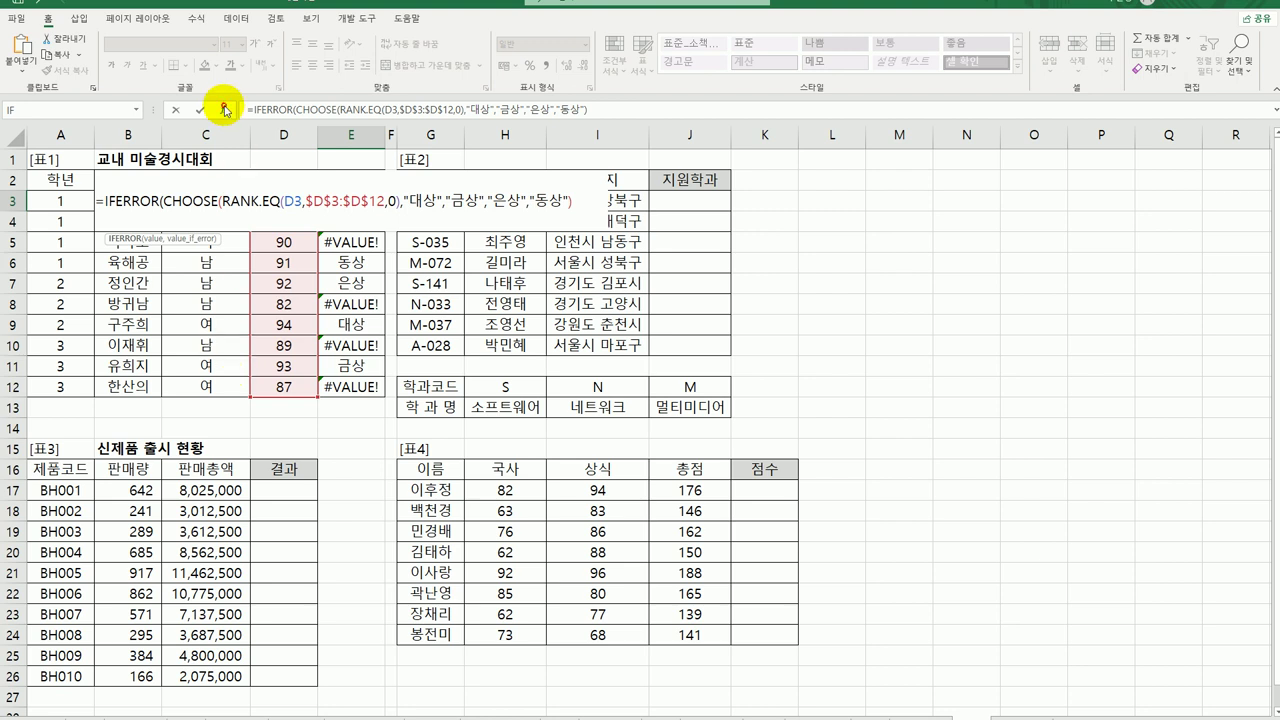
{"action": "left_click", "coordinate": [224, 110]}
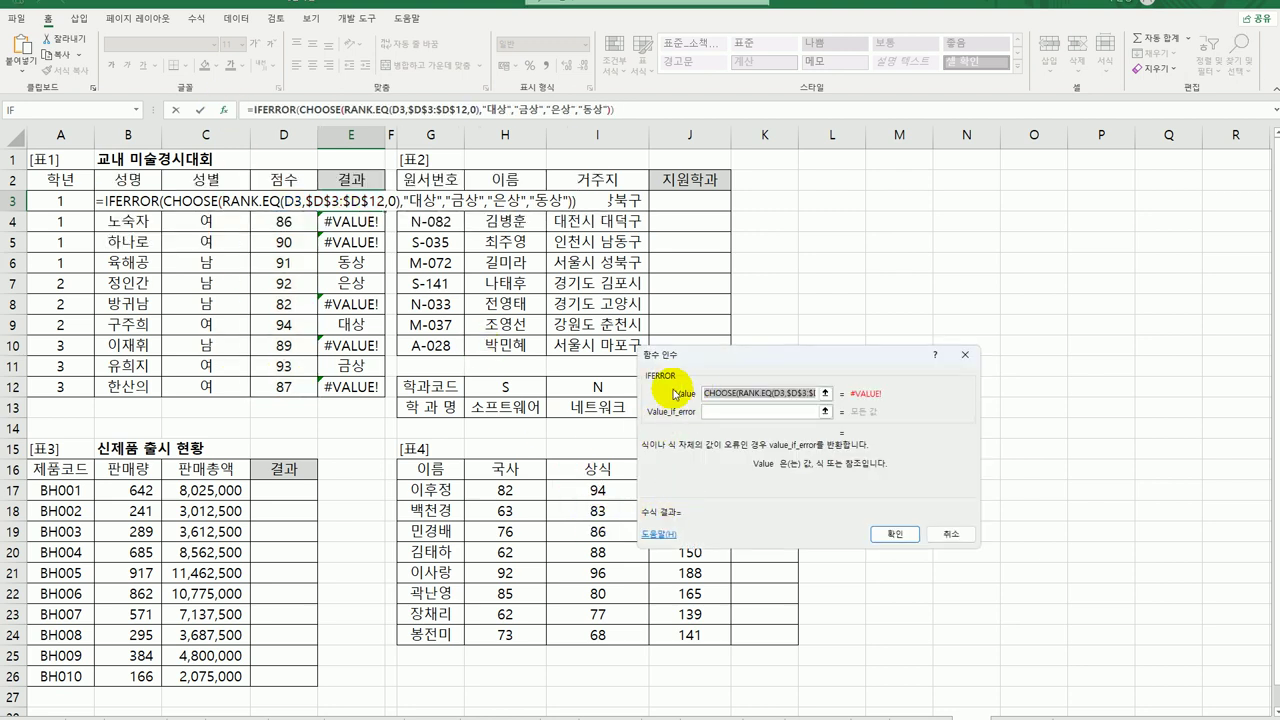
Make E3's IFERROR return an empty string on errors and fill the formula down to E12
{"action": "left_click", "coordinate": [745, 411]}
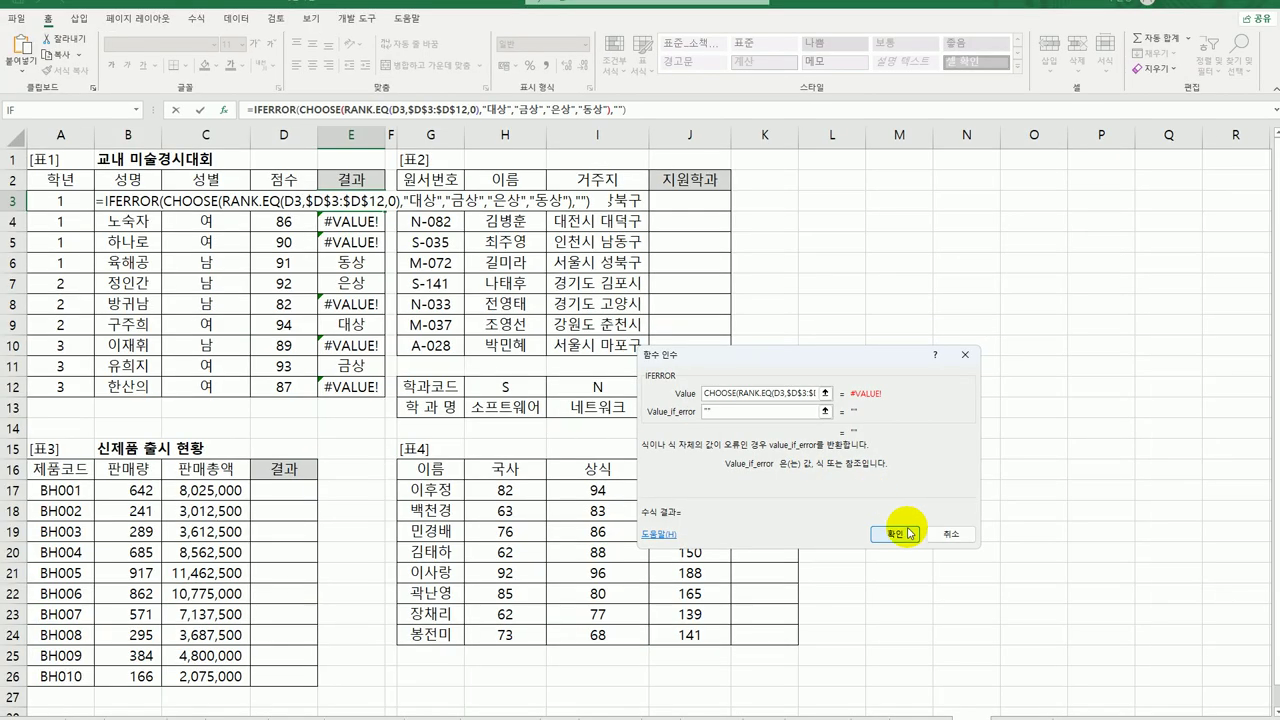
{"action": "left_click", "coordinate": [897, 536]}
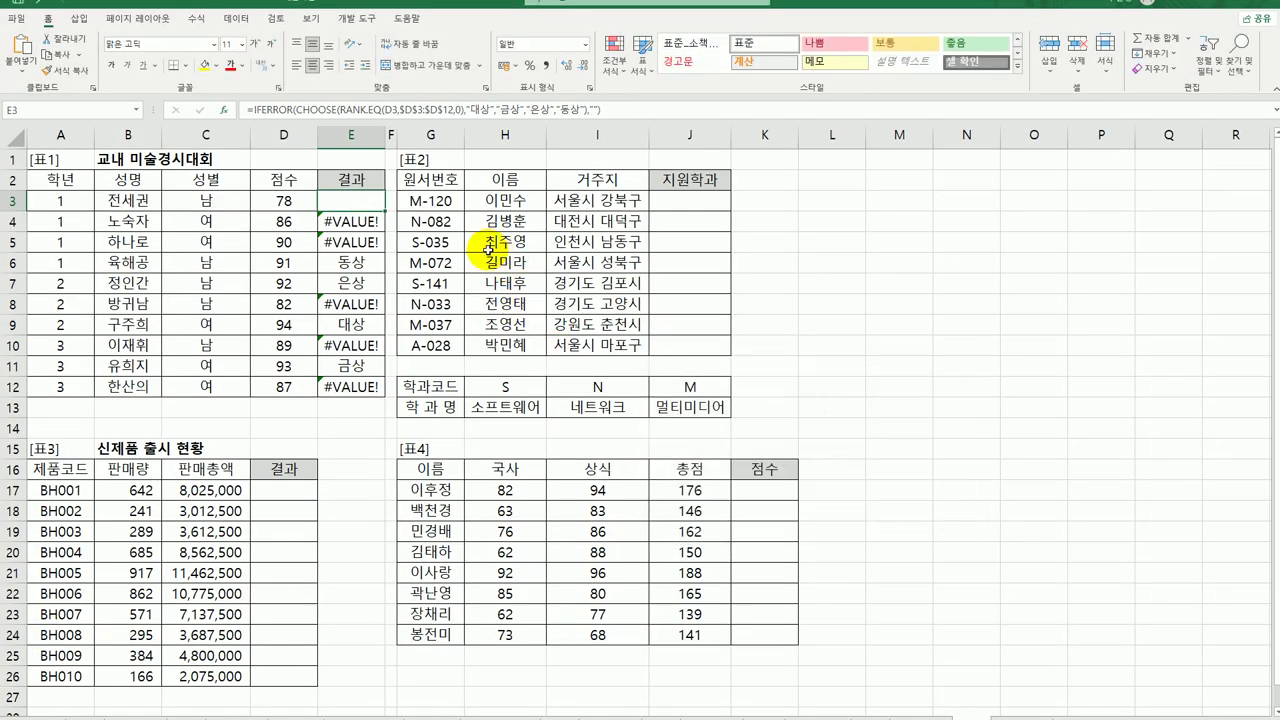
{"action": "left_click_drag", "start_coordinate": [392, 211], "coordinate": [382, 406]}
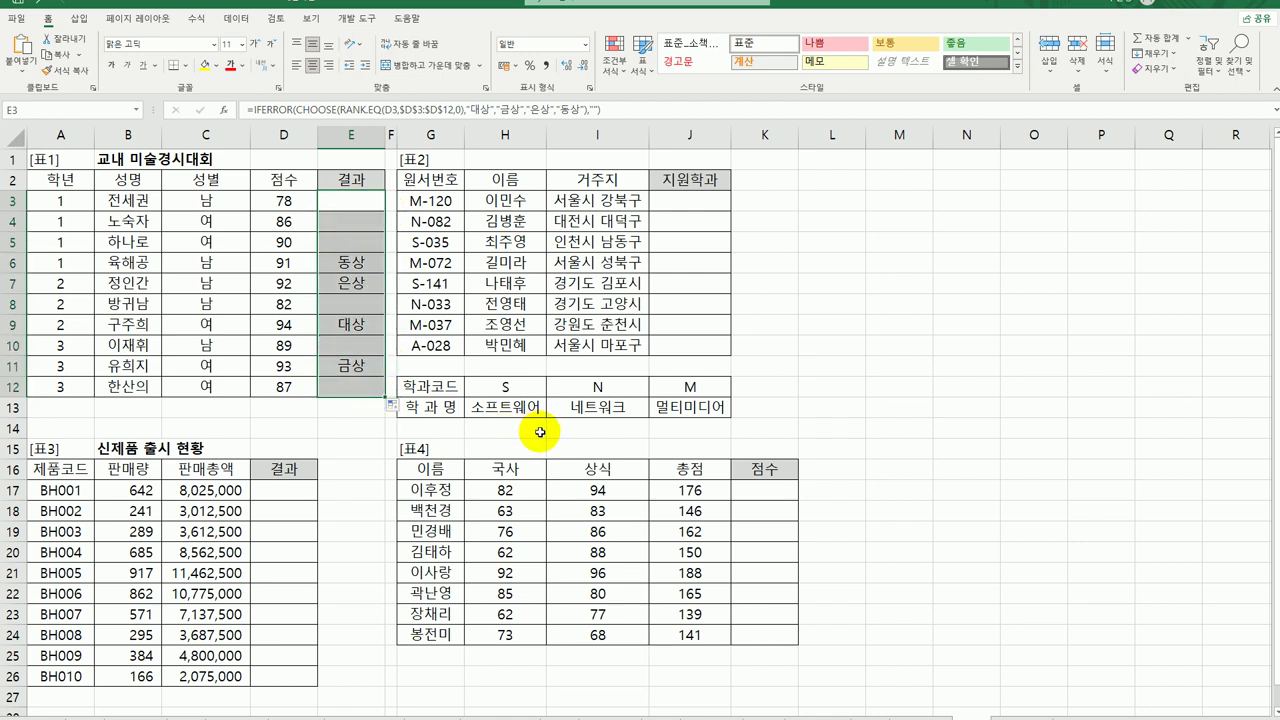
Enter =LEFT(G3,1) in J3 of the 지원학과 column and fill the formula down to J10
{"action": "left_click", "coordinate": [690, 201]}
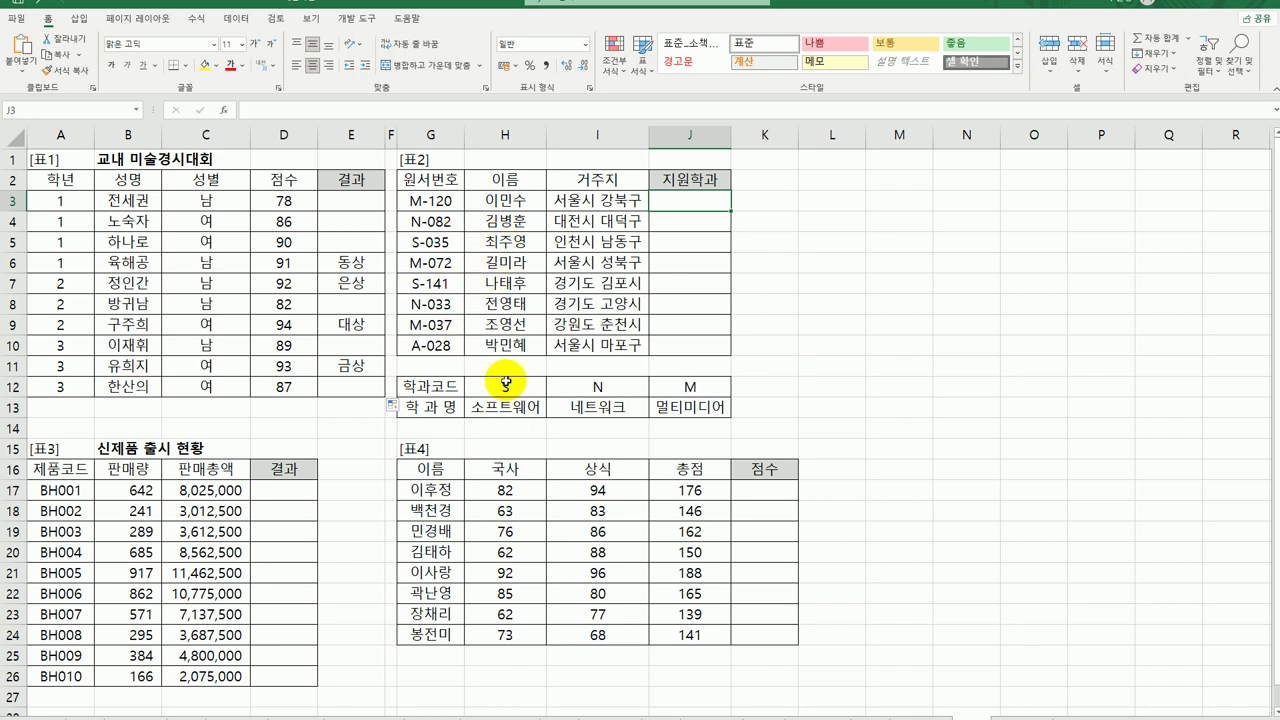
{"action": "left_click_drag", "start_coordinate": [505, 386], "coordinate": [676, 405]}
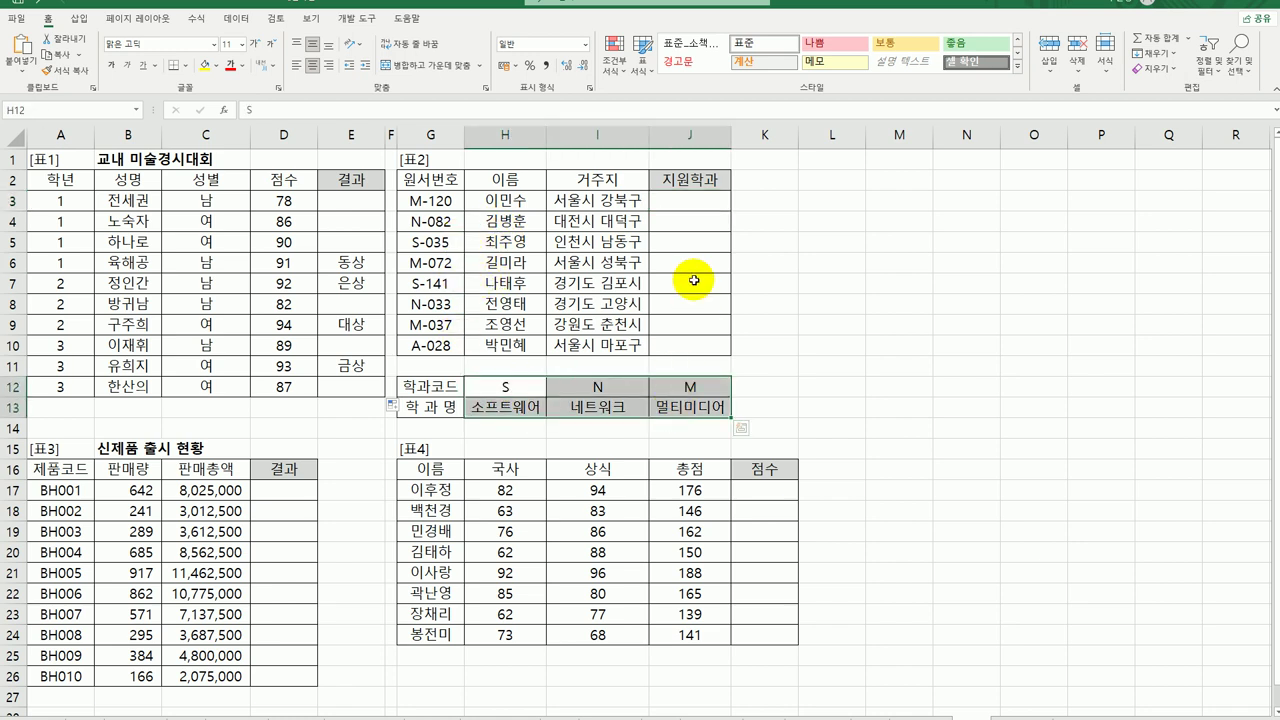
{"action": "left_click", "coordinate": [690, 201]}
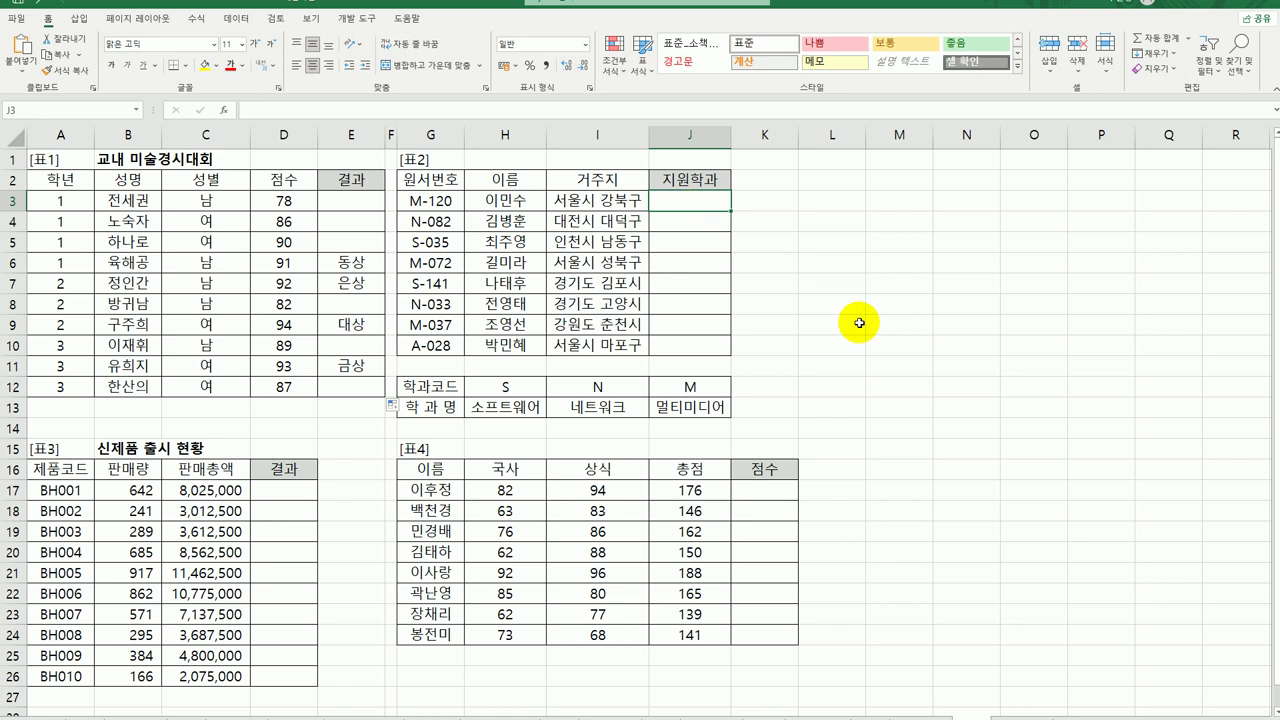
{"action": "type", "text": "=le"}
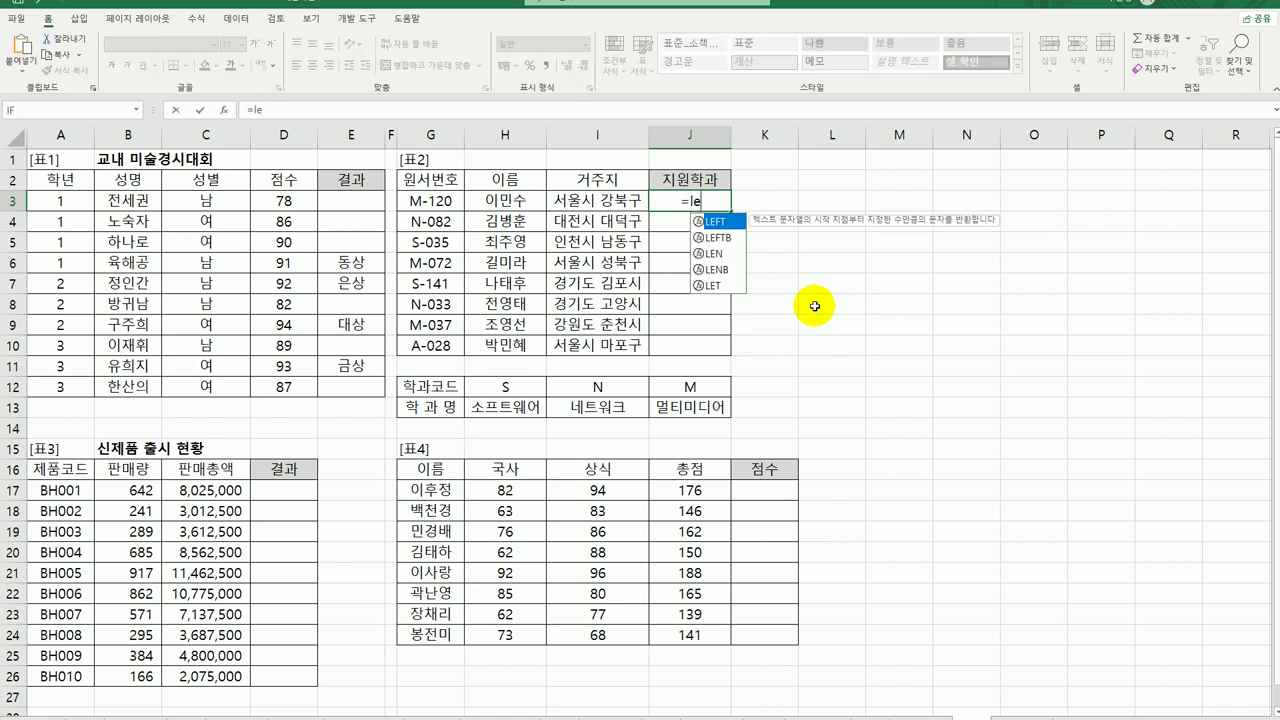
{"action": "double_click", "coordinate": [718, 221]}
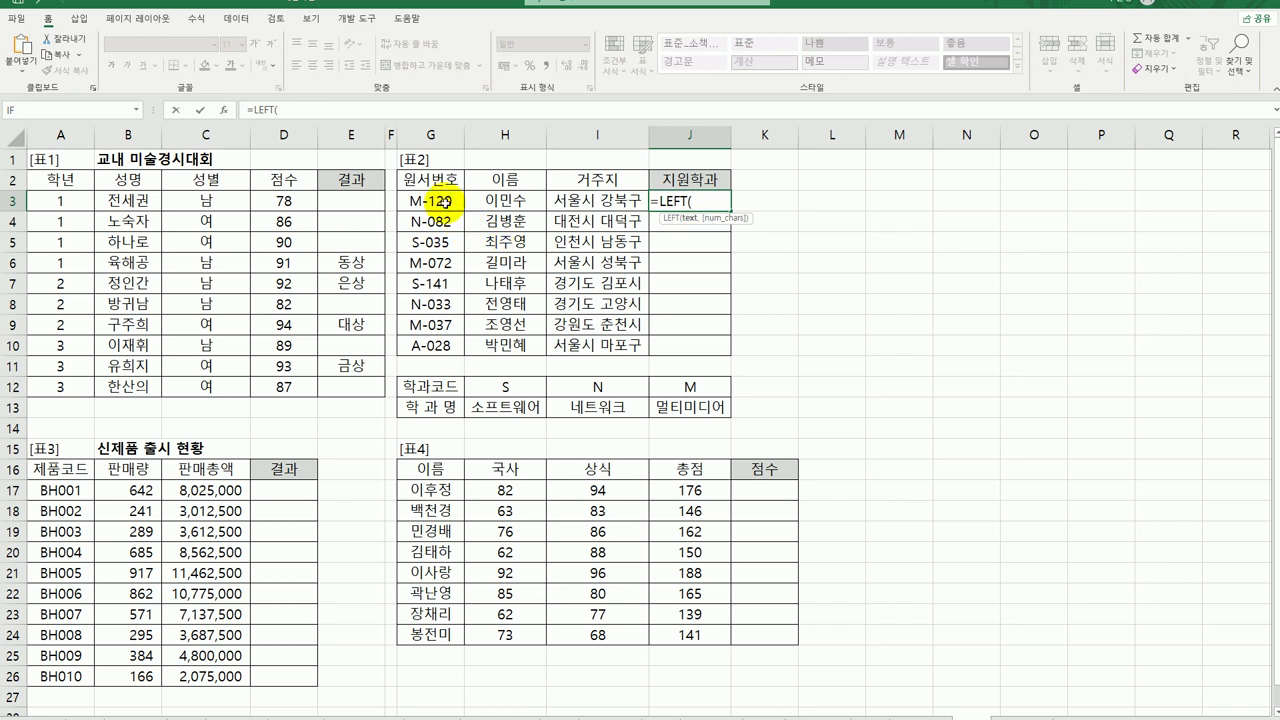
{"action": "left_click", "coordinate": [438, 201]}
{"action": "type", "text": ",1)"}
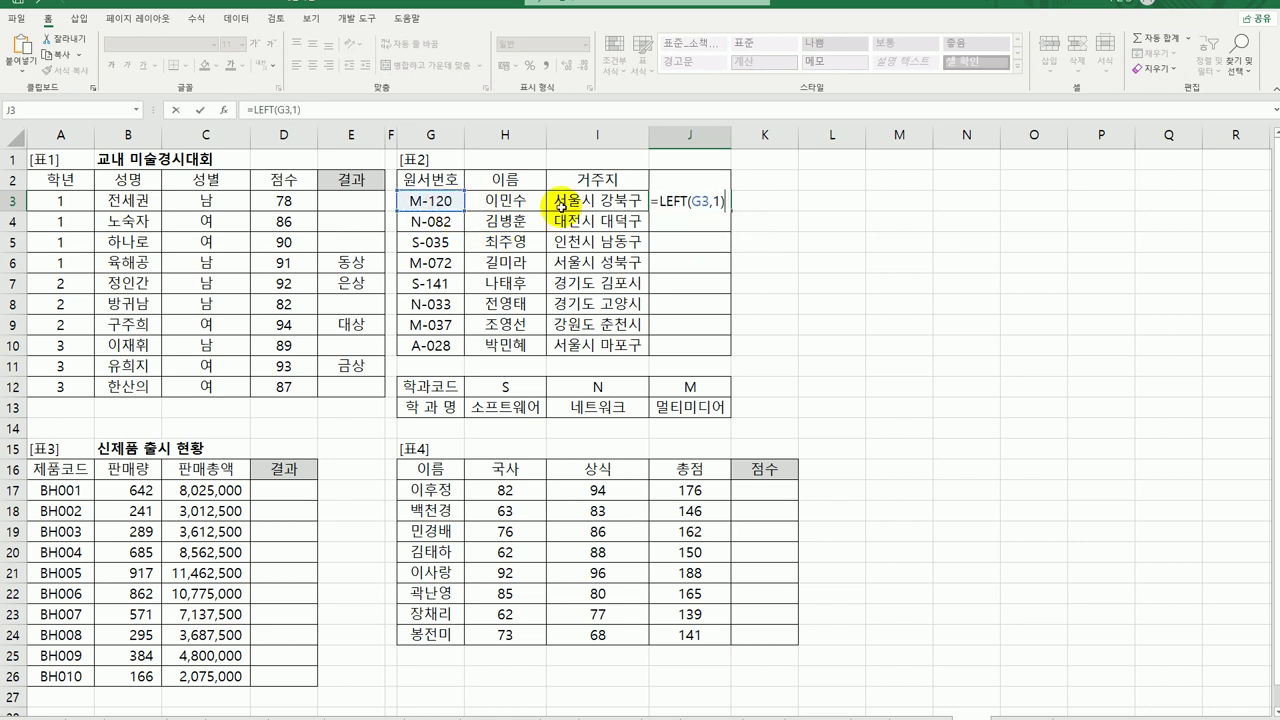
{"action": "key", "text": "Return"}
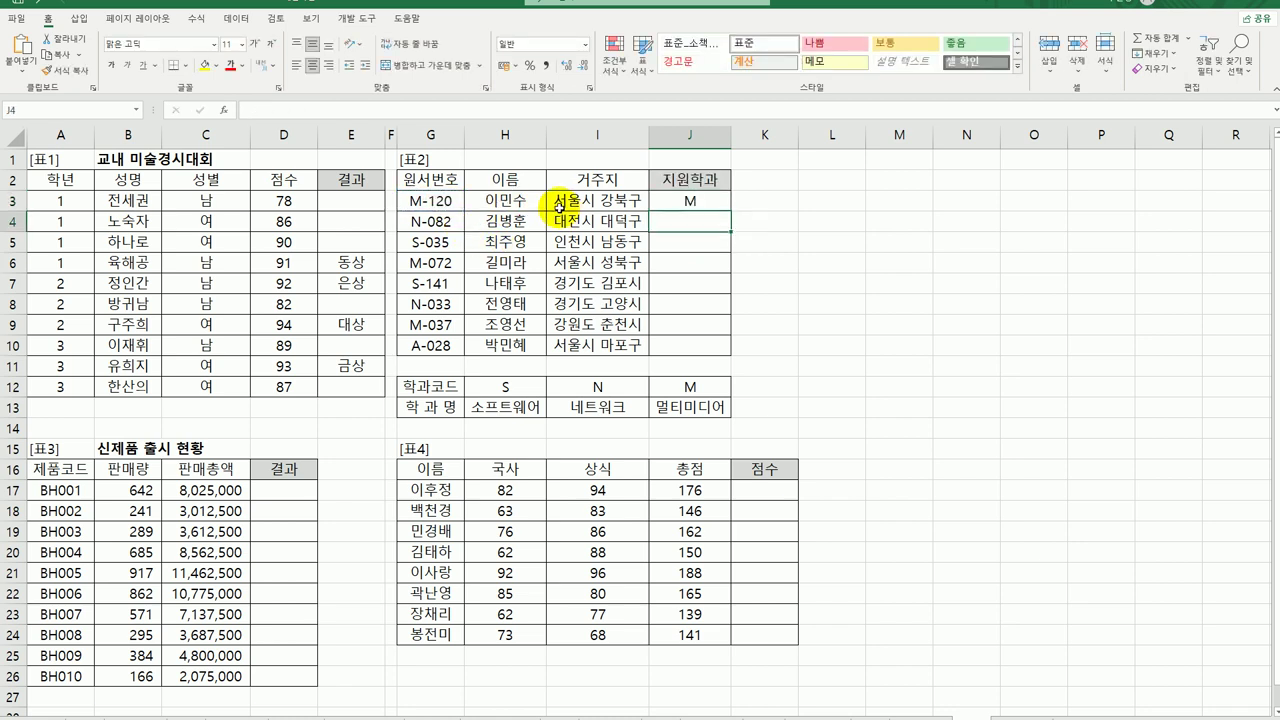
{"action": "left_click", "coordinate": [690, 201]}
{"action": "left_click_drag", "start_coordinate": [728, 212], "coordinate": [727, 352]}
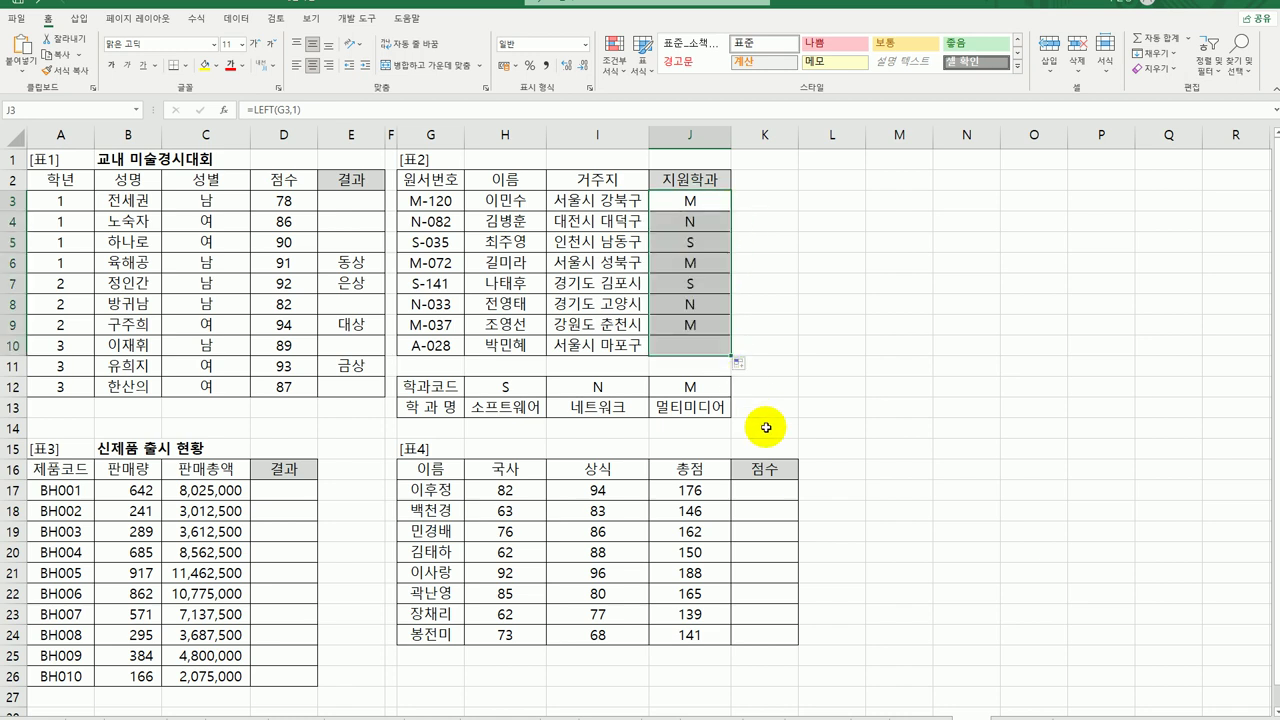
Wrap J3's LEFT formula in an HLOOKUP function as its lookup value and open the HLOOKUP function's arguments
{"action": "left_click", "coordinate": [712, 200]}
{"action": "left_click_drag", "start_coordinate": [532, 395], "coordinate": [683, 396]}
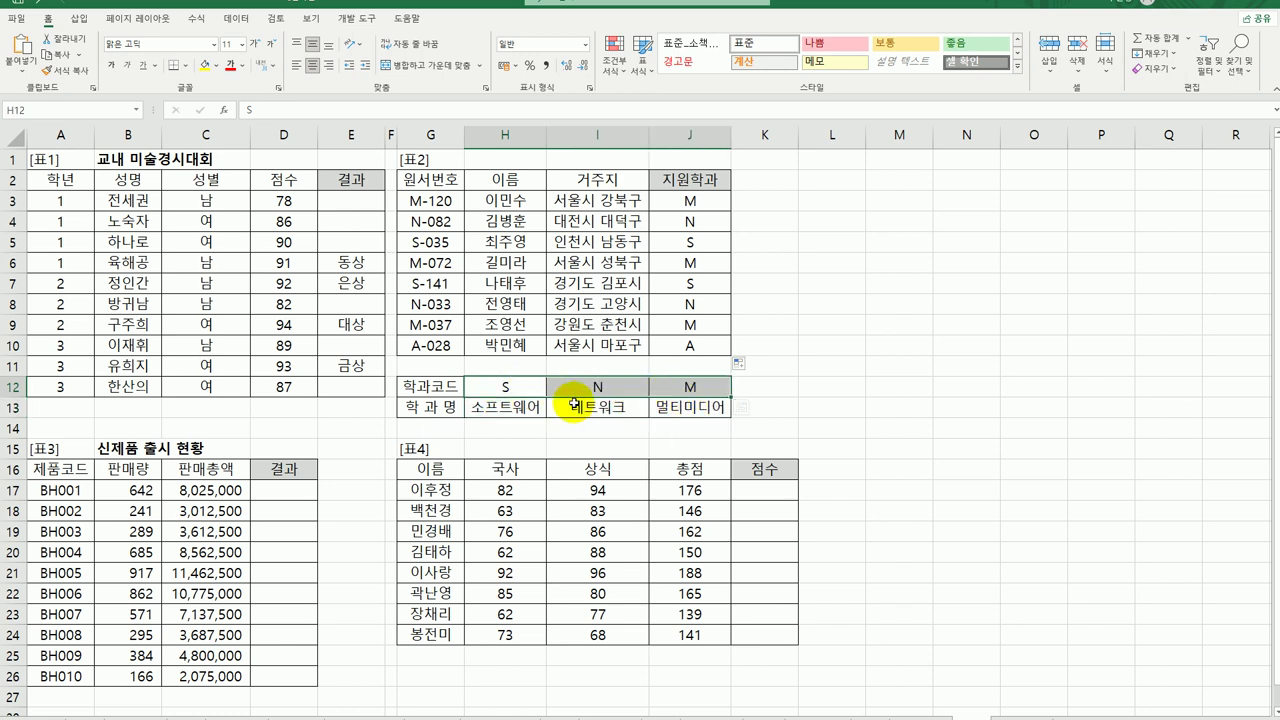
{"action": "left_click_drag", "start_coordinate": [532, 407], "coordinate": [686, 414]}
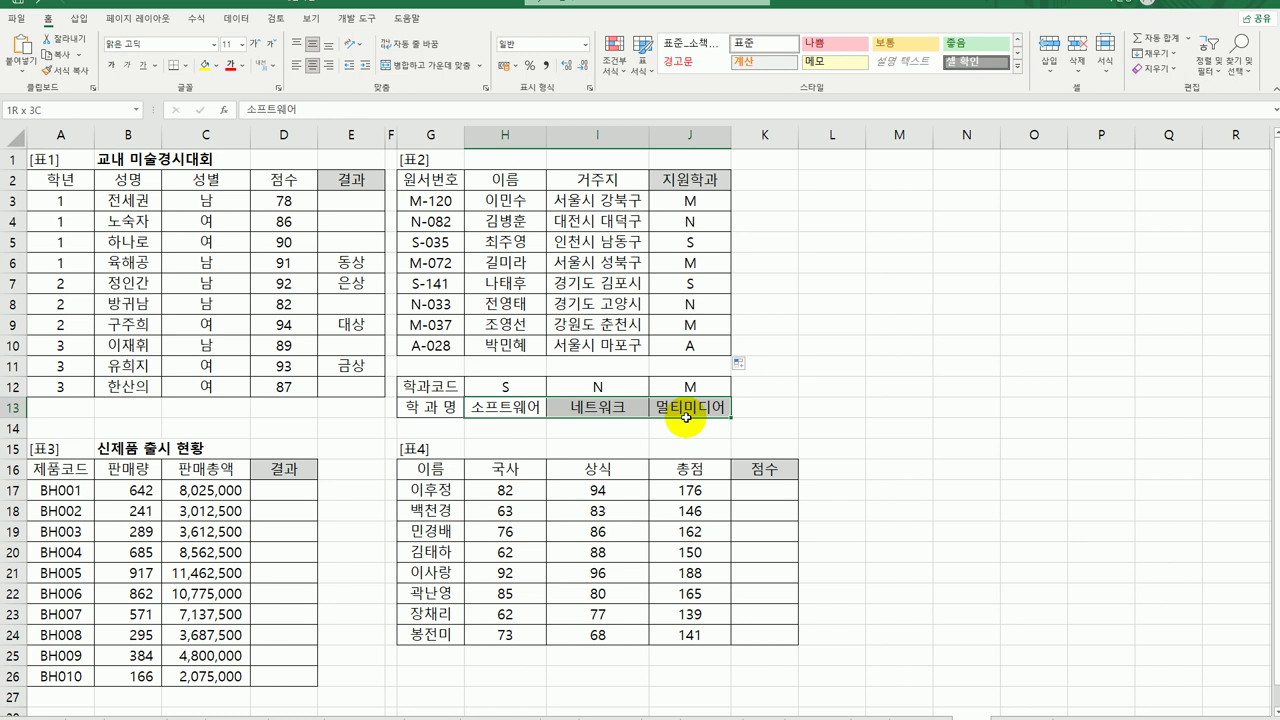
{"action": "double_click", "coordinate": [655, 203]}
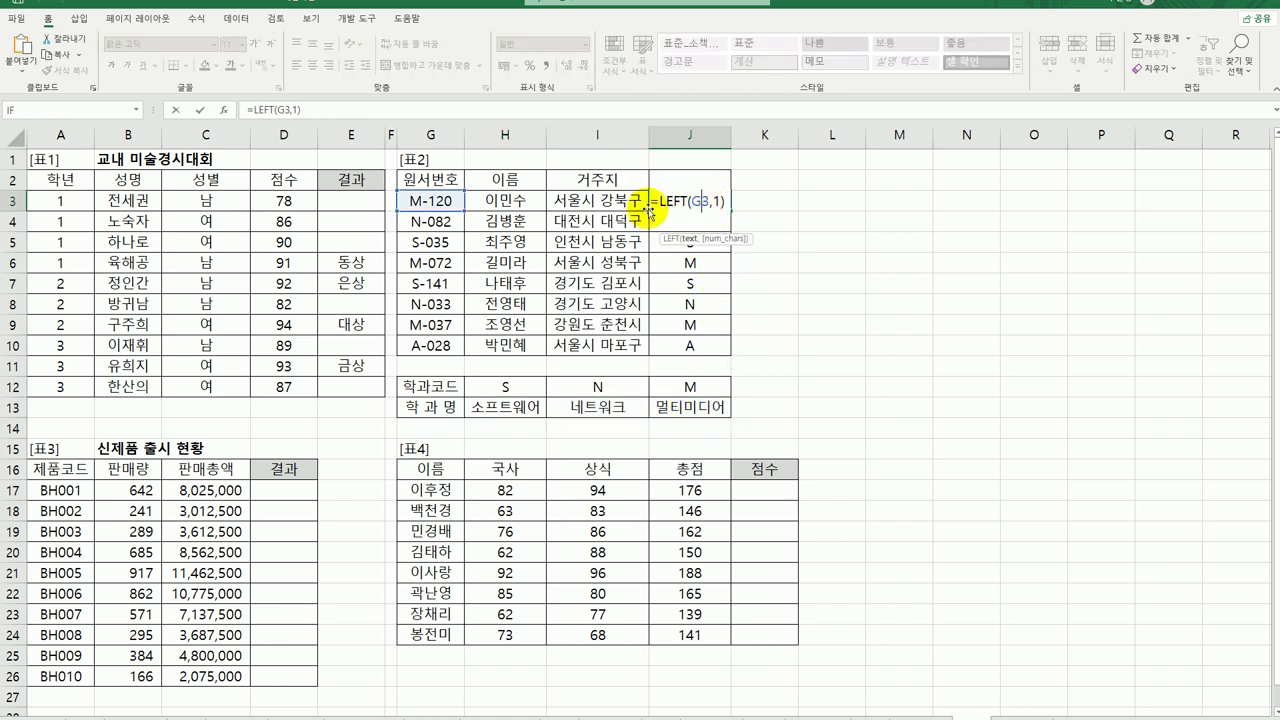
{"action": "left_click", "coordinate": [659, 201]}
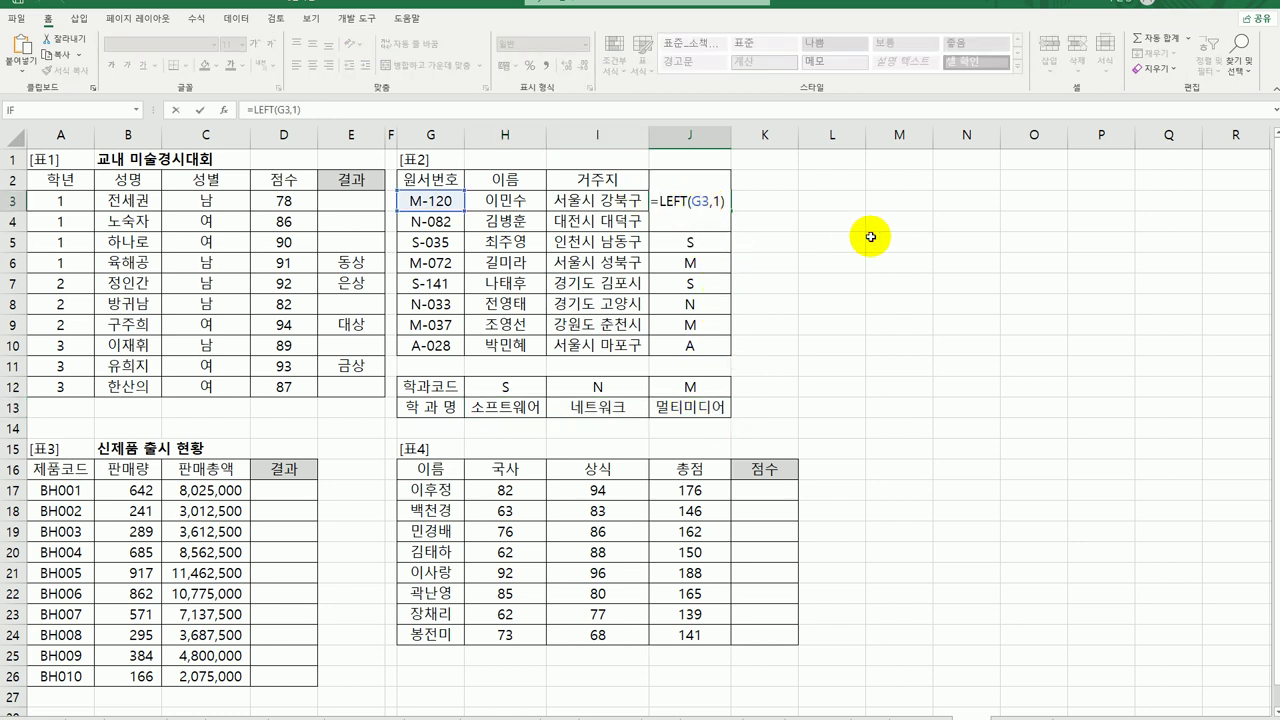
{"action": "type", "text": "HLOOKUP("}
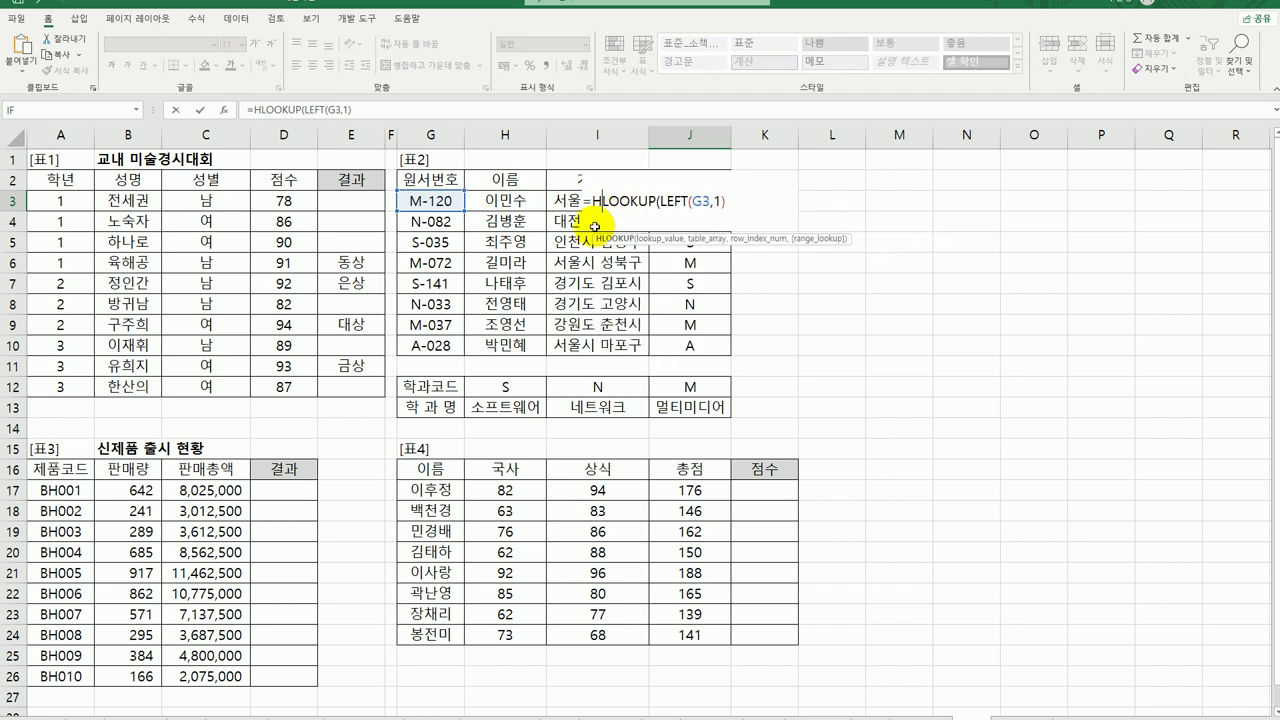
{"action": "left_click", "coordinate": [224, 109]}
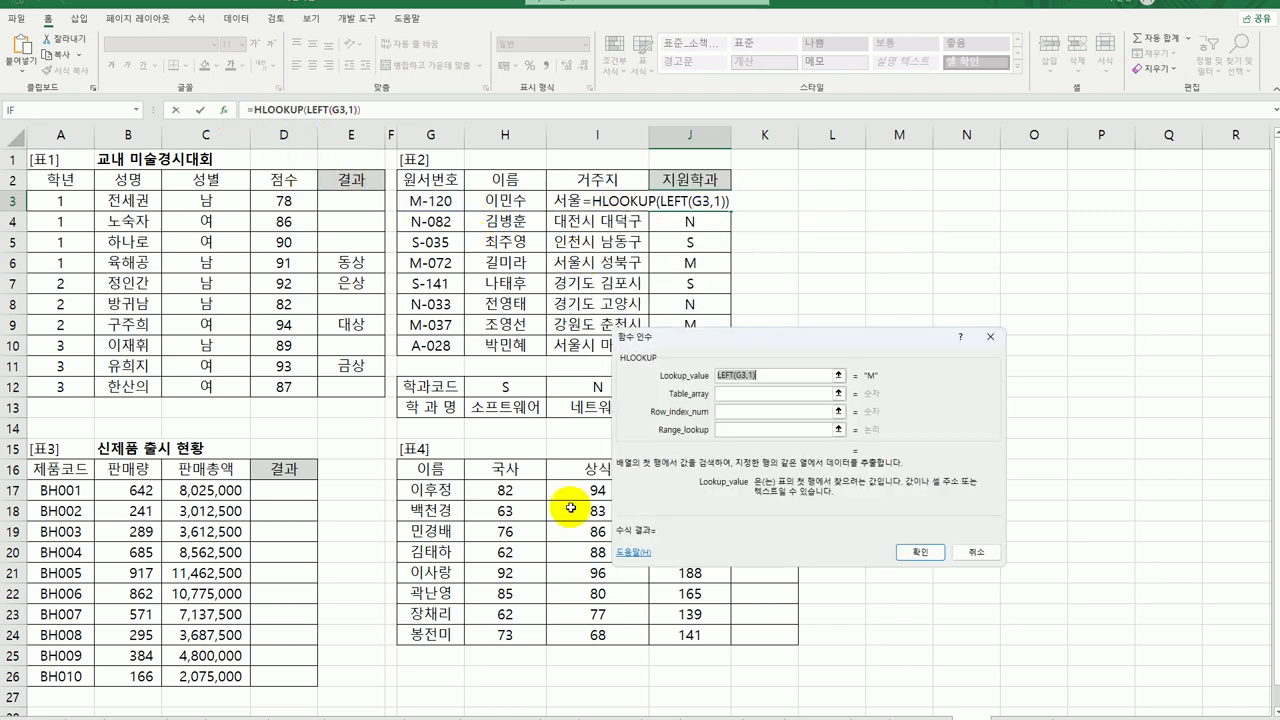
Set the table array of J3's HLOOKUP function to the absolute range $H$12:$J$13
{"action": "left_click", "coordinate": [738, 392]}
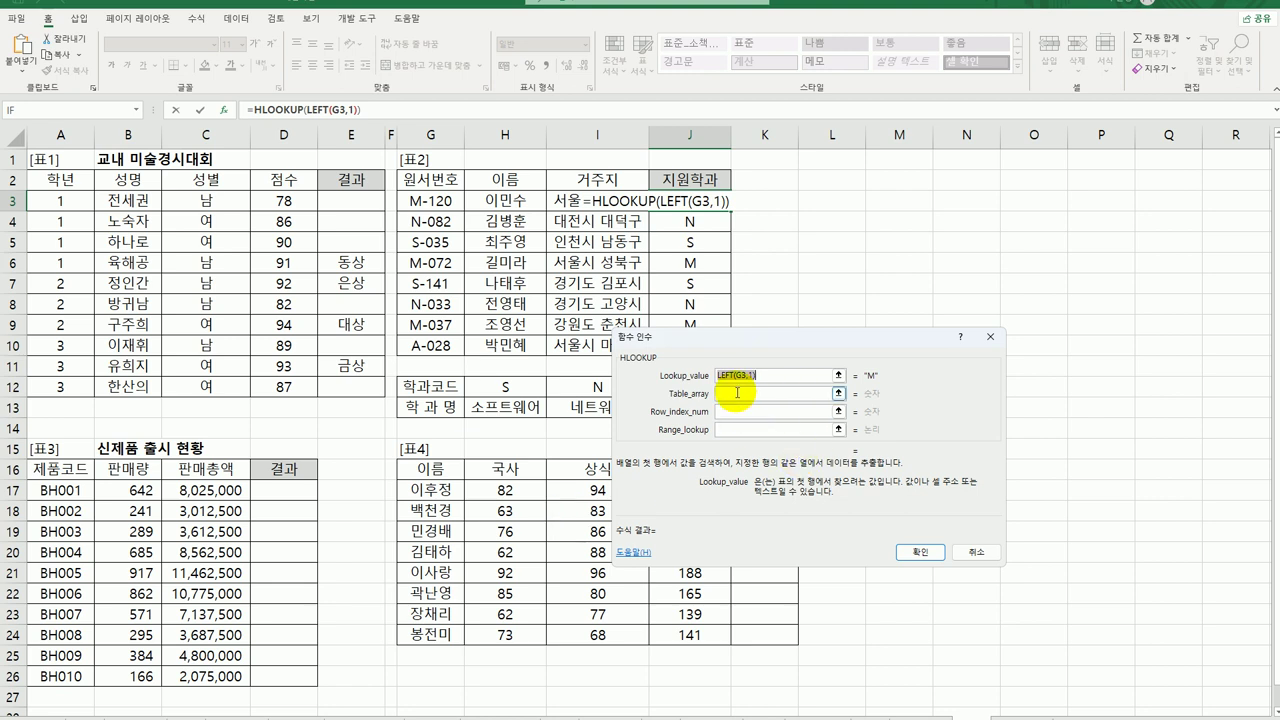
{"action": "left_click_drag", "start_coordinate": [755, 337], "coordinate": [909, 177]}
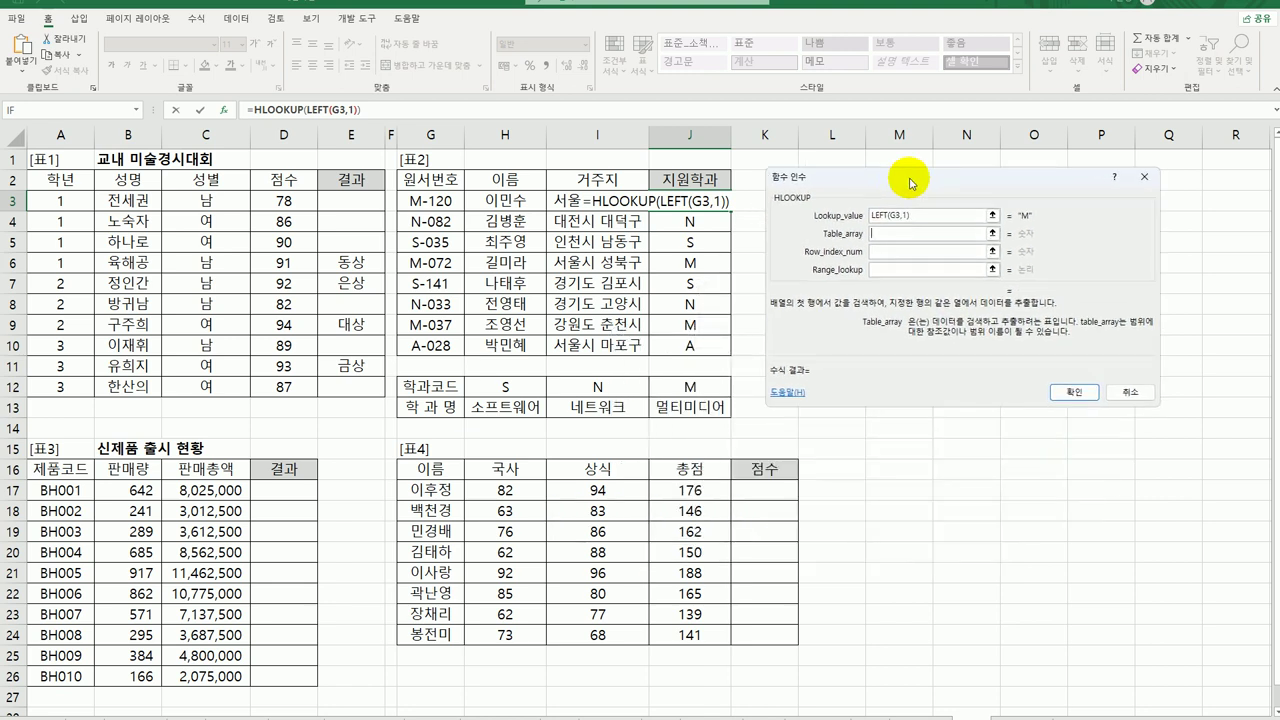
{"action": "left_click_drag", "start_coordinate": [505, 386], "coordinate": [740, 412]}
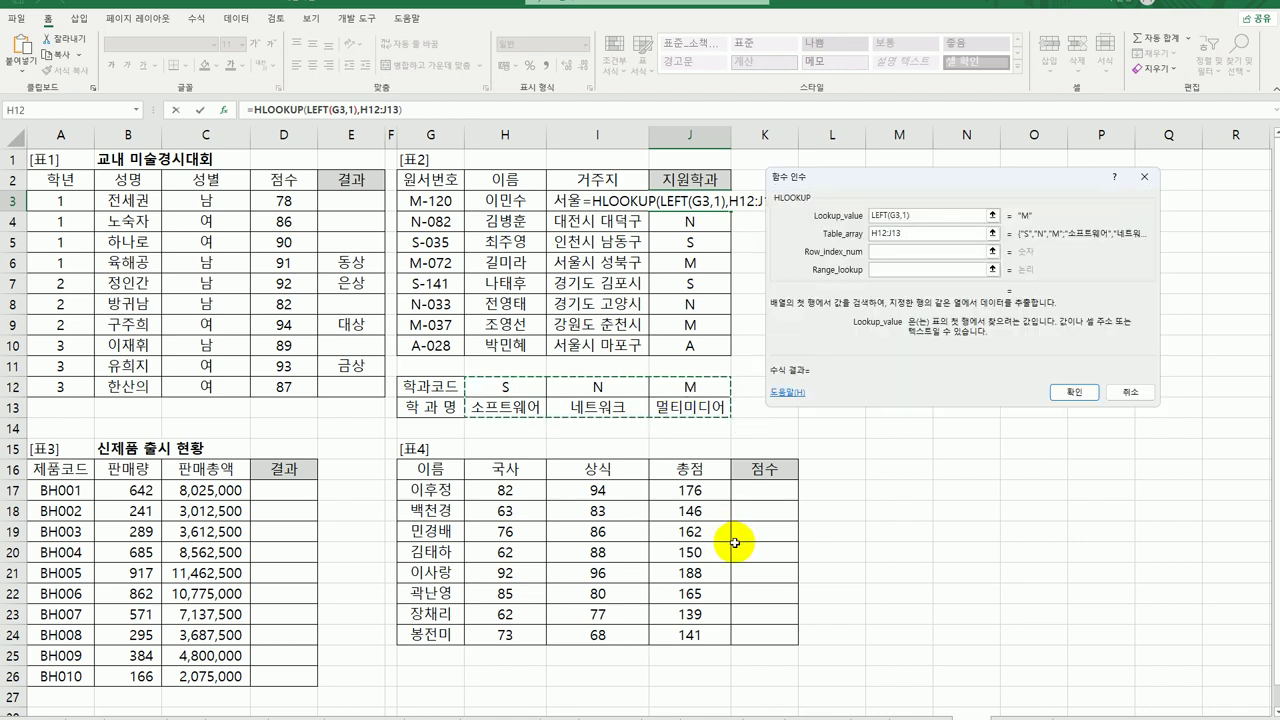
{"action": "key", "text": "F4"}
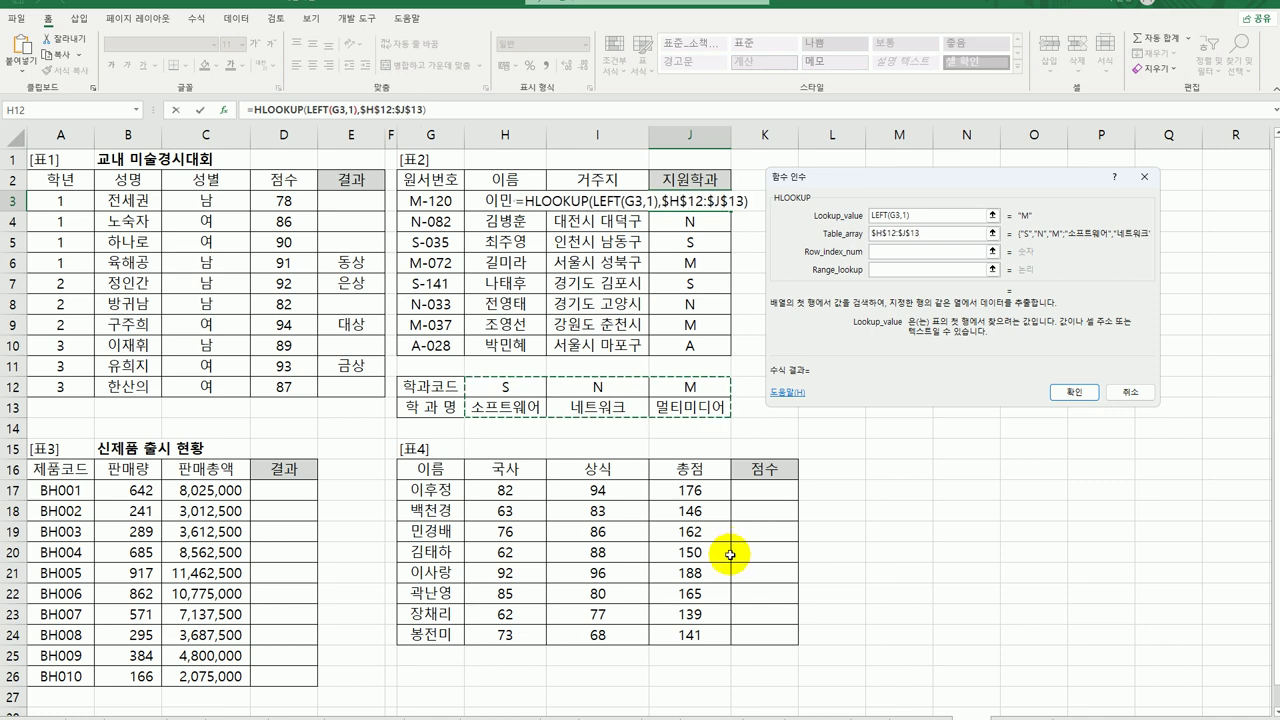
Set the HLOOKUP function's row index to 2 and range lookup to 0, and fill J3's formula down to J10
{"action": "left_click", "coordinate": [893, 257]}
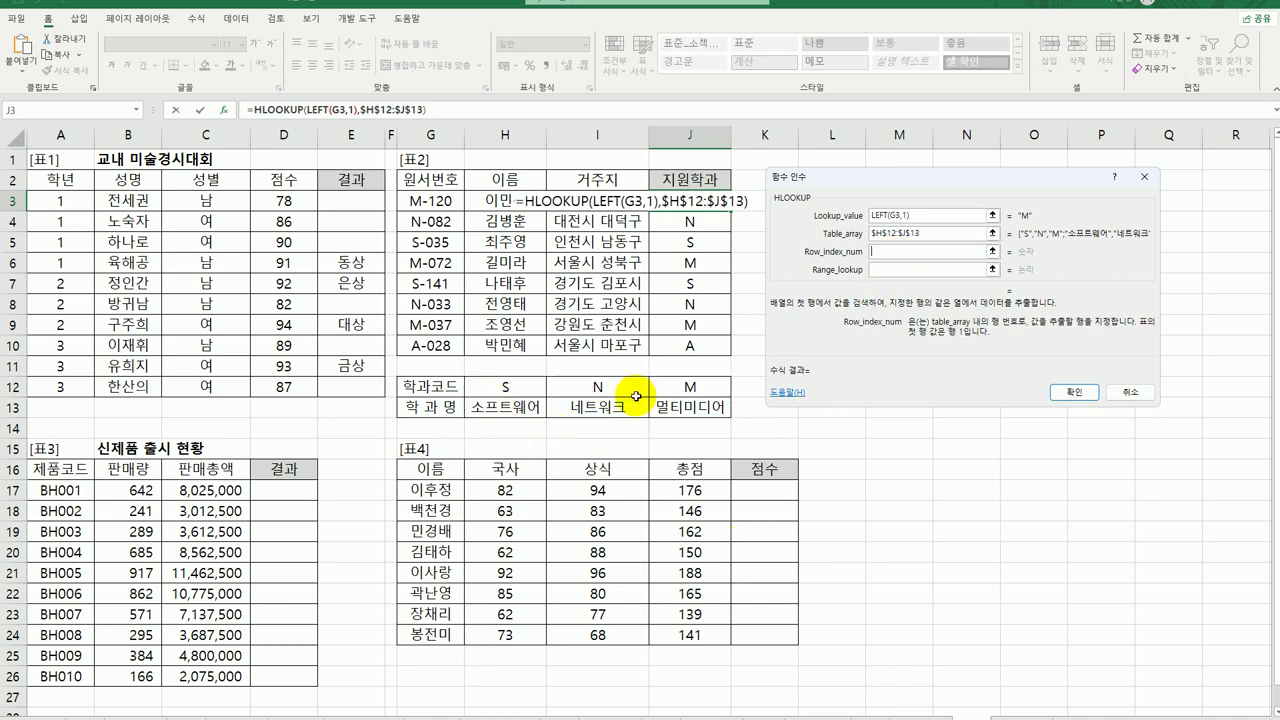
{"action": "type", "text": "2"}
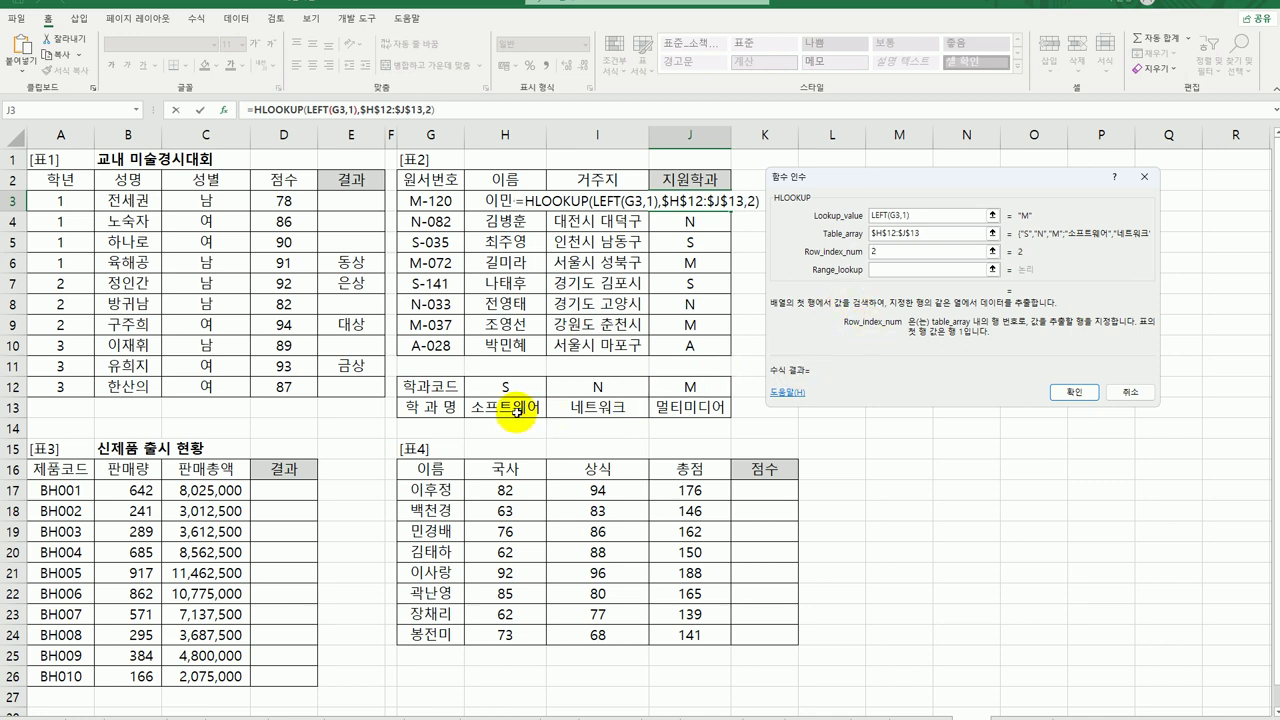
{"action": "left_click", "coordinate": [886, 271]}
{"action": "type", "text": "0"}
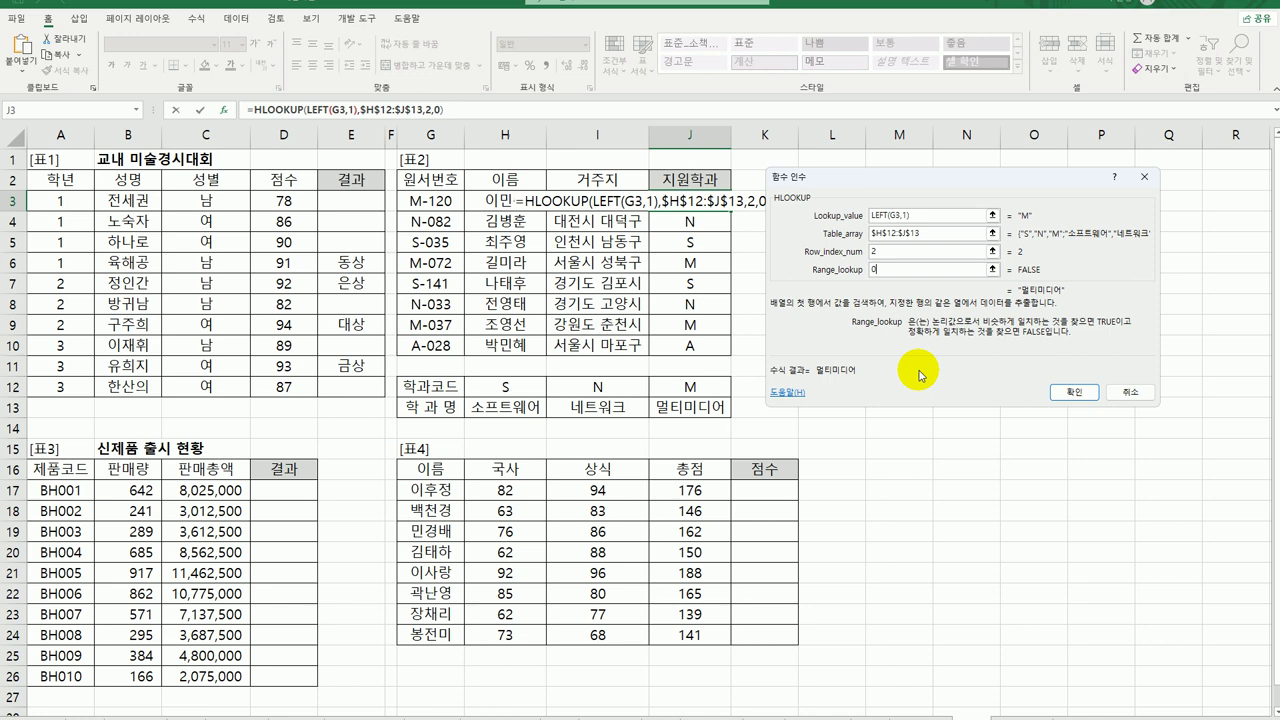
{"action": "left_click", "coordinate": [1056, 398]}
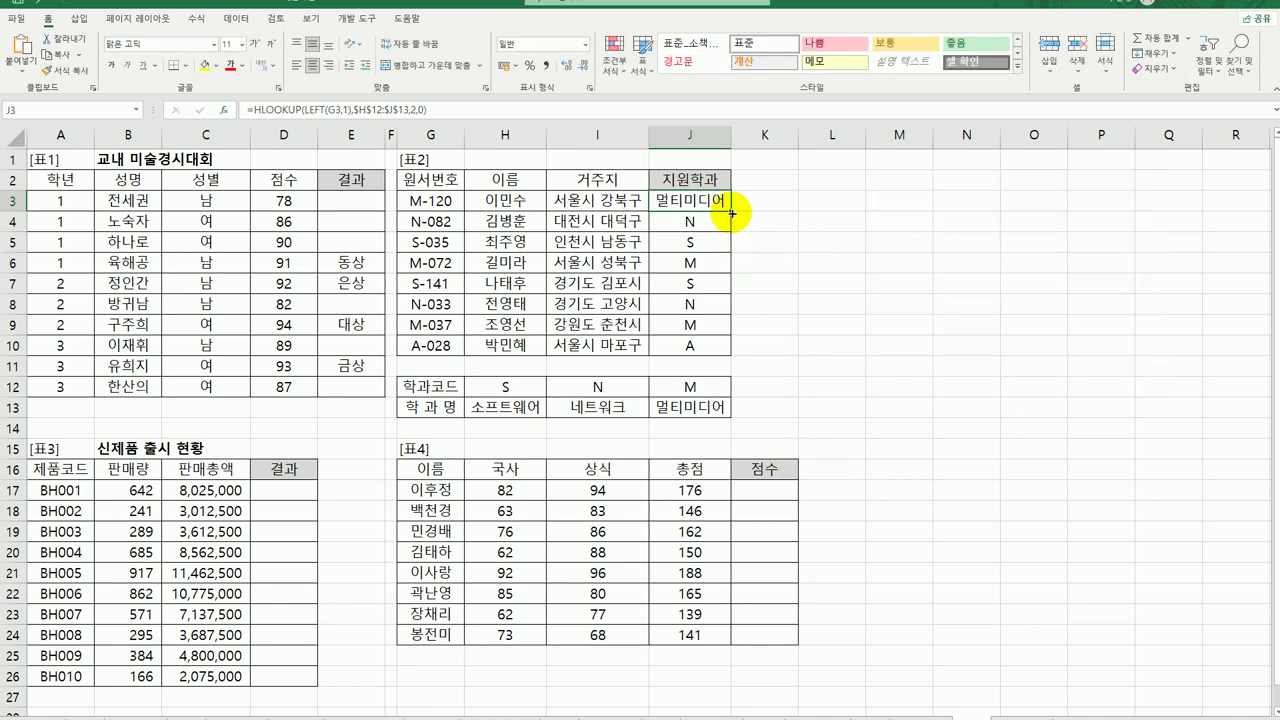
{"action": "left_click_drag", "start_coordinate": [731, 231], "coordinate": [655, 350]}
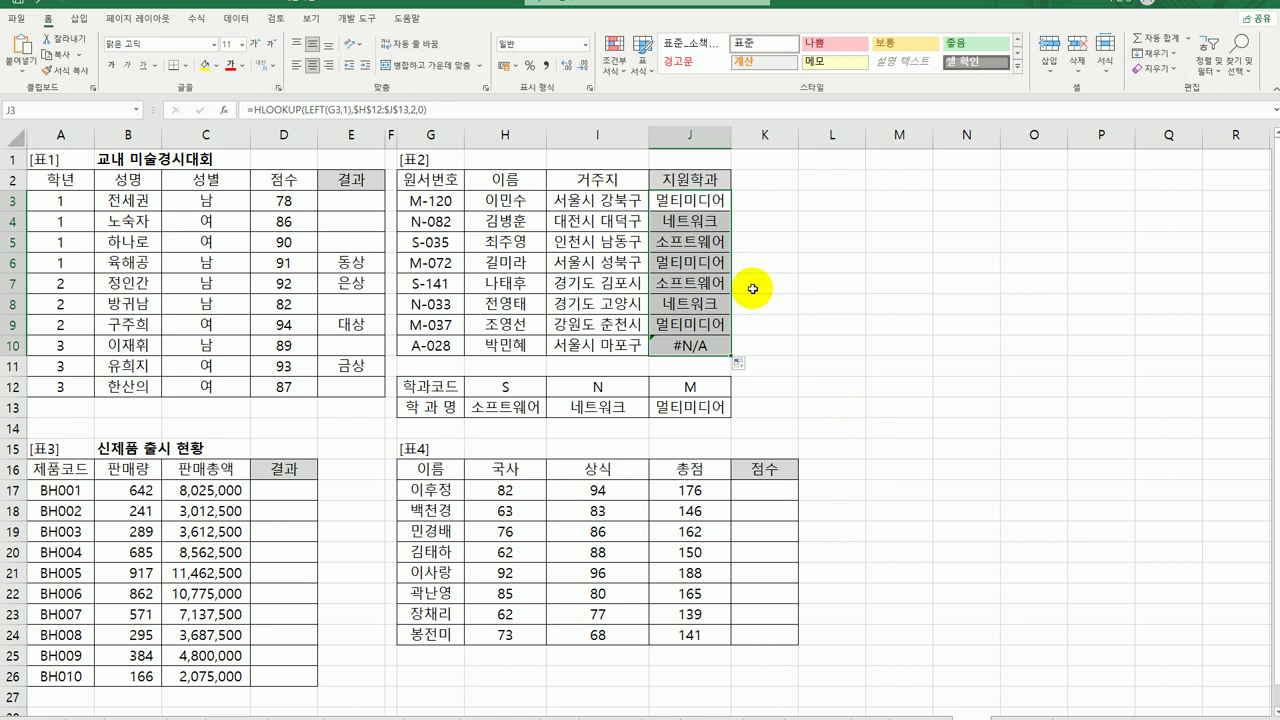
Wrap J3's HLOOKUP formula in an IFERROR function as its value and open the IFERROR function's arguments
{"action": "left_click", "coordinate": [702, 201]}
{"action": "double_click", "coordinate": [702, 201]}
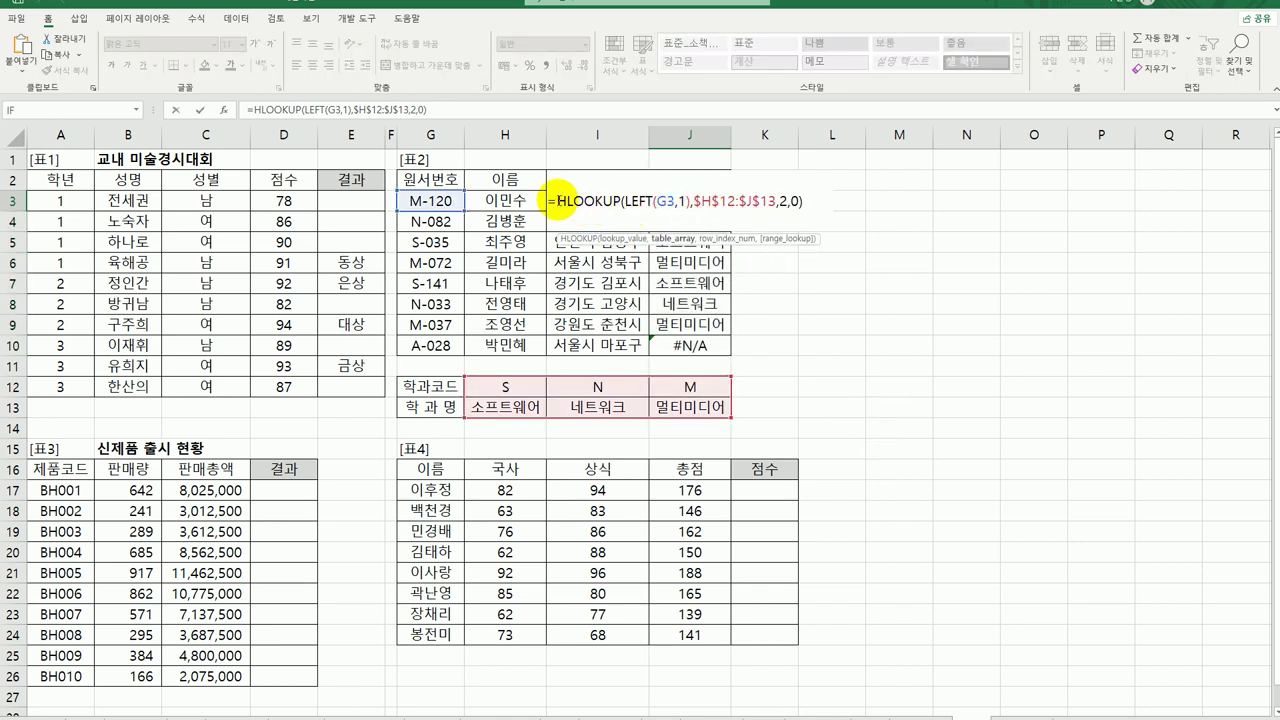
{"action": "type", "text": "IFERROR("}
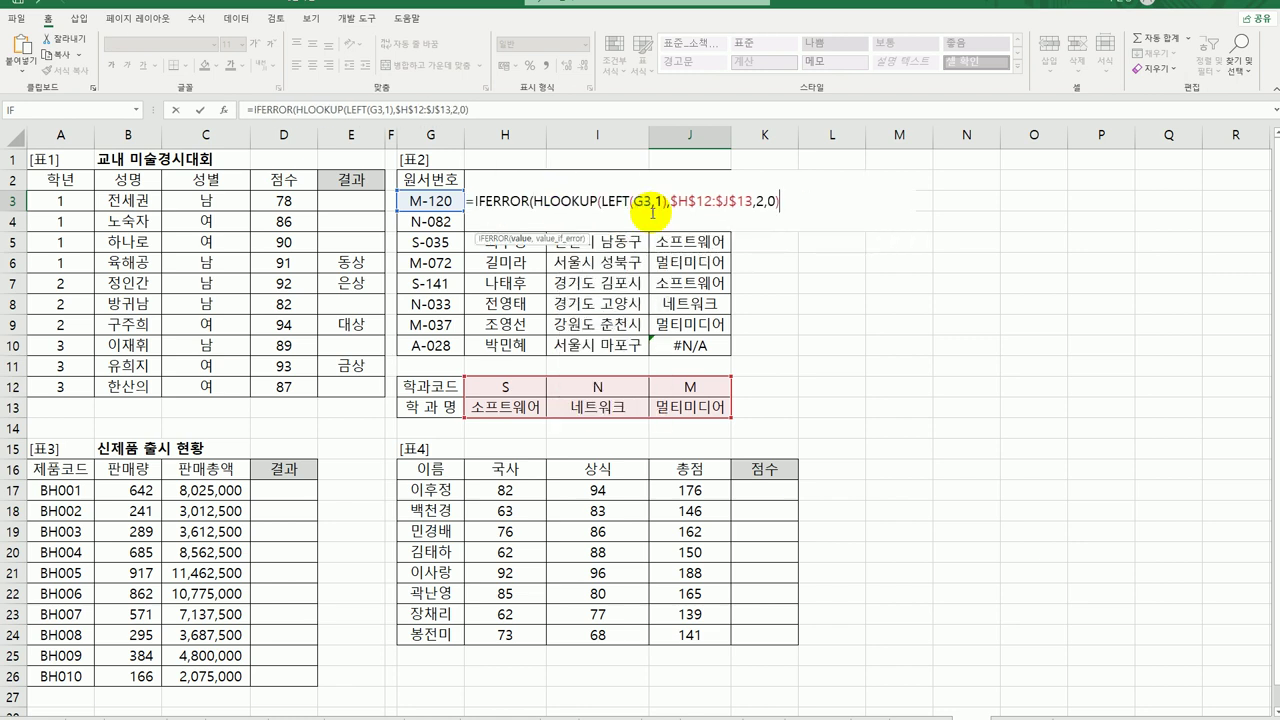
{"action": "type", "text": ","}
{"action": "key", "text": "BackSpace"}
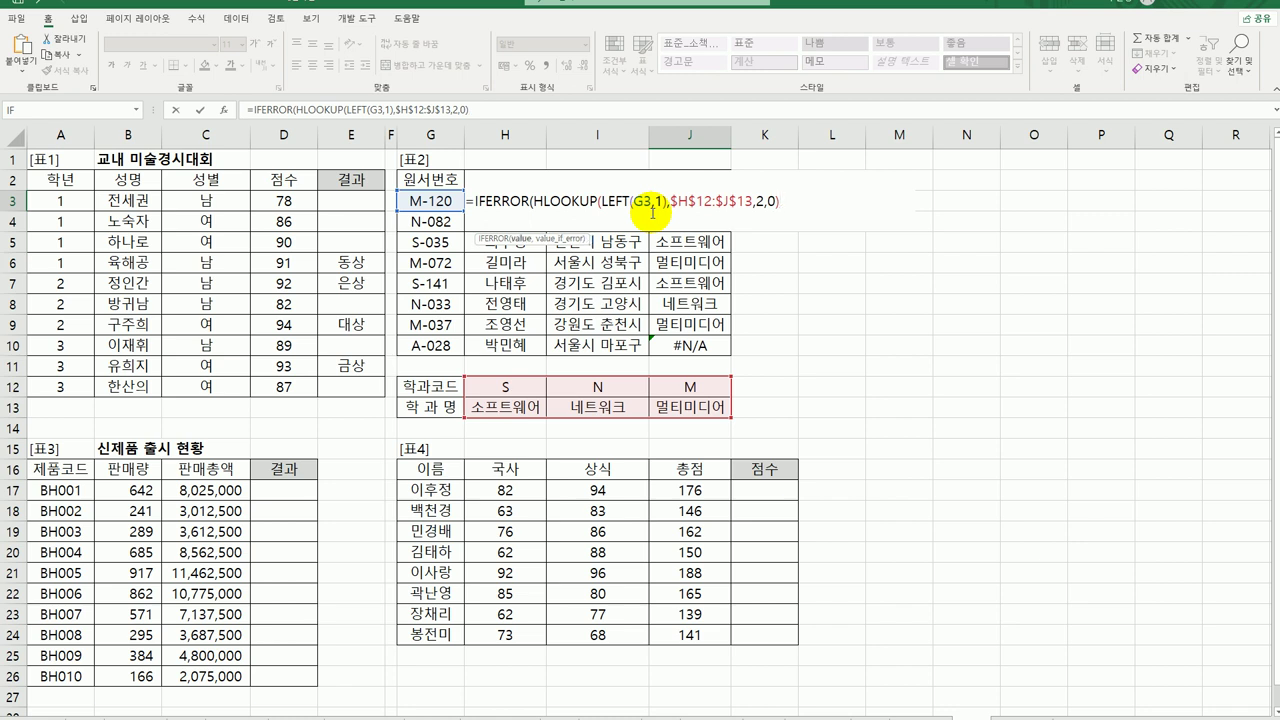
{"action": "left_click", "coordinate": [510, 201]}
{"action": "left_click", "coordinate": [223, 110]}
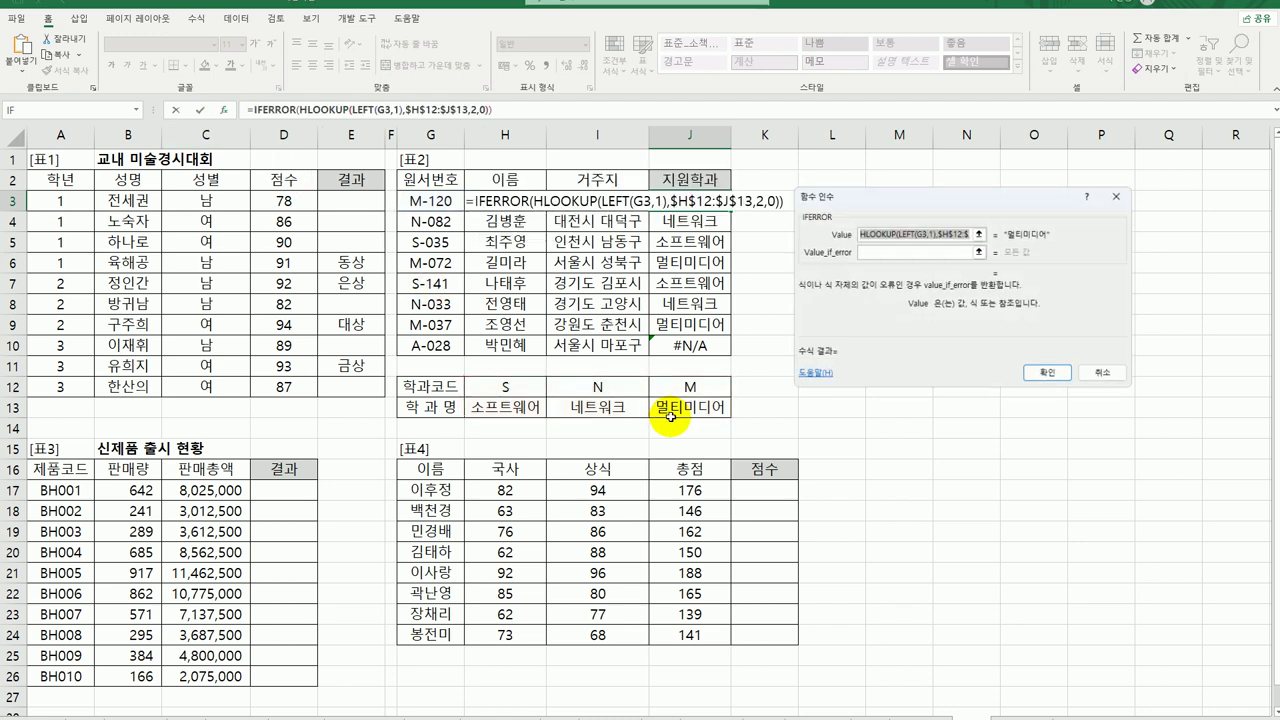
Make J3's IFERROR return 코드오류 on errors and fill the formula down to J10
{"action": "left_click", "coordinate": [873, 250]}
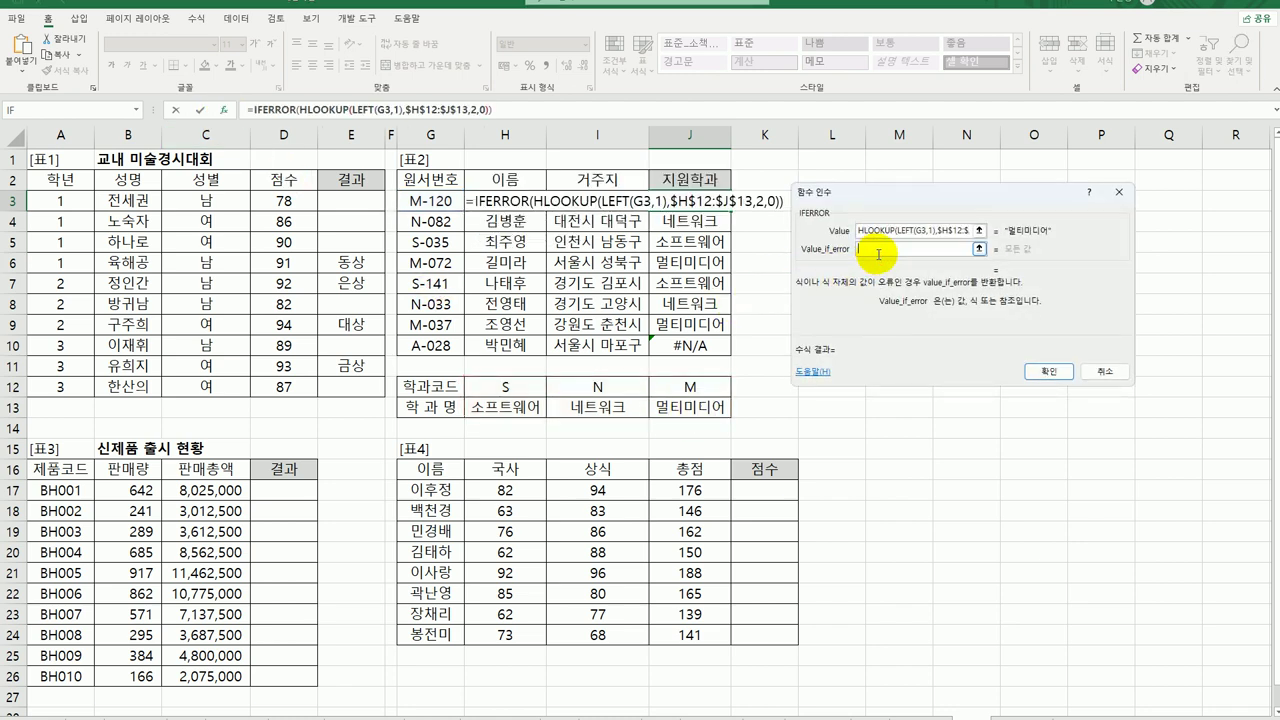
{"action": "type", "text": "zhem"}
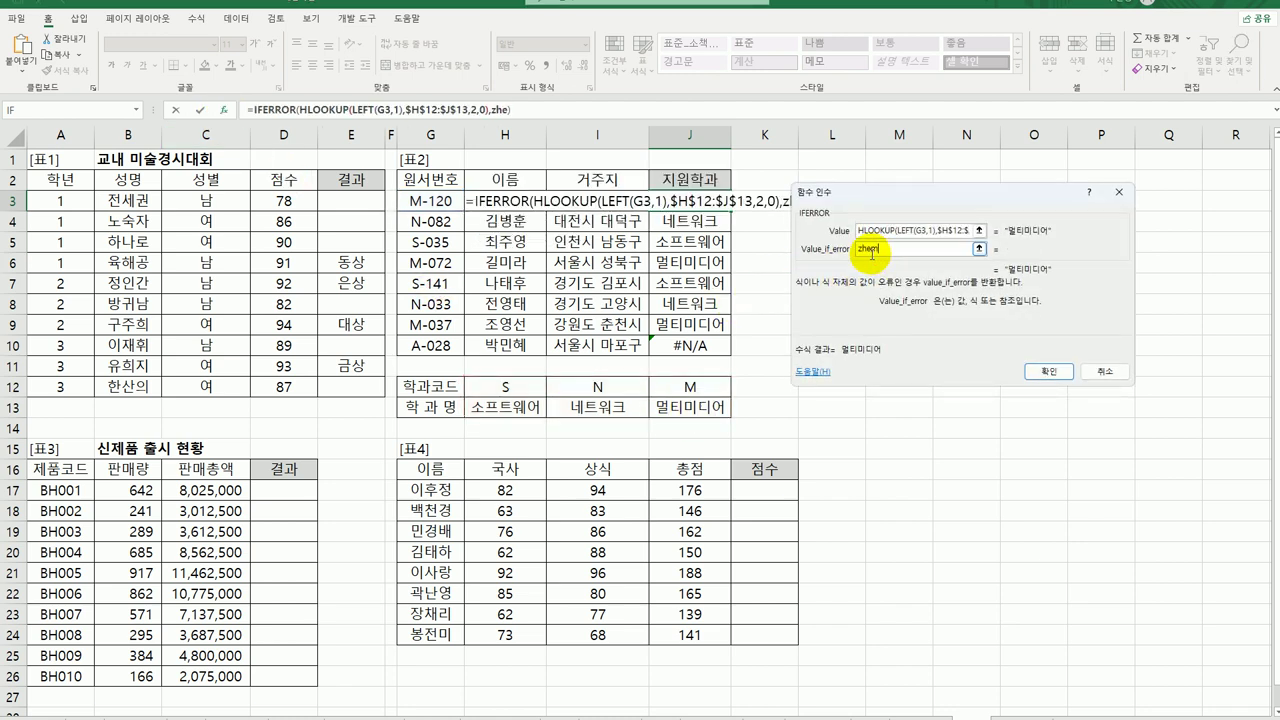
{"action": "key", "text": "BackSpace"}
{"action": "key", "text": "BackSpace"}
{"action": "key", "text": "BackSpace"}
{"action": "key", "text": "BackSpace"}
{"action": "type", "text": "코드오류"}
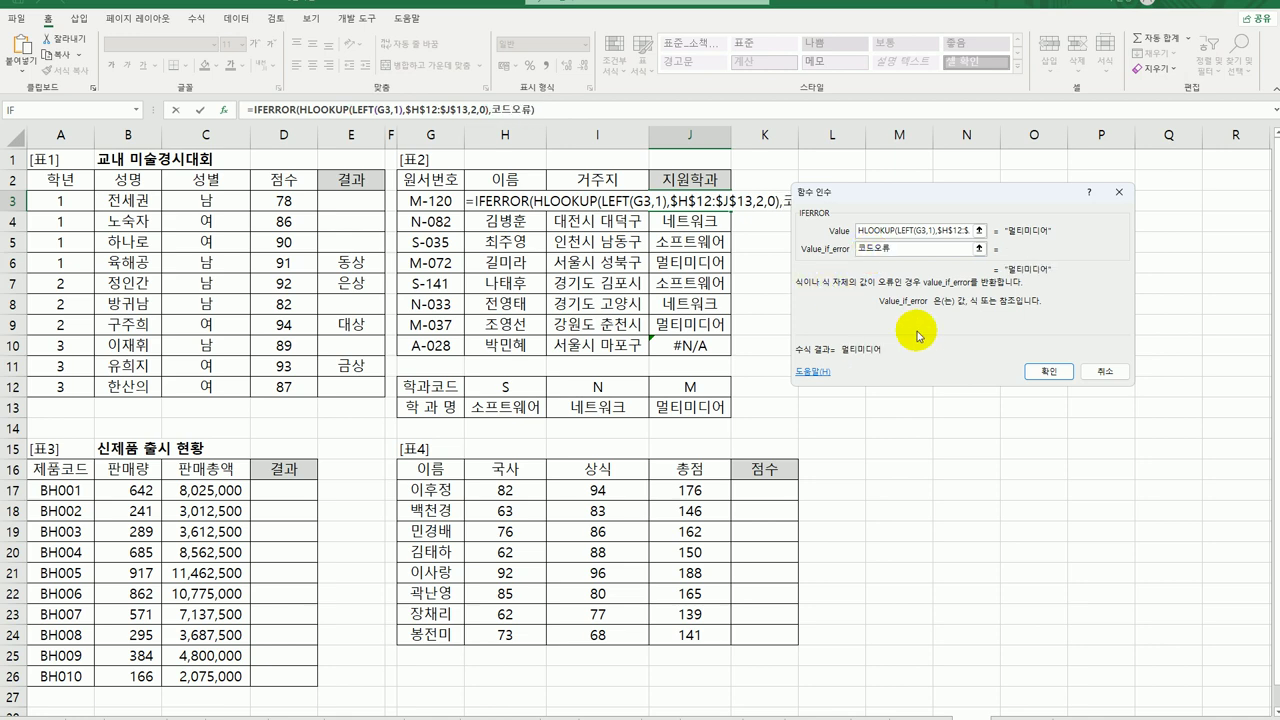
{"action": "left_click", "coordinate": [1046, 371]}
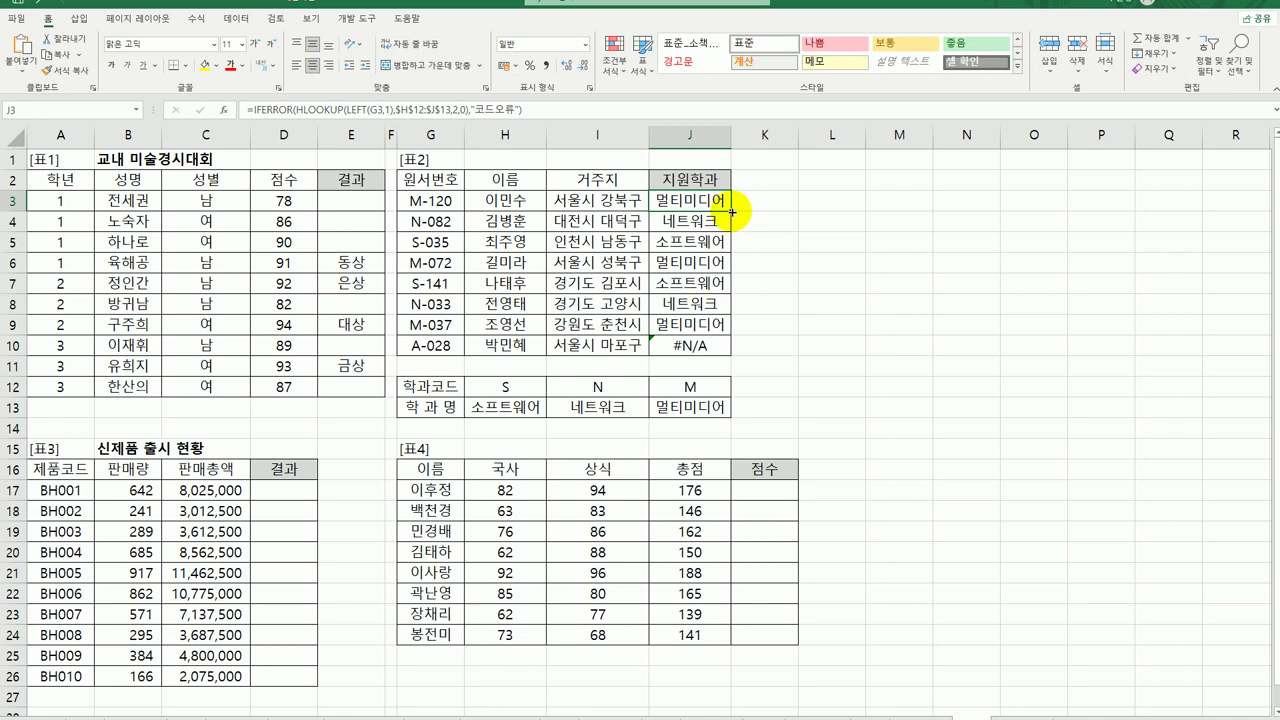
{"action": "left_click_drag", "start_coordinate": [730, 209], "coordinate": [723, 346]}
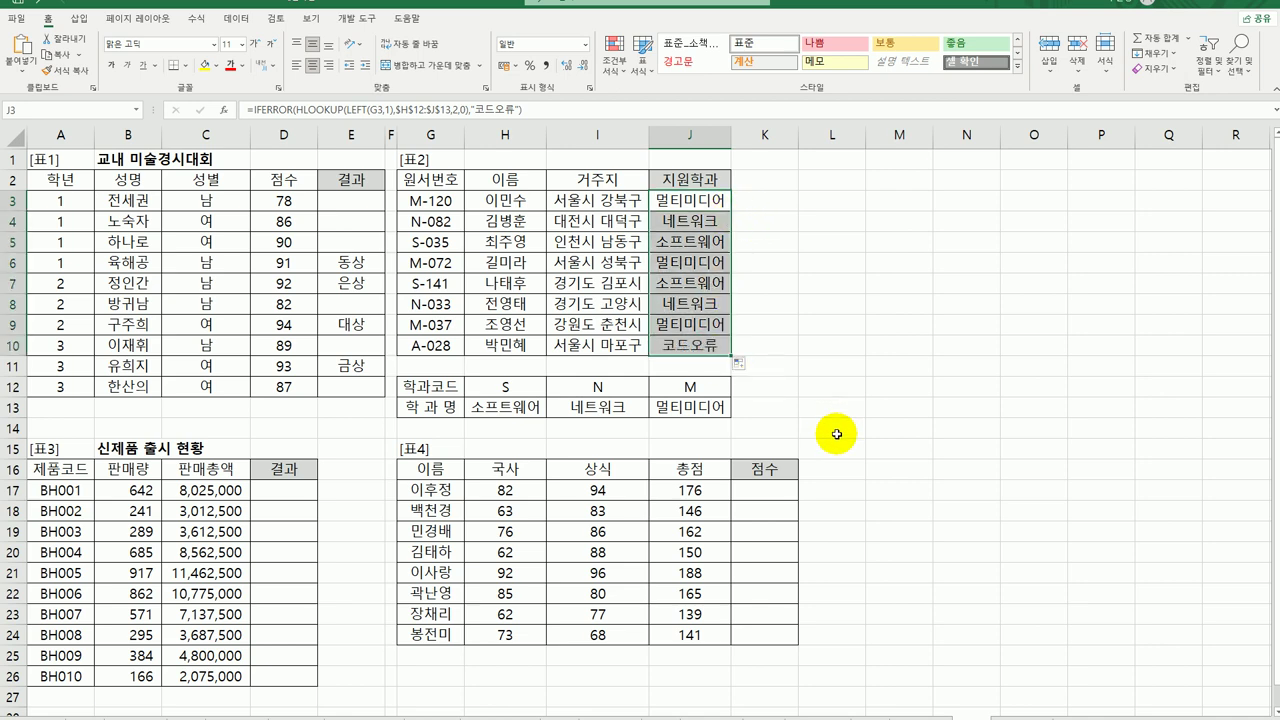
Enter =LARGE($C$17:$C$26,5) in D17 of 표3 and fill the formula down to D26
{"action": "left_click", "coordinate": [316, 492]}
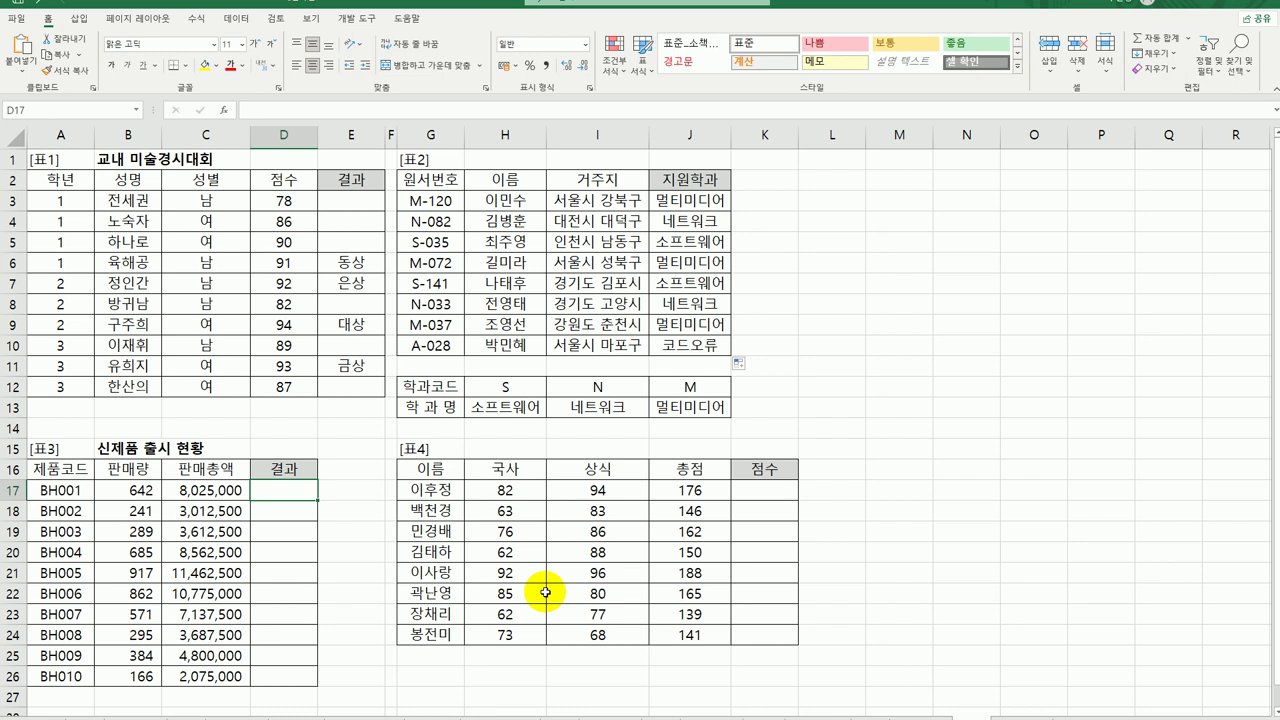
{"action": "type", "text": "="}
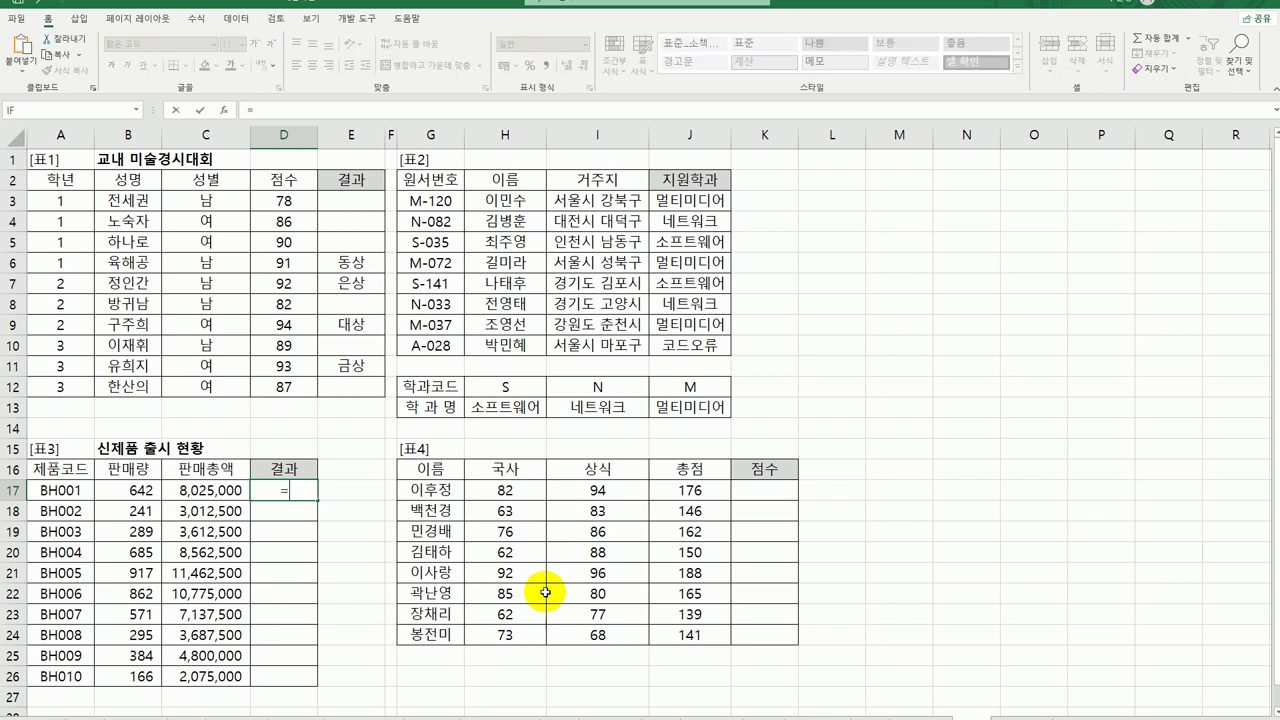
{"action": "type", "text": "lar"}
{"action": "key", "text": "Tab"}
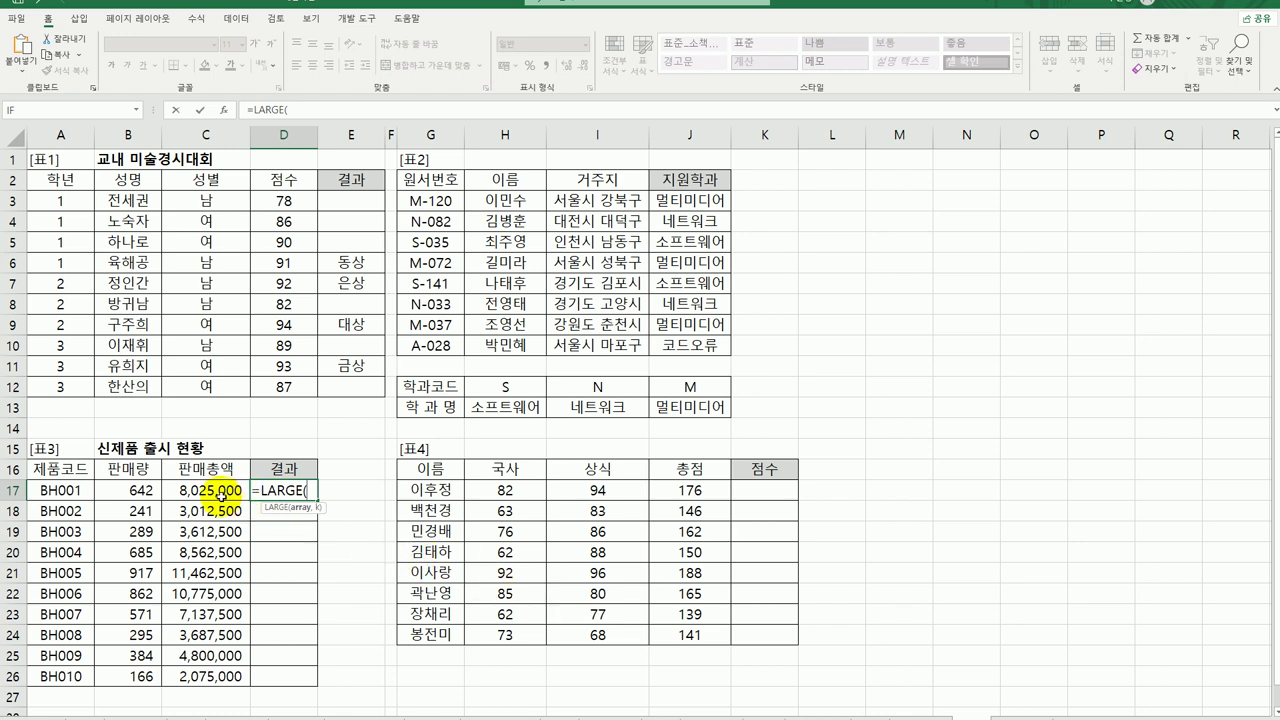
{"action": "left_click_drag", "start_coordinate": [220, 495], "coordinate": [229, 686]}
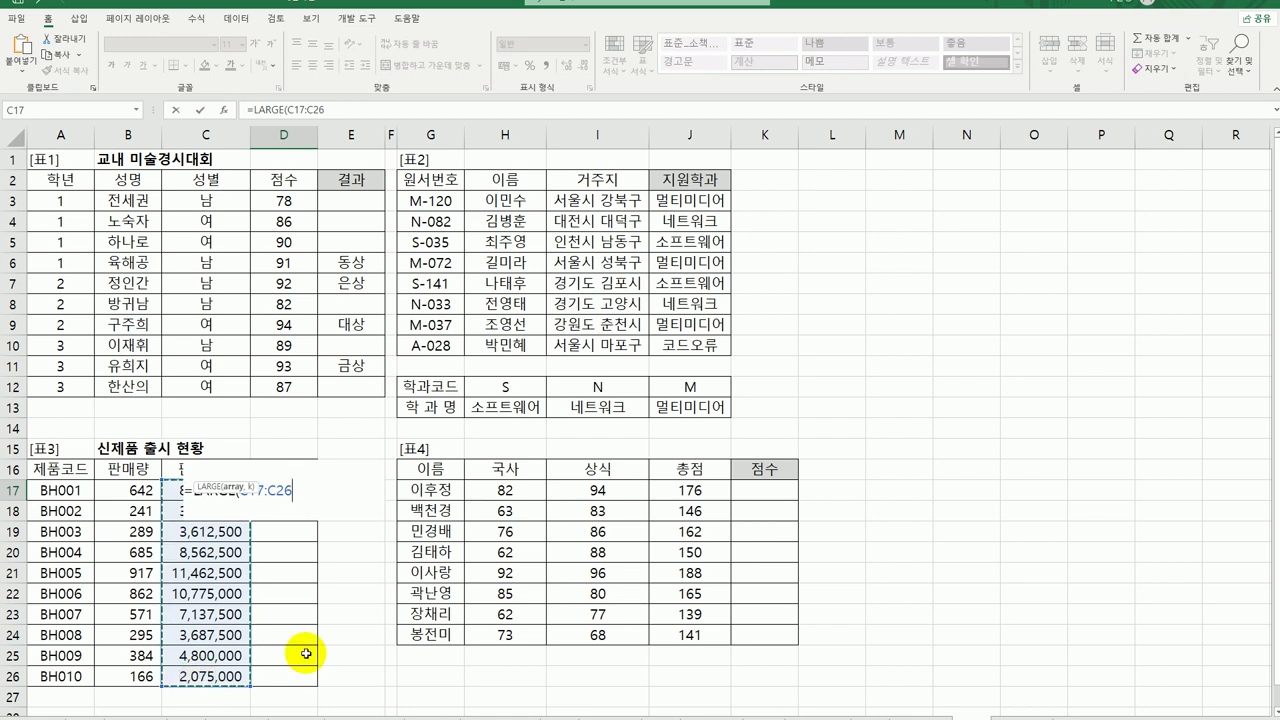
{"action": "key", "text": "F4"}
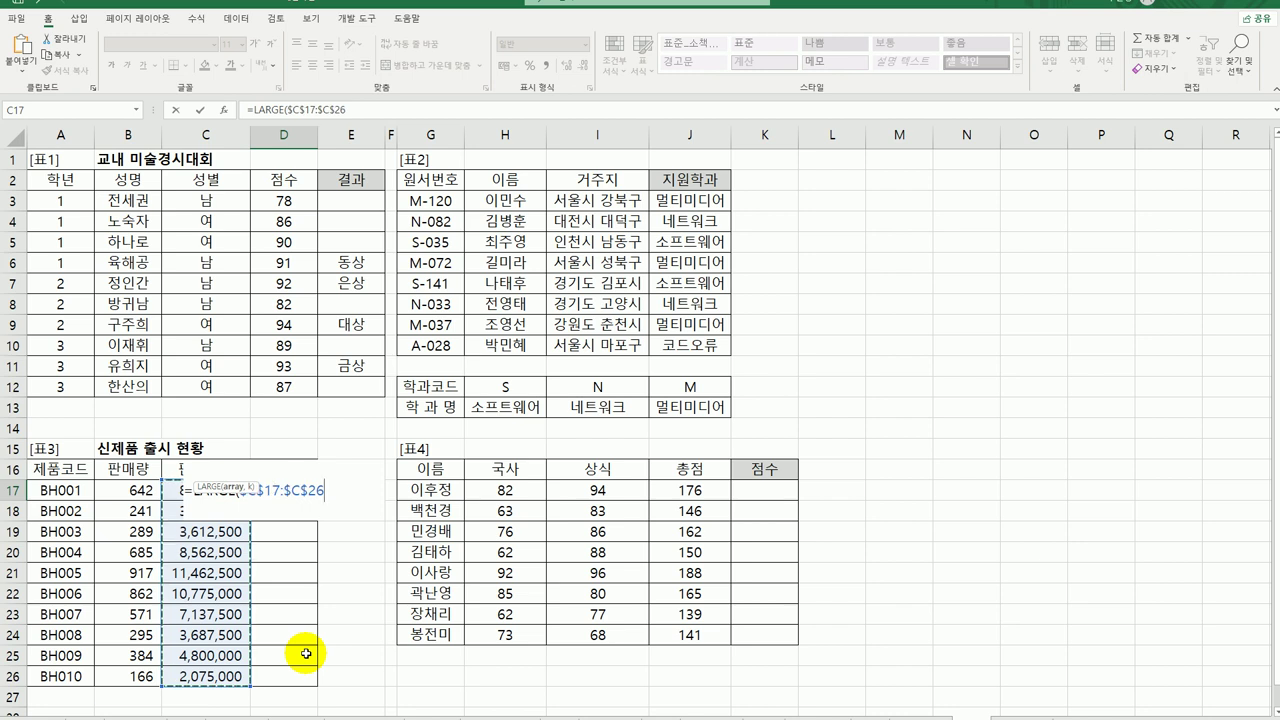
{"action": "type", "text": ","}
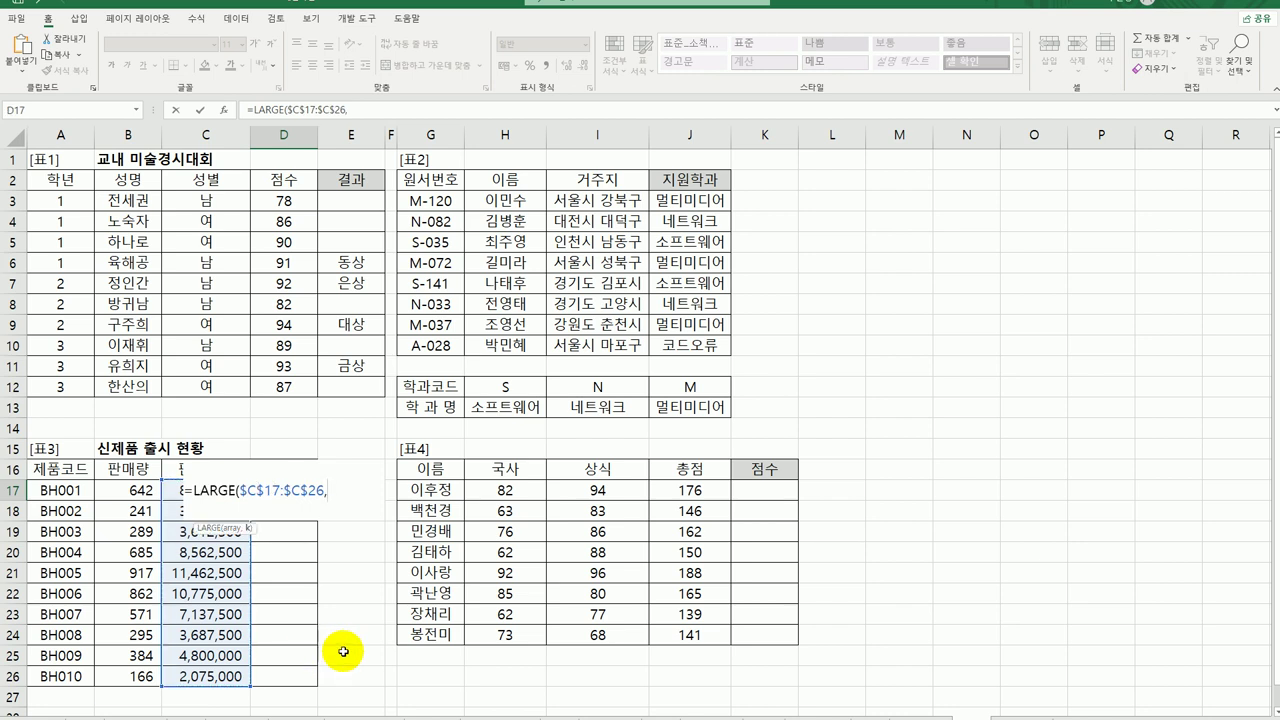
{"action": "type", "text": "5"}
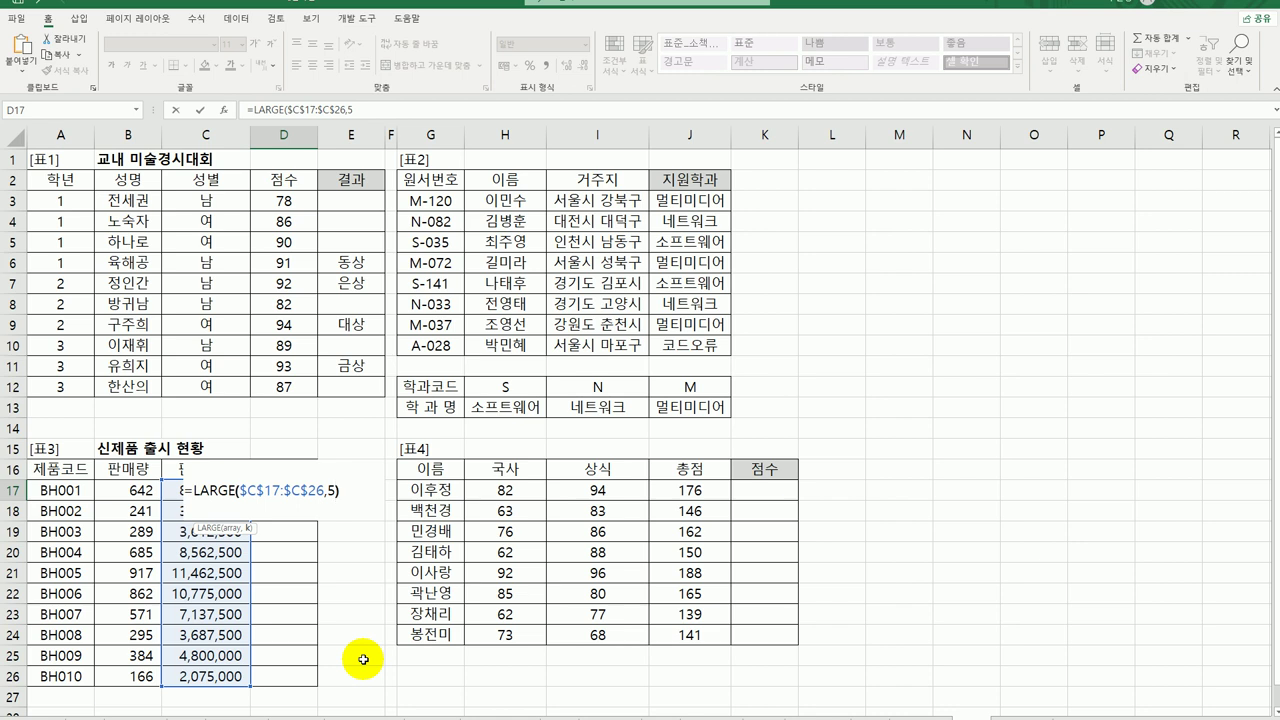
{"action": "type", "text": ")"}
{"action": "key", "text": "Return"}
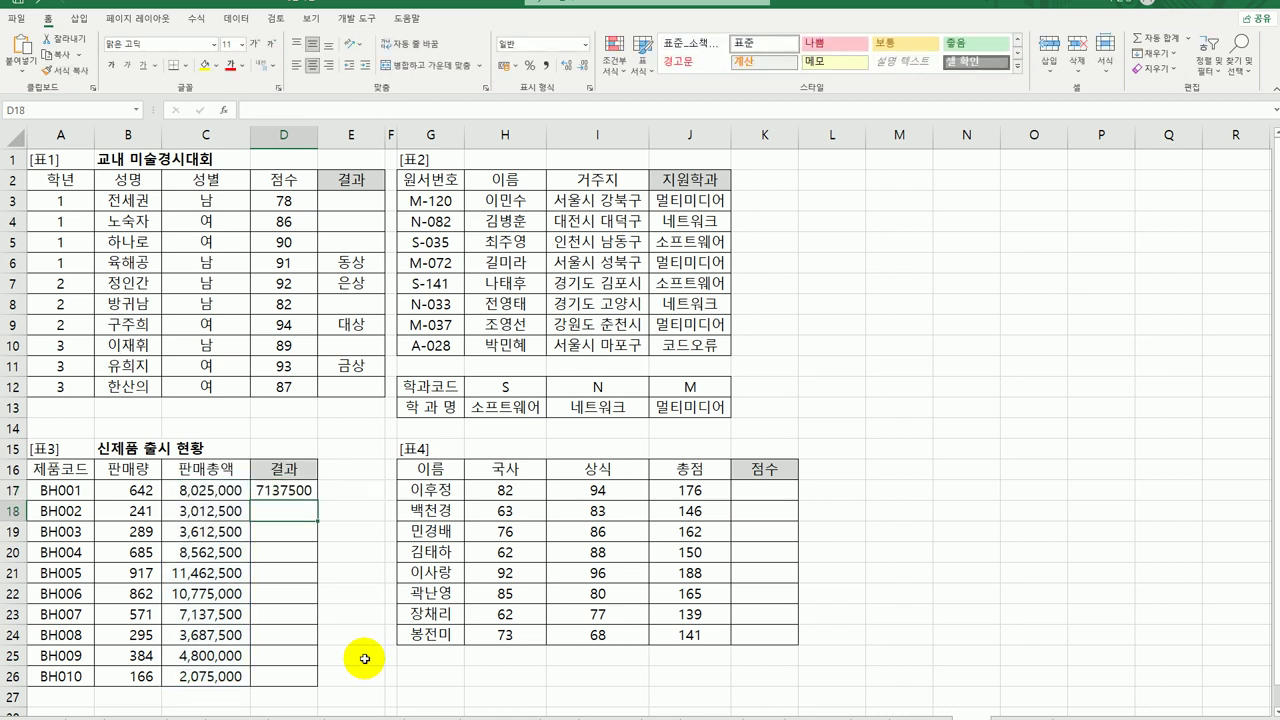
{"action": "left_click", "coordinate": [287, 487]}
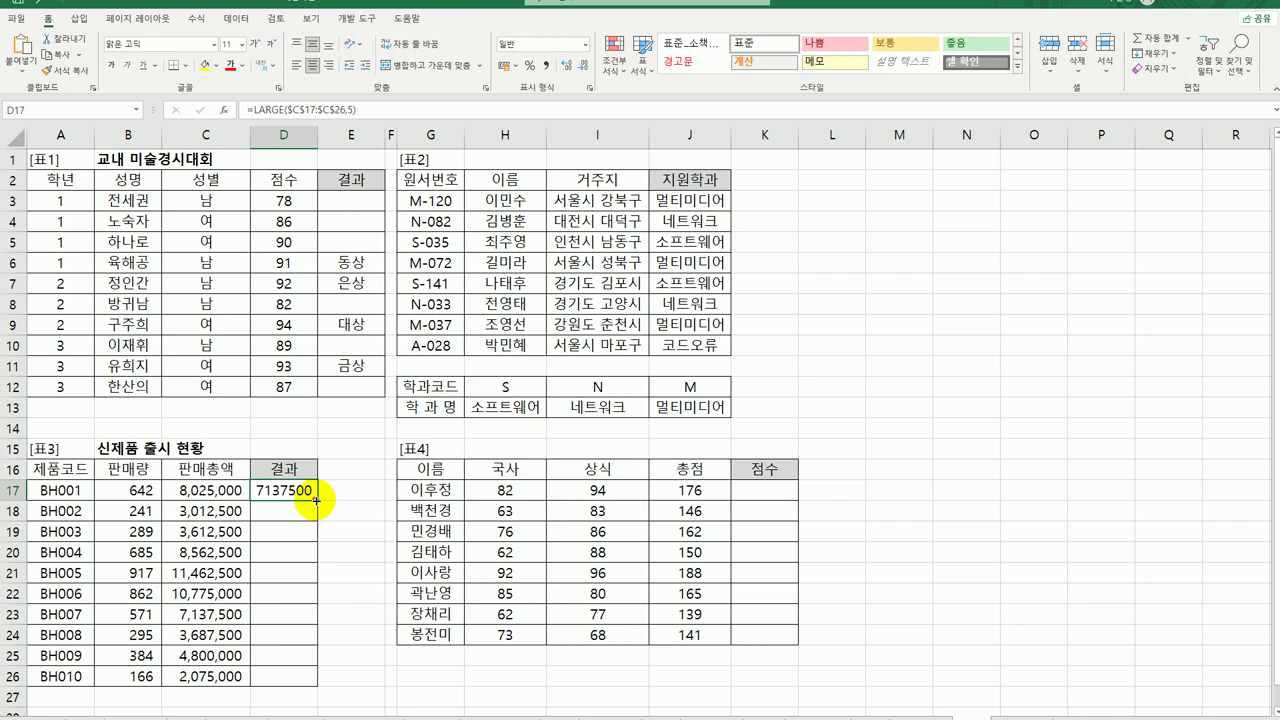
{"action": "left_click_drag", "start_coordinate": [316, 500], "coordinate": [337, 677]}
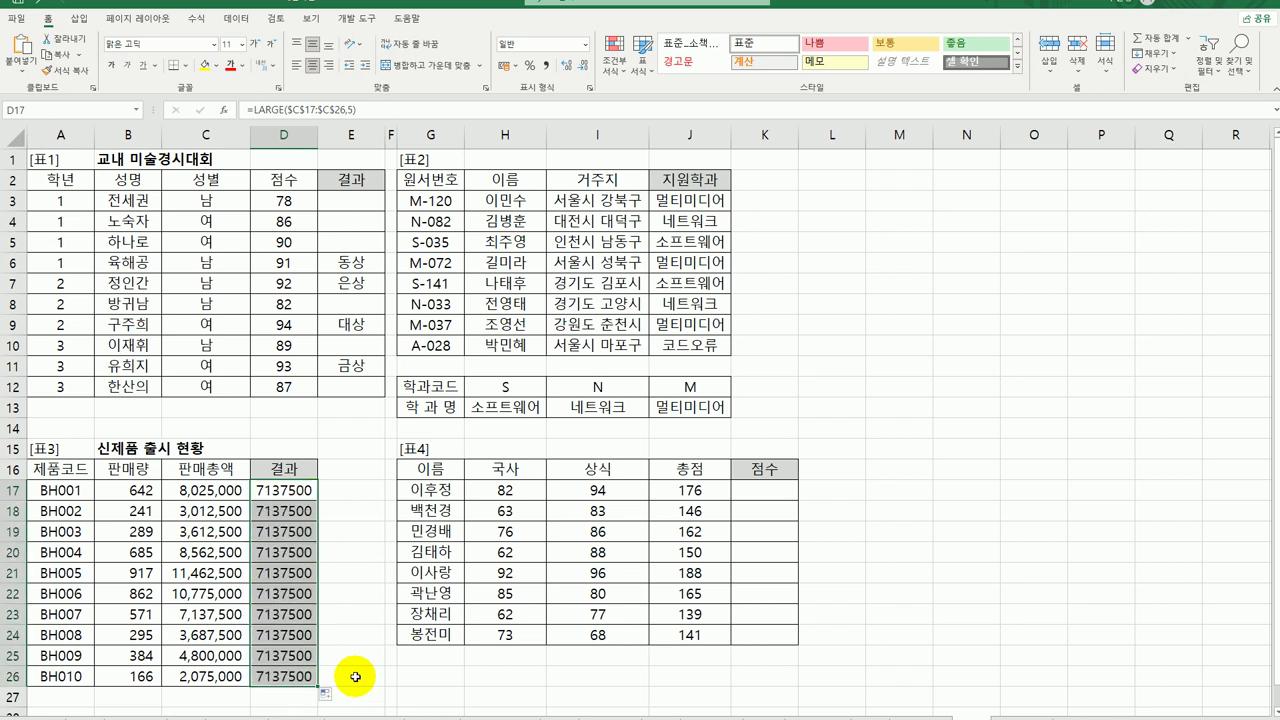
Wrap D17's LARGE formula in an IF function as its logical test and open the IF function's arguments
{"action": "left_click", "coordinate": [287, 490]}
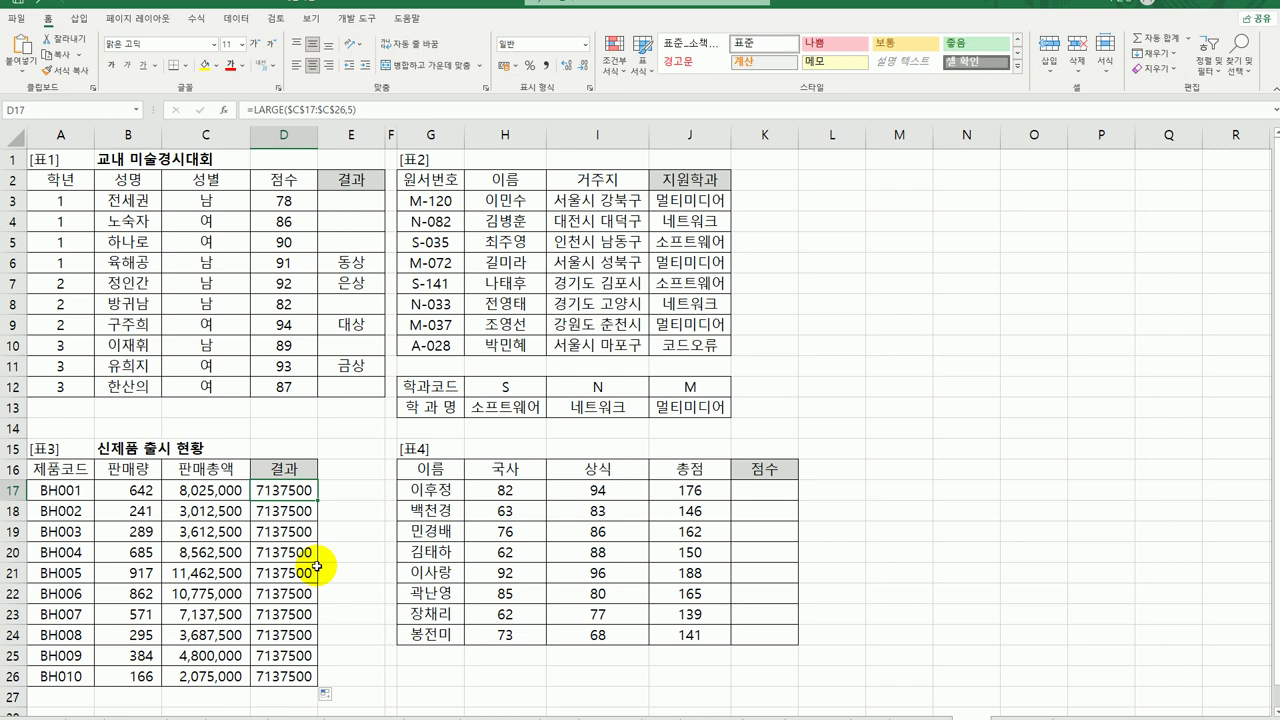
{"action": "double_click", "coordinate": [277, 495]}
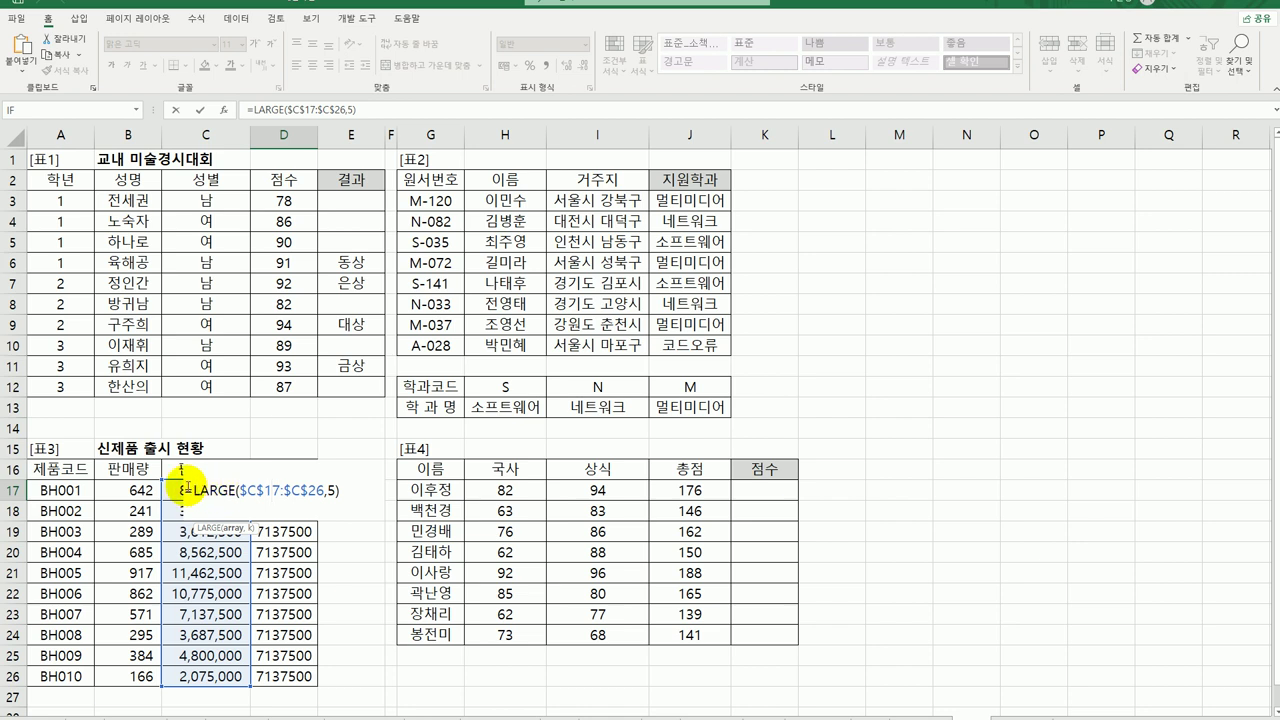
{"action": "key", "text": "Home"}
{"action": "key", "text": "Right"}
{"action": "type", "text": "IF("}
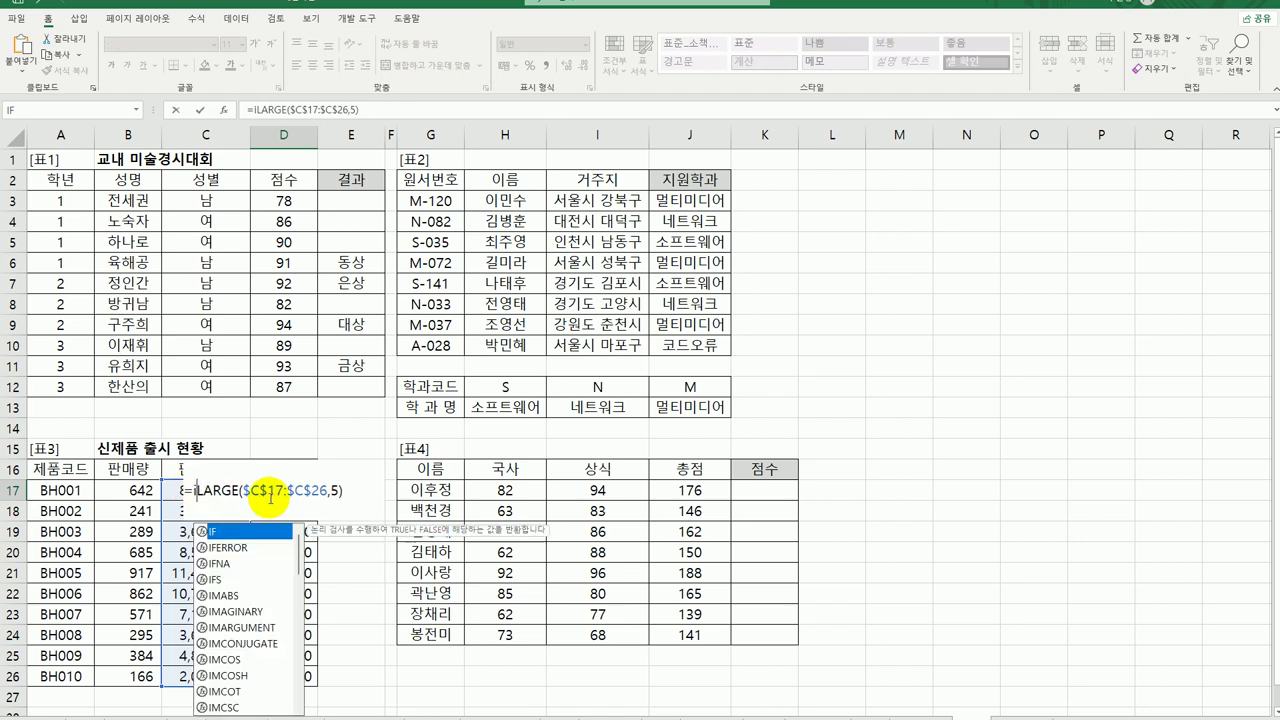
{"action": "left_click", "coordinate": [202, 503]}
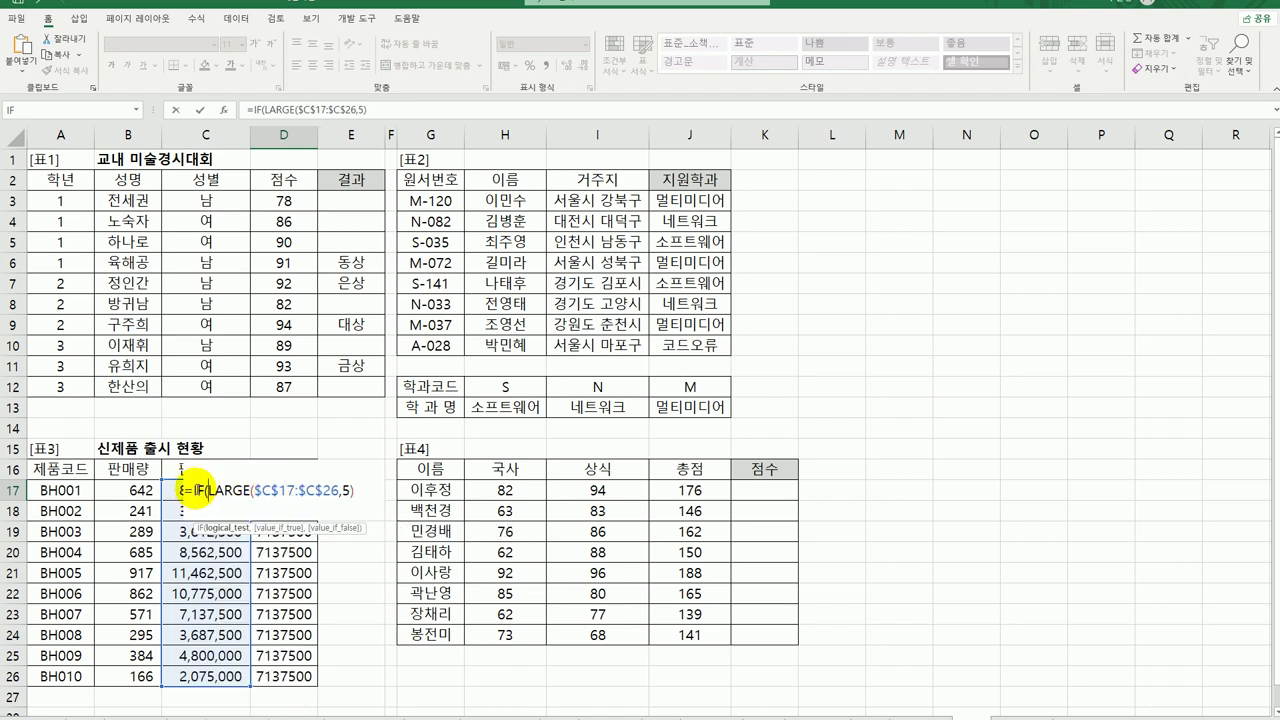
{"action": "left_click", "coordinate": [224, 112]}
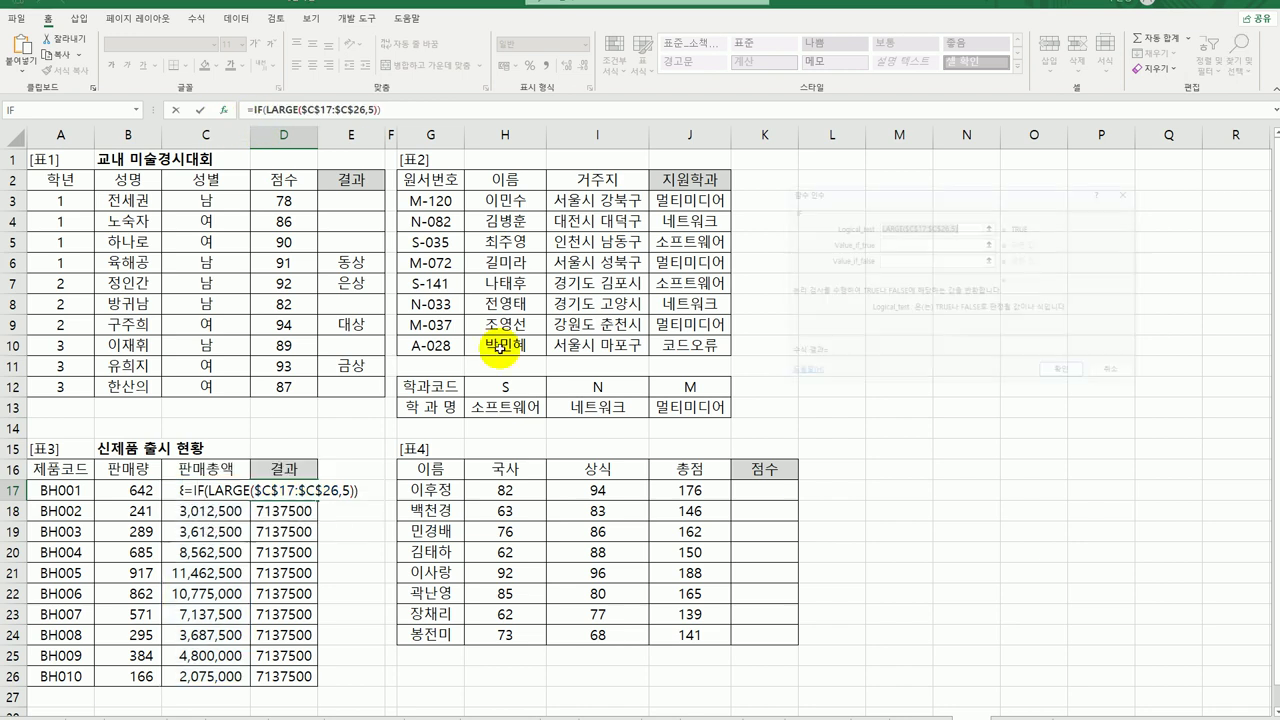
Complete the IF function's logical test so the LARGE value is less than or equal to C17
{"action": "left_click", "coordinate": [963, 221]}
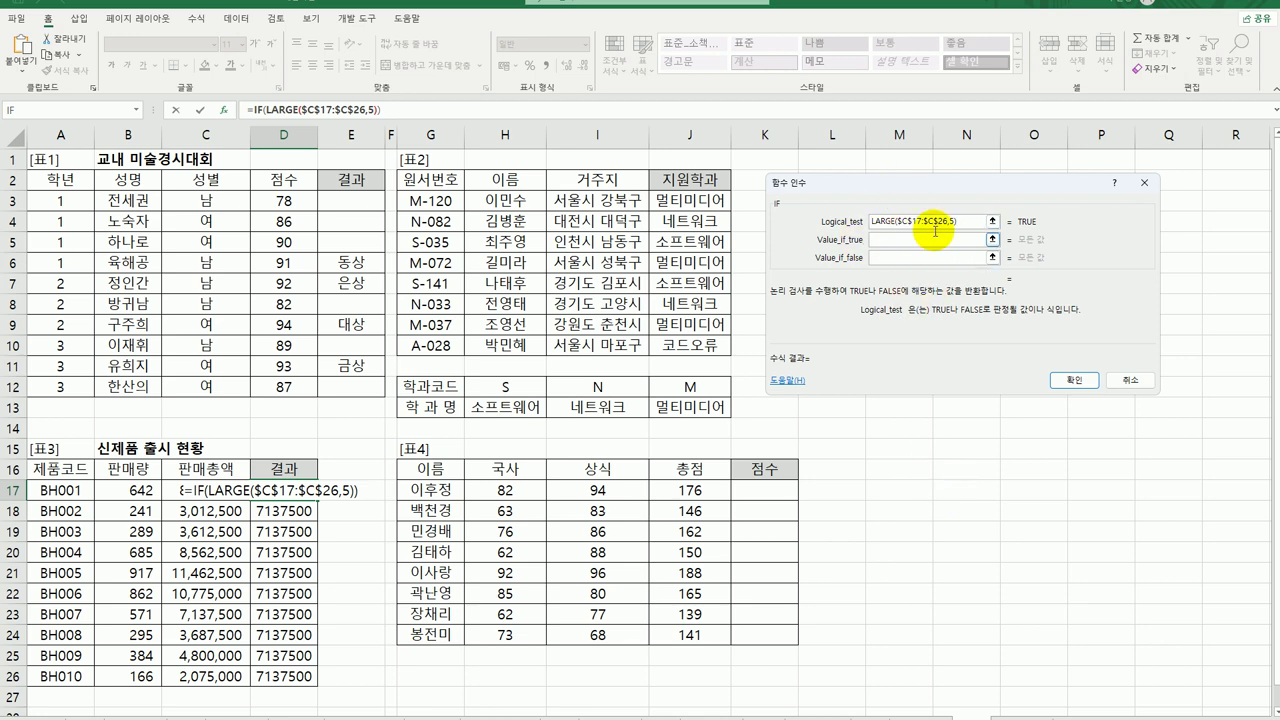
{"action": "type", "text": "<"}
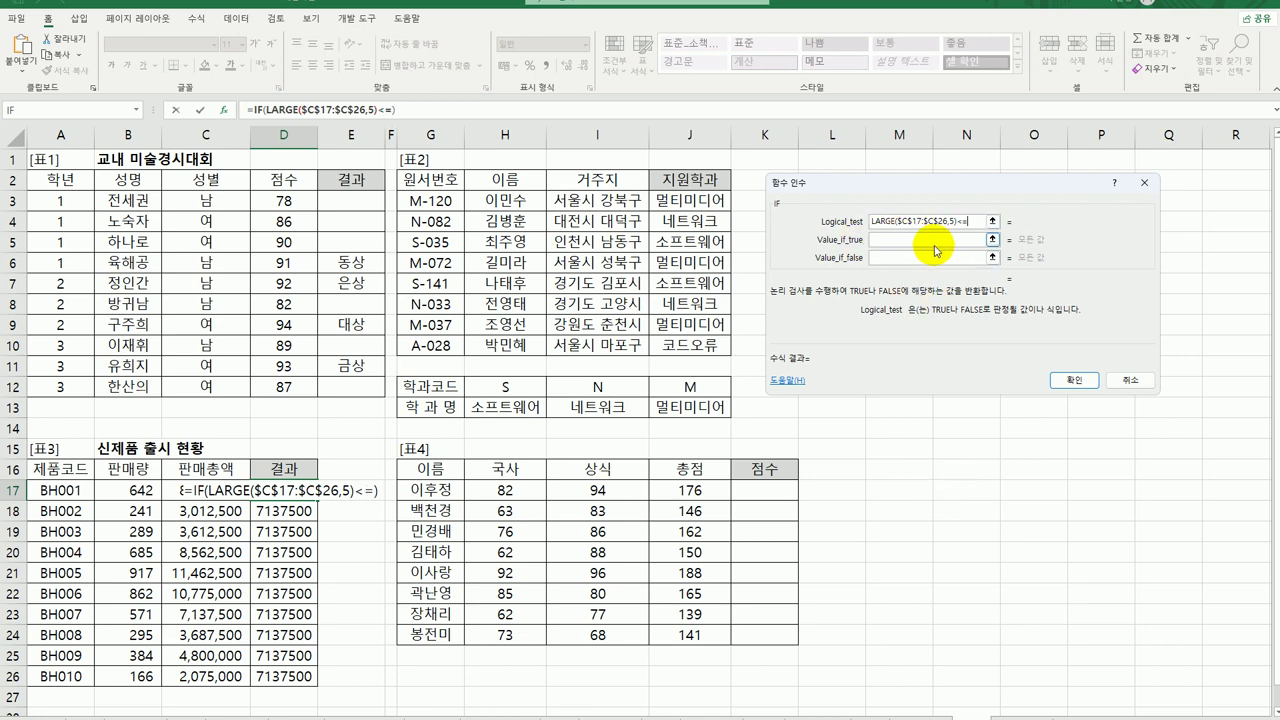
{"action": "type", "text": "="}
{"action": "left_click", "coordinate": [181, 489]}
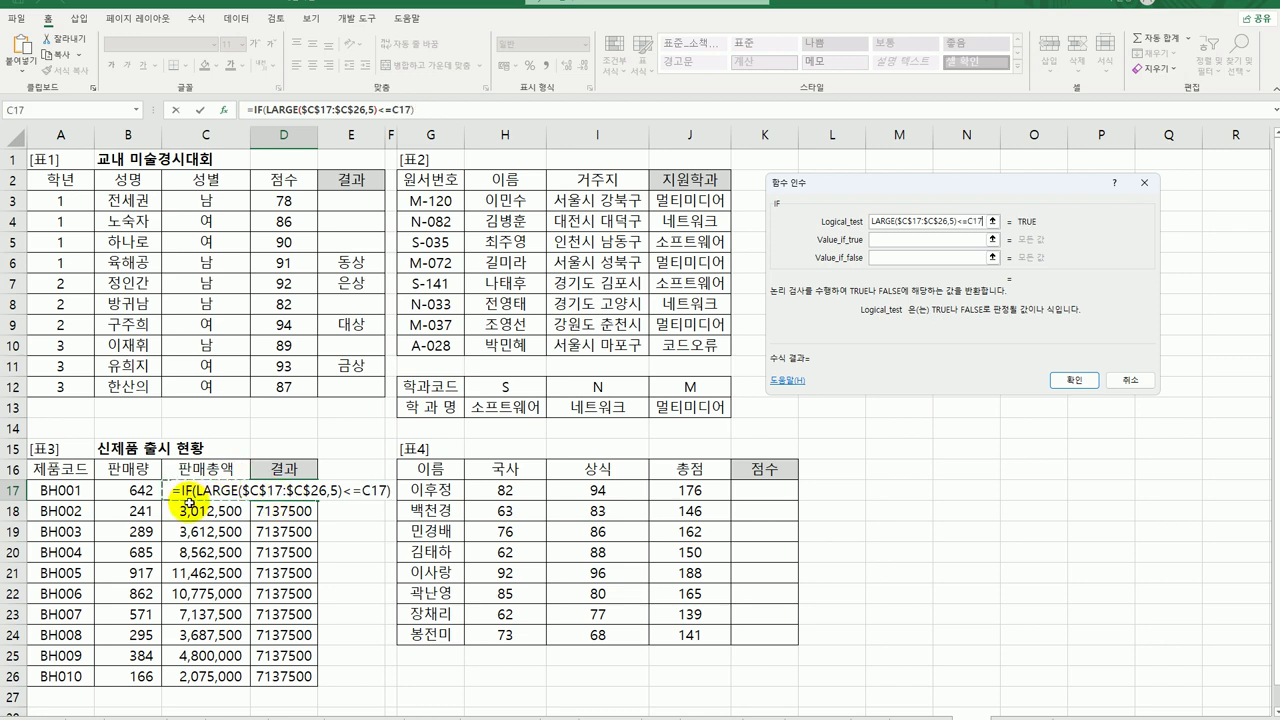
Set the IF function to return 재생산 when the test is true and 생산중단 when it is false
{"action": "left_click", "coordinate": [897, 256]}
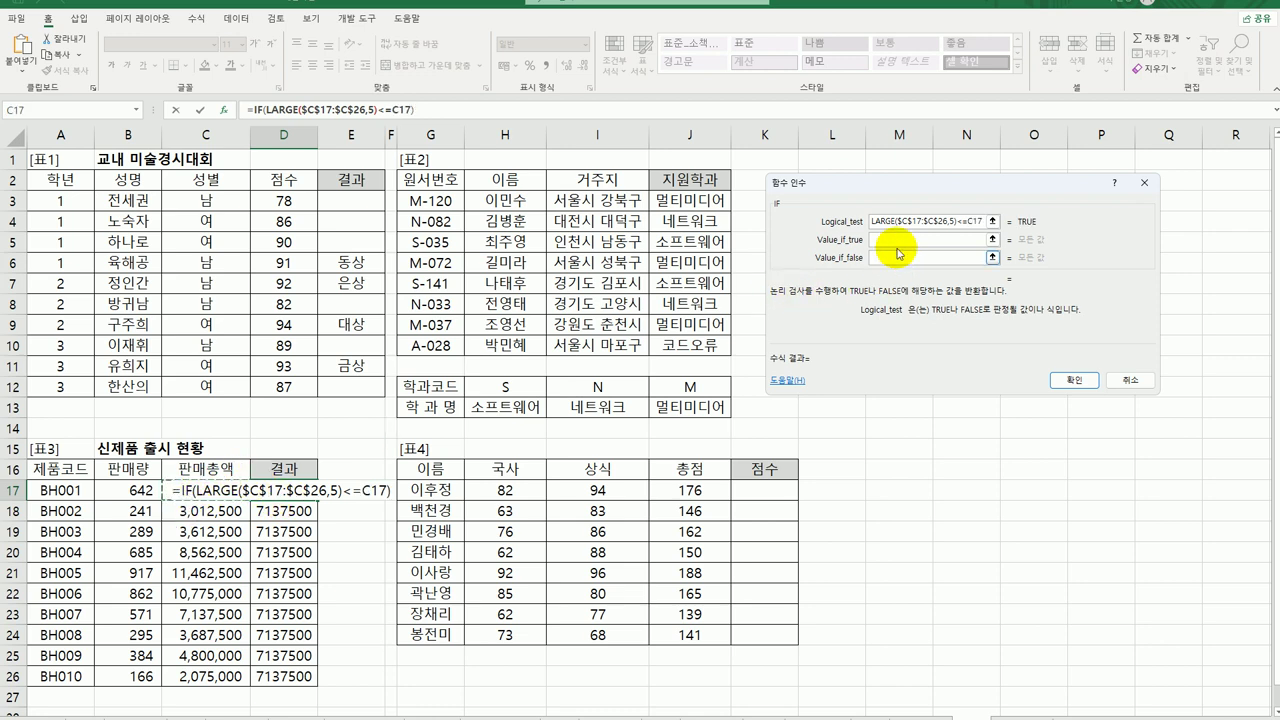
{"action": "left_click", "coordinate": [897, 239]}
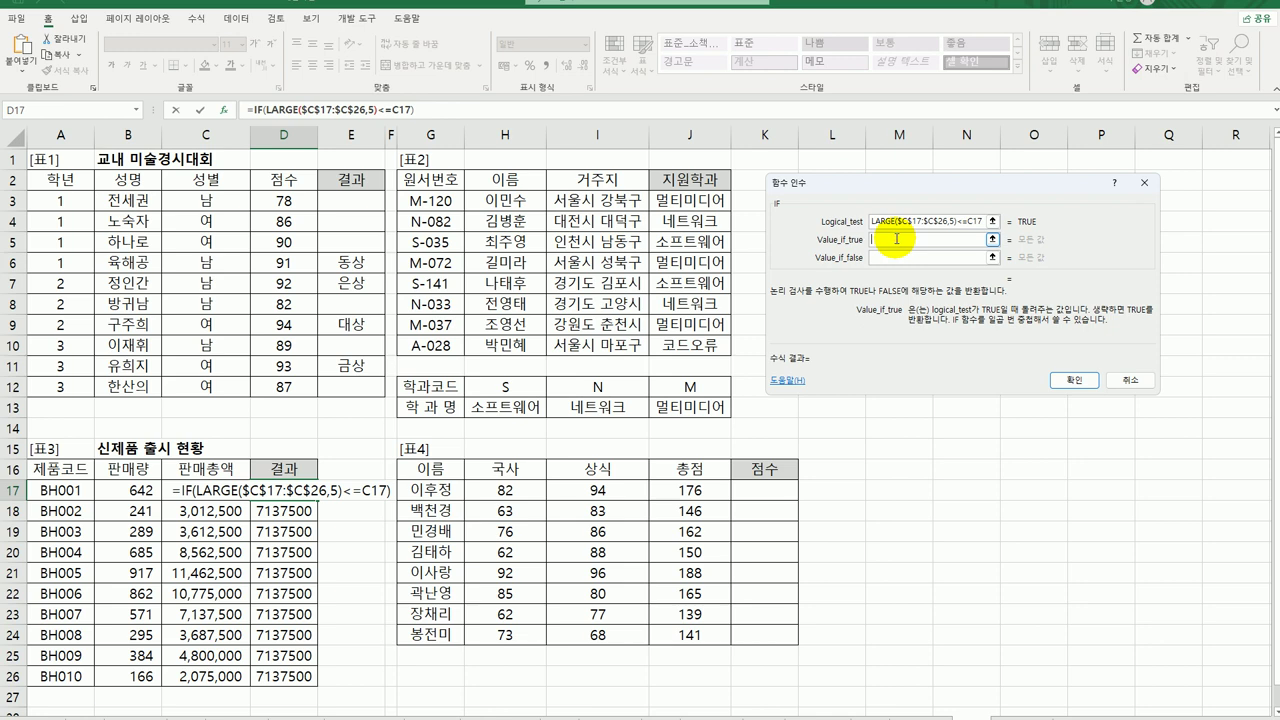
{"action": "type", "text": "재새"}
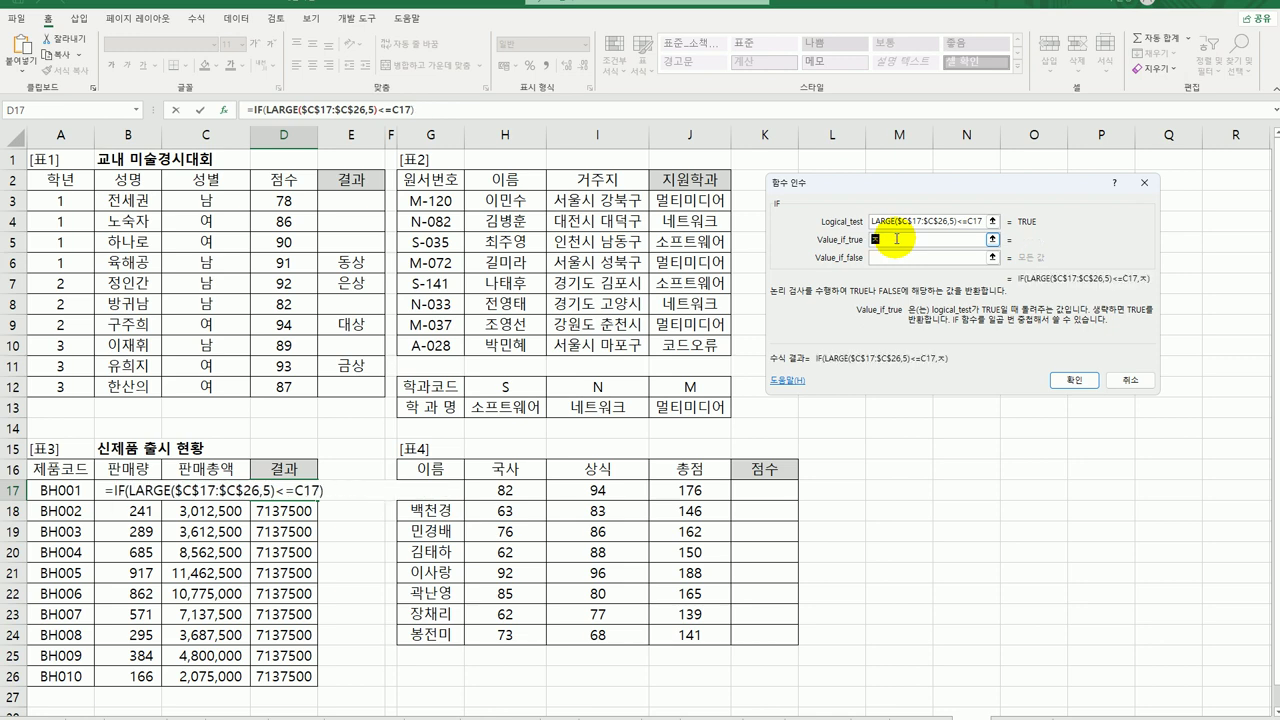
{"action": "type", "text": "생산"}
{"action": "key", "text": "Tab"}
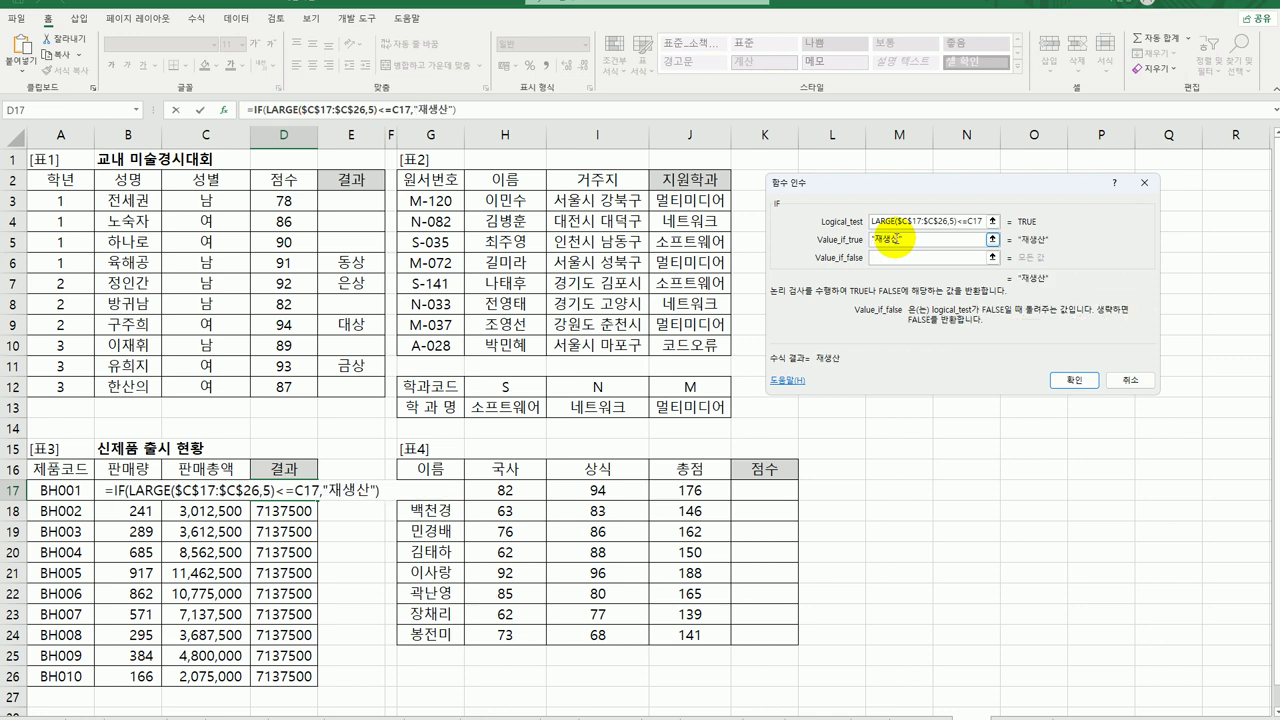
{"action": "type", "text": "생산중단"}
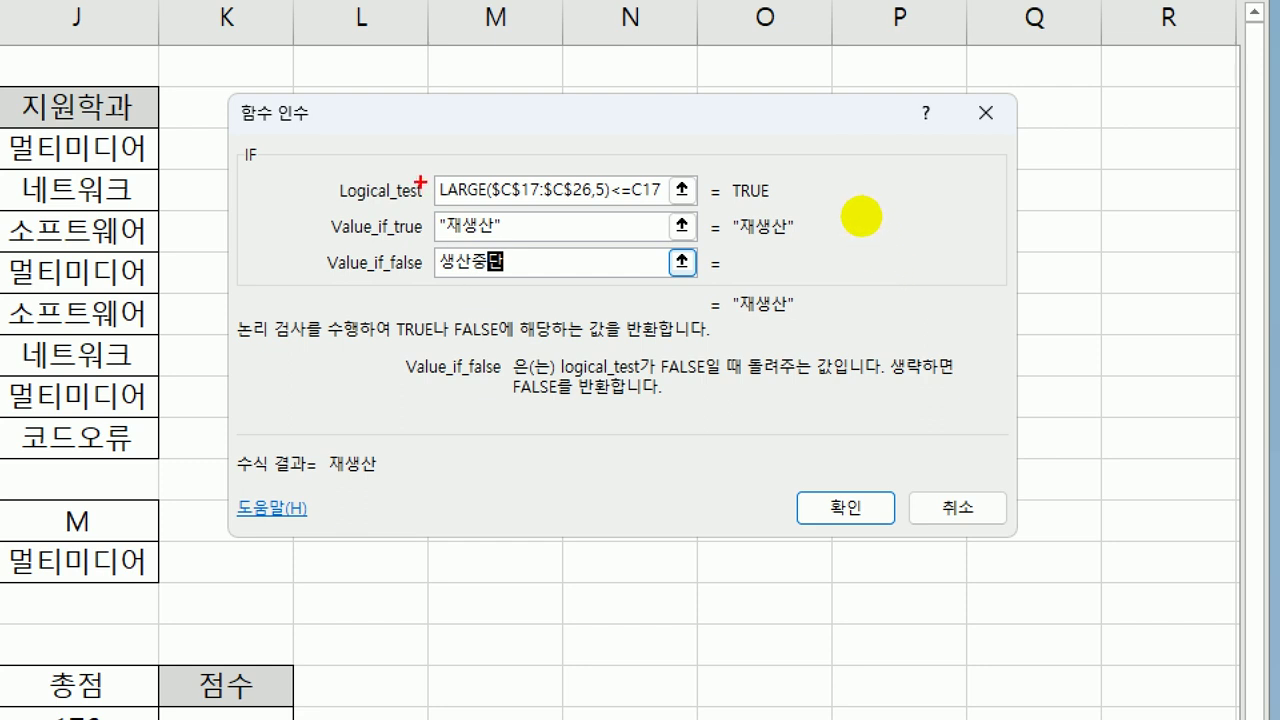
{"action": "left_click_drag", "start_coordinate": [443, 211], "coordinate": [589, 213]}
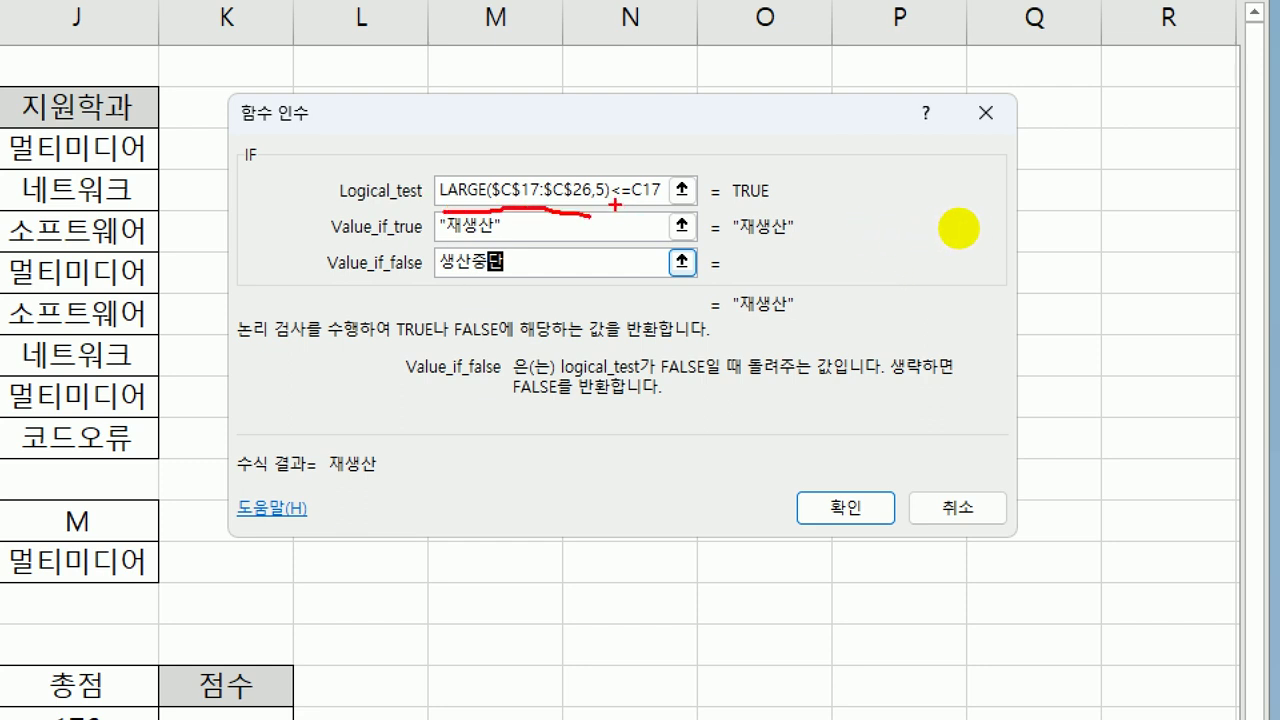
{"action": "left_click_drag", "start_coordinate": [615, 208], "coordinate": [660, 211]}
{"action": "left_click", "coordinate": [518, 233]}
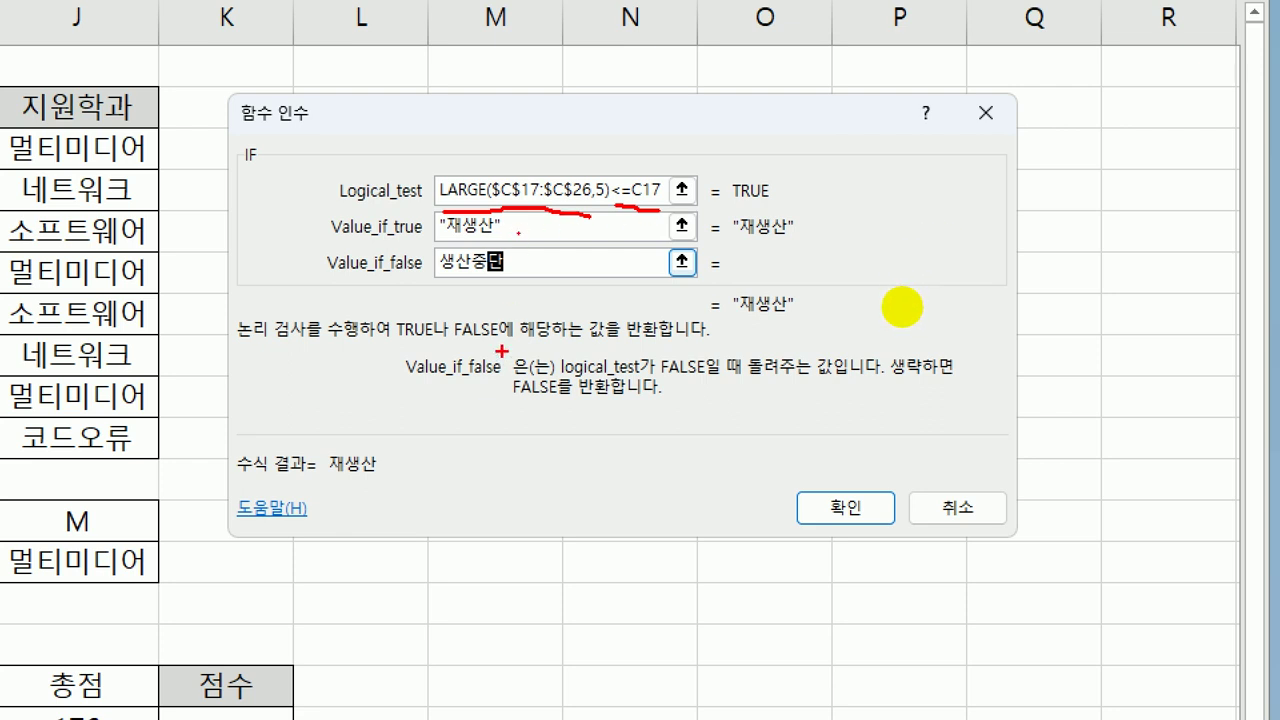
{"action": "left_click", "coordinate": [519, 279]}
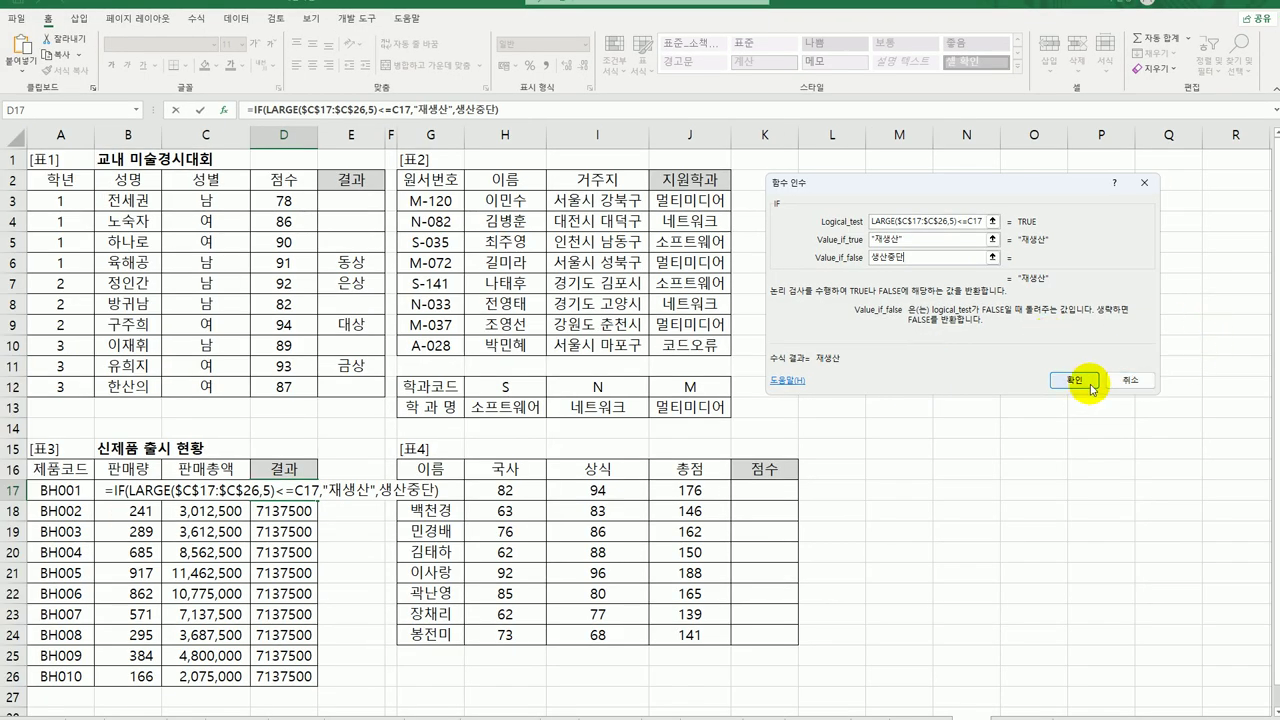
Apply the IF formula to D17 and fill it down to D26
{"action": "left_click", "coordinate": [1073, 380]}
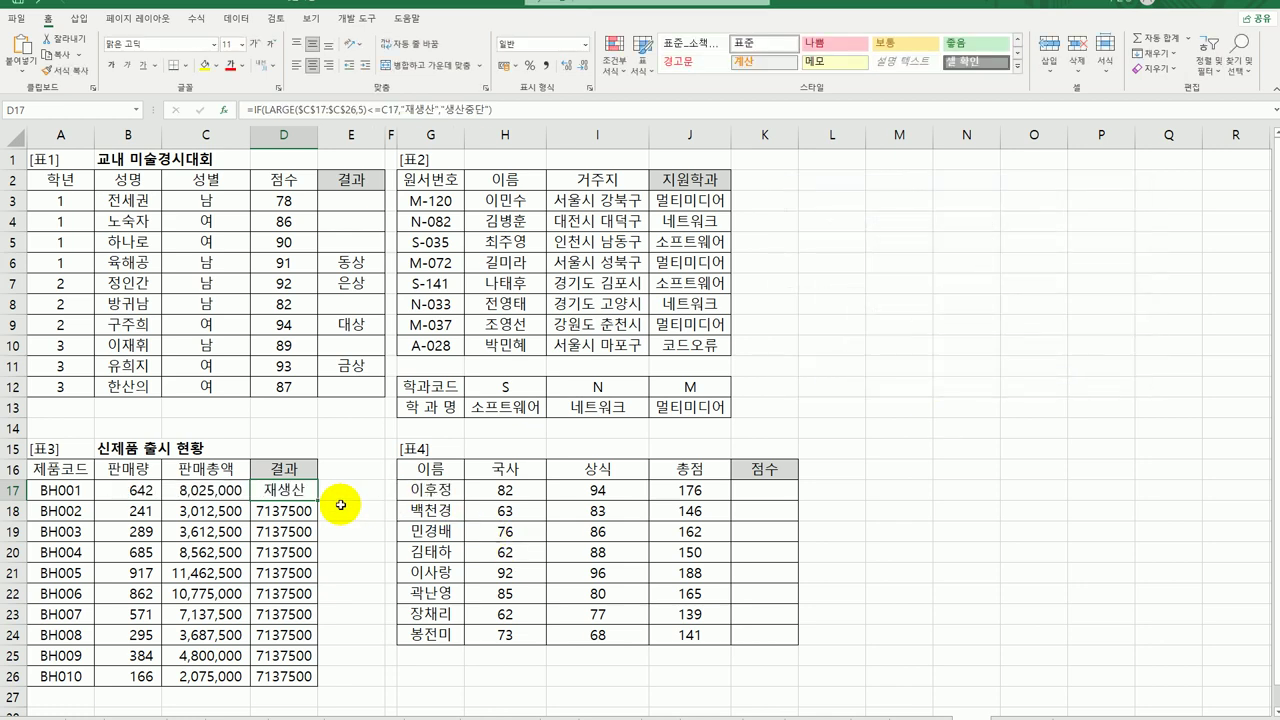
{"action": "left_click_drag", "start_coordinate": [318, 500], "coordinate": [285, 678]}
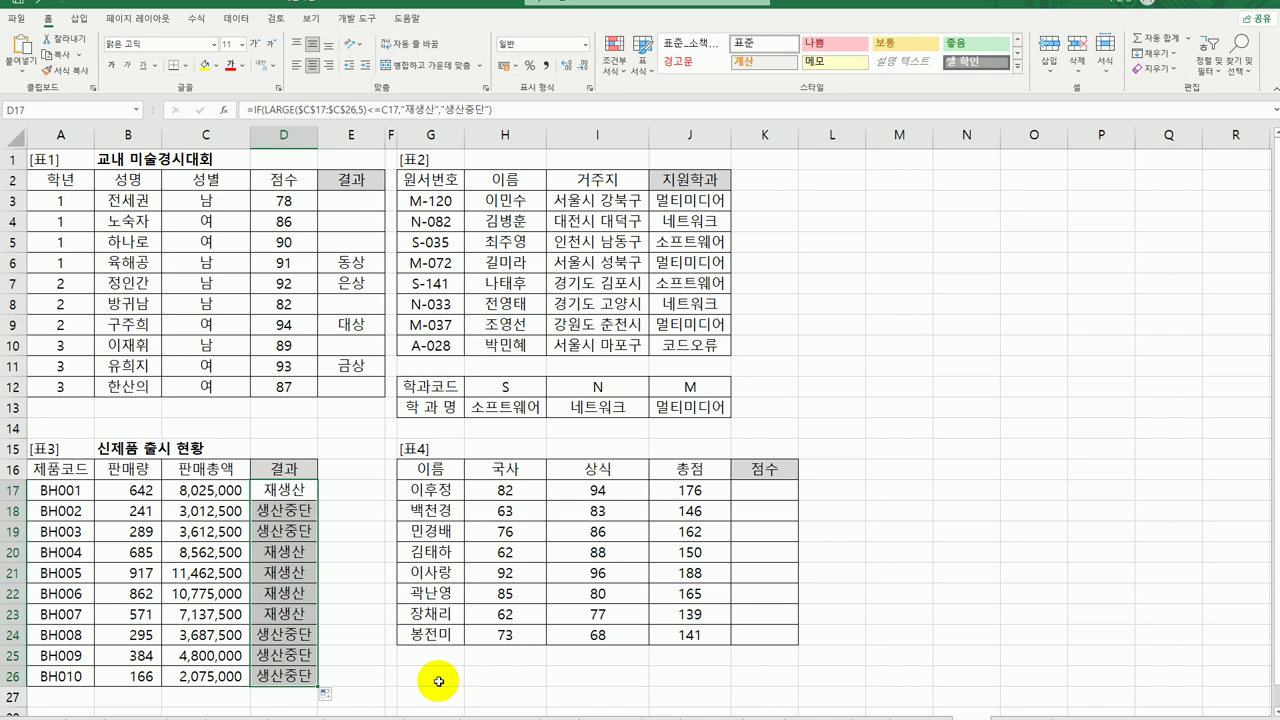
Enter a MAX formula in K17 over the absolute range $J$17:$J$24 and fill it down to K24
{"action": "left_click", "coordinate": [758, 490]}
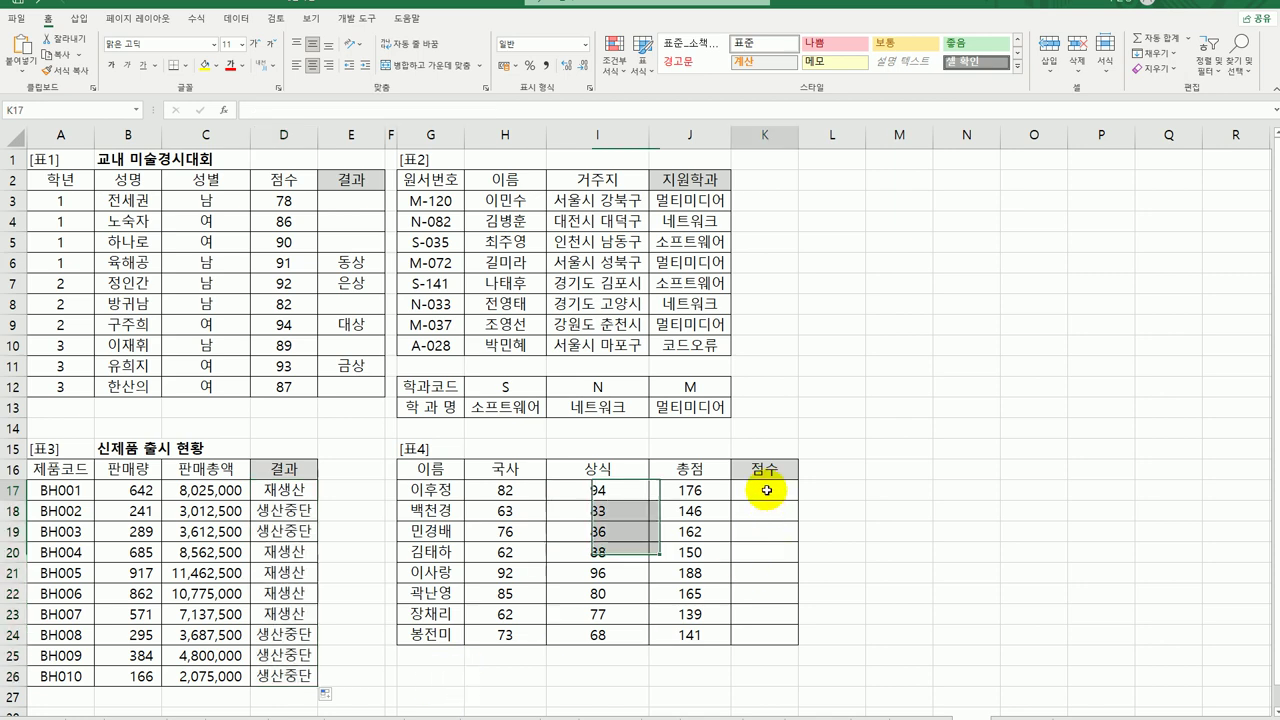
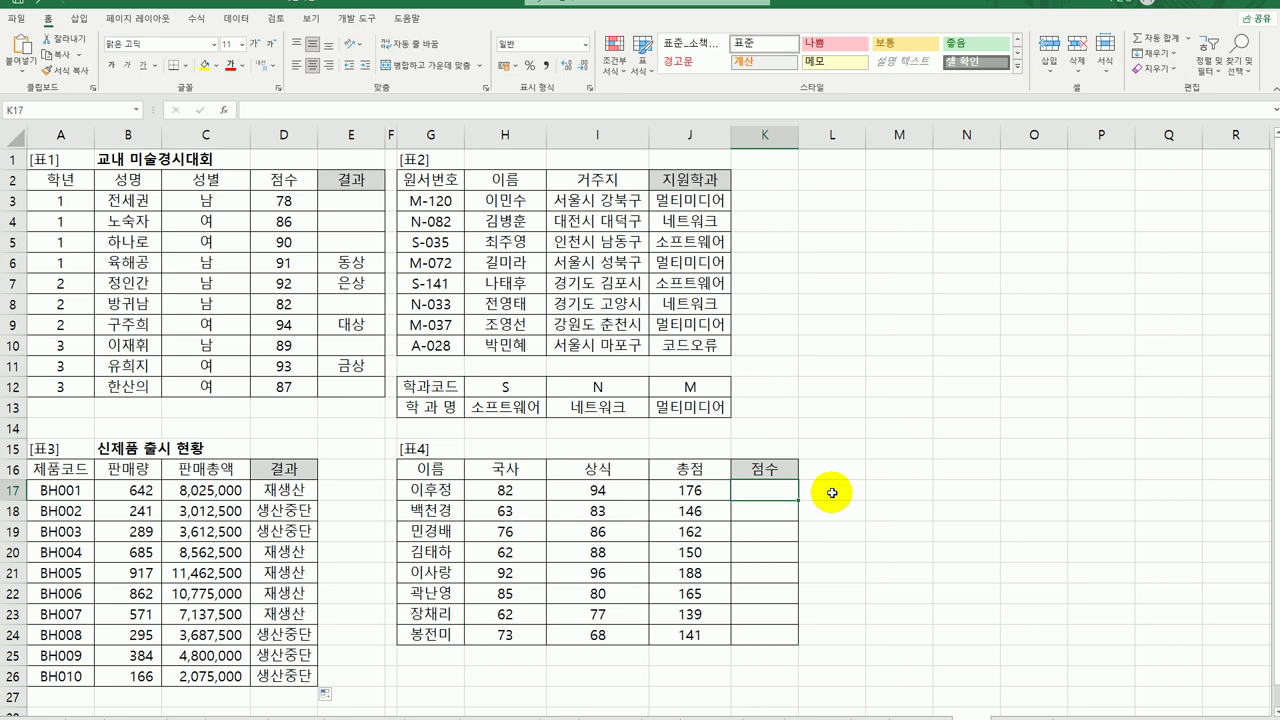
{"action": "type", "text": "="}
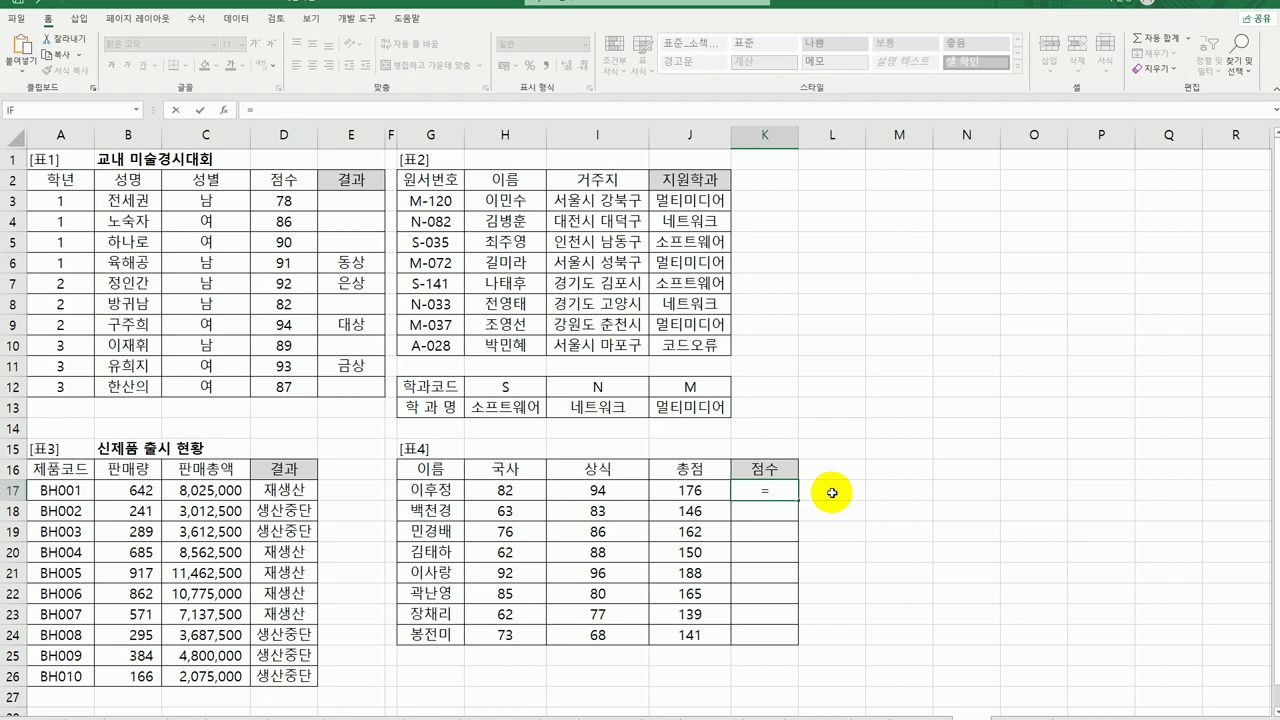
{"action": "type", "text": "max"}
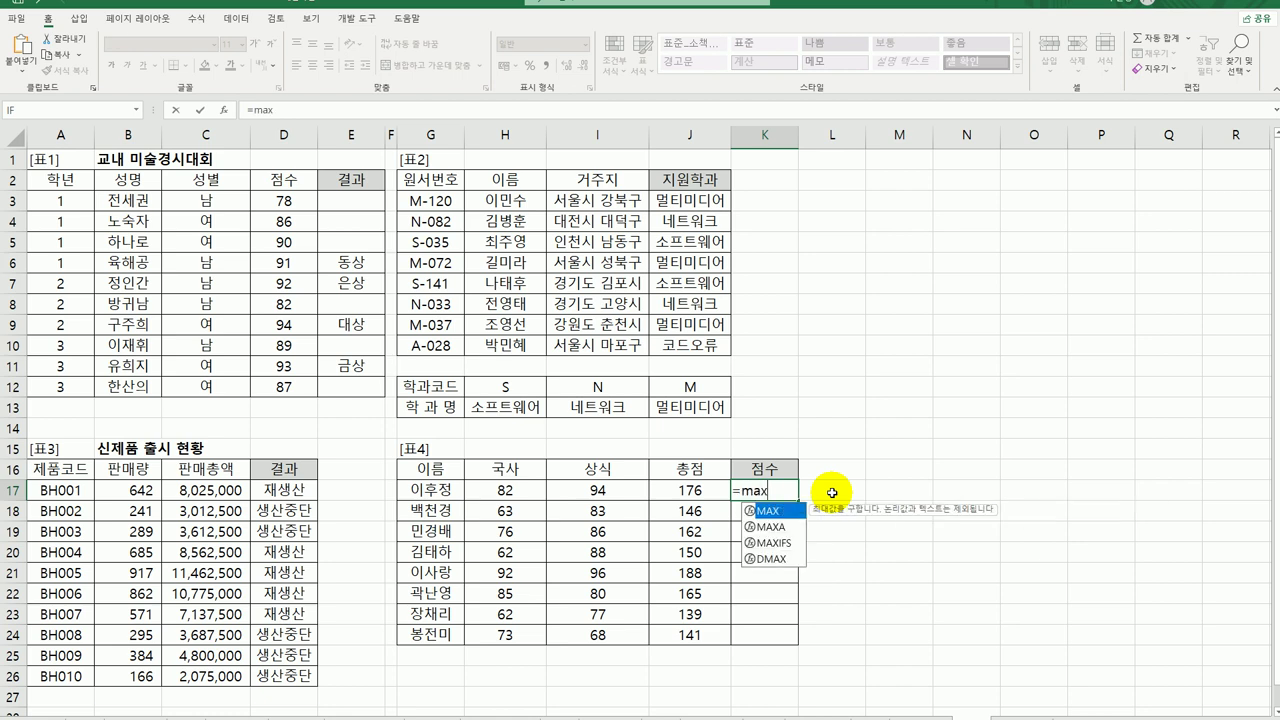
{"action": "key", "text": "Tab"}
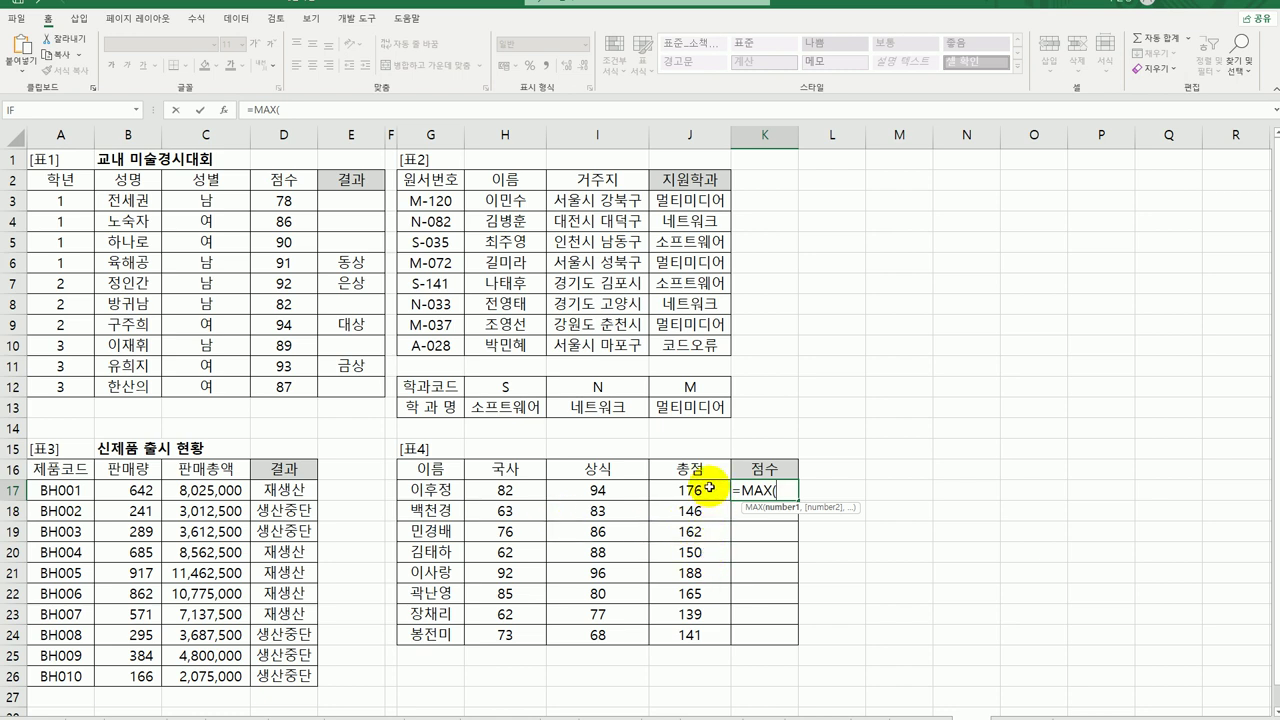
{"action": "left_click_drag", "start_coordinate": [709, 487], "coordinate": [713, 634]}
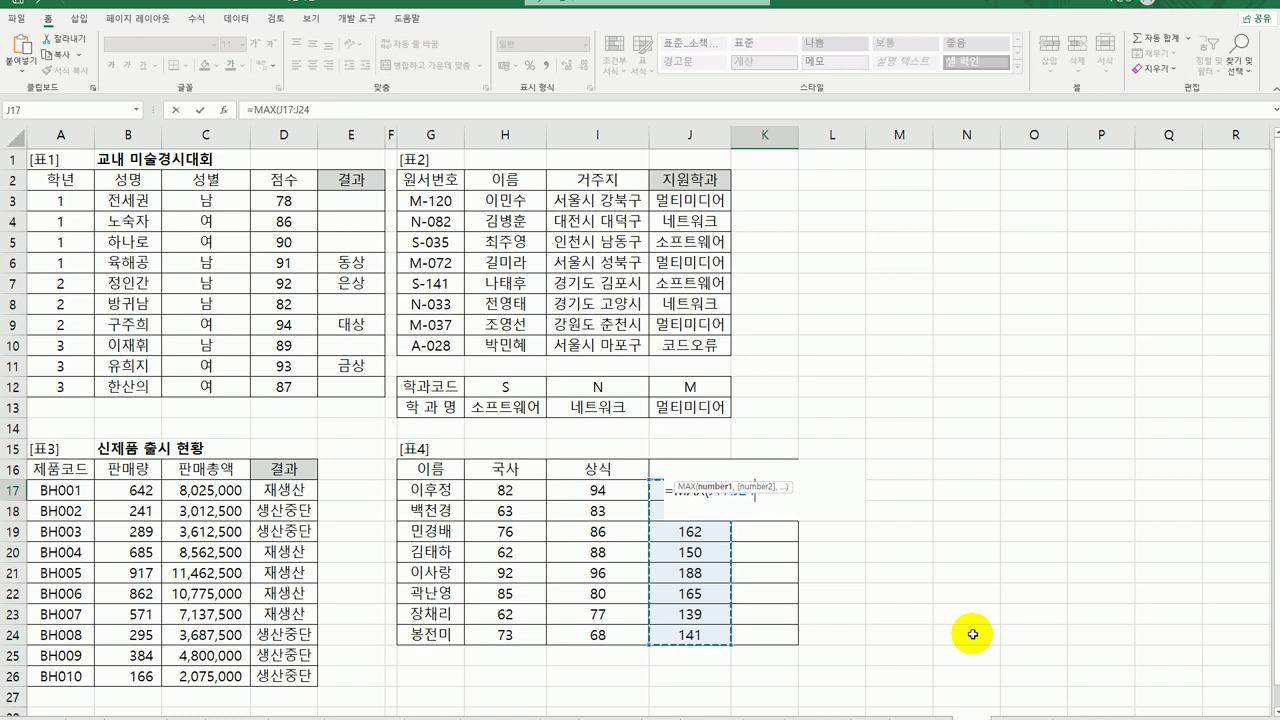
{"action": "key", "text": "F4"}
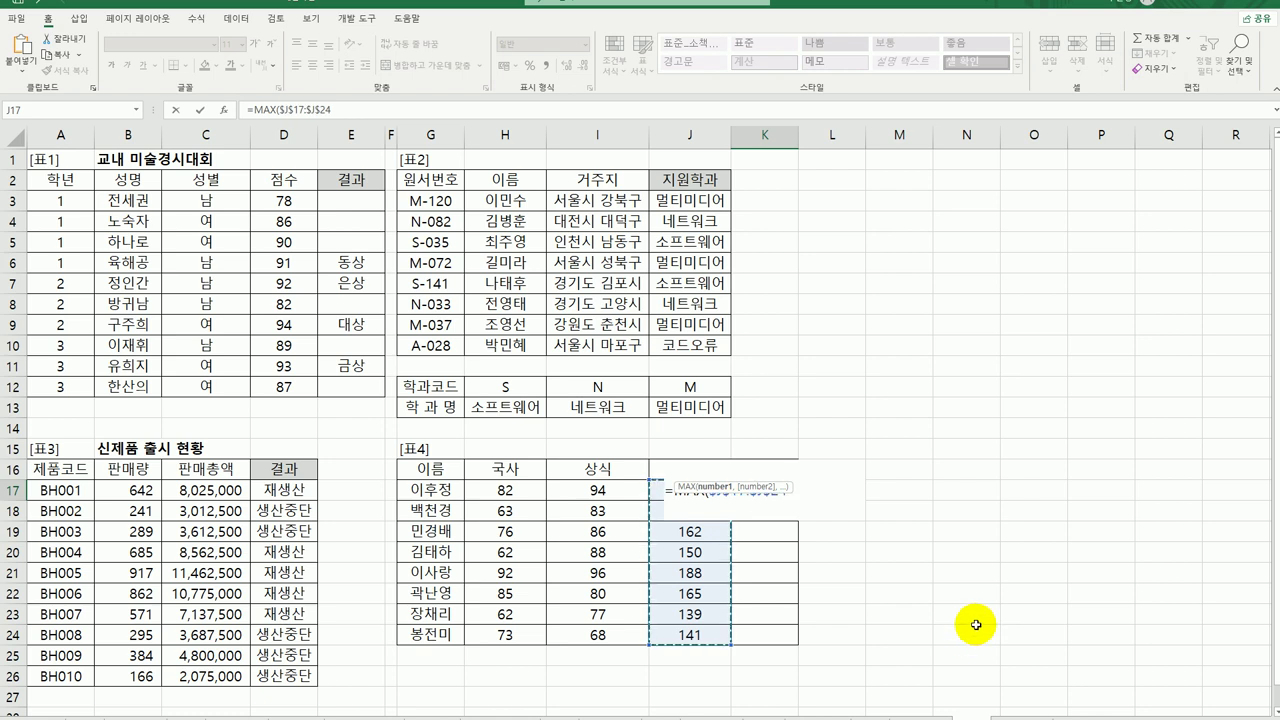
{"action": "type", "text": ")"}
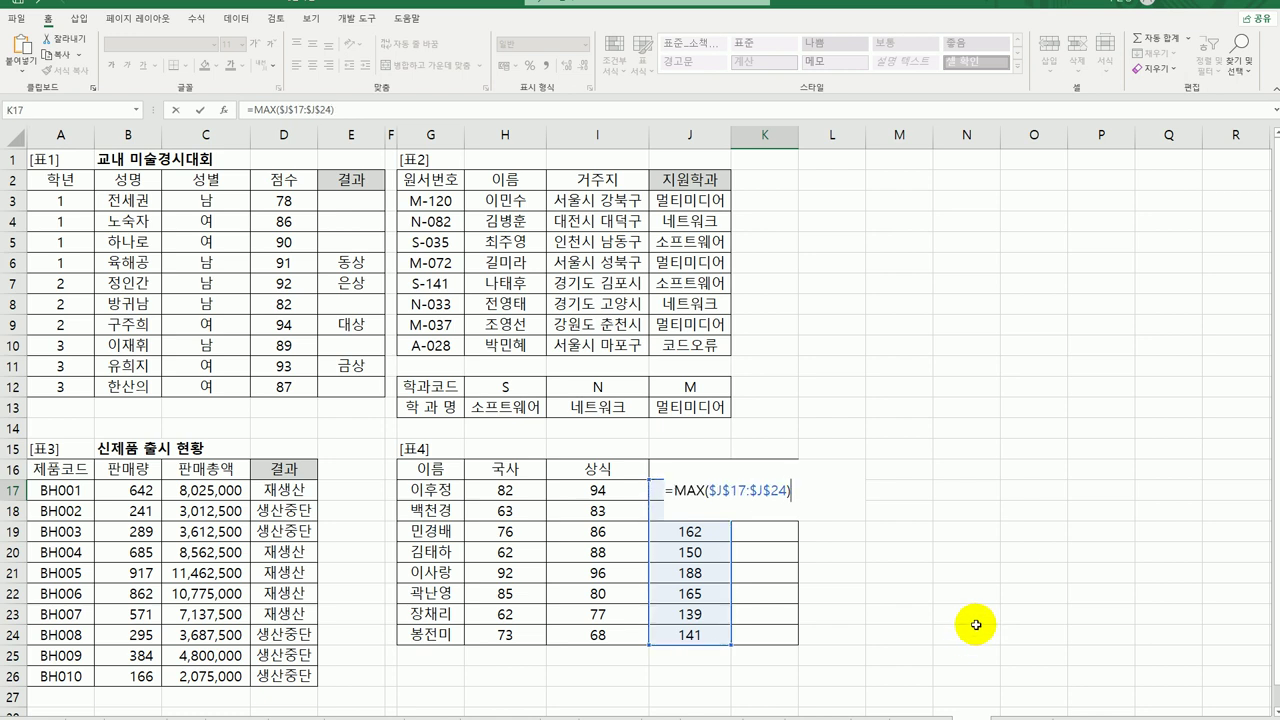
{"action": "key", "text": "Return"}
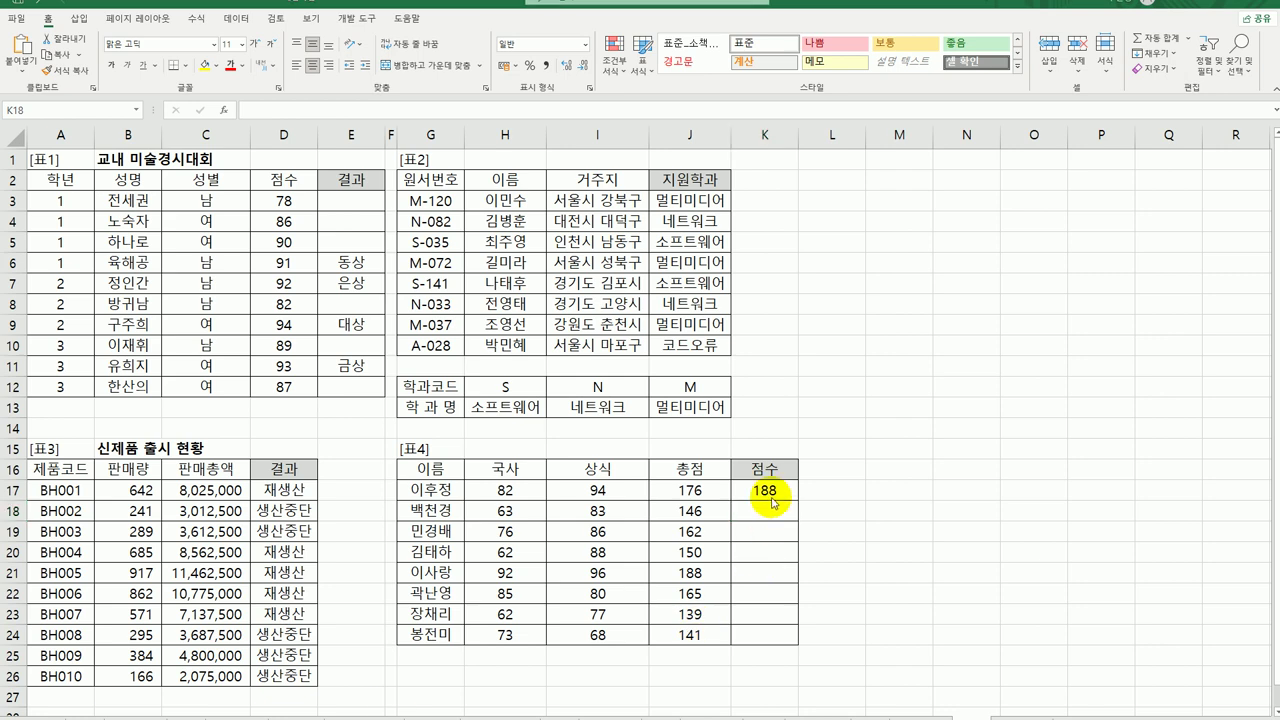
{"action": "left_click", "coordinate": [772, 492]}
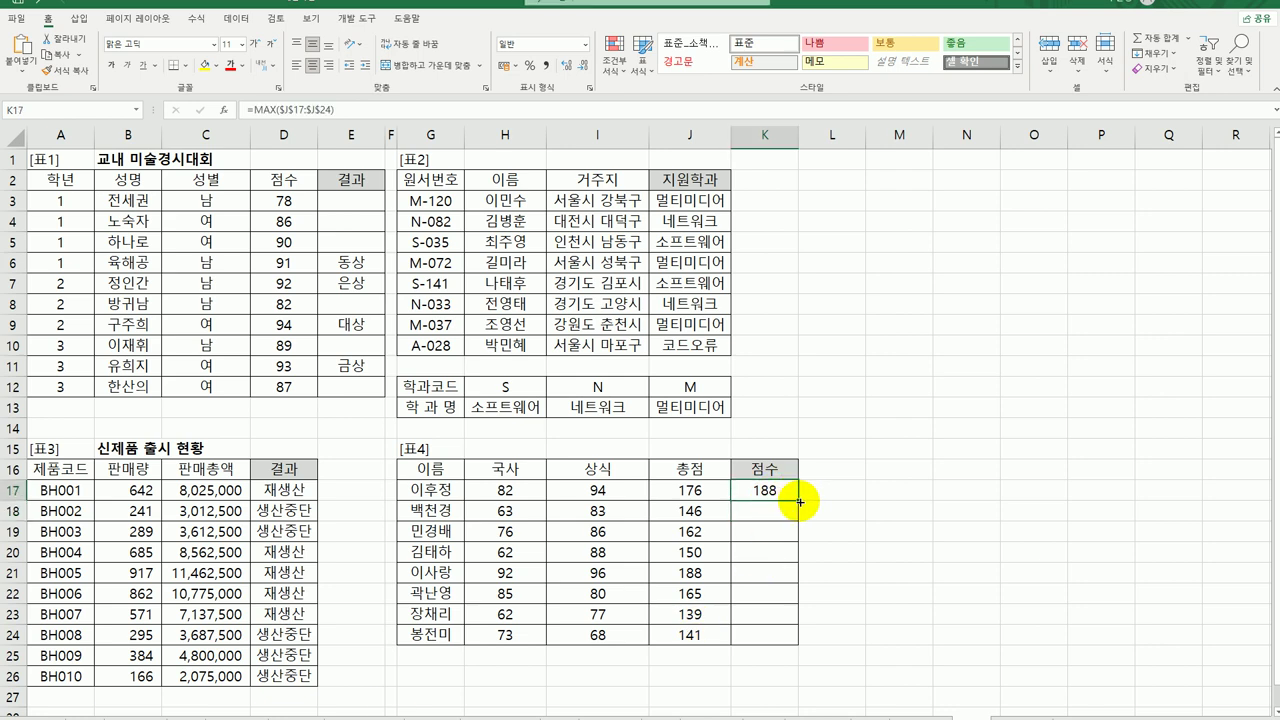
{"action": "left_click_drag", "start_coordinate": [799, 502], "coordinate": [800, 646]}
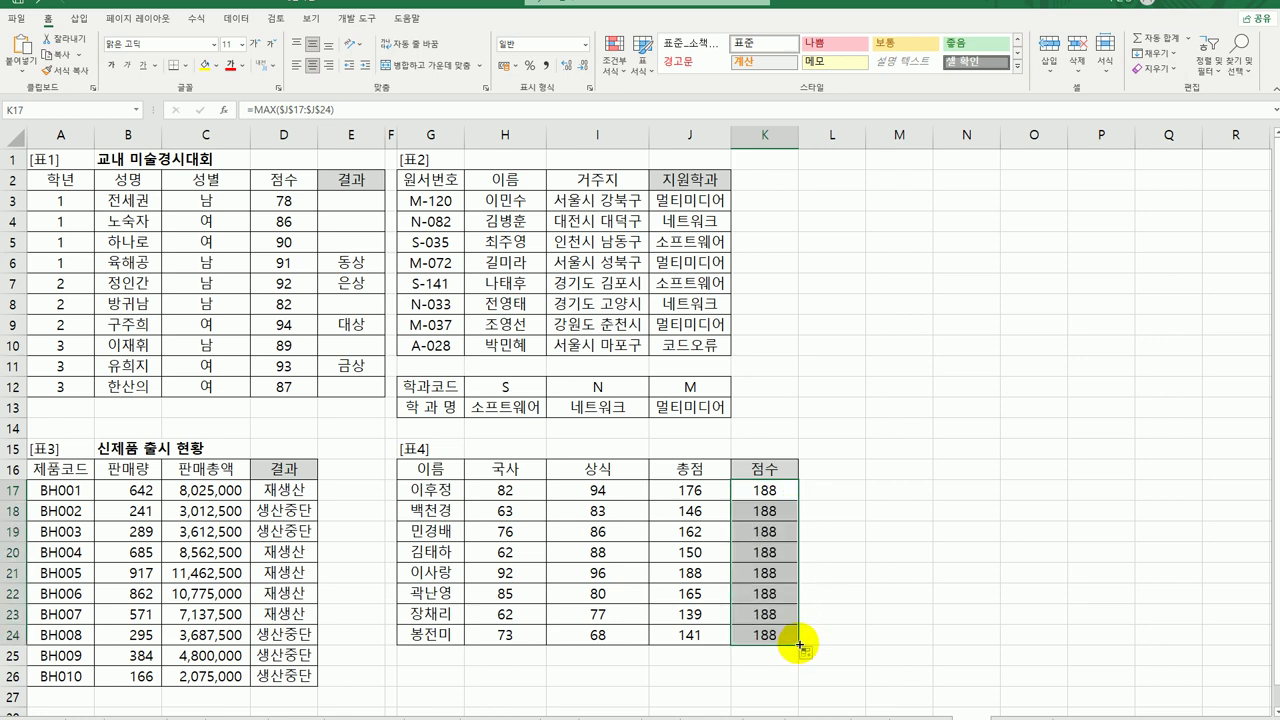
Wrap K17's MAX formula in an IF function whose logical test checks that the MAX value equals J17
{"action": "left_click", "coordinate": [771, 488]}
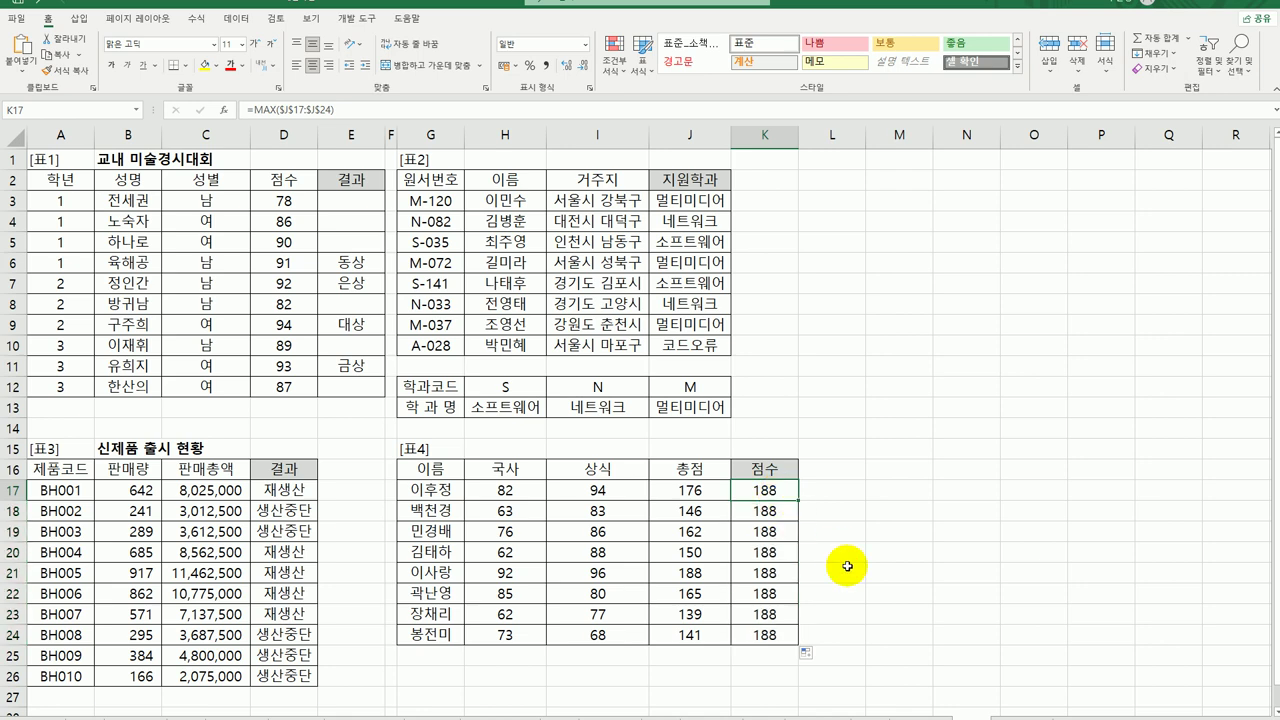
{"action": "double_click", "coordinate": [776, 492]}
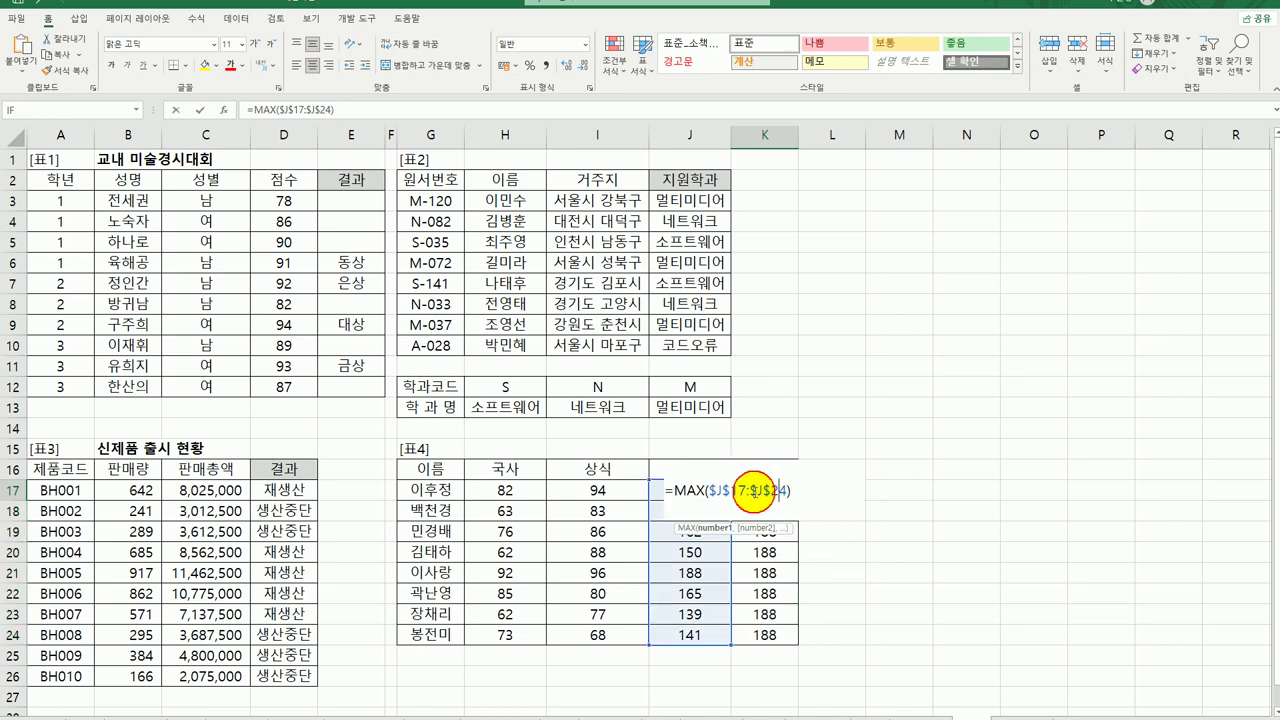
{"action": "left_click", "coordinate": [670, 490]}
{"action": "type", "text": "IF("}
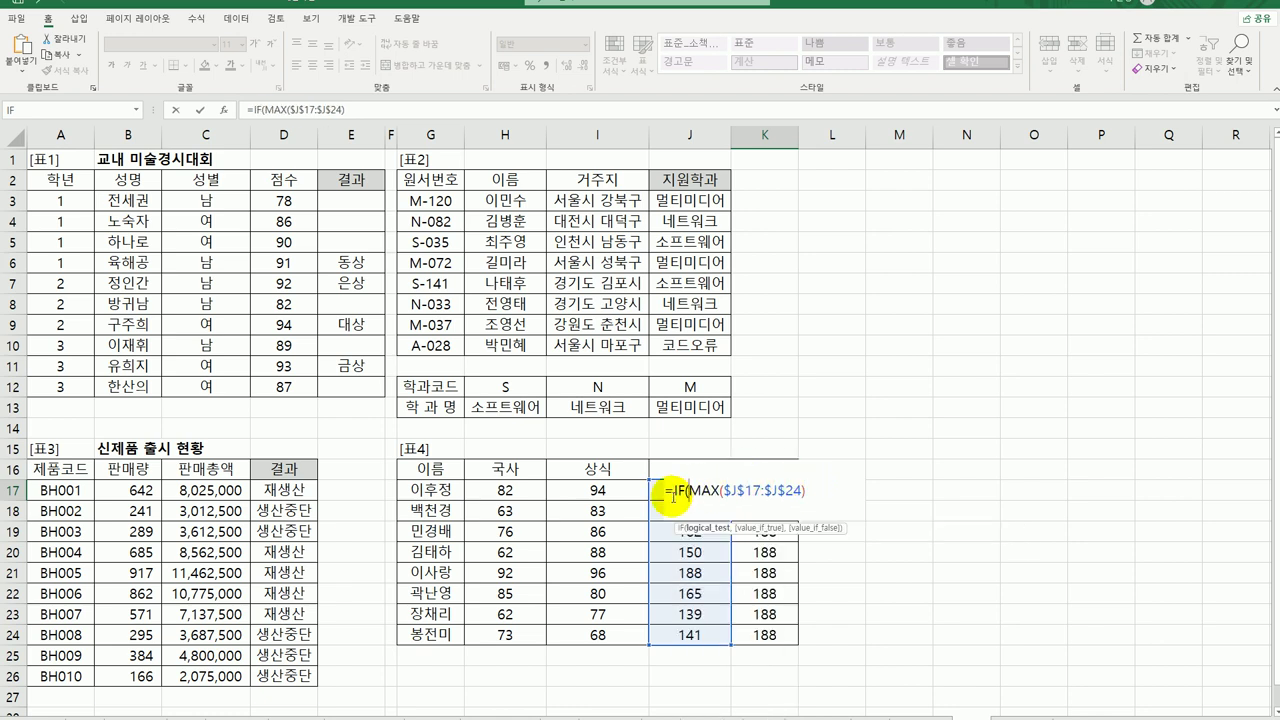
{"action": "left_click", "coordinate": [224, 110]}
{"action": "left_click", "coordinate": [955, 224]}
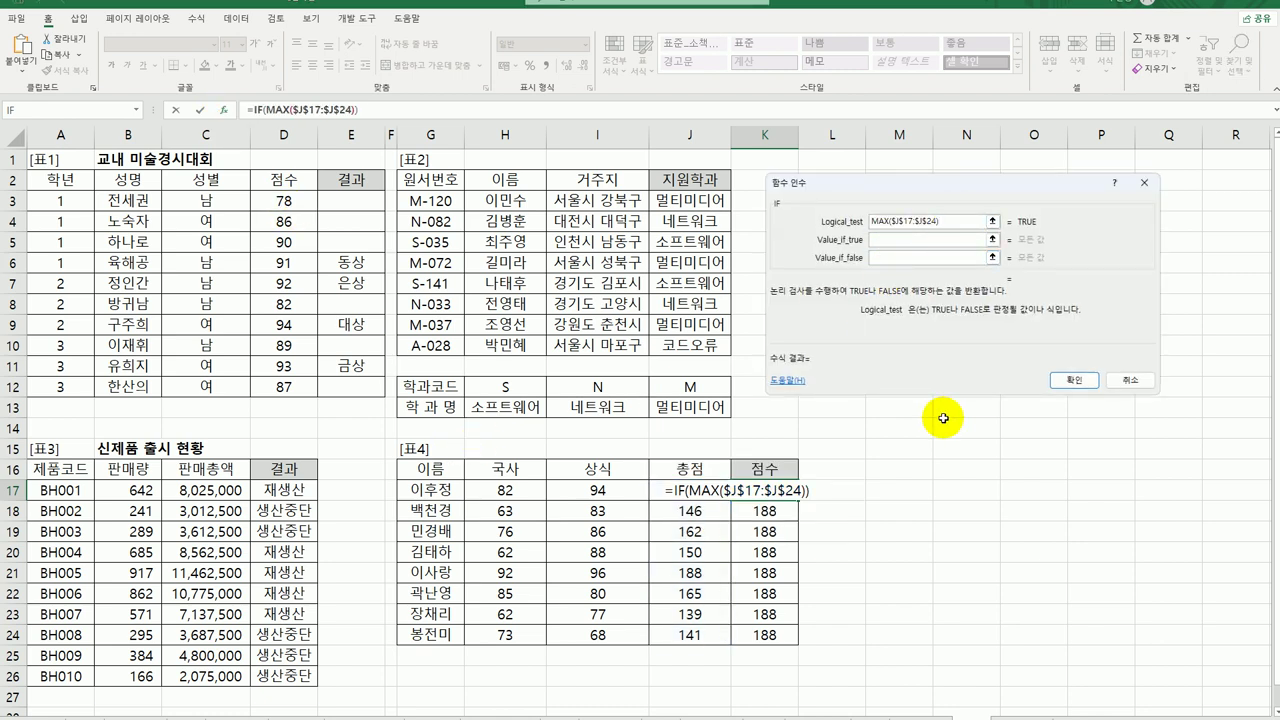
{"action": "type", "text": "="}
{"action": "left_click", "coordinate": [690, 491]}
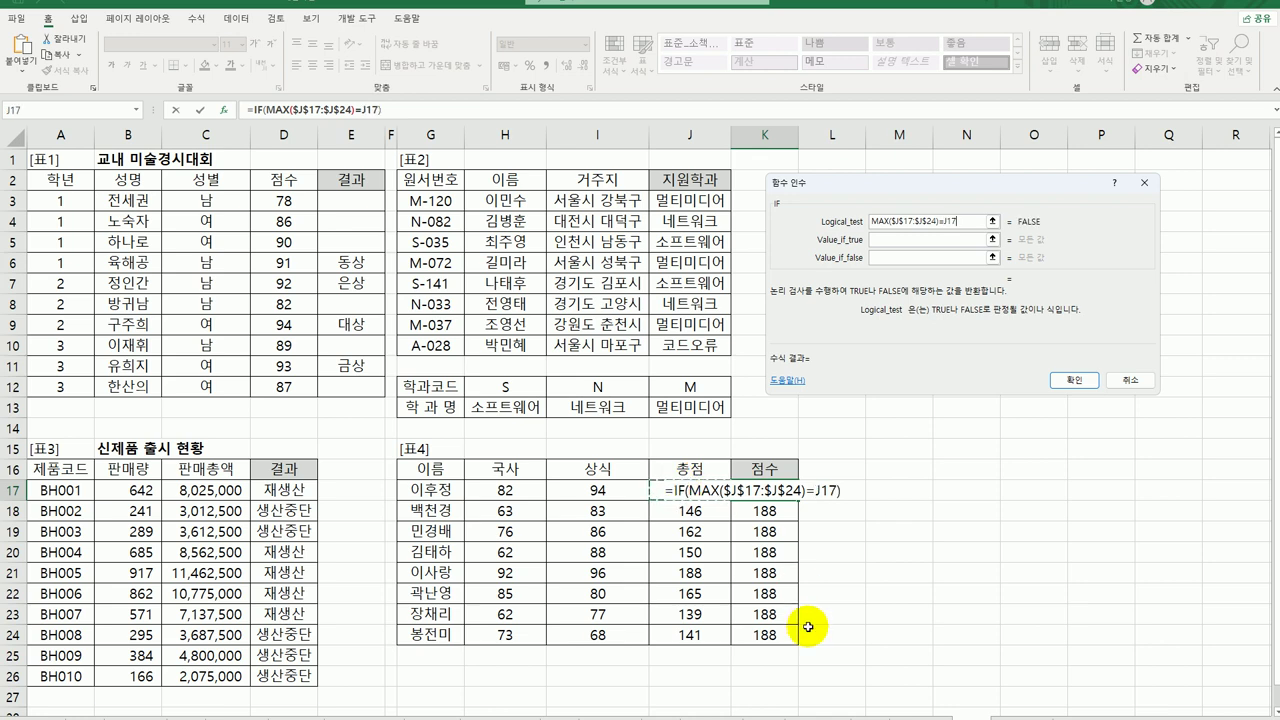
Set the IF function to return 최고점수 when the test is true
{"action": "left_click", "coordinate": [895, 240]}
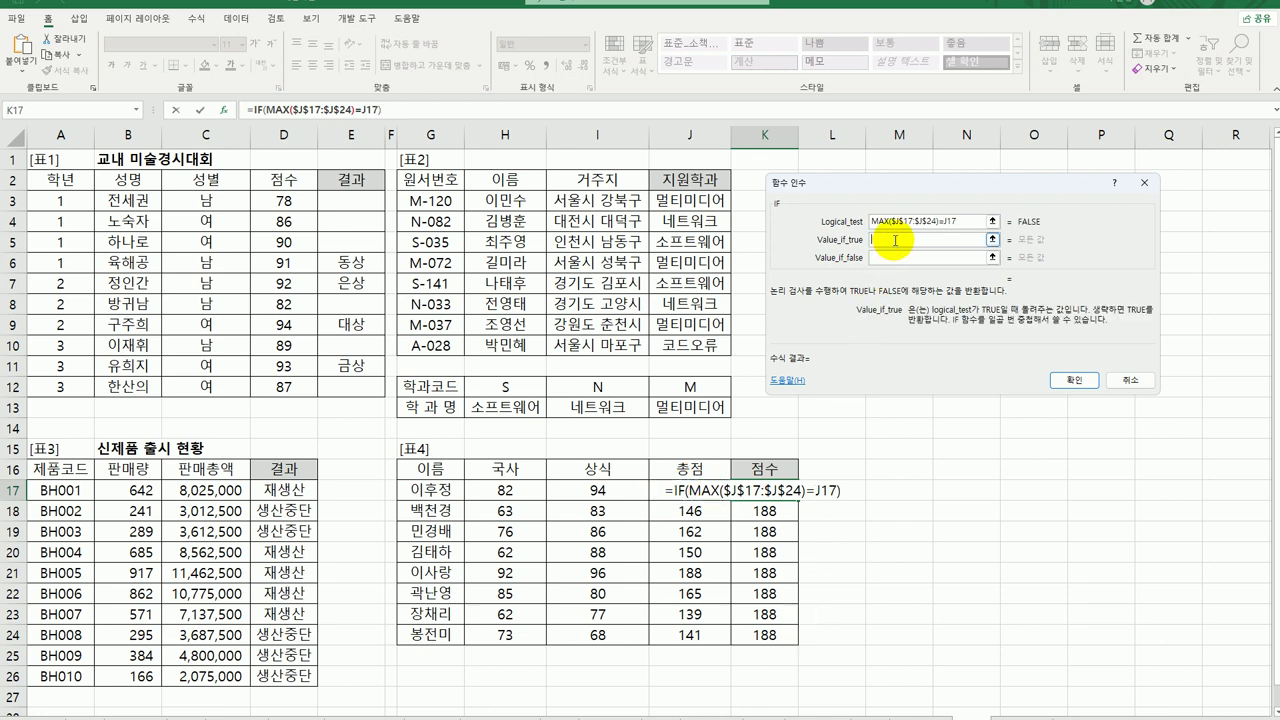
{"action": "type", "text": "최"}
{"action": "type", "text": "고점ㅅ"}
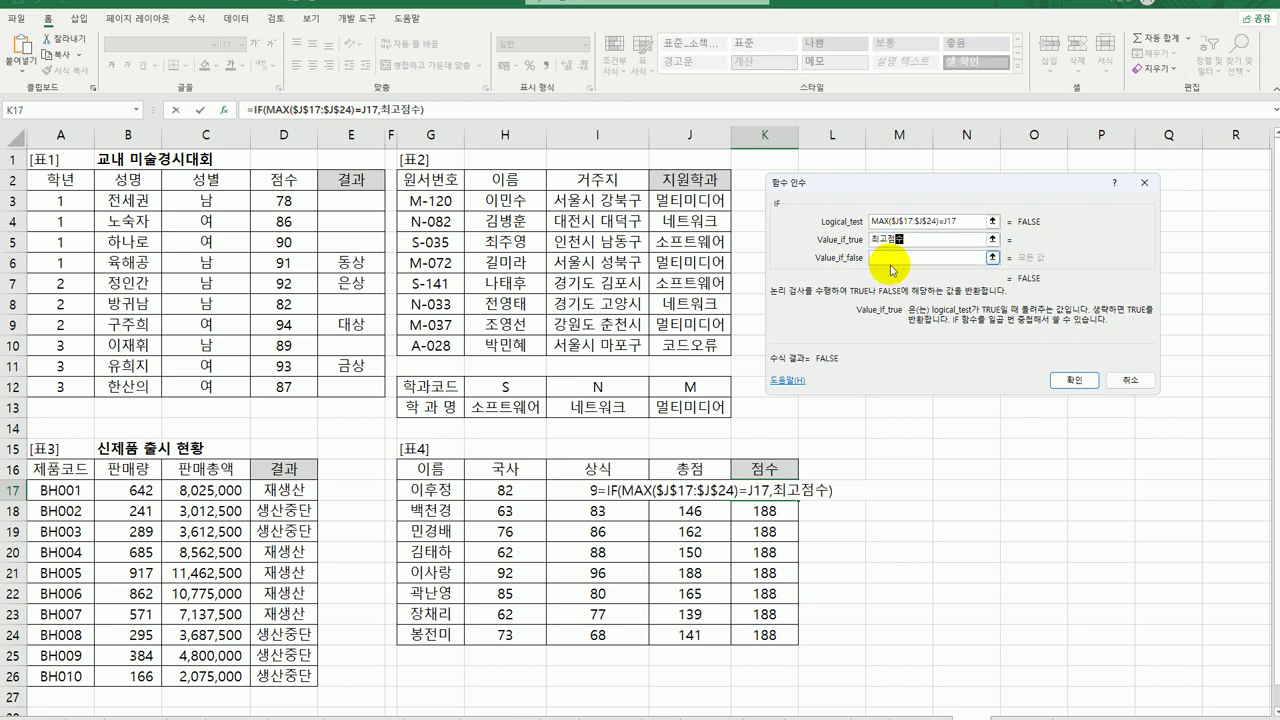
Copy the logical test MAX($J$17:$J$24)=J17 and paste it as the test of a second IF nested in the value-if-false argument
{"action": "left_click", "coordinate": [966, 222]}
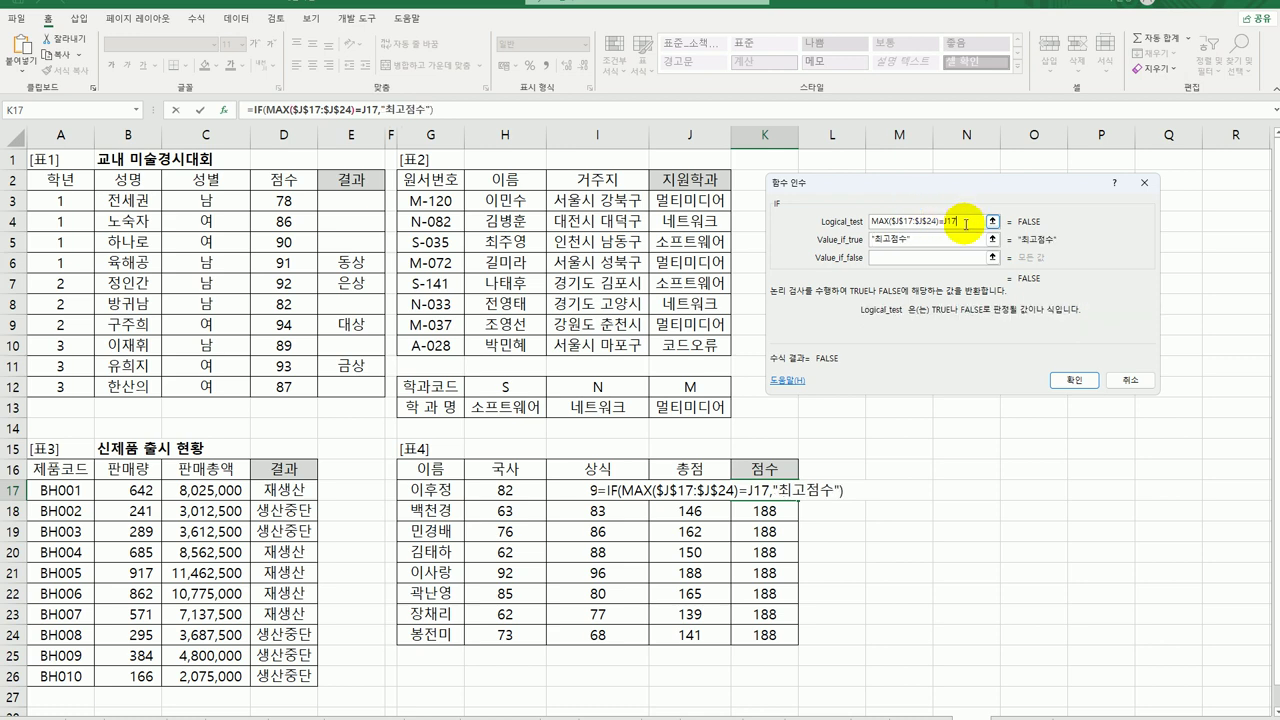
{"action": "left_click_drag", "start_coordinate": [968, 222], "coordinate": [826, 212]}
{"action": "key", "text": "ctrl+c"}
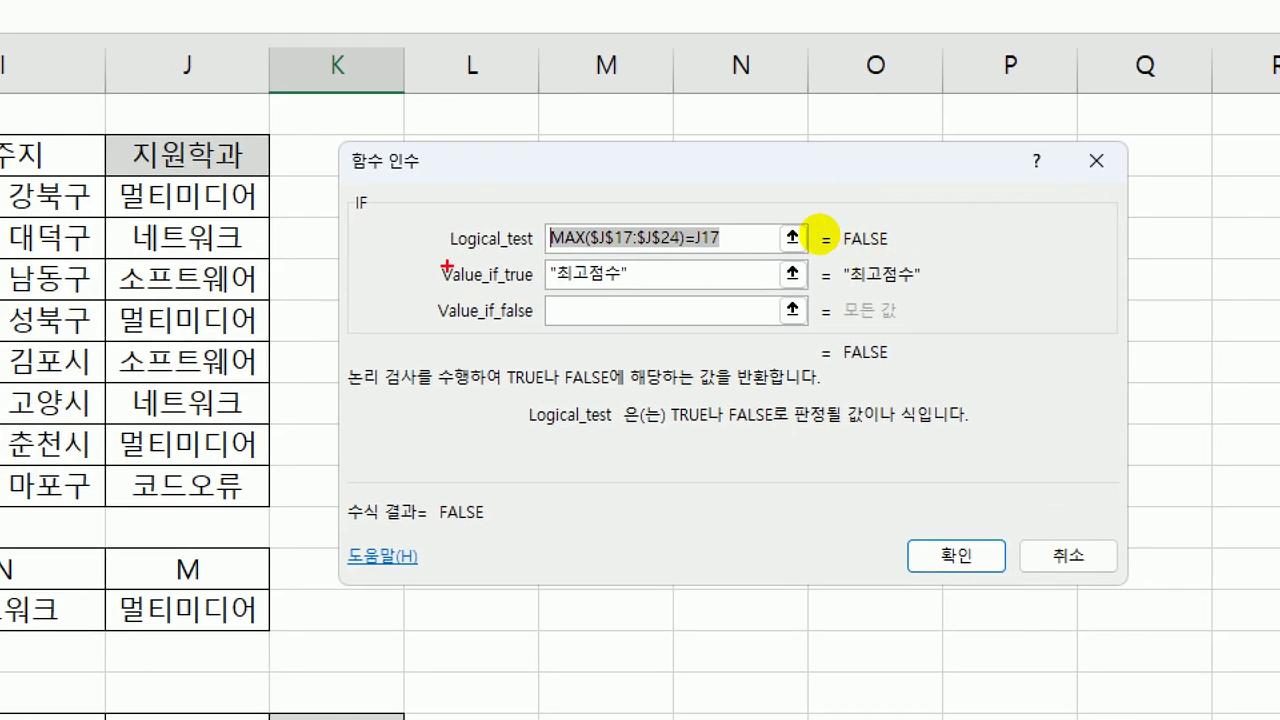
{"action": "left_click_drag", "start_coordinate": [550, 243], "coordinate": [680, 258]}
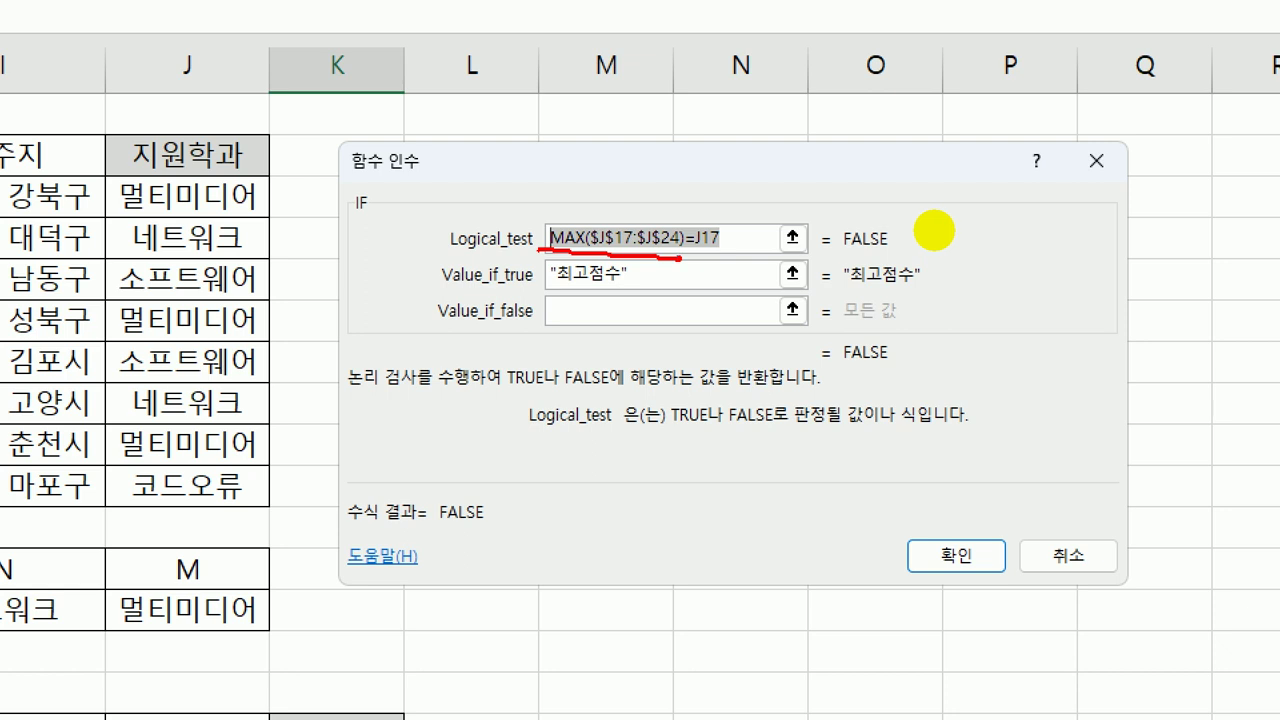
{"action": "left_click_drag", "start_coordinate": [702, 208], "coordinate": [728, 170]}
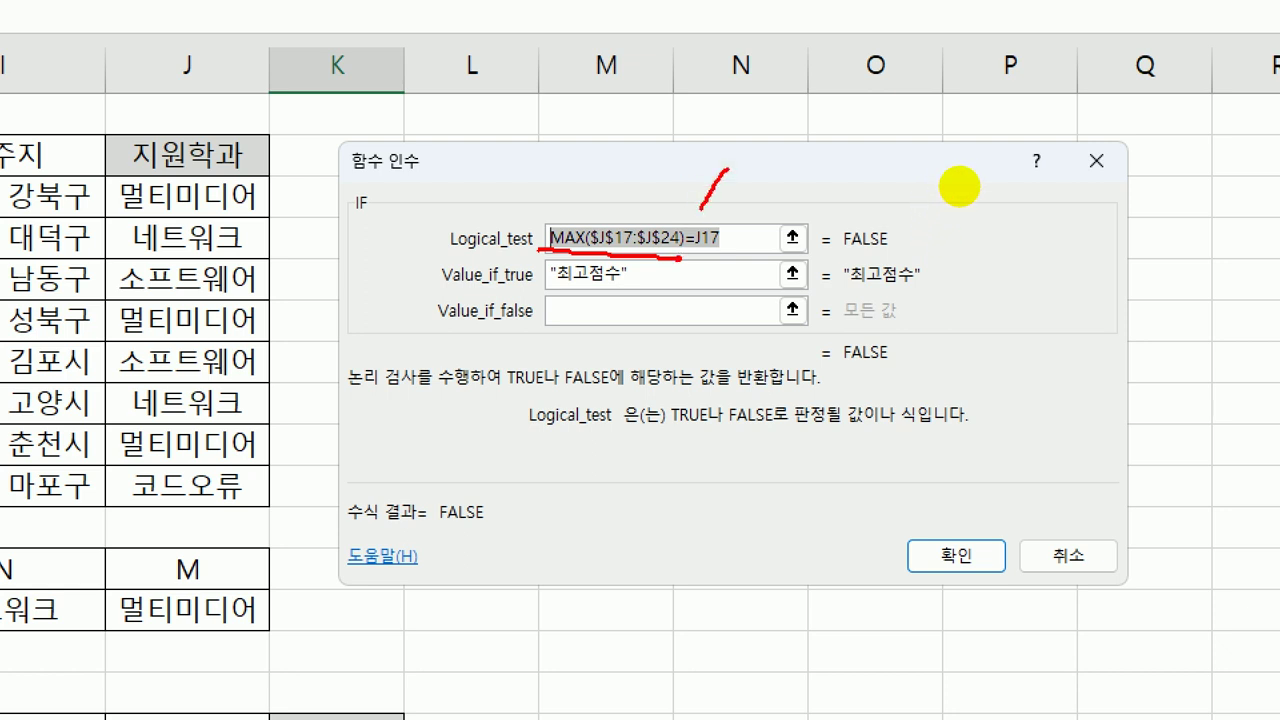
{"action": "mouse_move", "coordinate": [553, 280]}
{"action": "left_mouse_down"}
{"action": "mouse_move", "coordinate": [620, 283]}
{"action": "mouse_move", "coordinate": [567, 333]}
{"action": "left_mouse_up"}
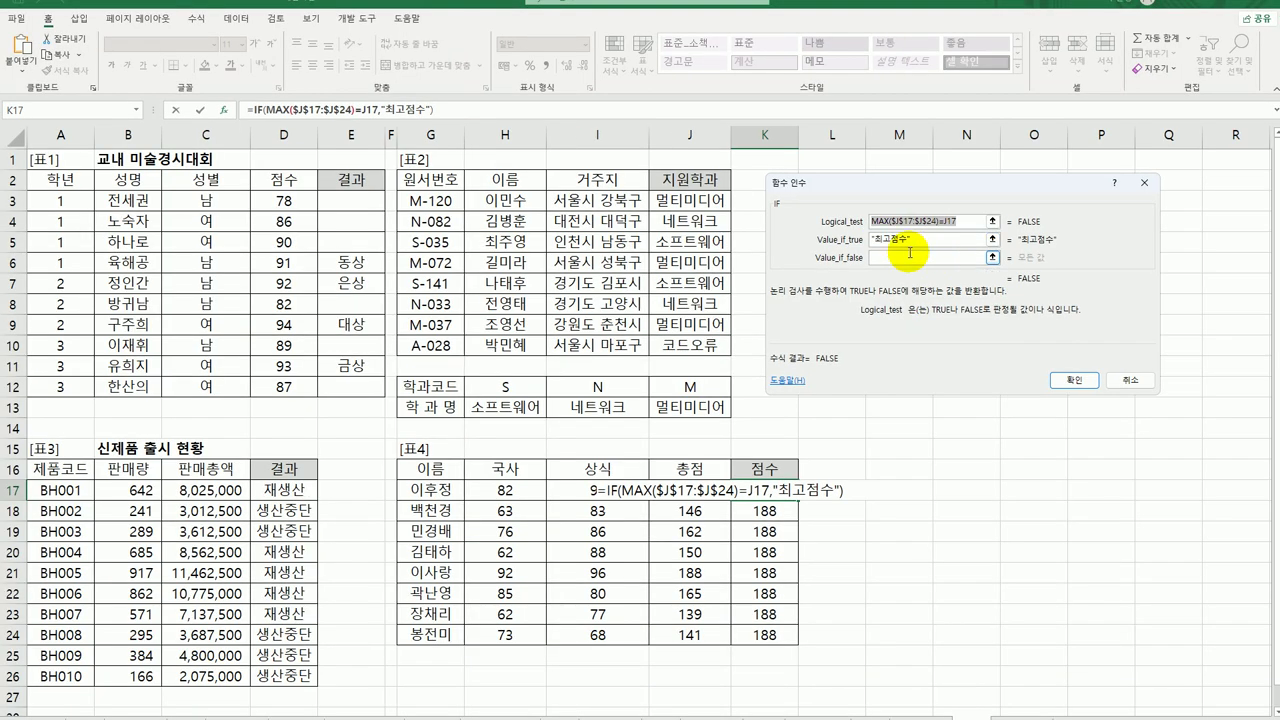
{"action": "left_click", "coordinate": [626, 308]}
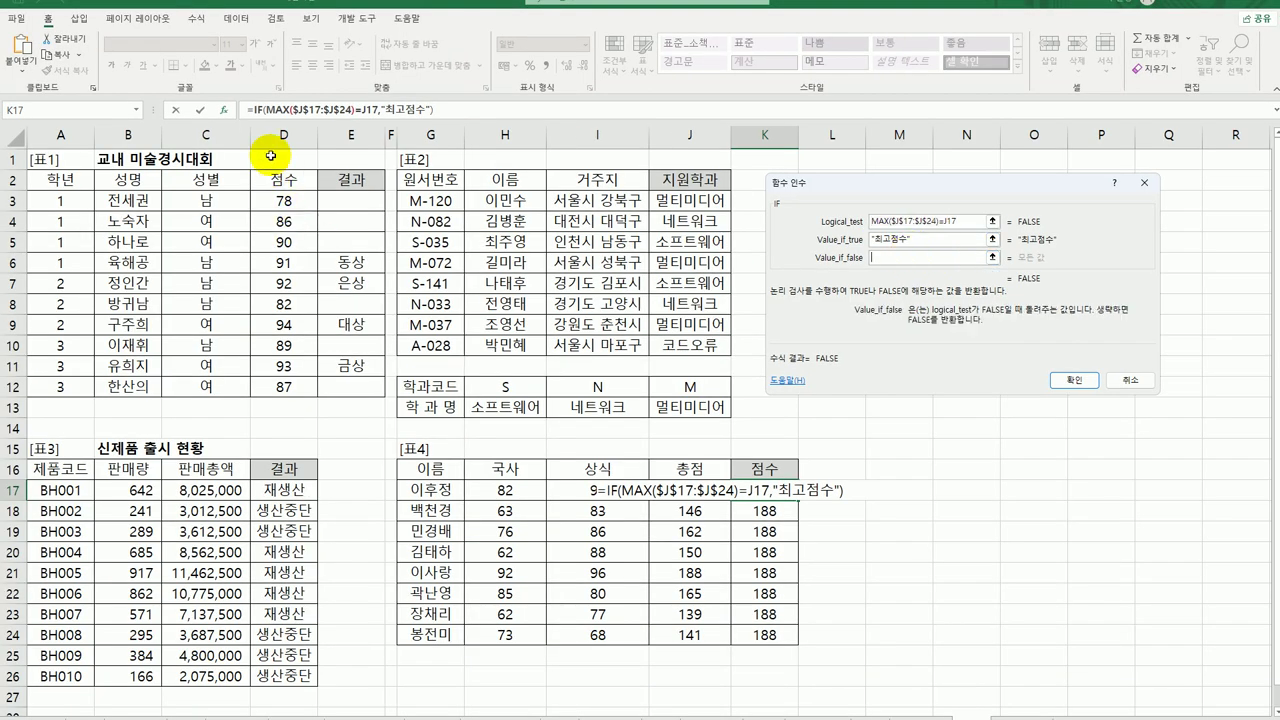
{"action": "left_click", "coordinate": [89, 112]}
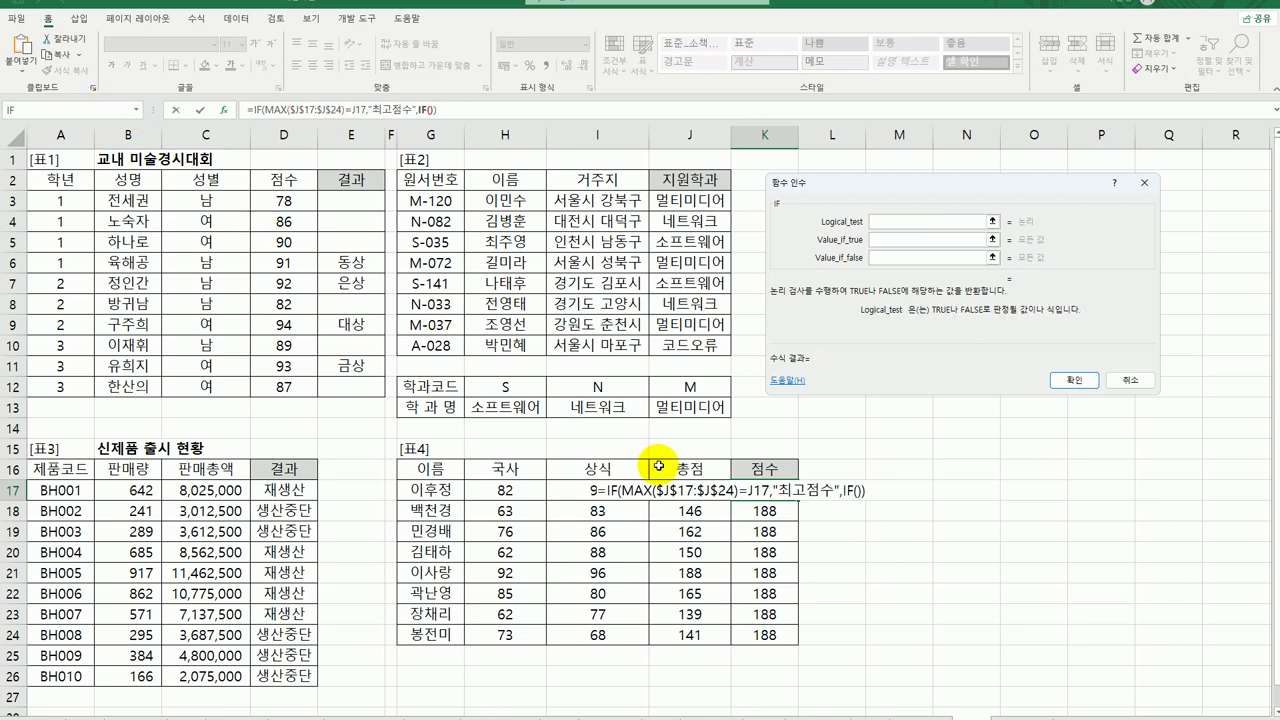
{"action": "key", "text": "ctrl+v"}
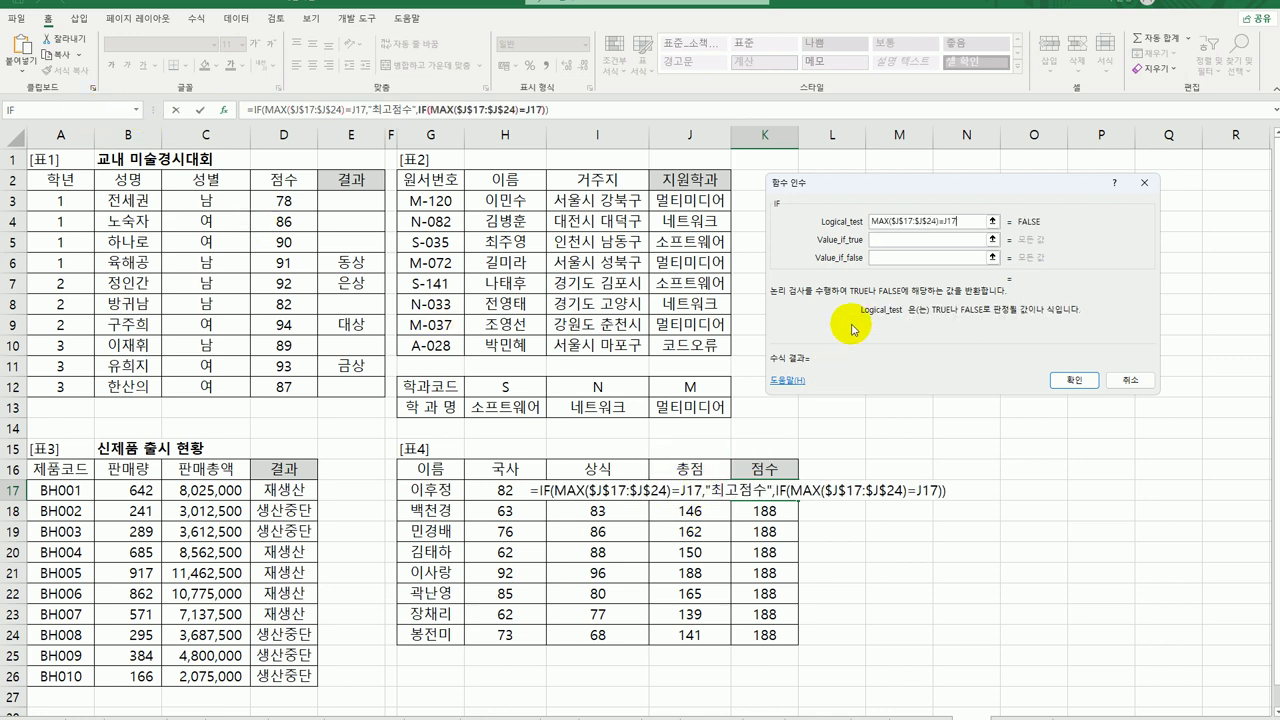
Replace MAX with MIN in the nested IF function's logical test
{"action": "double_click", "coordinate": [880, 222]}
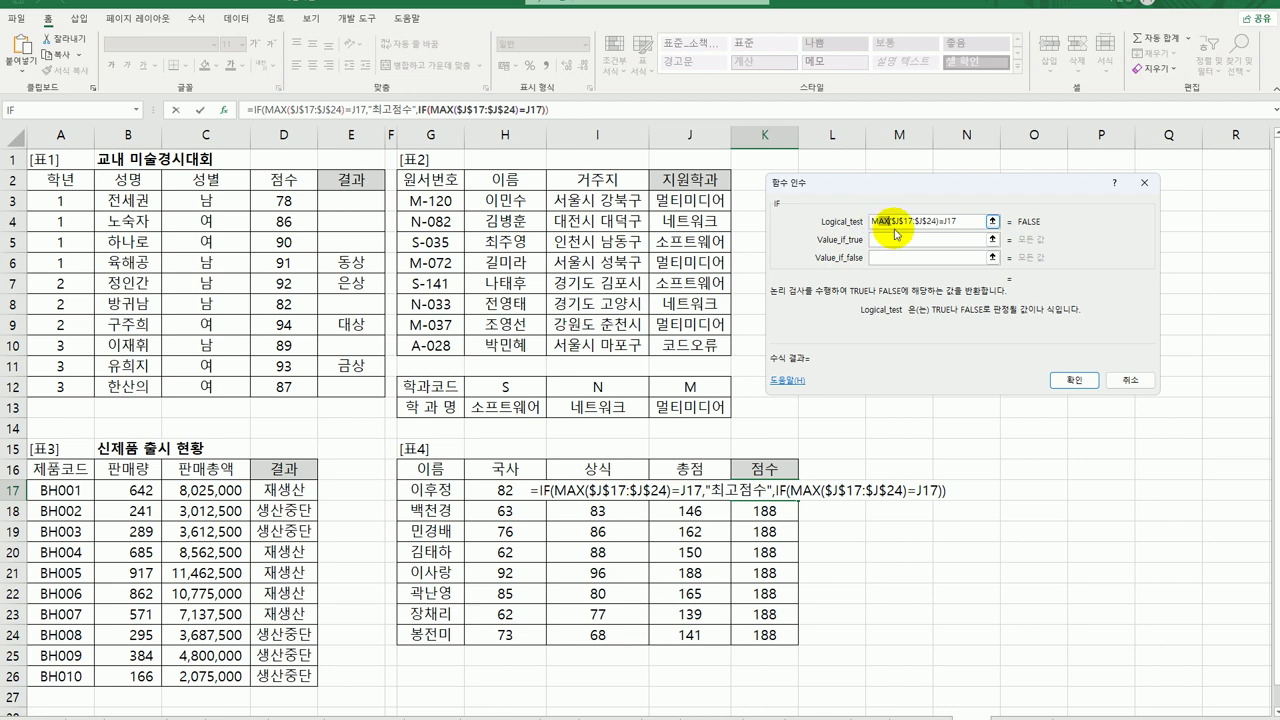
{"action": "type", "text": "Mㅑ"}
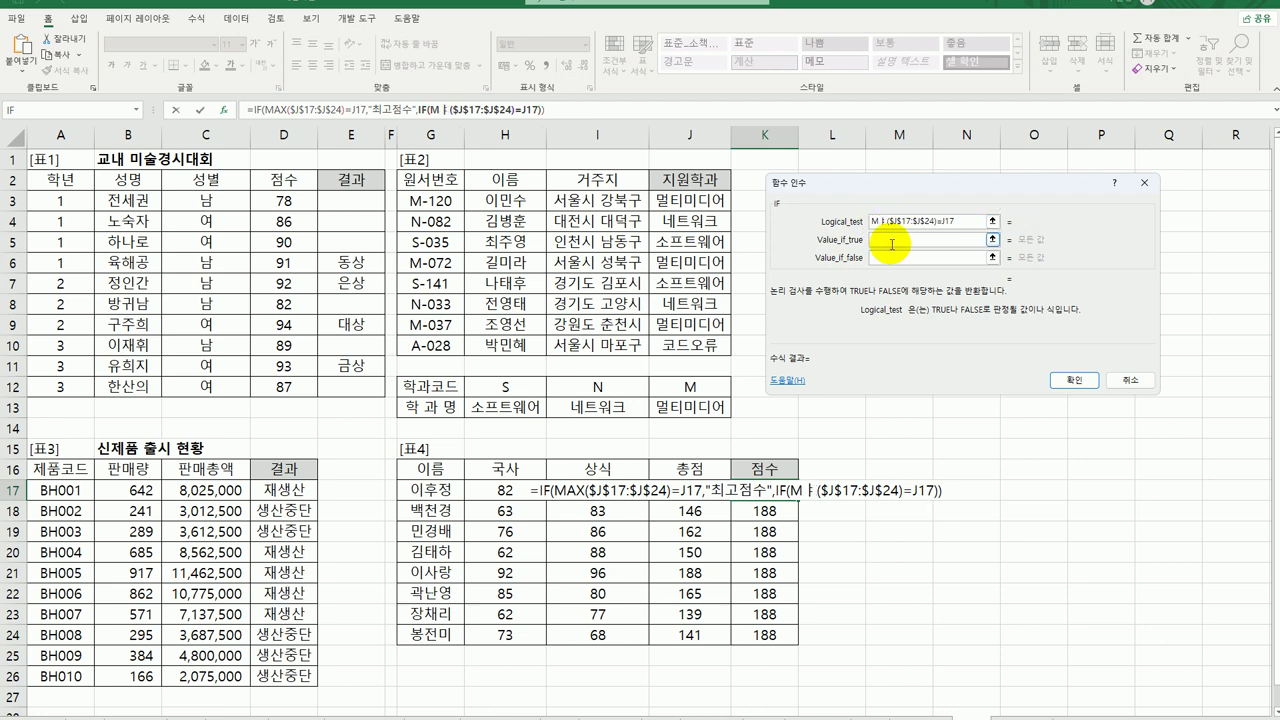
{"action": "key", "text": "BackSpace"}
{"action": "type", "text": "in"}
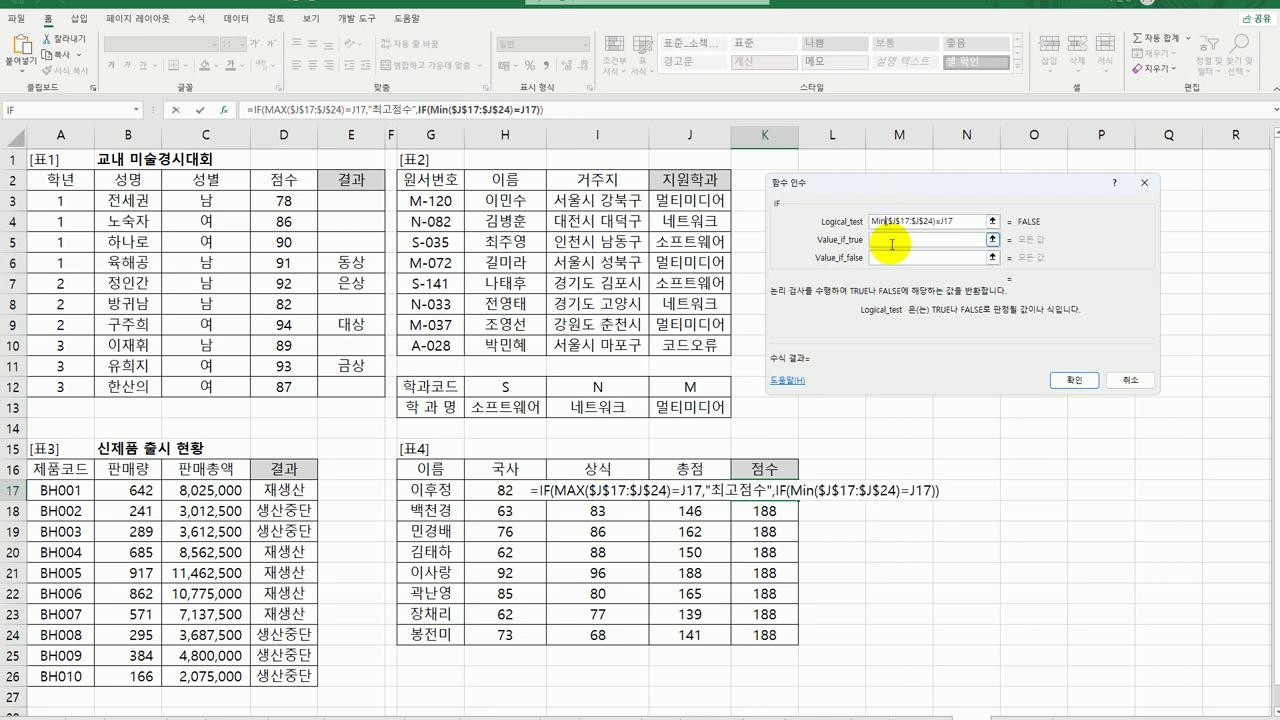
Set the nested IF function to return 최저점수 when true and an empty string ("") when false
{"action": "left_click", "coordinate": [892, 244]}
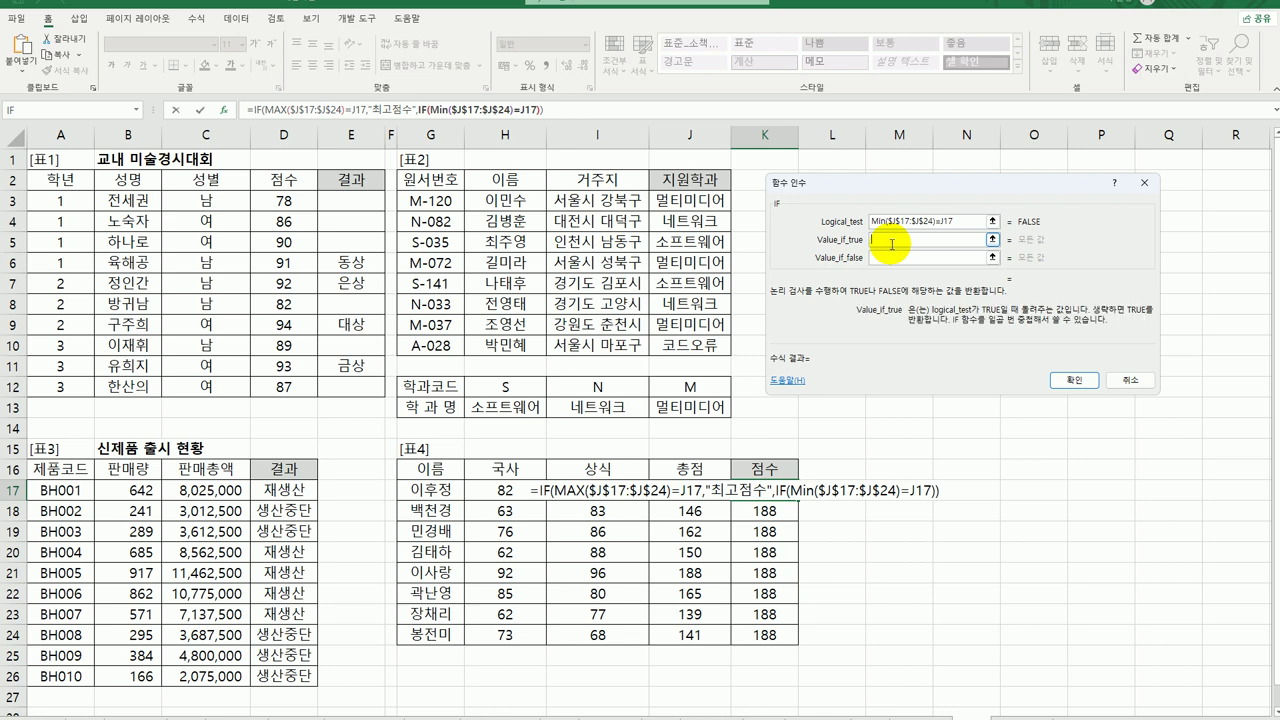
{"action": "type", "text": "ㅊ저점수"}
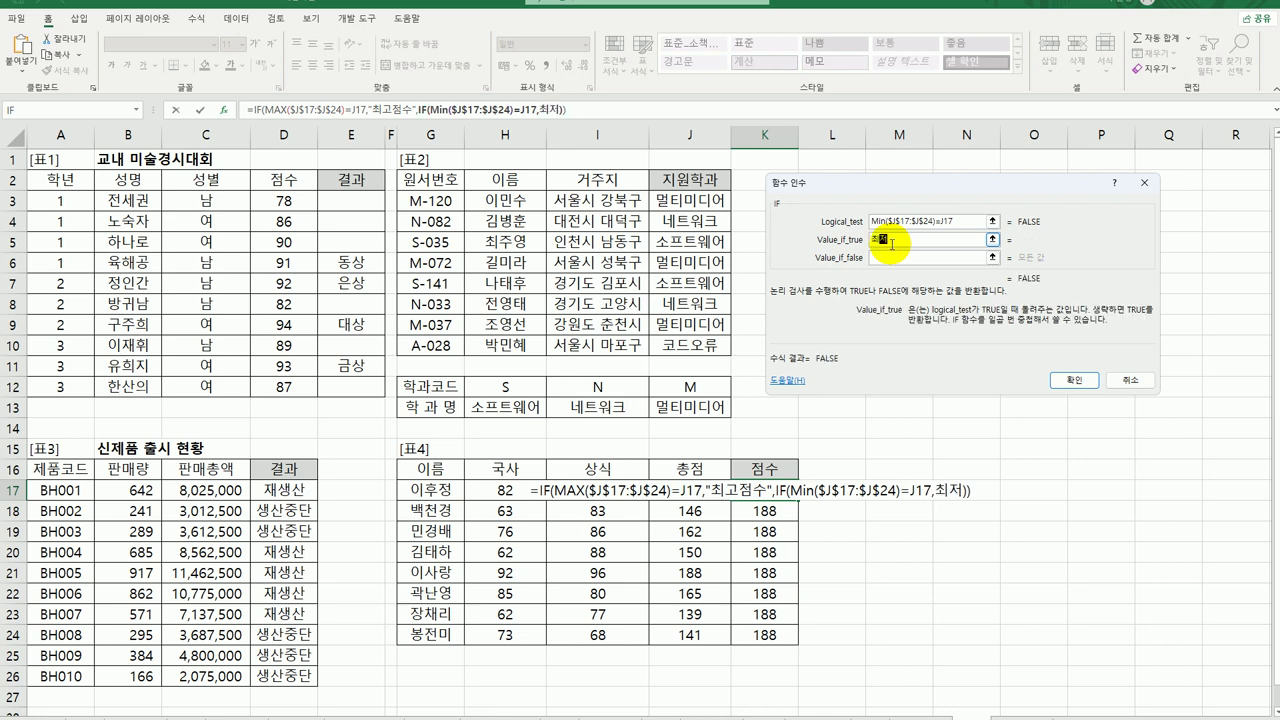
{"action": "key", "text": "Tab"}
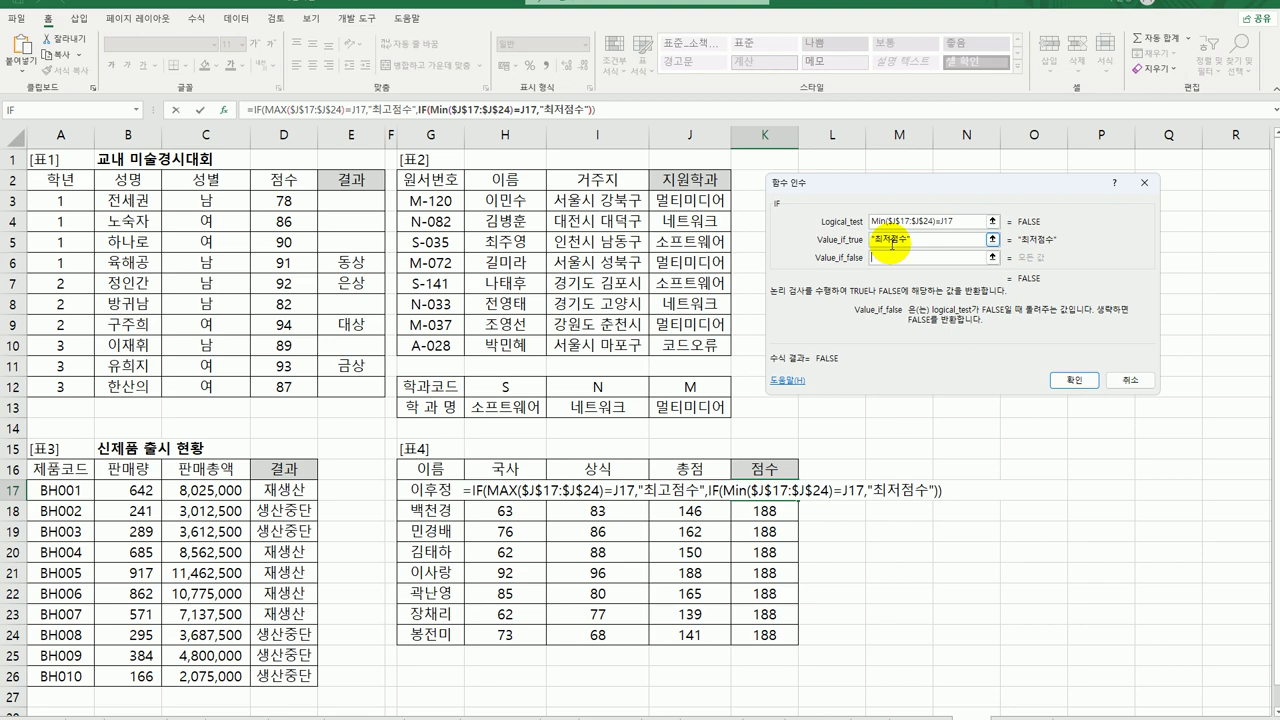
{"action": "type", "text": "\"\""}
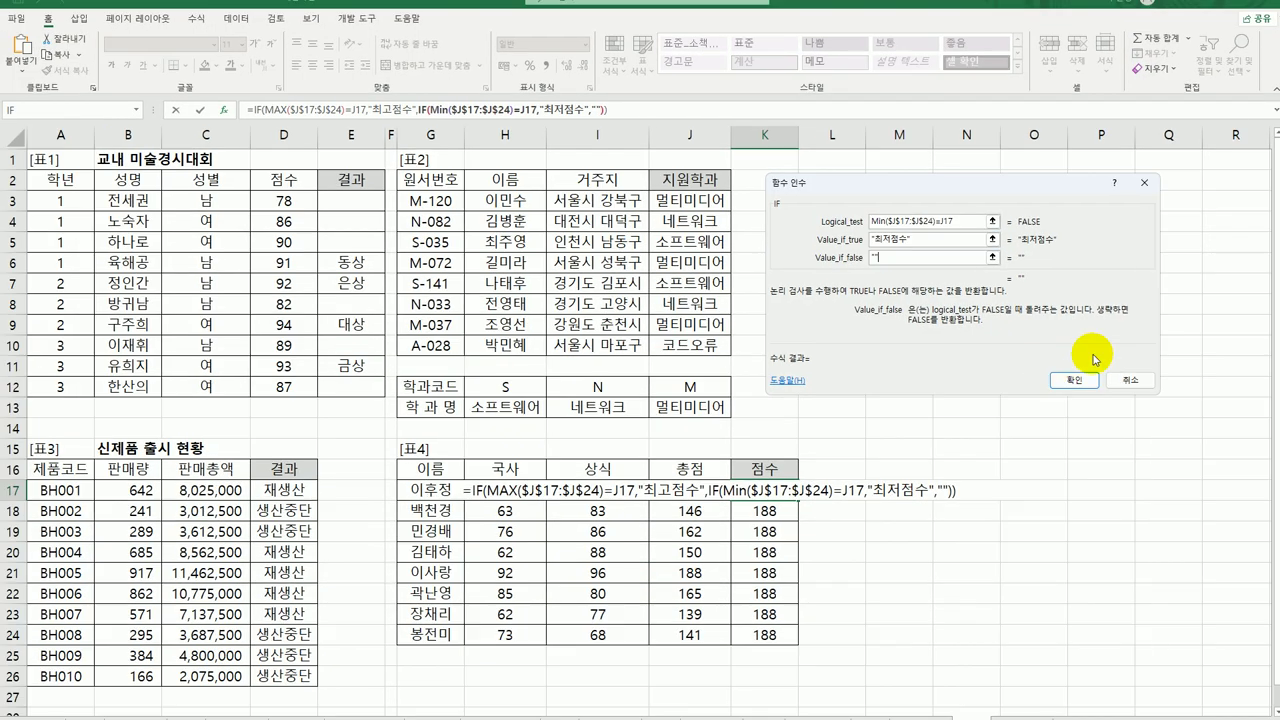
Apply the nested IF formula to K17 and fill it down to K24
{"action": "left_click", "coordinate": [890, 483]}
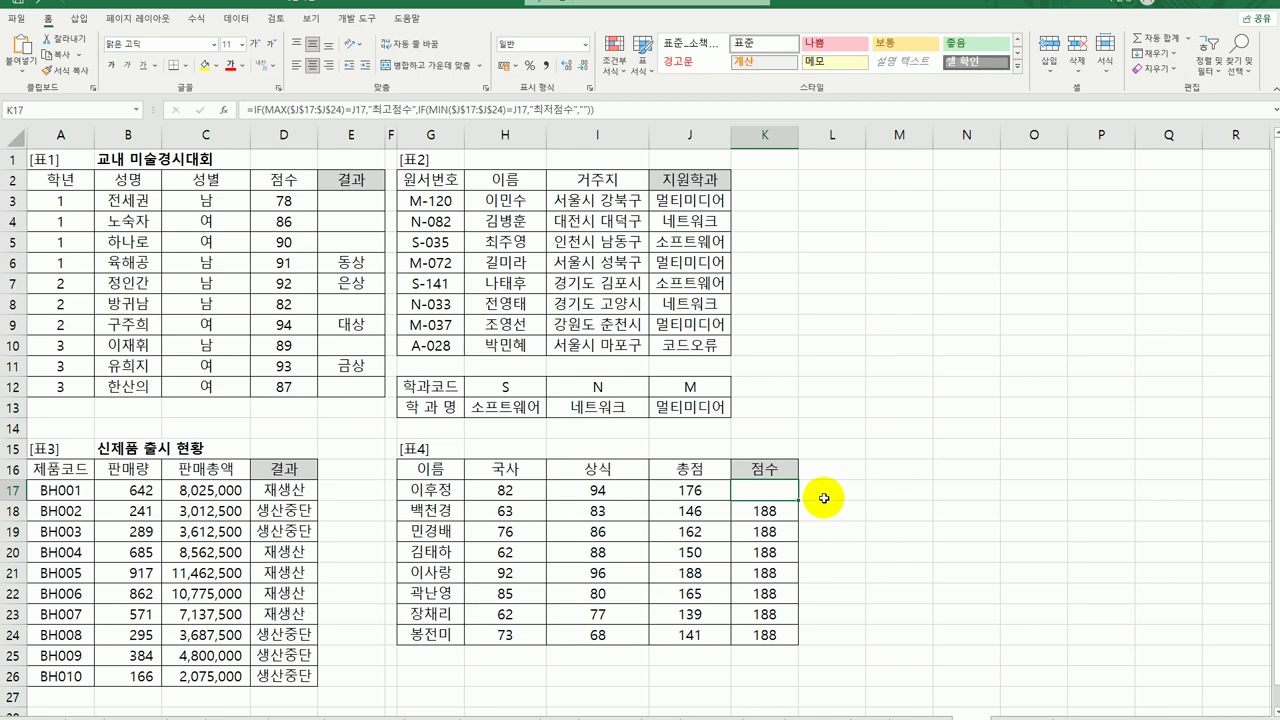
{"action": "left_click_drag", "start_coordinate": [798, 500], "coordinate": [783, 645]}
{"action": "left_click", "coordinate": [871, 624]}
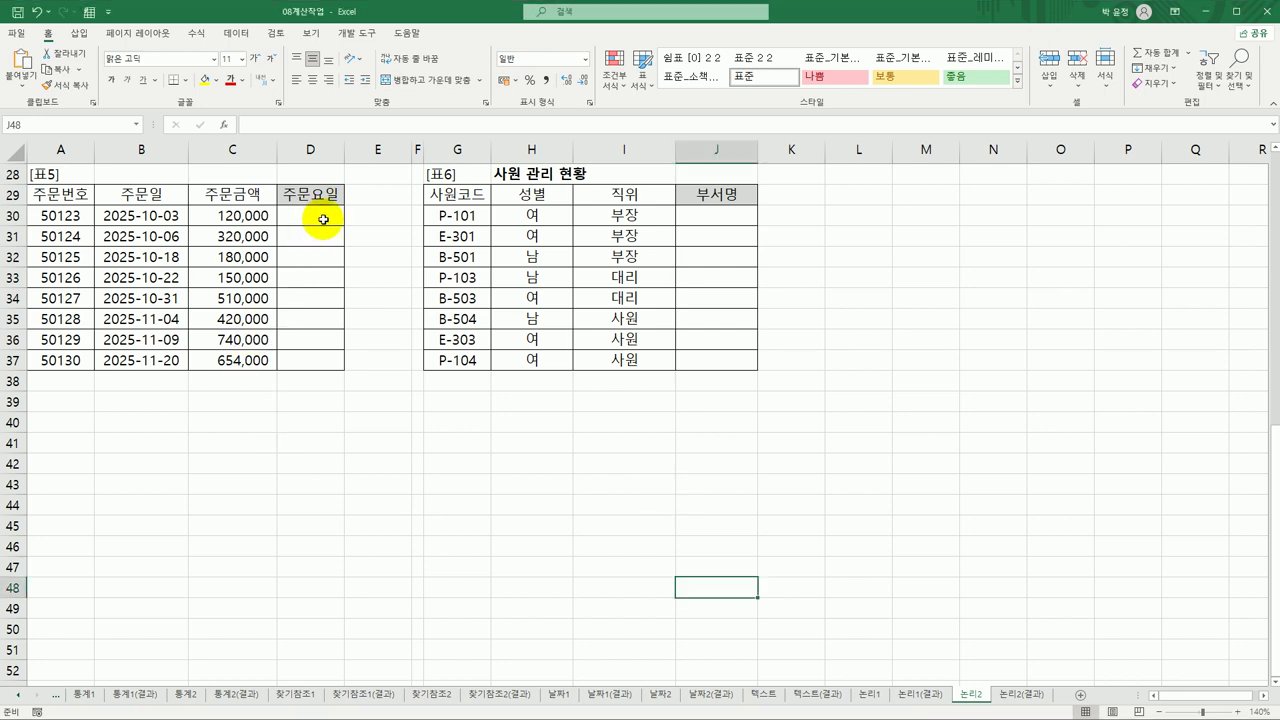
Start a WEEKDAY formula in D30 of the 주문요일 column, using the order date in B30 as its serial number
{"action": "left_click", "coordinate": [323, 219]}
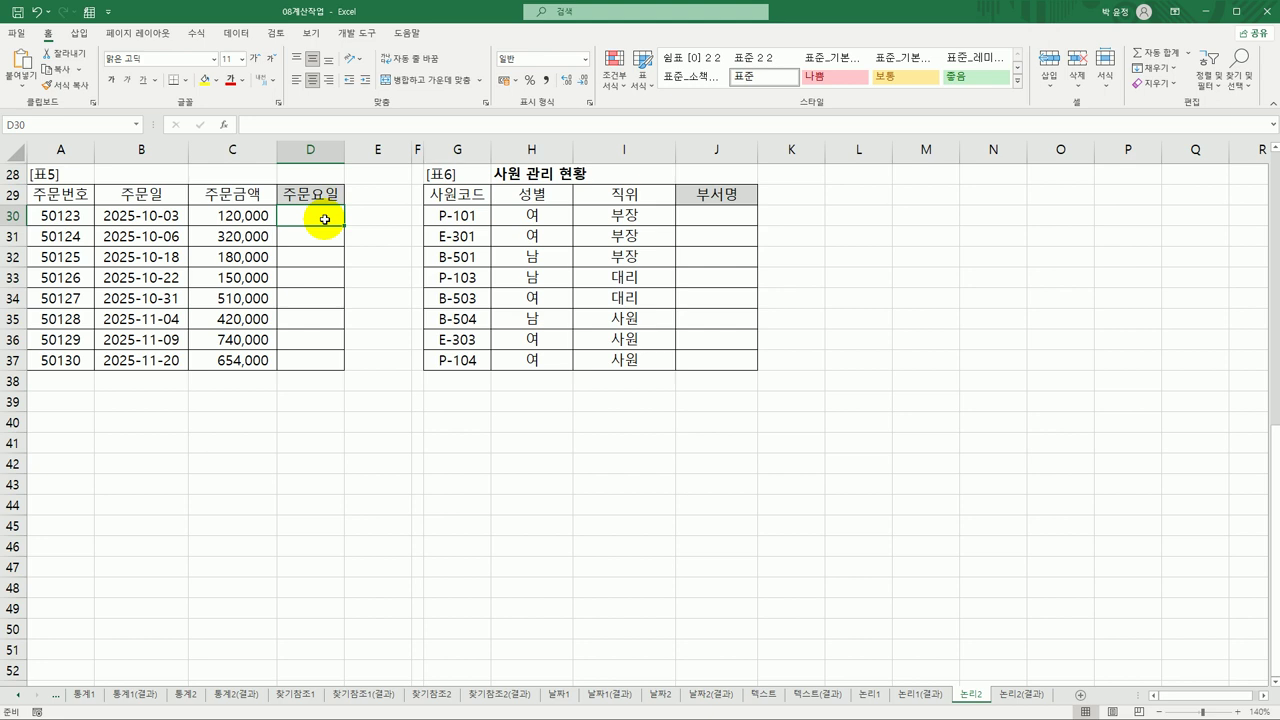
{"action": "left_click", "coordinate": [162, 211]}
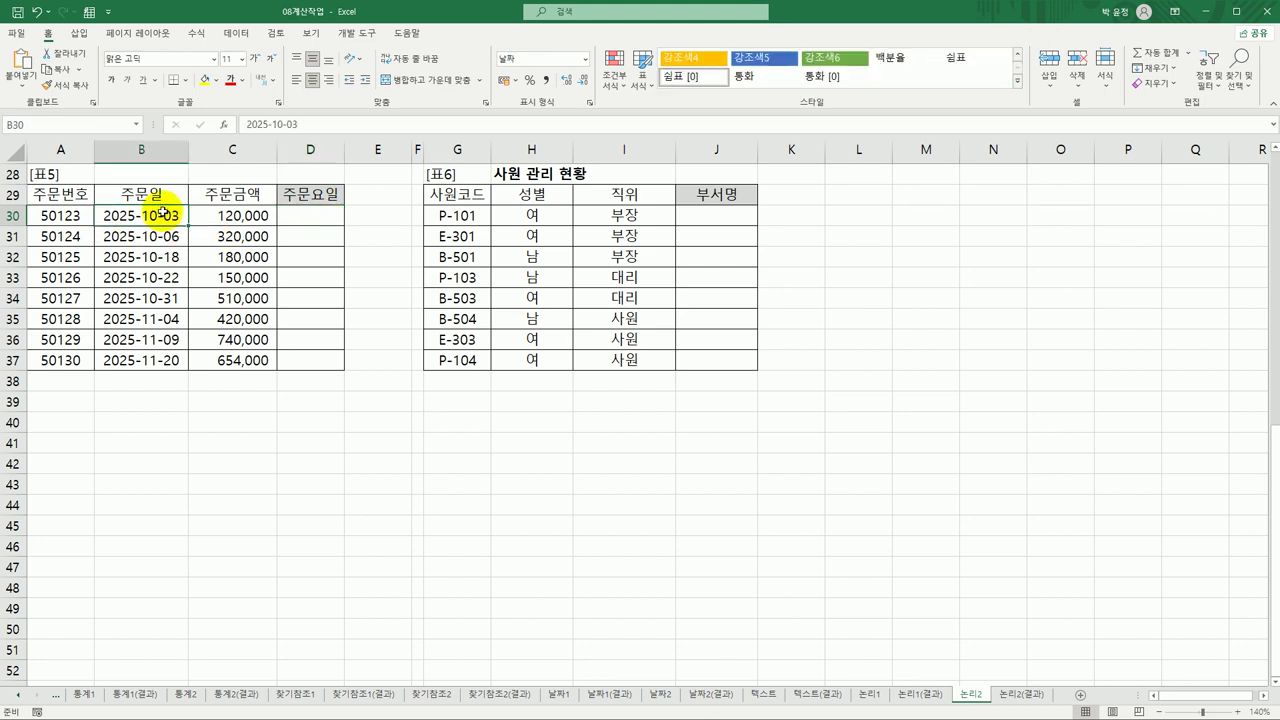
{"action": "left_click", "coordinate": [308, 215]}
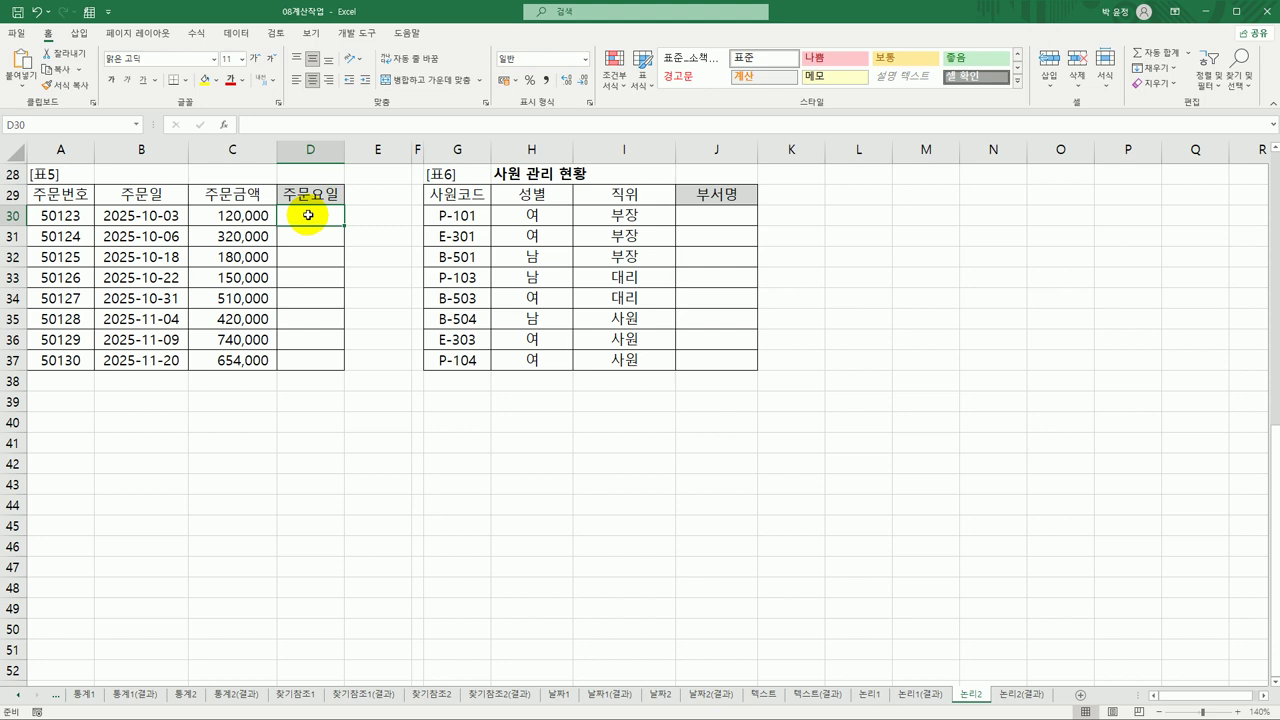
{"action": "left_click", "coordinate": [163, 215]}
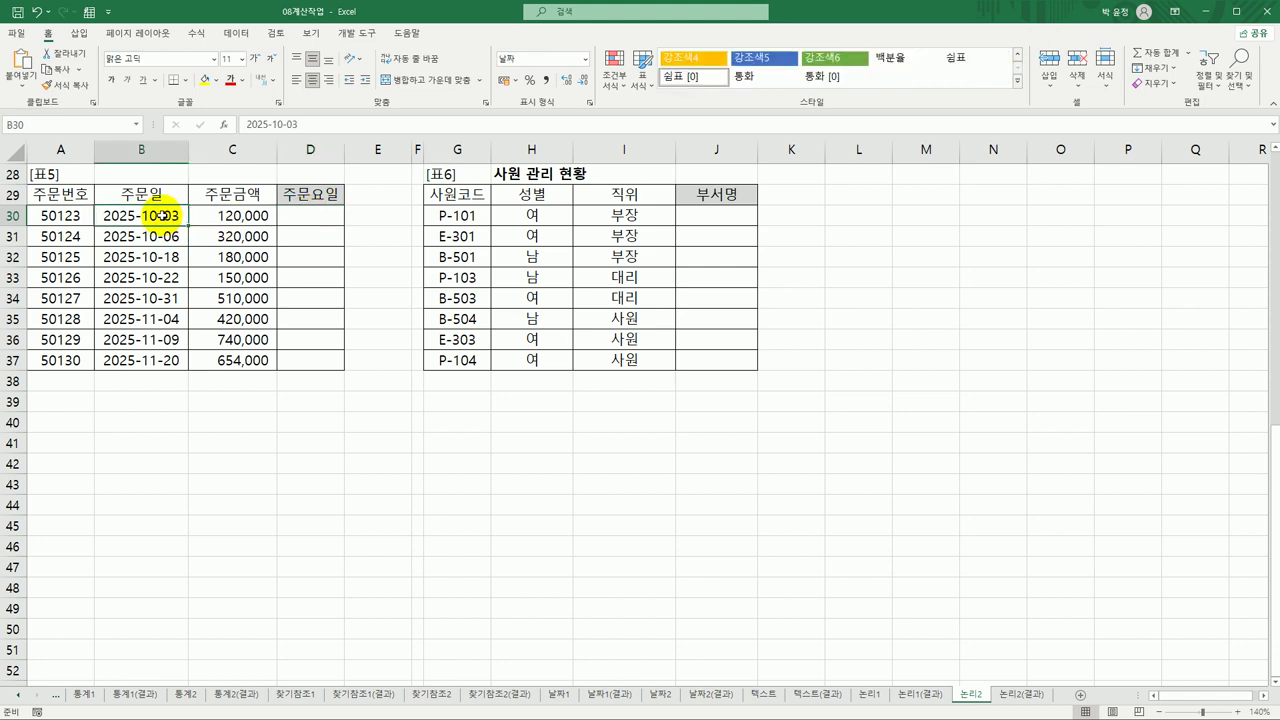
{"action": "left_click", "coordinate": [315, 213]}
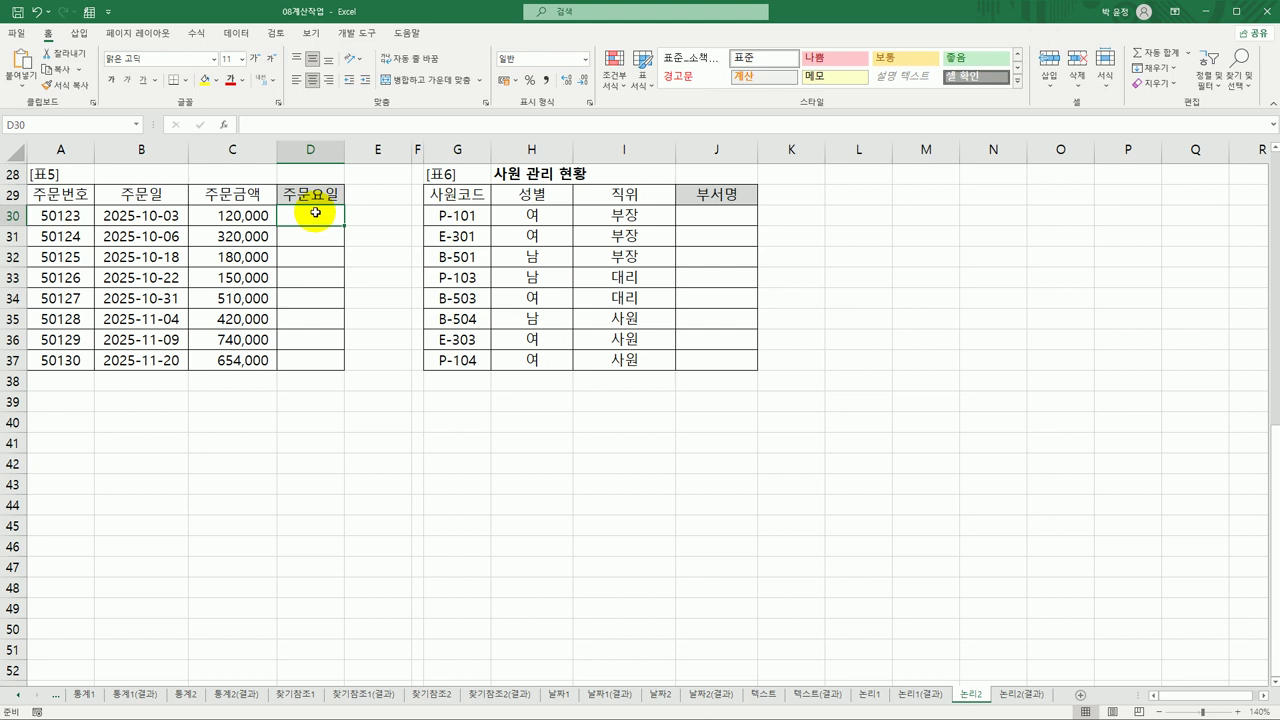
{"action": "type", "text": "="}
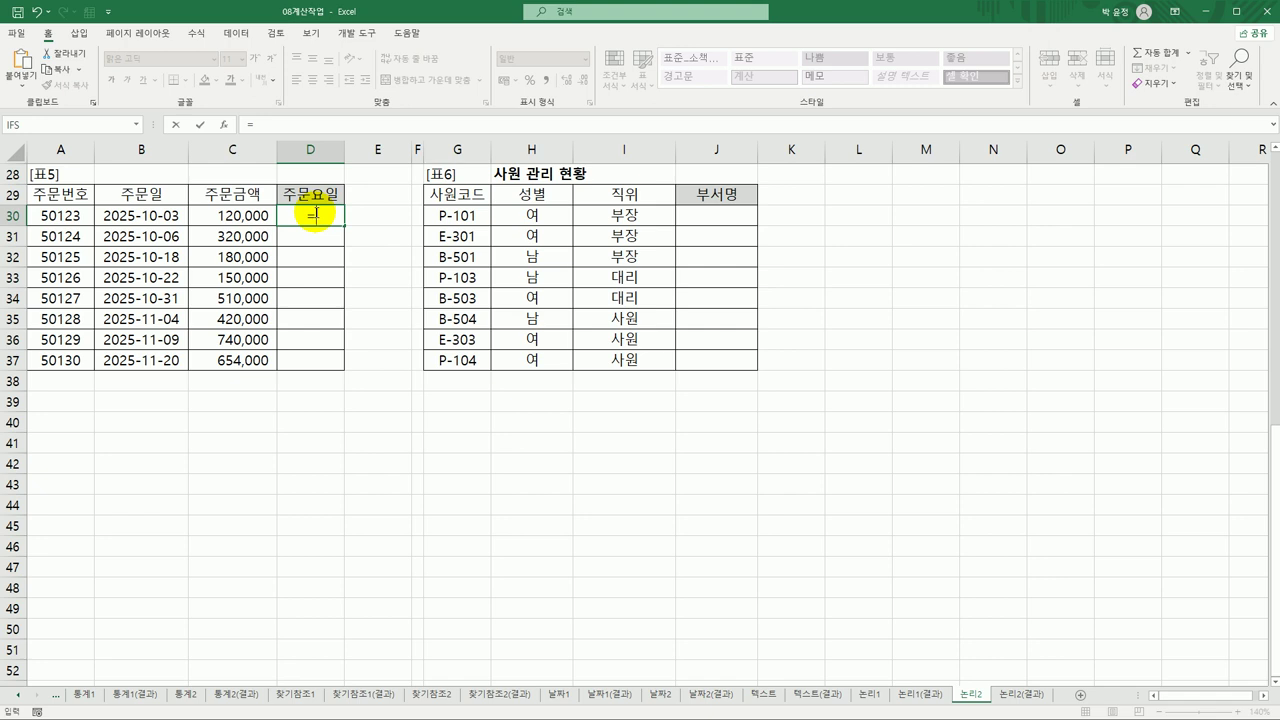
{"action": "type", "text": "w"}
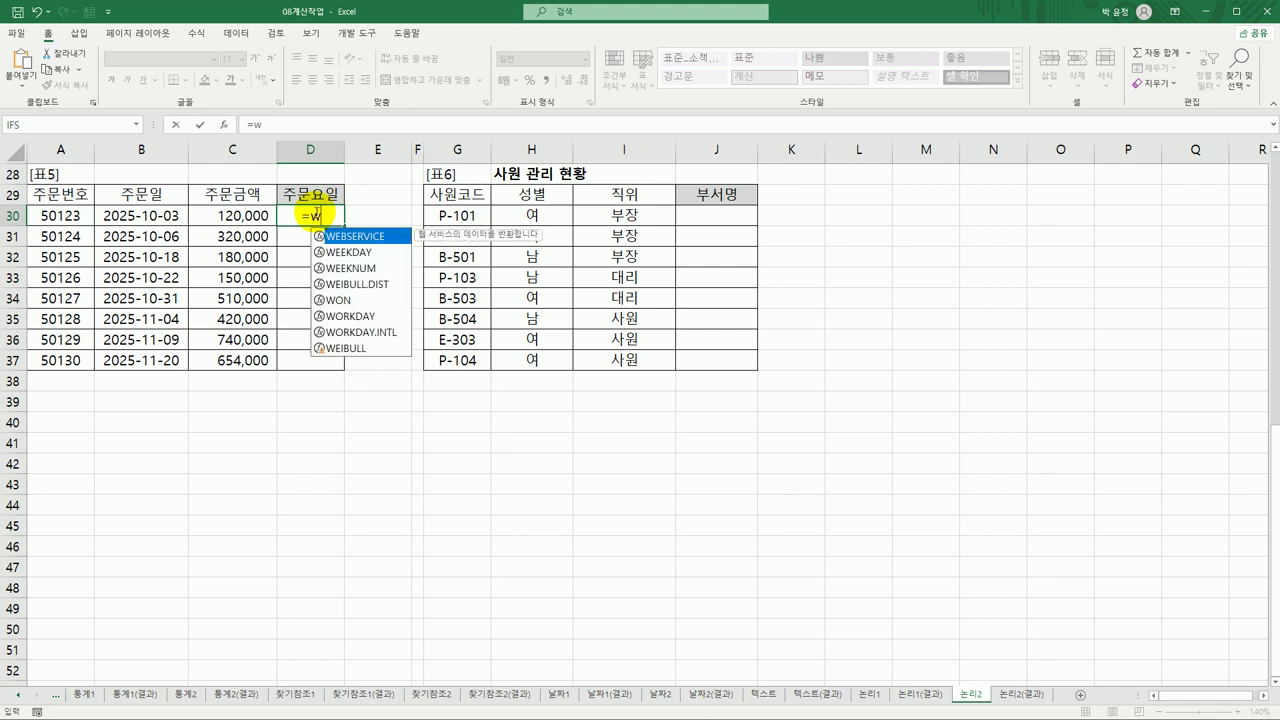
{"action": "left_click", "coordinate": [352, 254]}
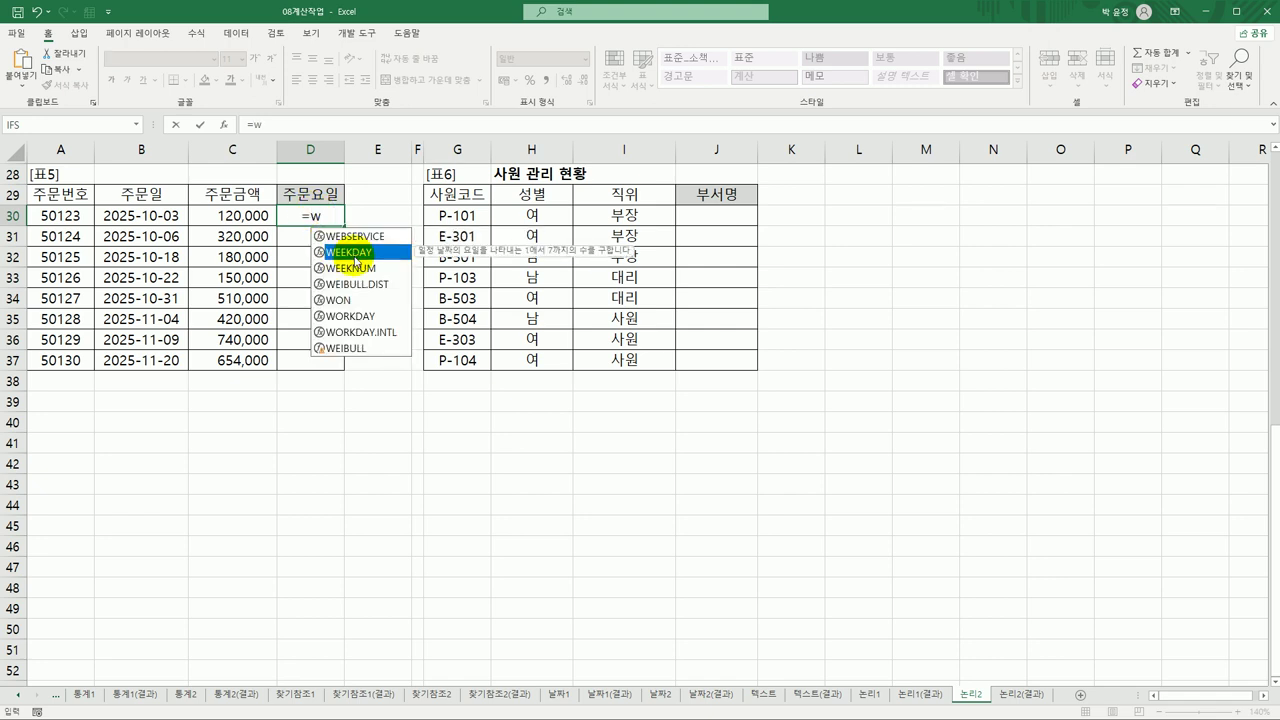
{"action": "double_click", "coordinate": [352, 254]}
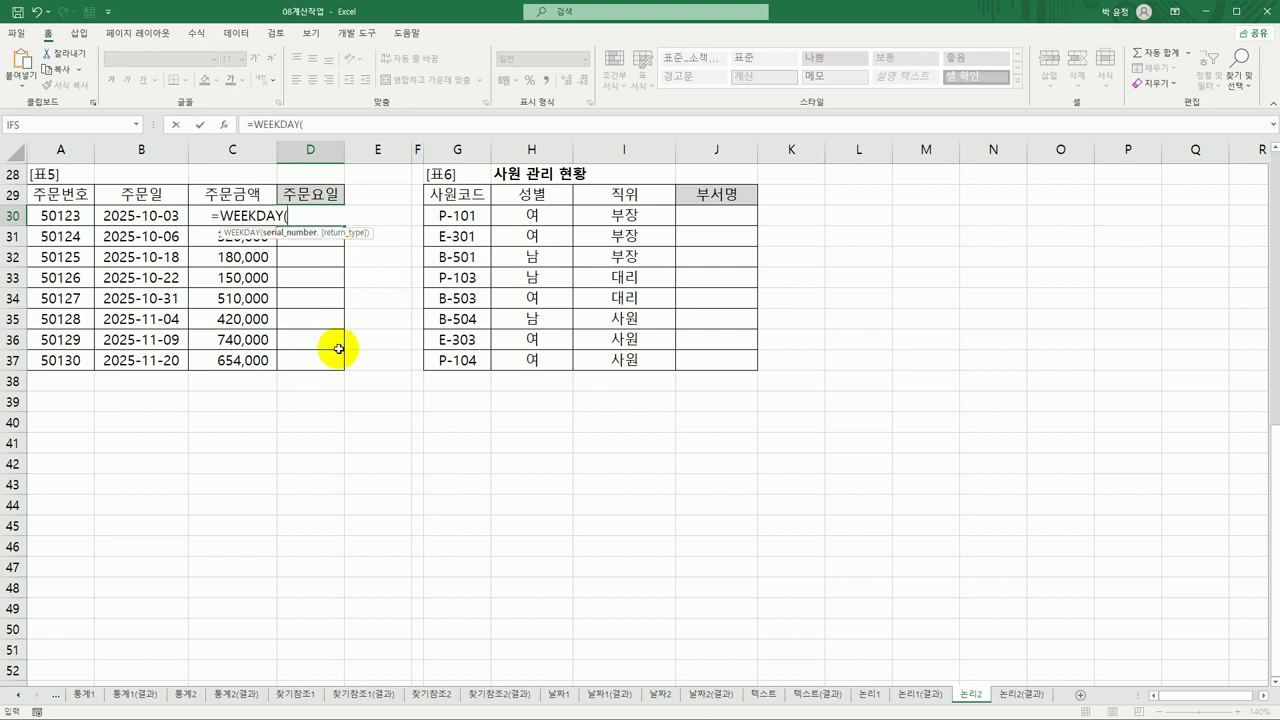
{"action": "left_click", "coordinate": [160, 217]}
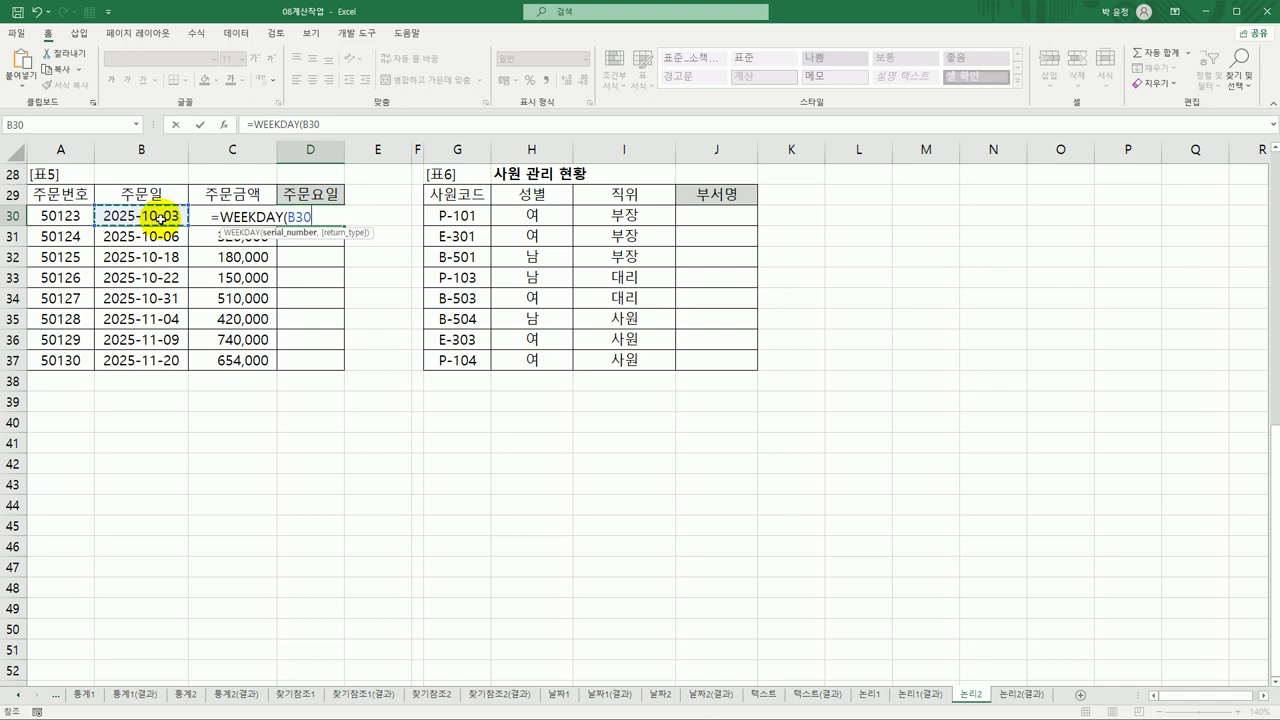
Complete the WEEKDAY formula with return type 2 (Monday as 1 through Sunday as 7) and fill it down to D37
{"action": "type", "text": ","}
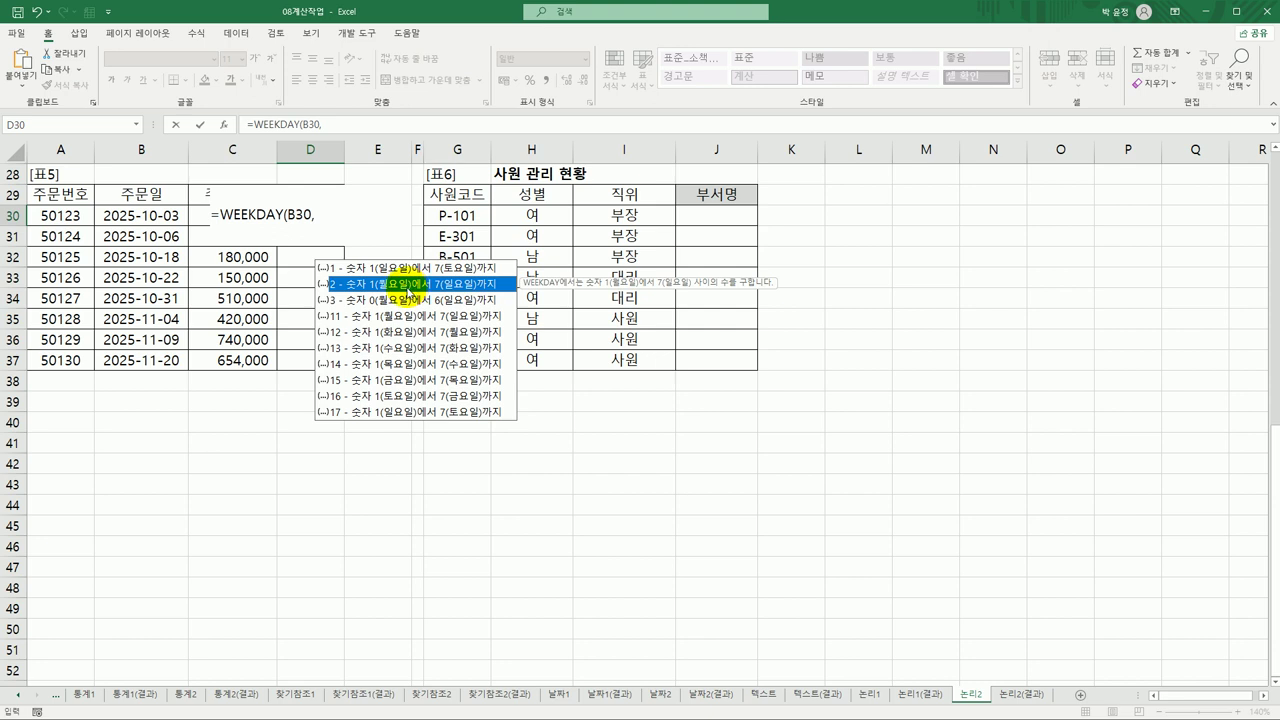
{"action": "double_click", "coordinate": [407, 285]}
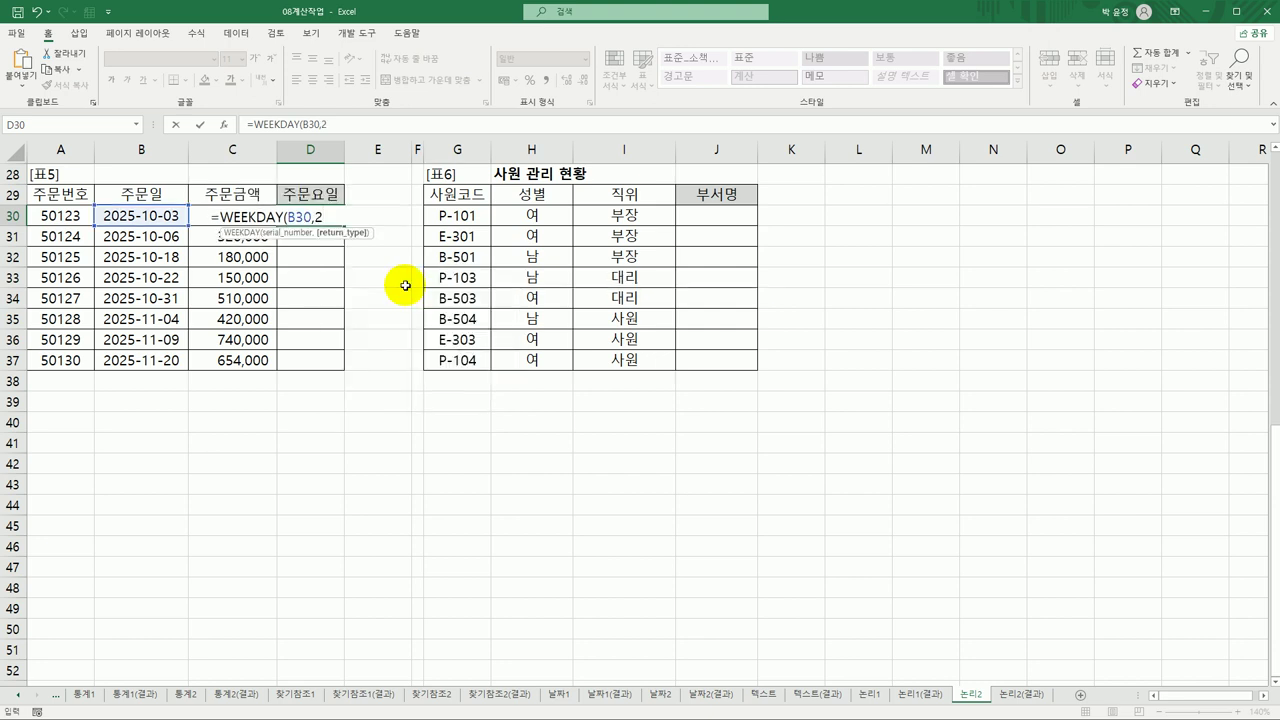
{"action": "type", "text": ")"}
{"action": "key", "text": "Return"}
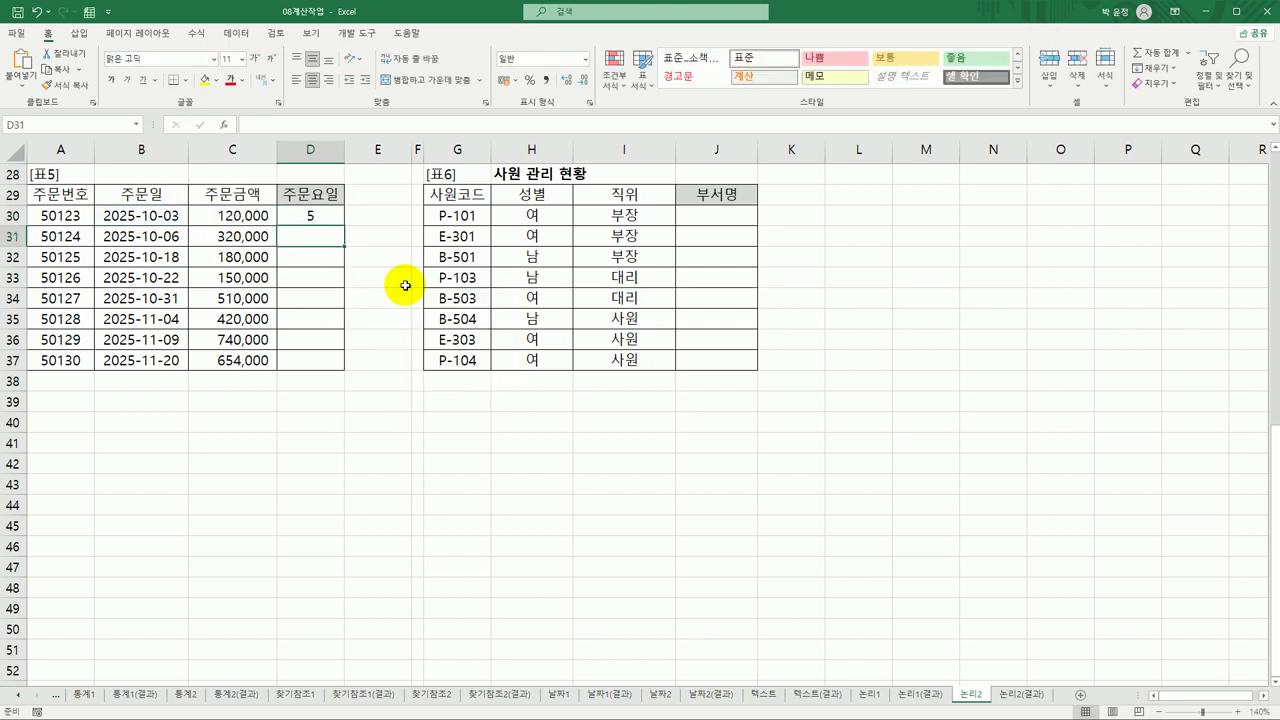
{"action": "left_click", "coordinate": [333, 214]}
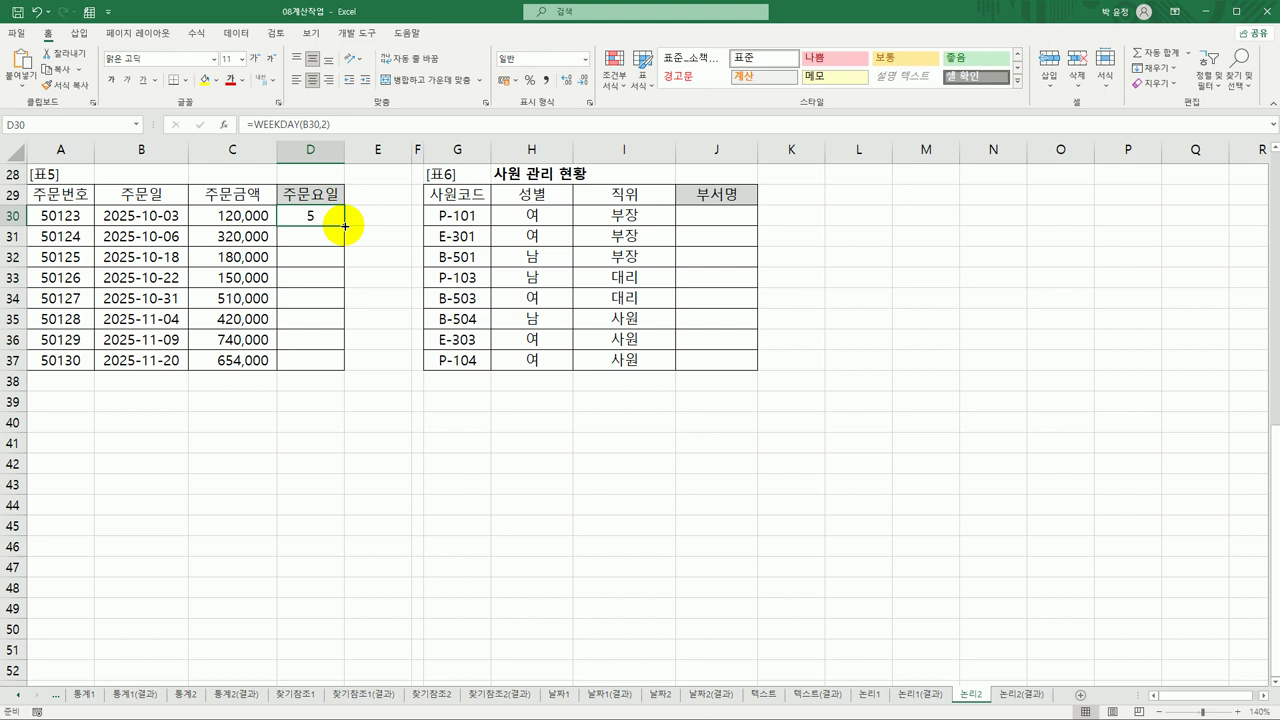
{"action": "left_click_drag", "start_coordinate": [344, 225], "coordinate": [347, 370]}
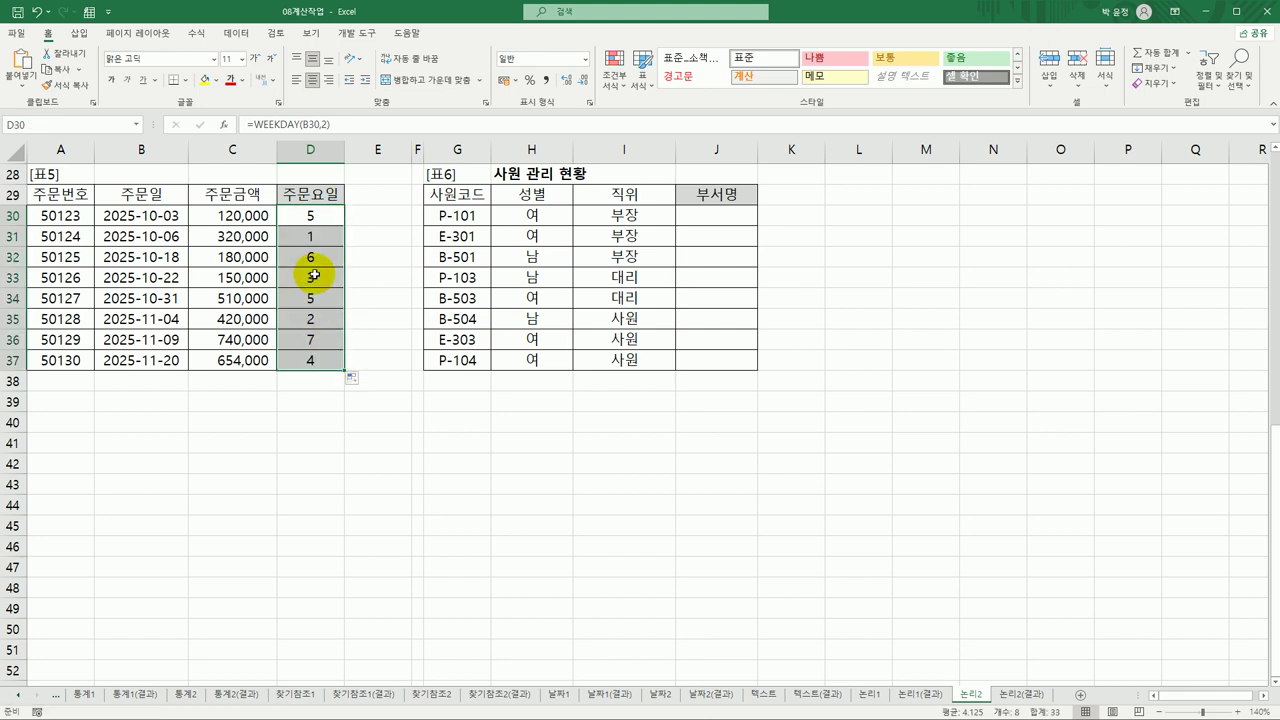
Examine the weekday numbers produced in the 주문요일 column against the order dates
{"action": "left_click", "coordinate": [313, 236]}
{"action": "left_click", "coordinate": [325, 316]}
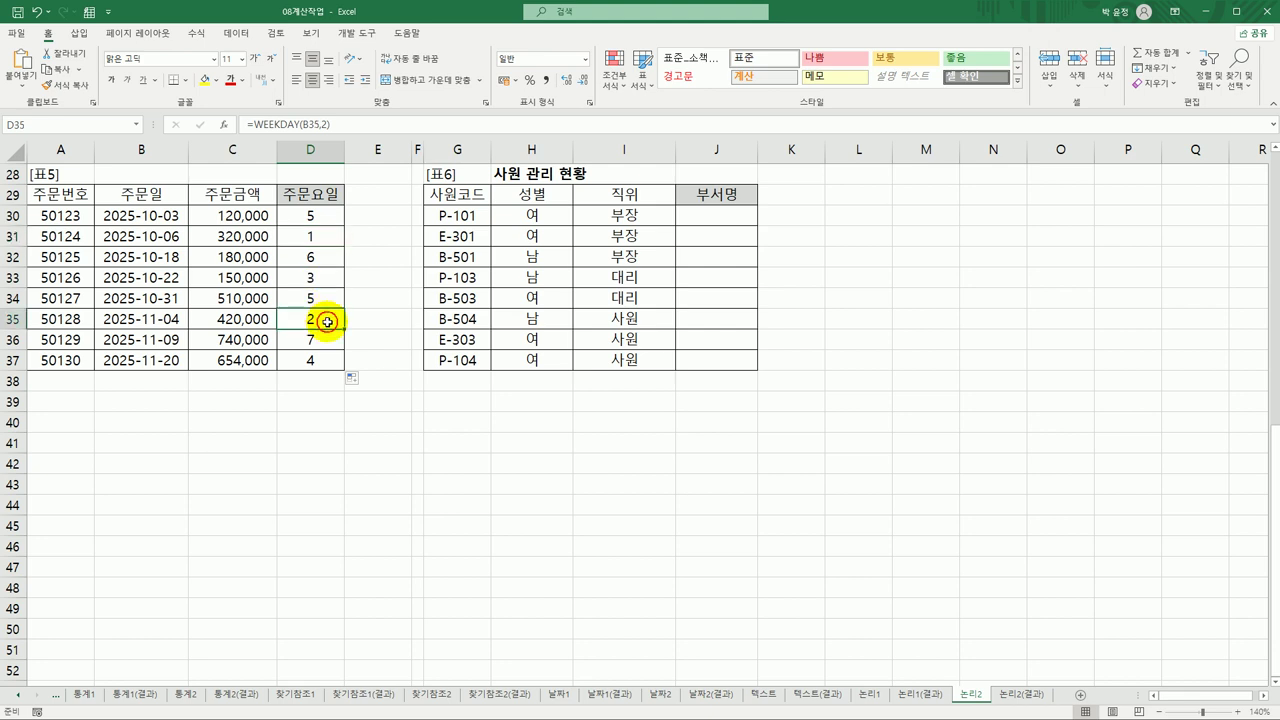
{"action": "left_click", "coordinate": [318, 278]}
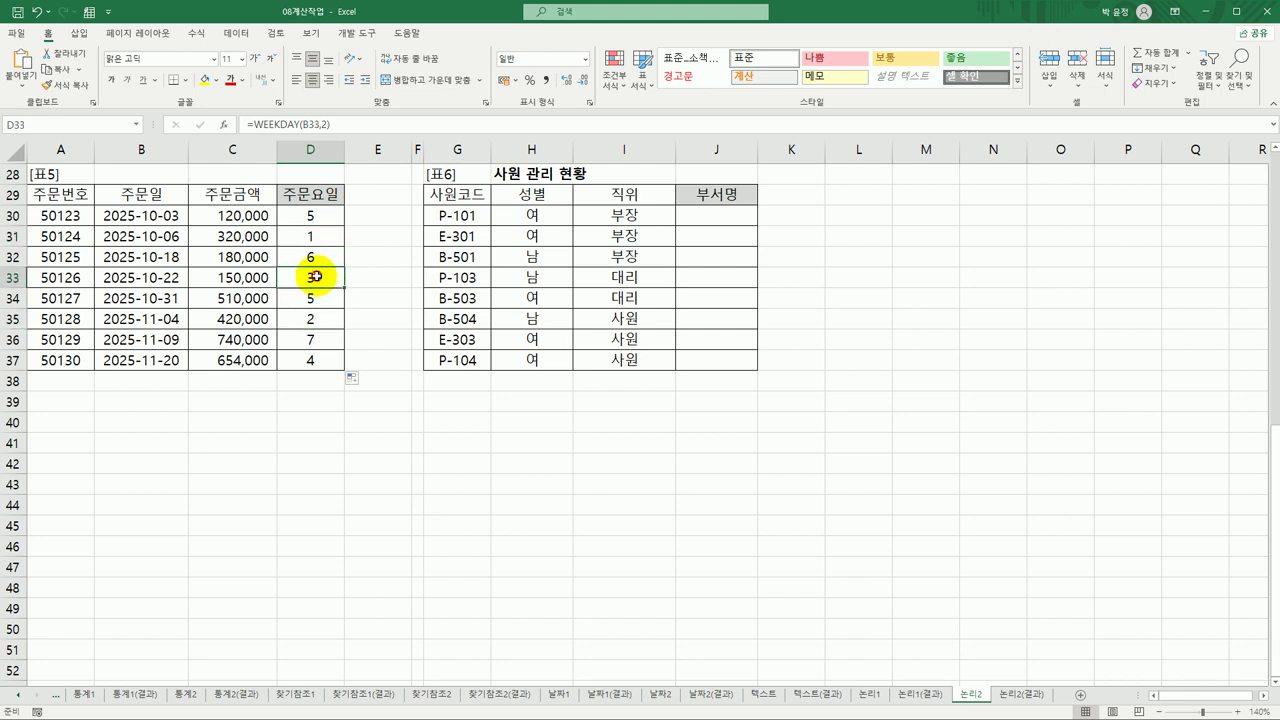
{"action": "left_click", "coordinate": [323, 357]}
{"action": "left_click", "coordinate": [314, 213]}
{"action": "left_click", "coordinate": [318, 258]}
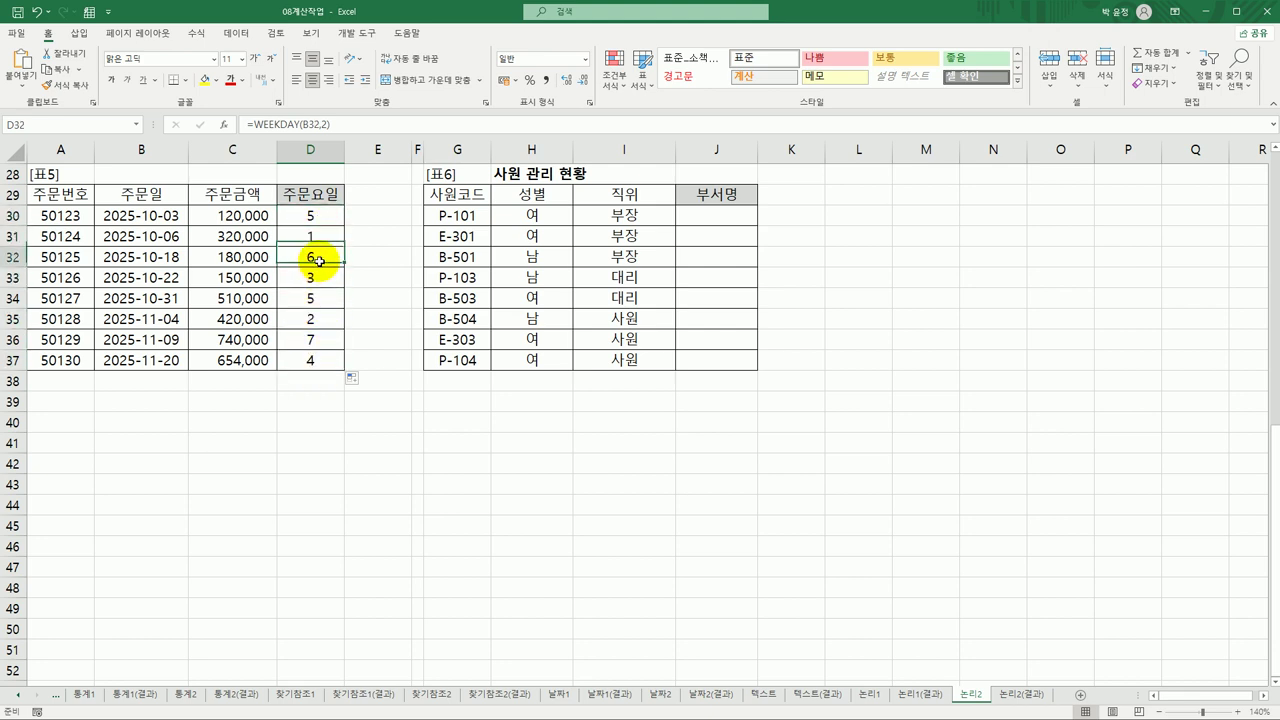
{"action": "left_click", "coordinate": [317, 343]}
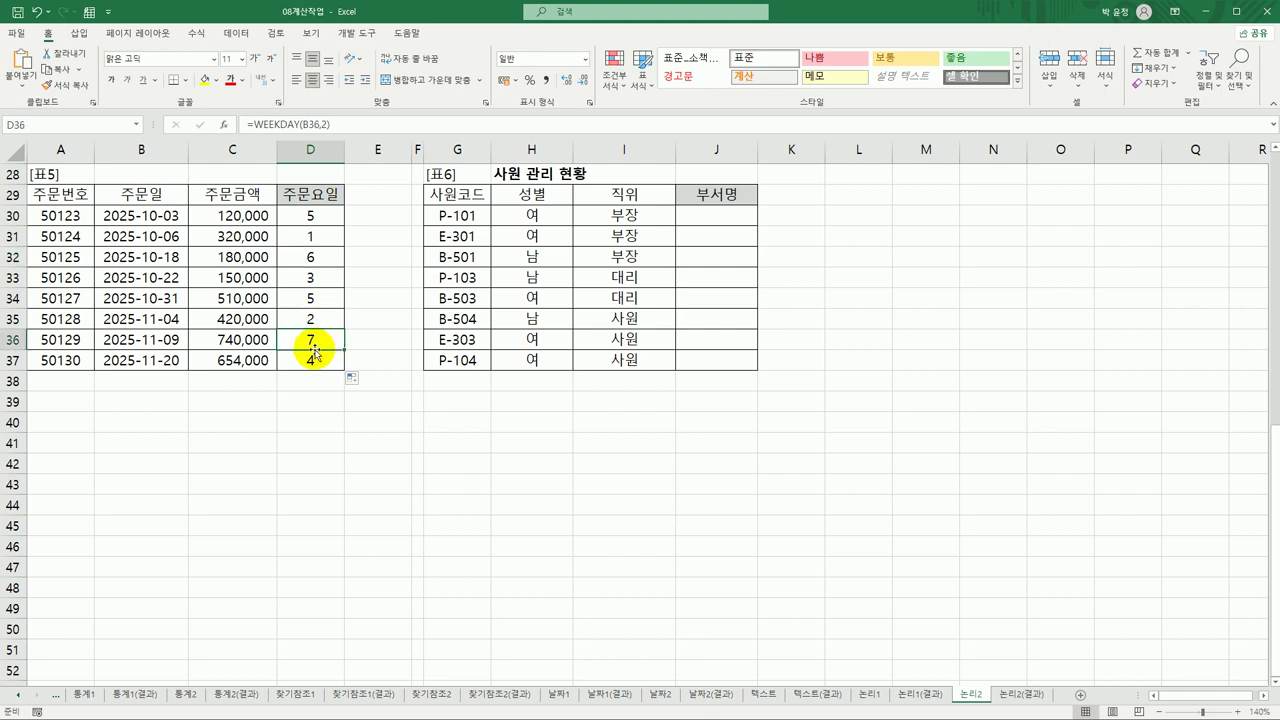
Wrap D30's WEEKDAY(B30,2) in a SWITCH function as its expression and open the SWITCH function arguments
{"action": "left_click", "coordinate": [316, 214]}
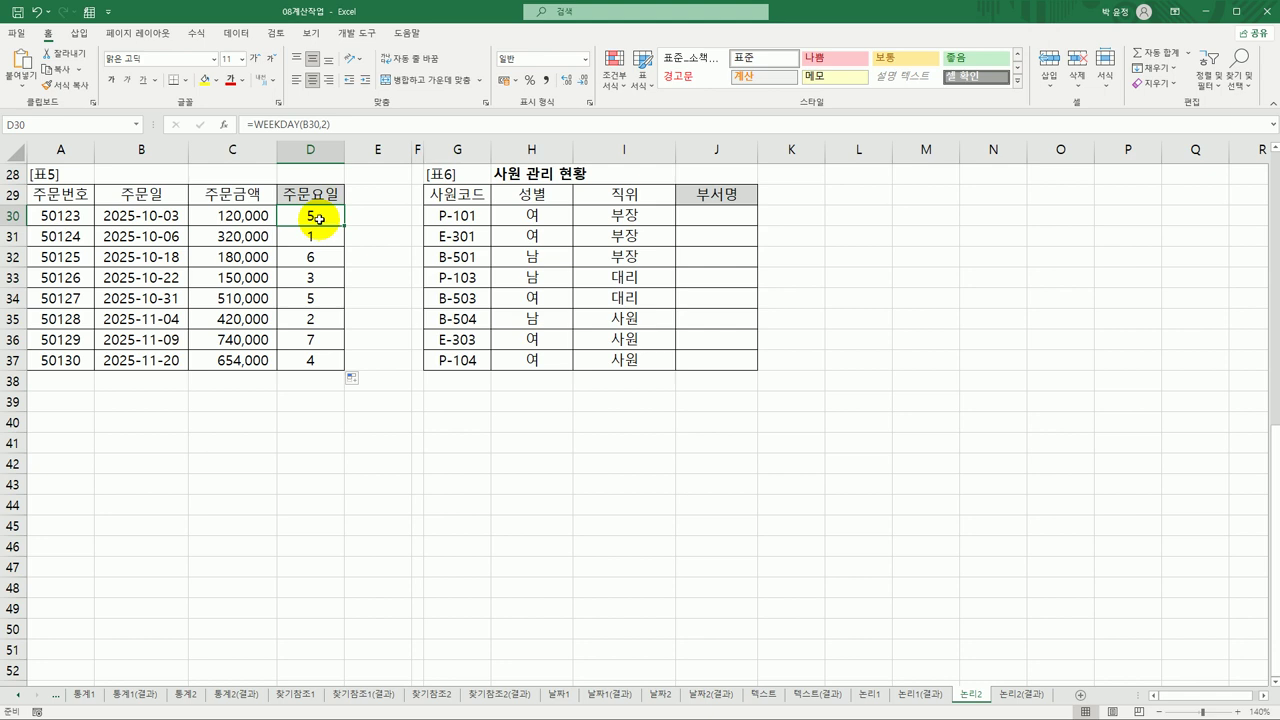
{"action": "double_click", "coordinate": [316, 218]}
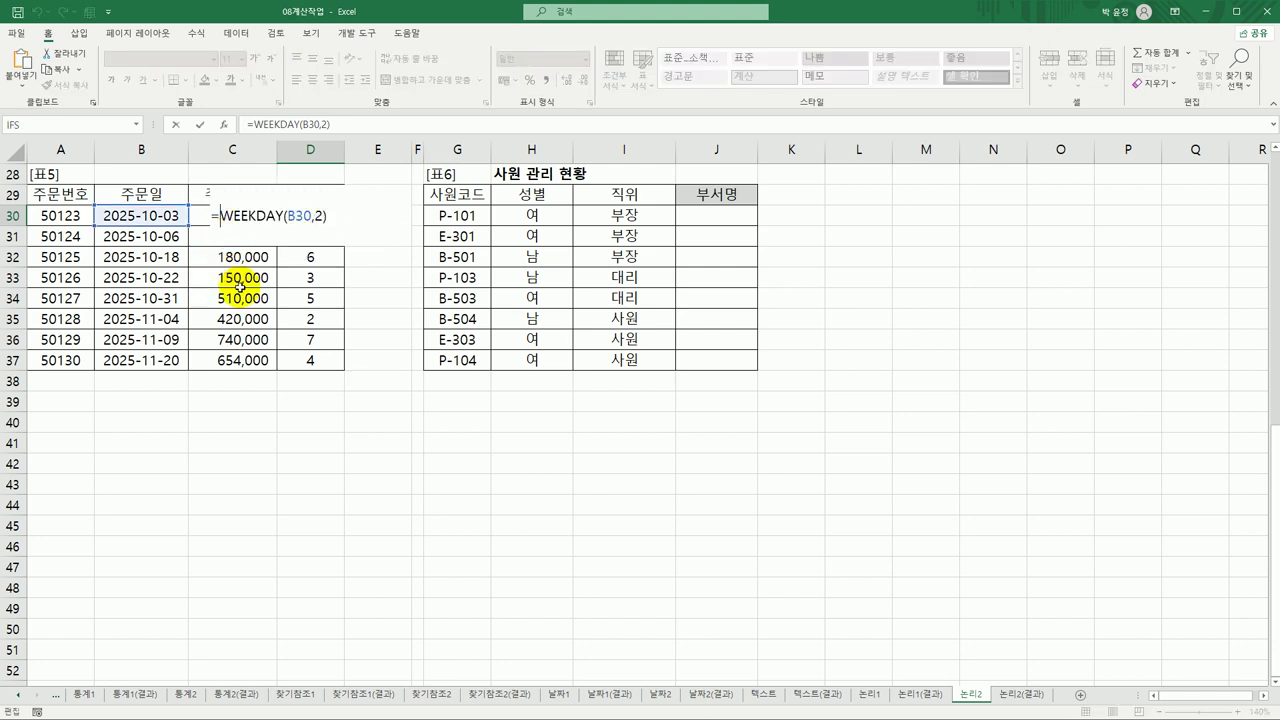
{"action": "type", "text": "s"}
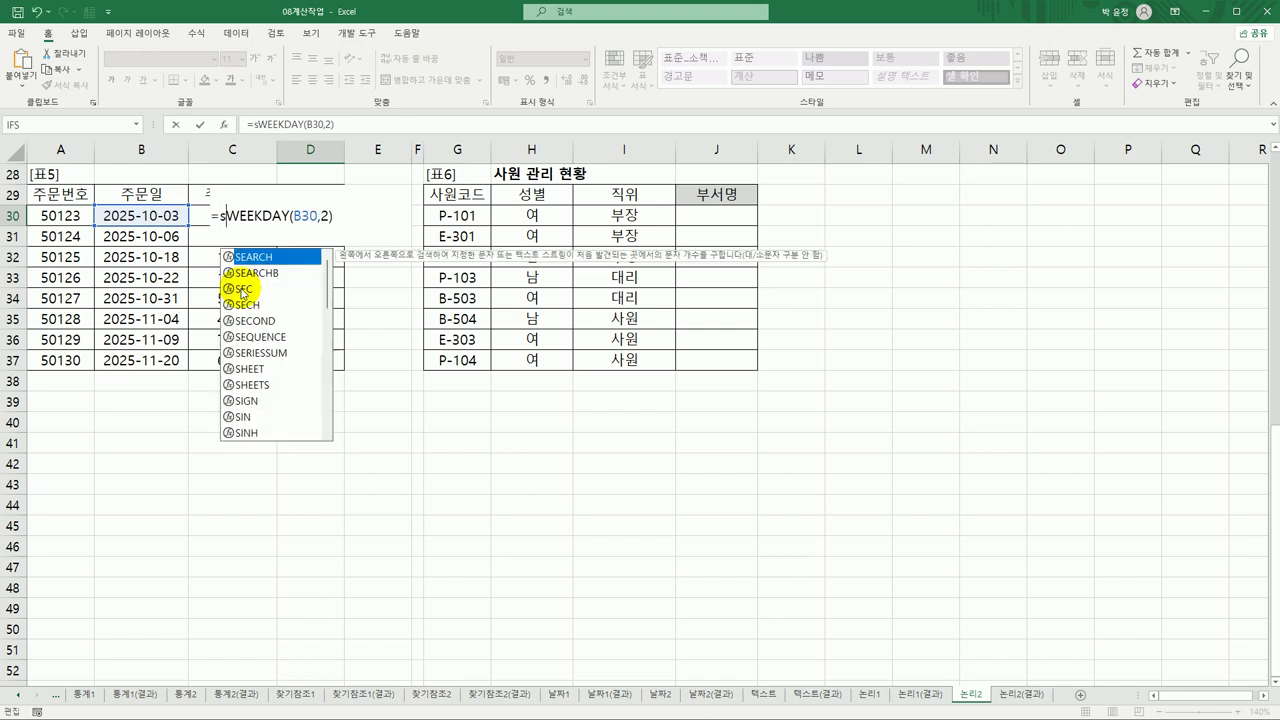
{"action": "type", "text": "w"}
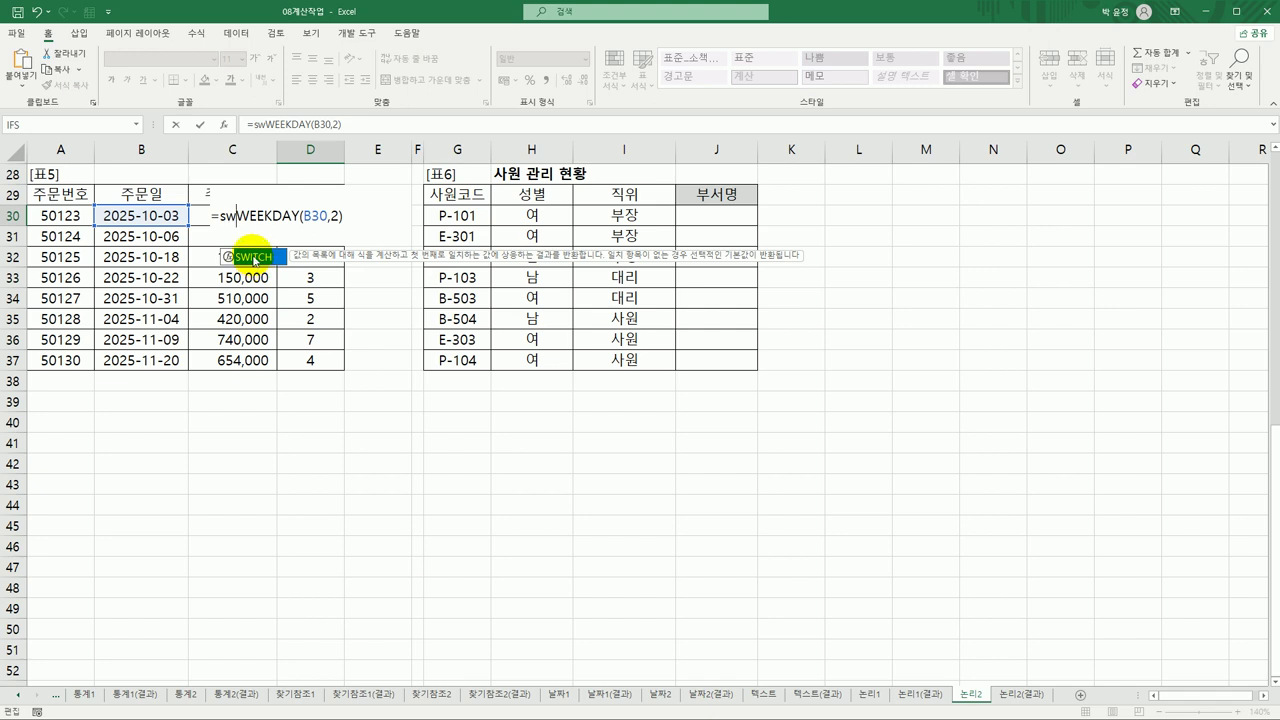
{"action": "double_click", "coordinate": [253, 258]}
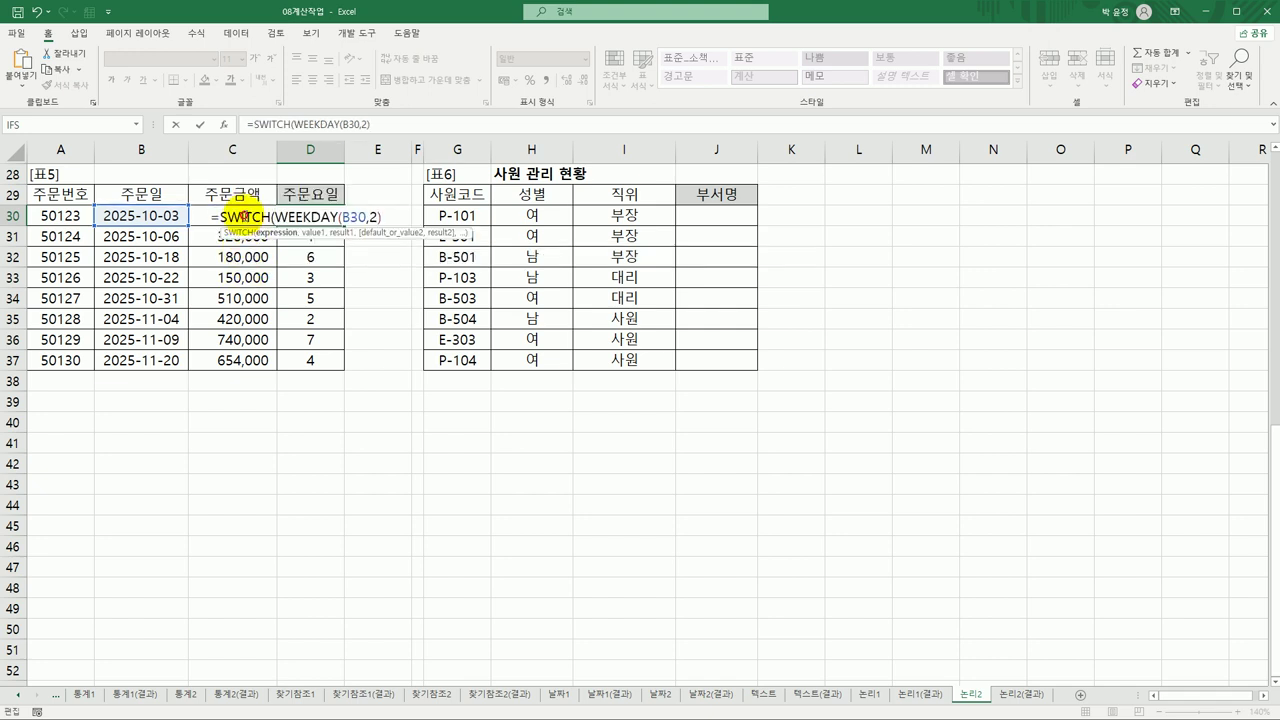
{"action": "left_click", "coordinate": [224, 125]}
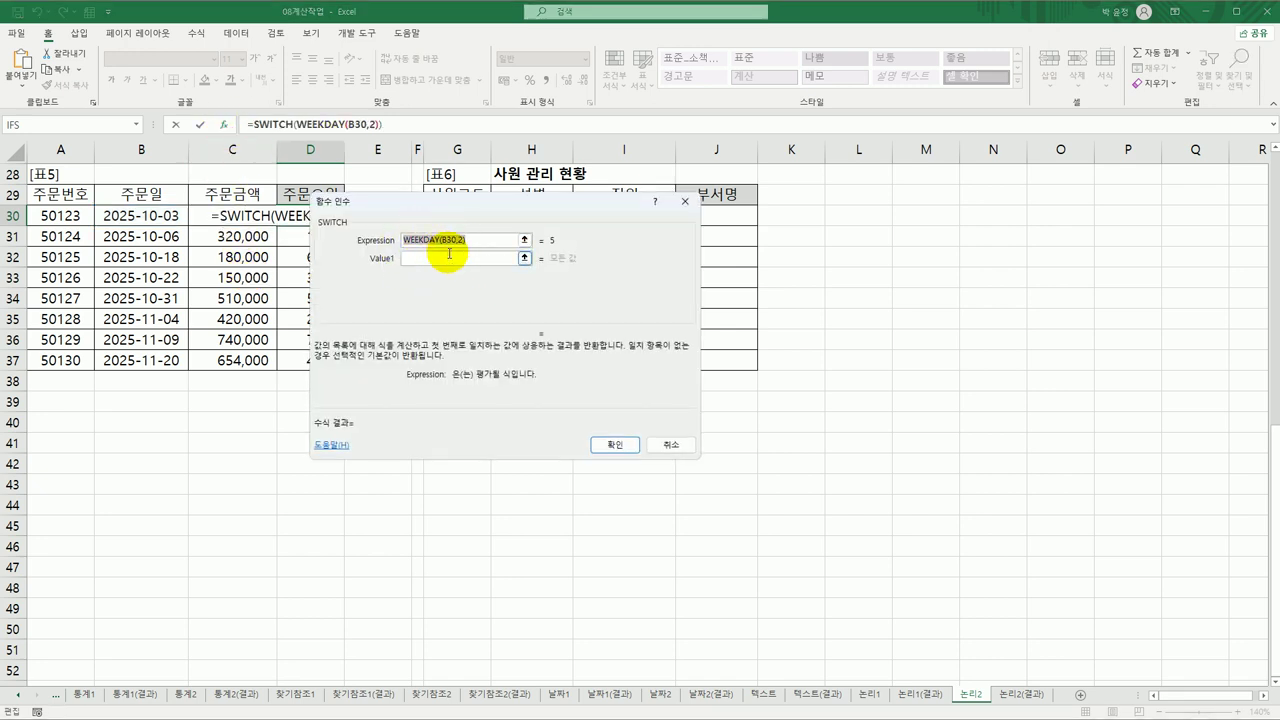
{"action": "left_click", "coordinate": [497, 398]}
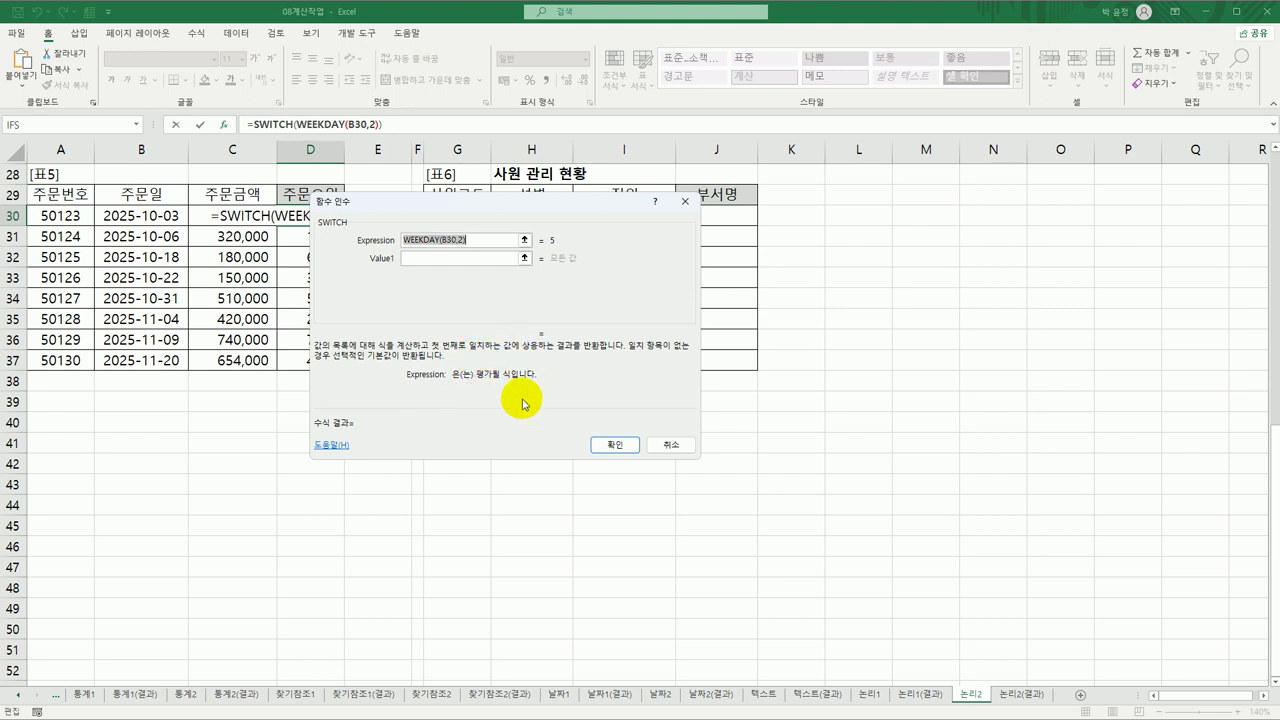
{"action": "double_click", "coordinate": [425, 240]}
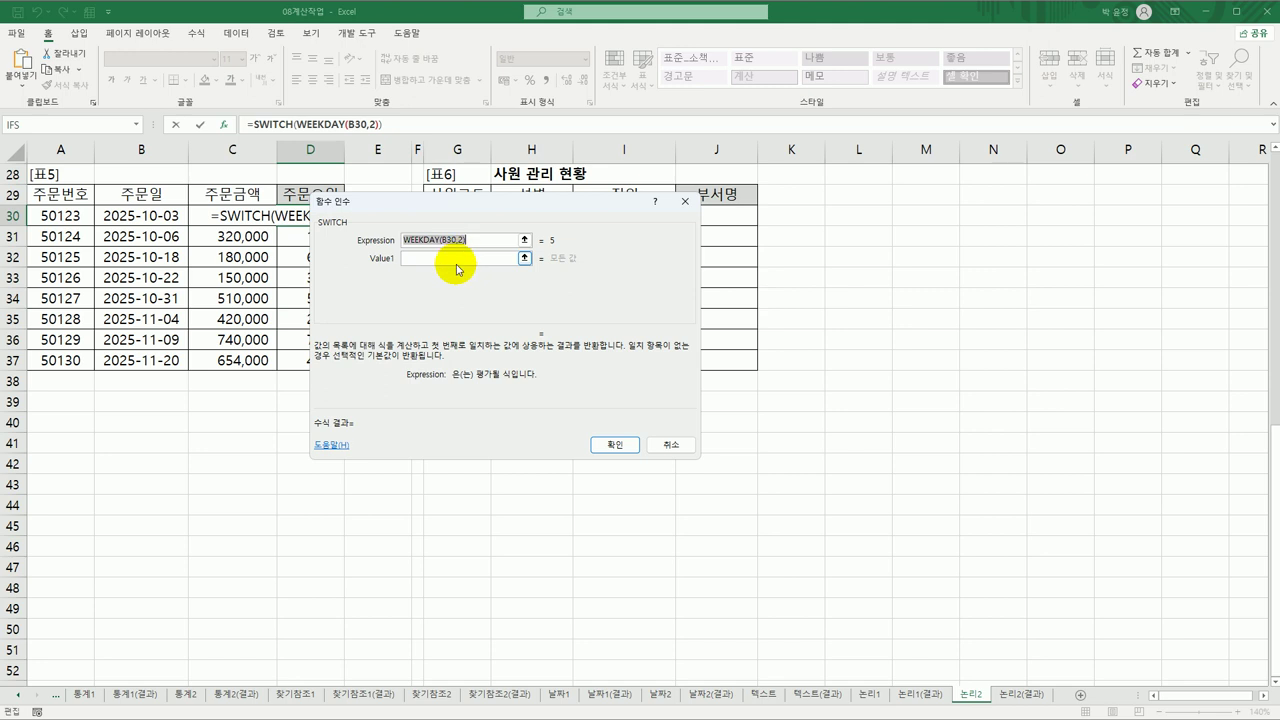
Set the SWITCH function to return 월 for value 1 and 화 for value 2
{"action": "left_click", "coordinate": [457, 262]}
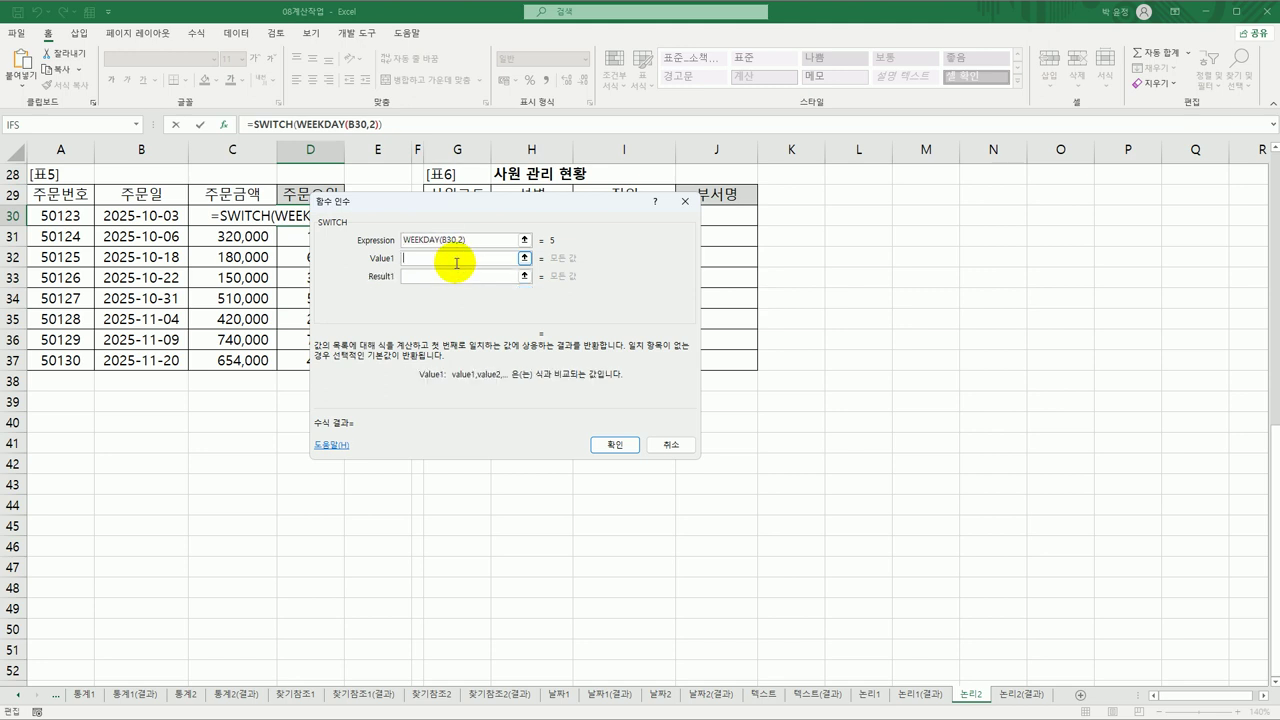
{"action": "type", "text": "1"}
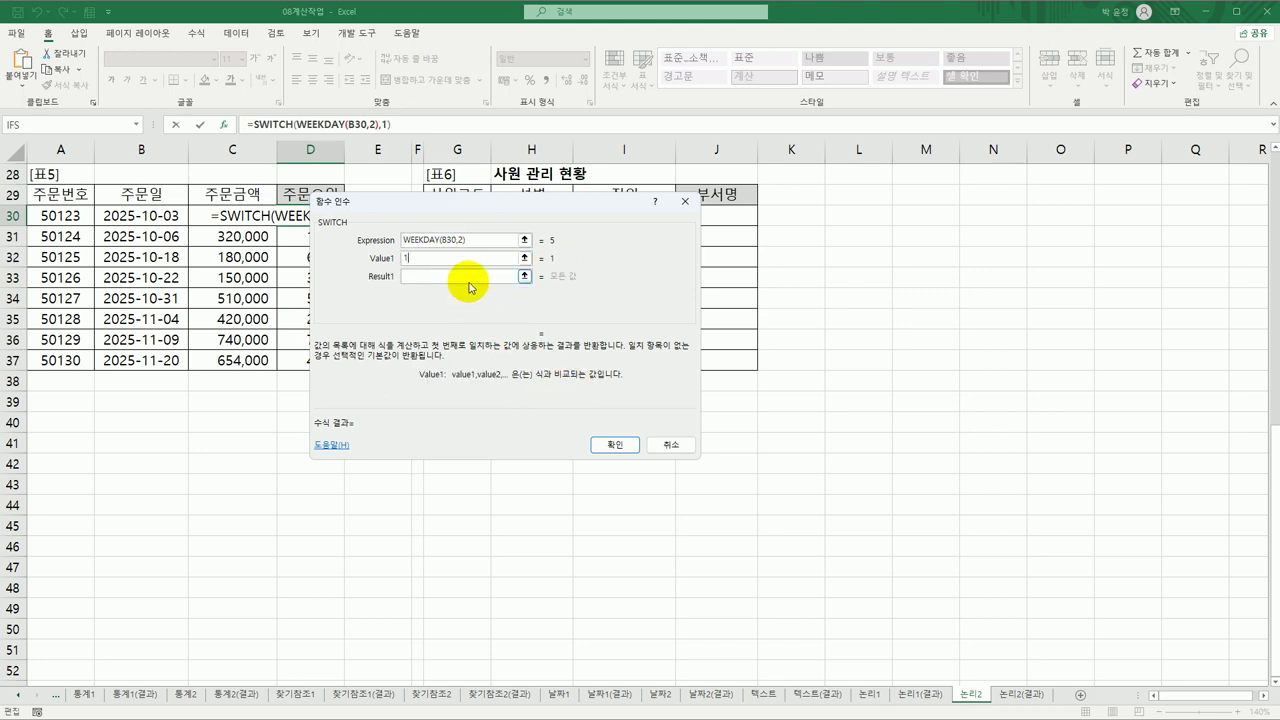
{"action": "left_click", "coordinate": [457, 277]}
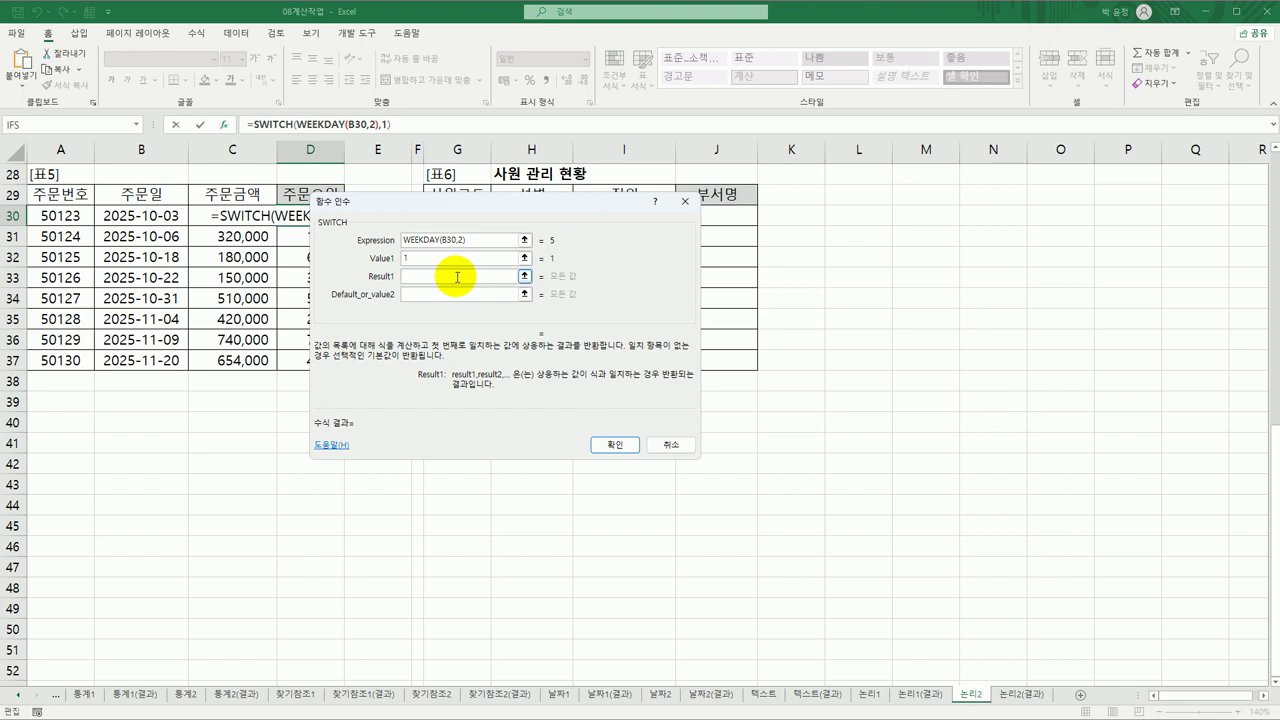
{"action": "type", "text": "월"}
{"action": "key", "text": "Tab"}
{"action": "type", "text": "2"}
{"action": "key", "text": "Tab"}
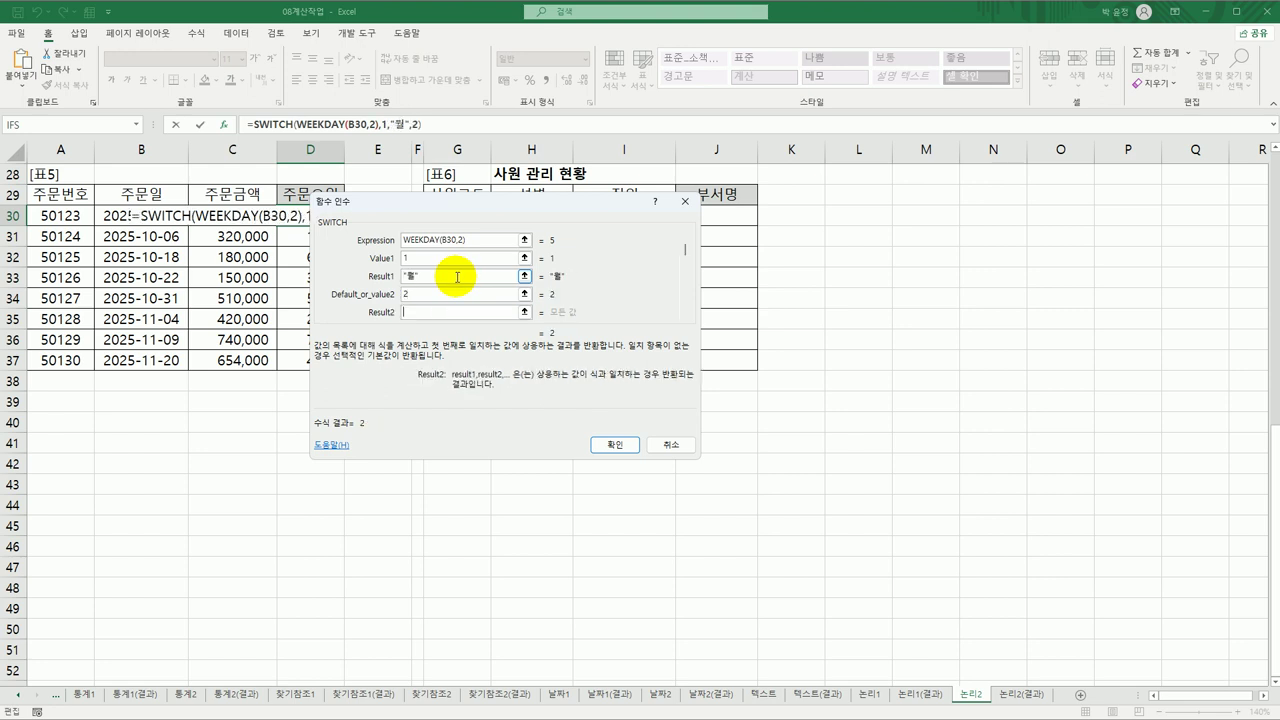
{"action": "type", "text": "화"}
Add SWITCH value and result pairs returning 수 for 3 and 목 for 4
{"action": "key", "text": "Tab"}
{"action": "type", "text": "3"}
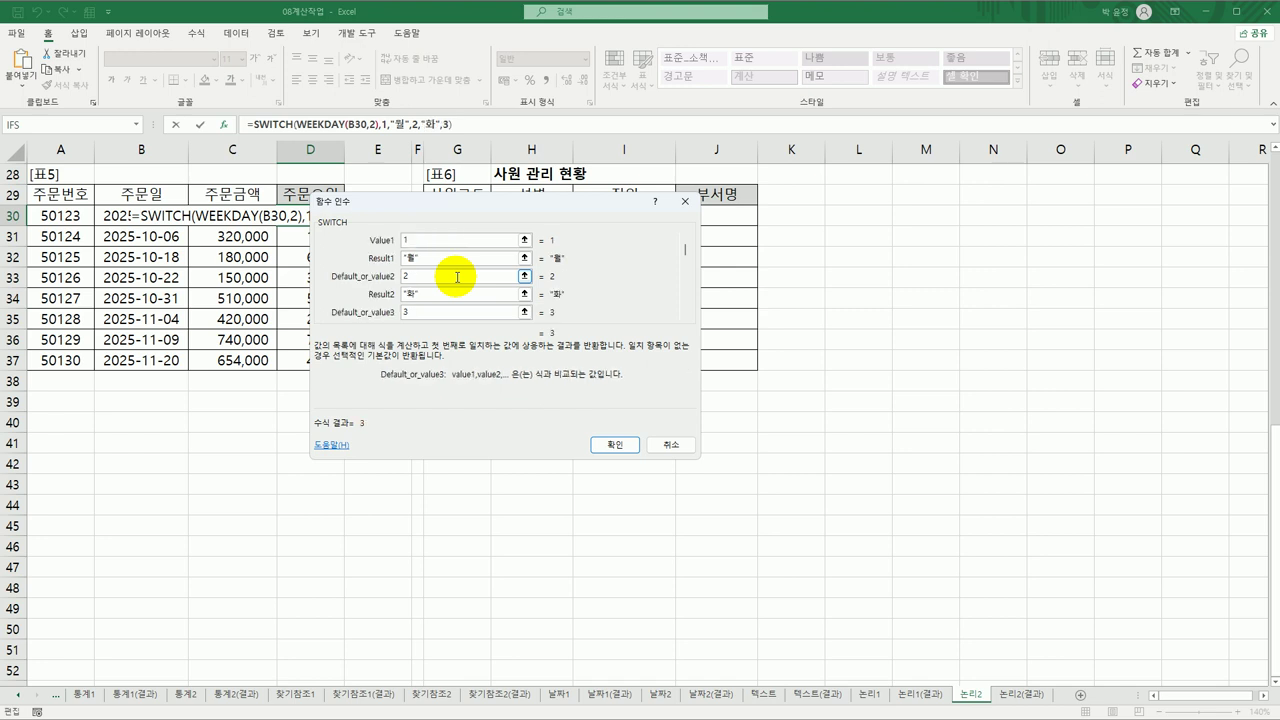
{"action": "key", "text": "Tab"}
{"action": "type", "text": "수"}
{"action": "key", "text": "Tab"}
{"action": "type", "text": "4"}
{"action": "key", "text": "Tab"}
{"action": "type", "text": "목"}
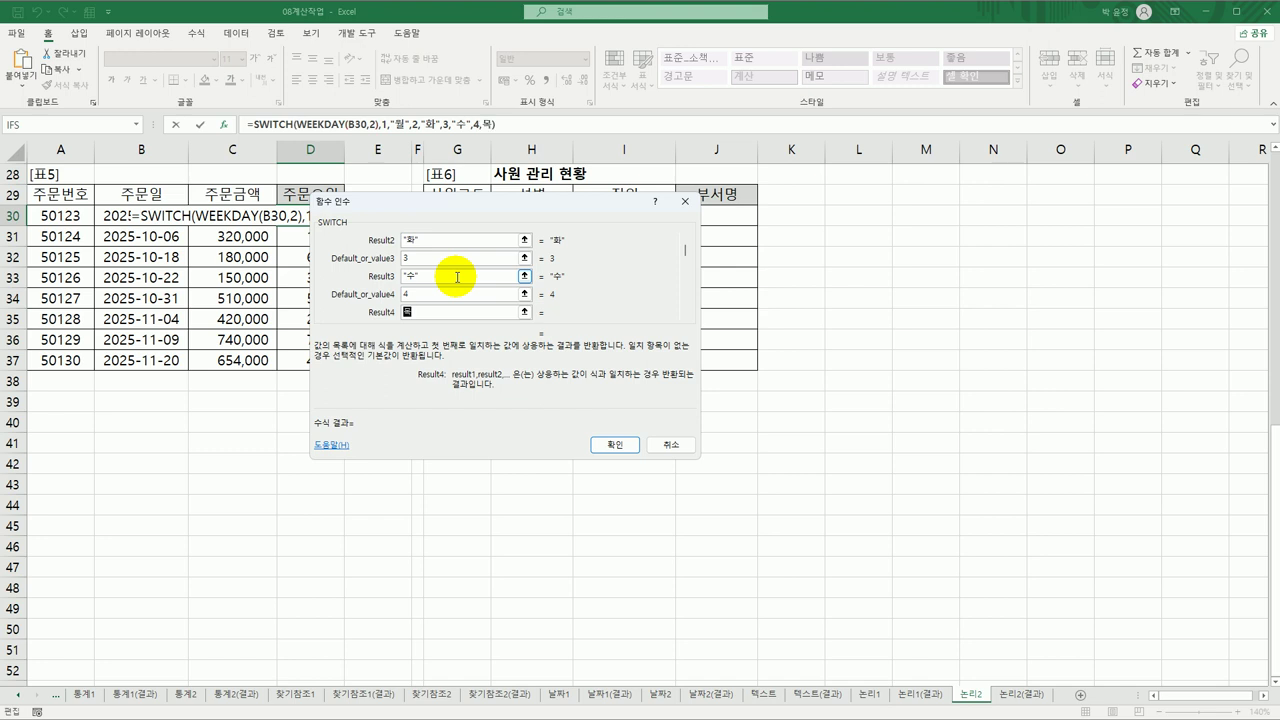
Add the remaining SWITCH pairs, returning 금 for 5, 토 for 6 and 일 for 7
{"action": "key", "text": "Tab"}
{"action": "type", "text": "5"}
{"action": "key", "text": "Tab"}
{"action": "type", "text": "금"}
{"action": "key", "text": "Tab"}
{"action": "type", "text": "6"}
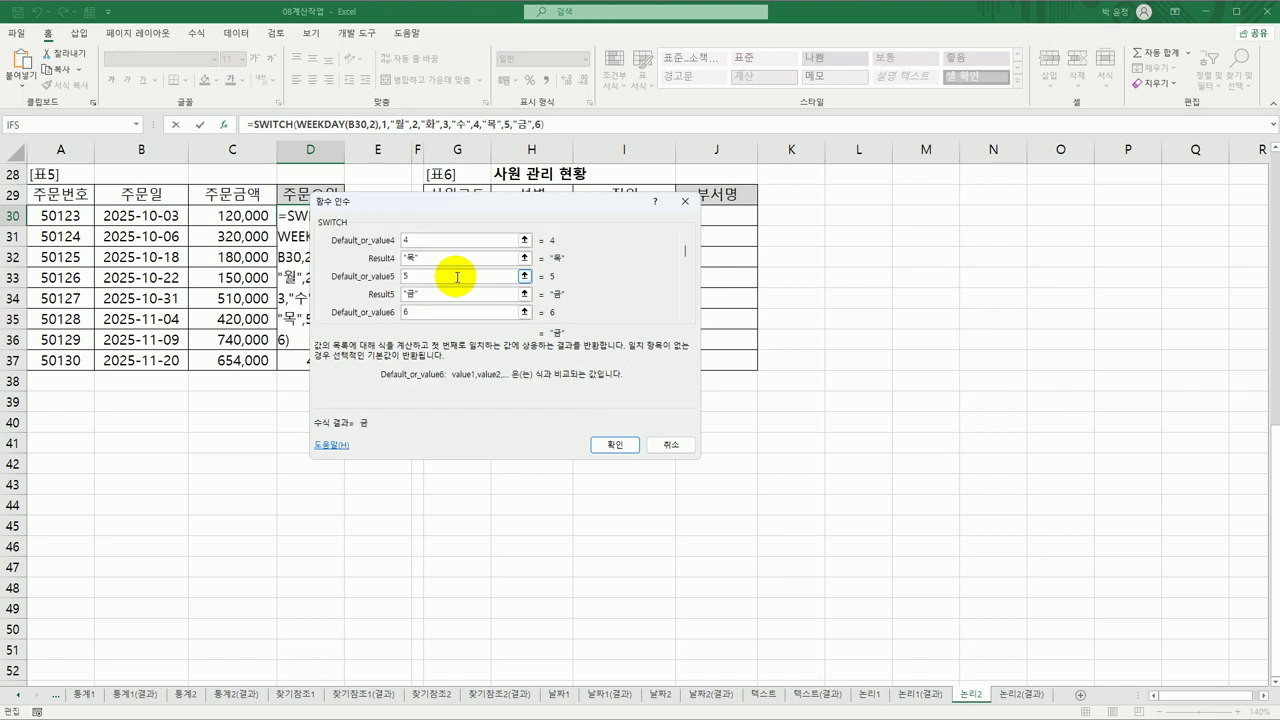
{"action": "key", "text": "Tab"}
{"action": "type", "text": "토"}
{"action": "key", "text": "Tab"}
{"action": "type", "text": "7"}
{"action": "key", "text": "Tab"}
{"action": "type", "text": "일"}
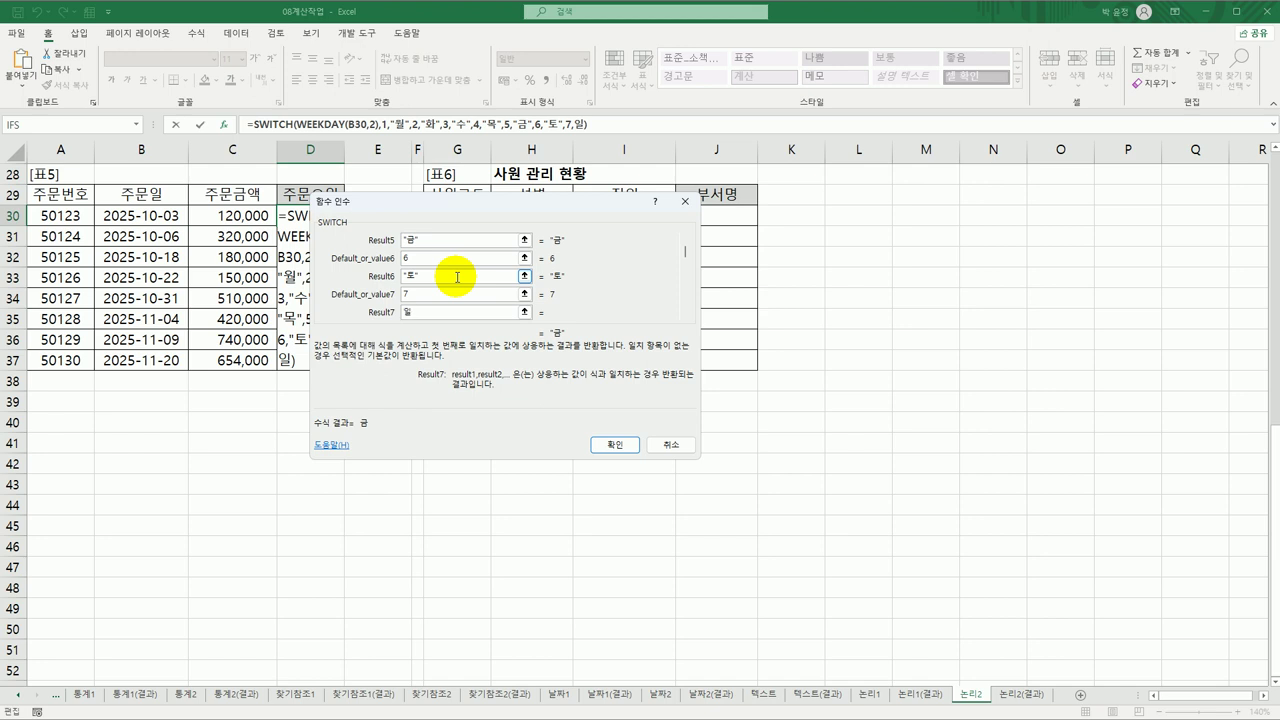
Confirm the SWITCH formula in D30 and fill it down the 주문요일 column to D37
{"action": "left_click", "coordinate": [615, 444]}
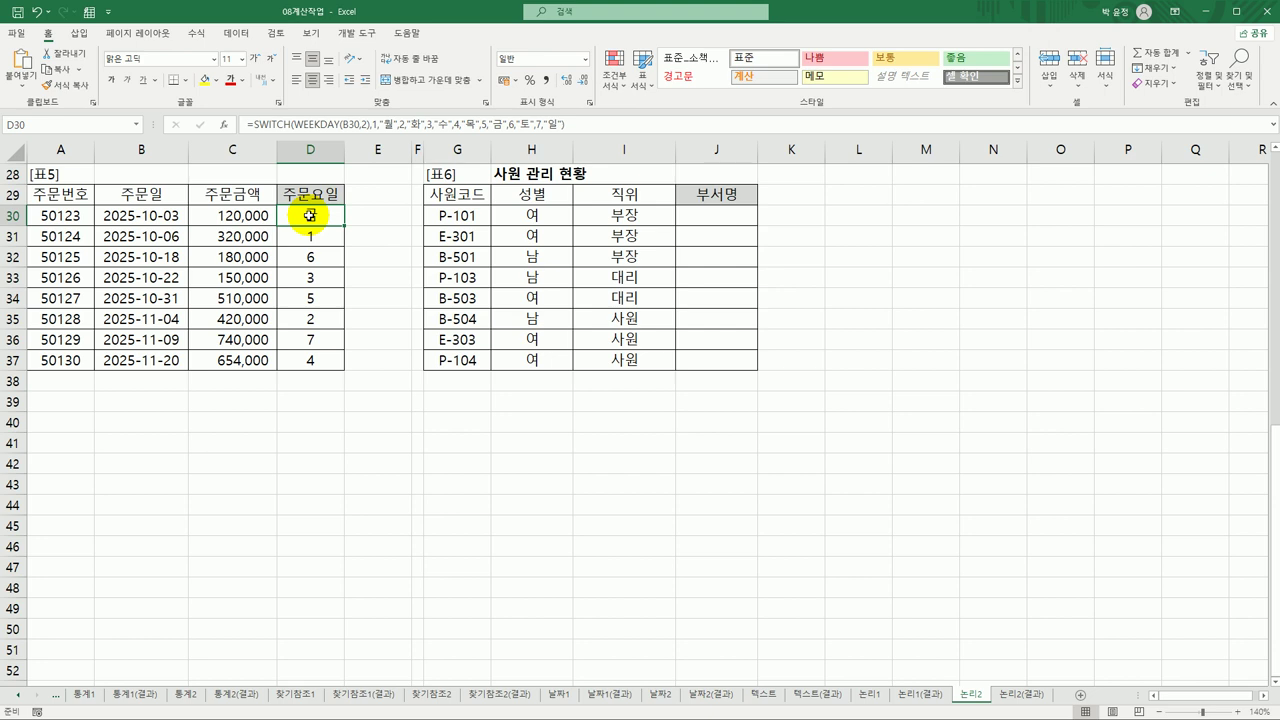
{"action": "left_click_drag", "start_coordinate": [342, 226], "coordinate": [343, 226]}
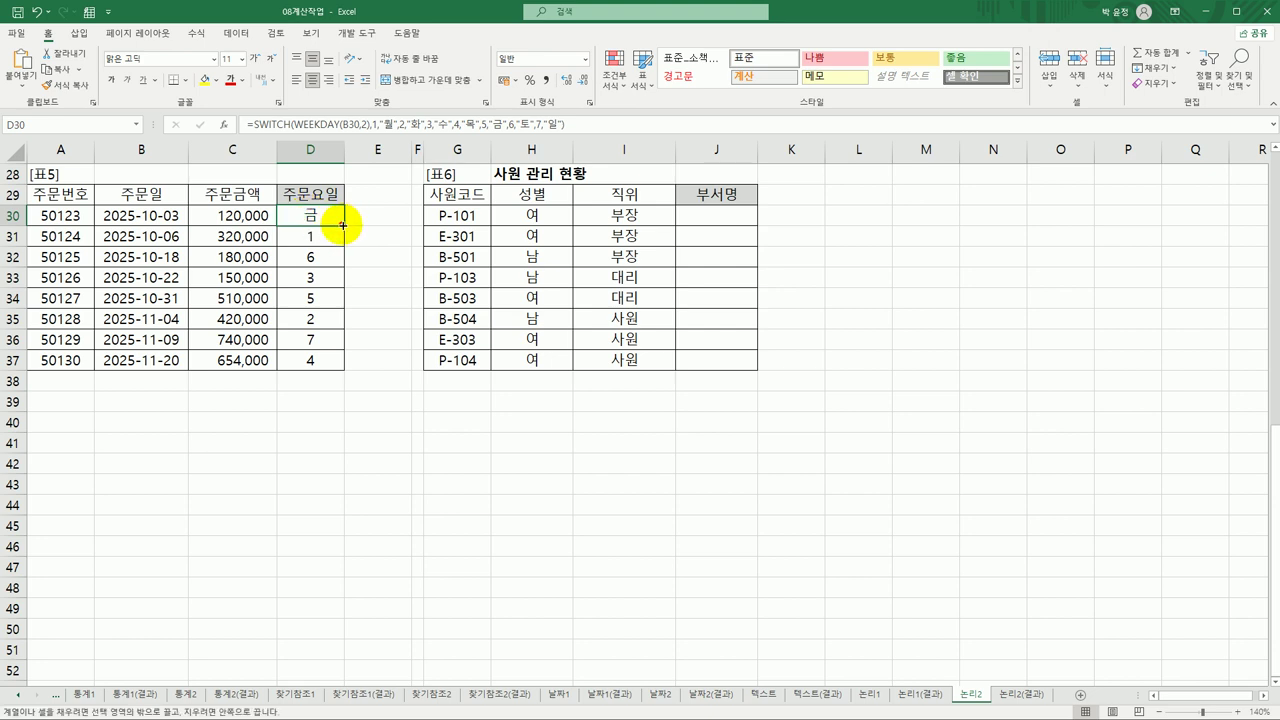
{"action": "double_click", "coordinate": [342, 226]}
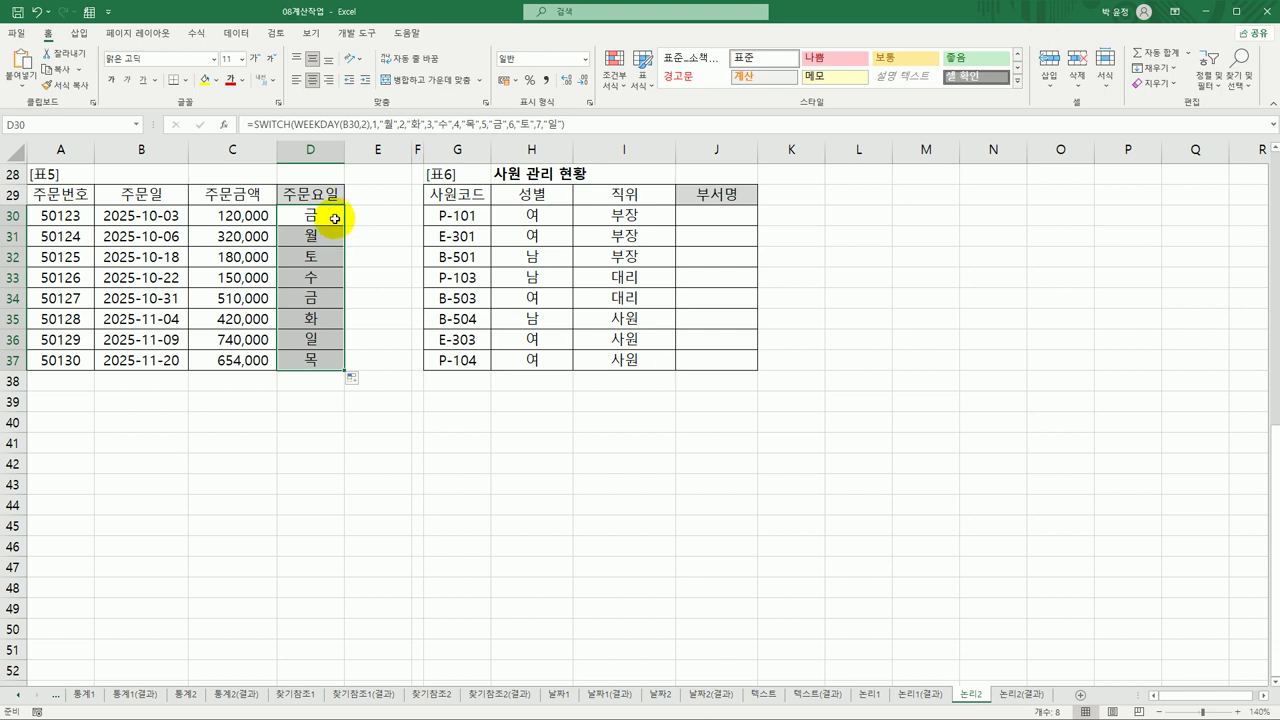
{"action": "double_click", "coordinate": [335, 218]}
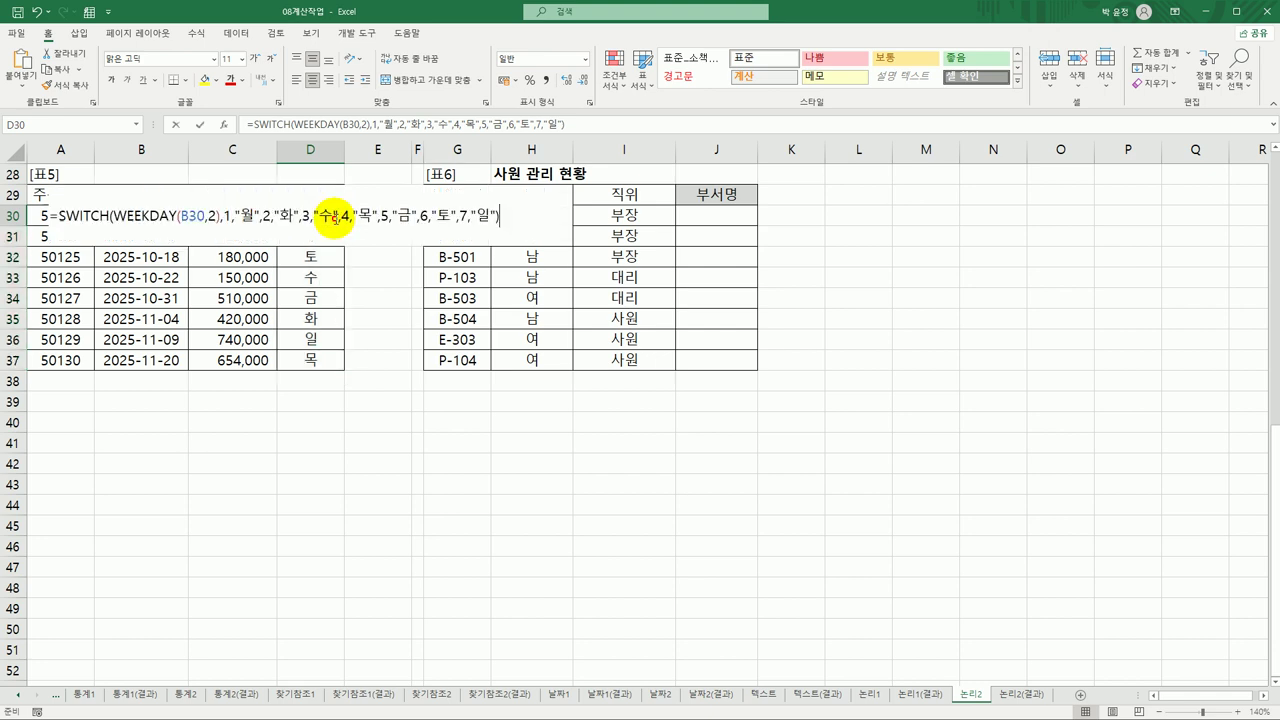
{"action": "left_click", "coordinate": [513, 216]}
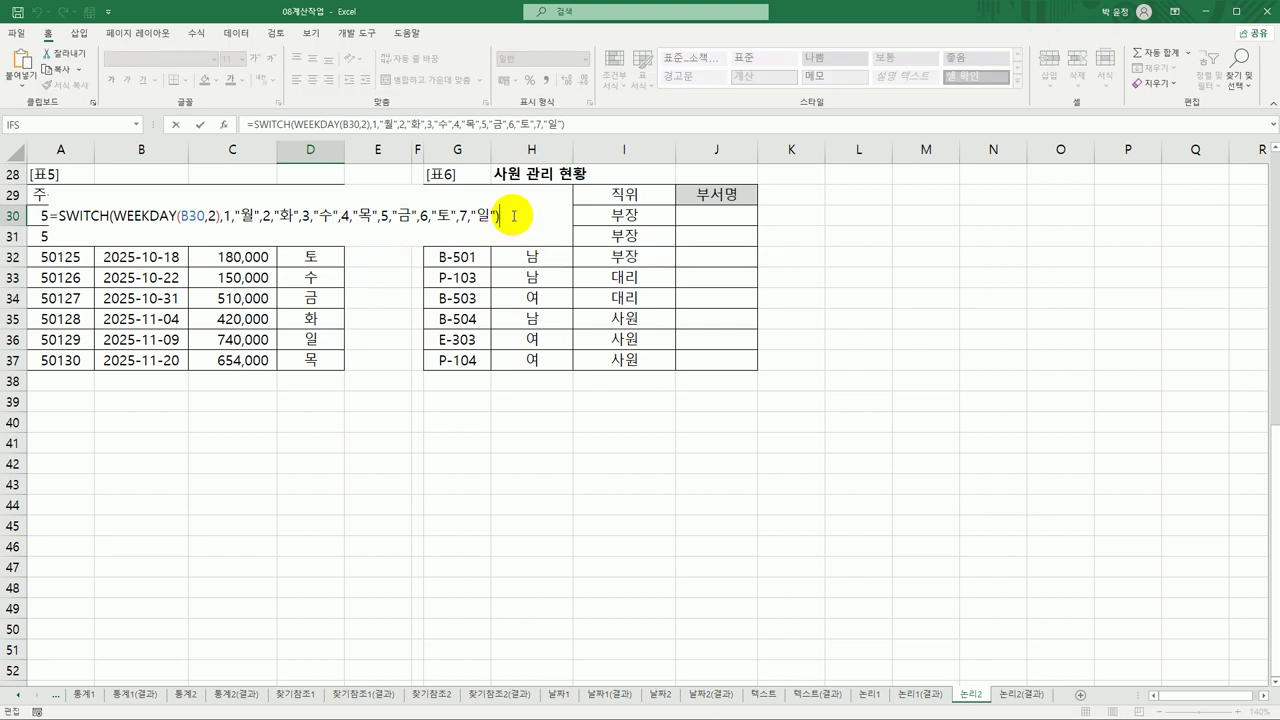
{"action": "key", "text": "Escape"}
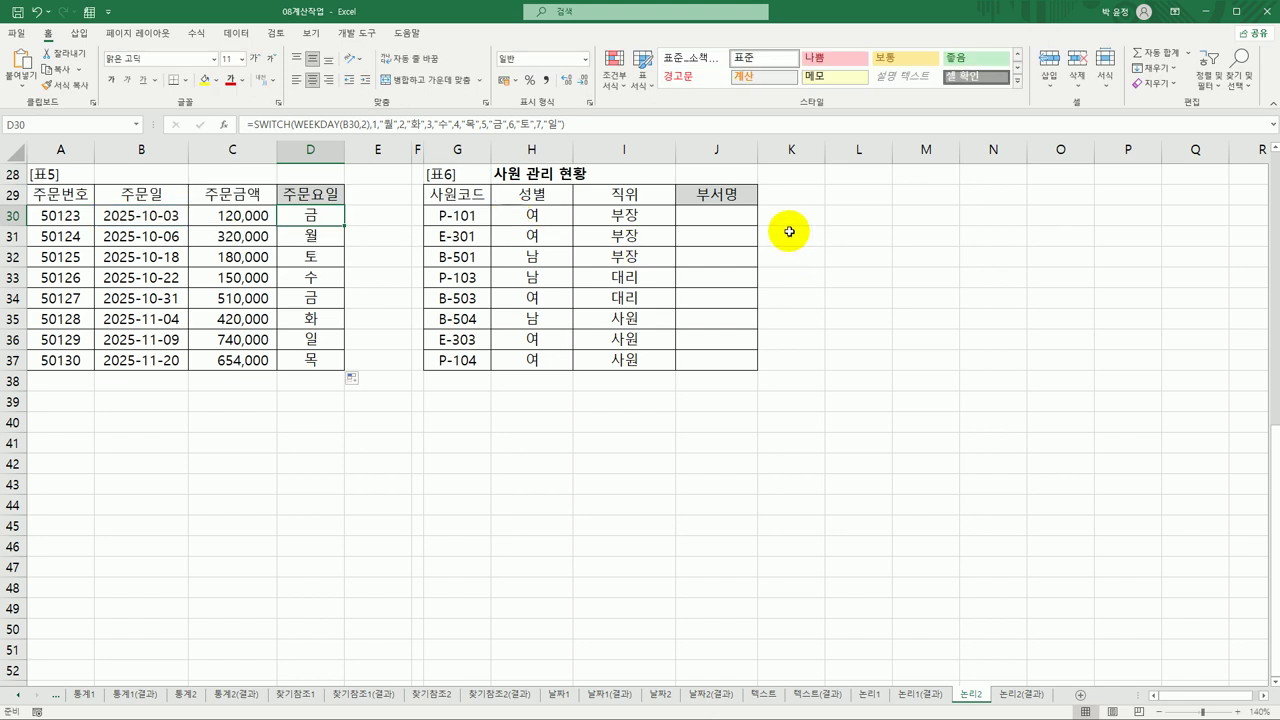
Enter =LEFT(G30,1) in J30 to extract the first character of the 사원코드
{"action": "left_click", "coordinate": [743, 214]}
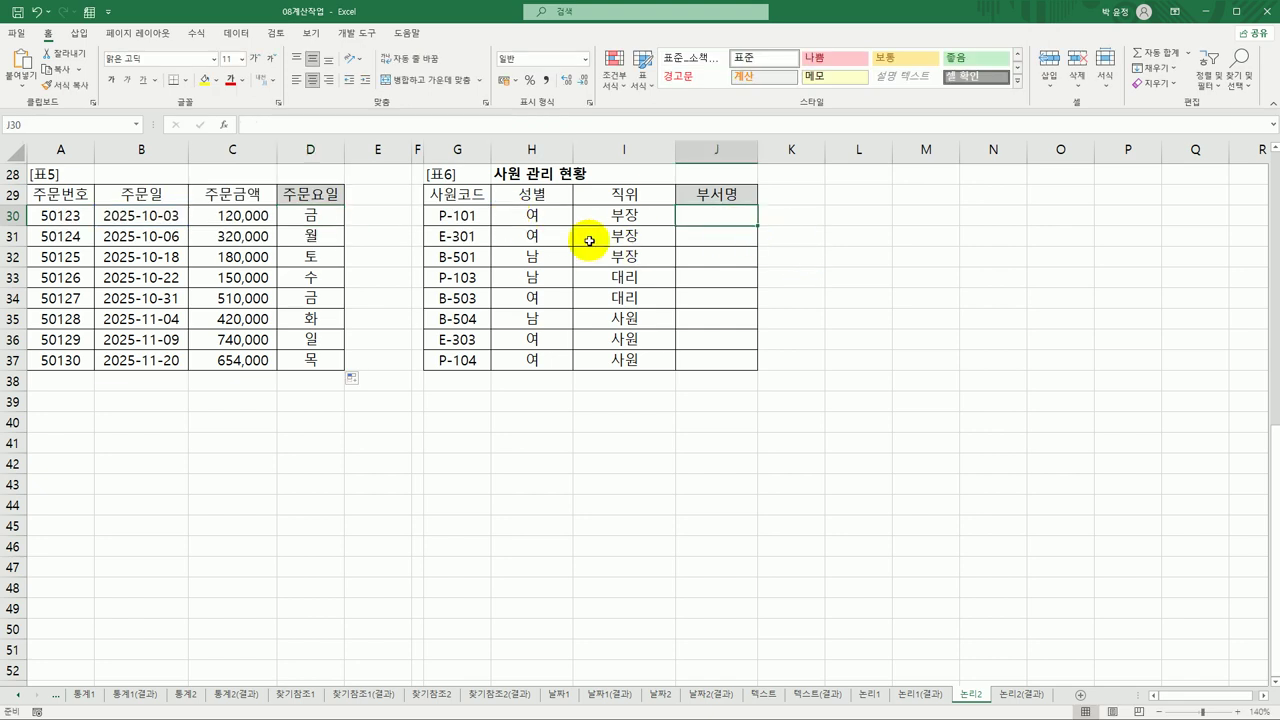
{"action": "left_click", "coordinate": [458, 216]}
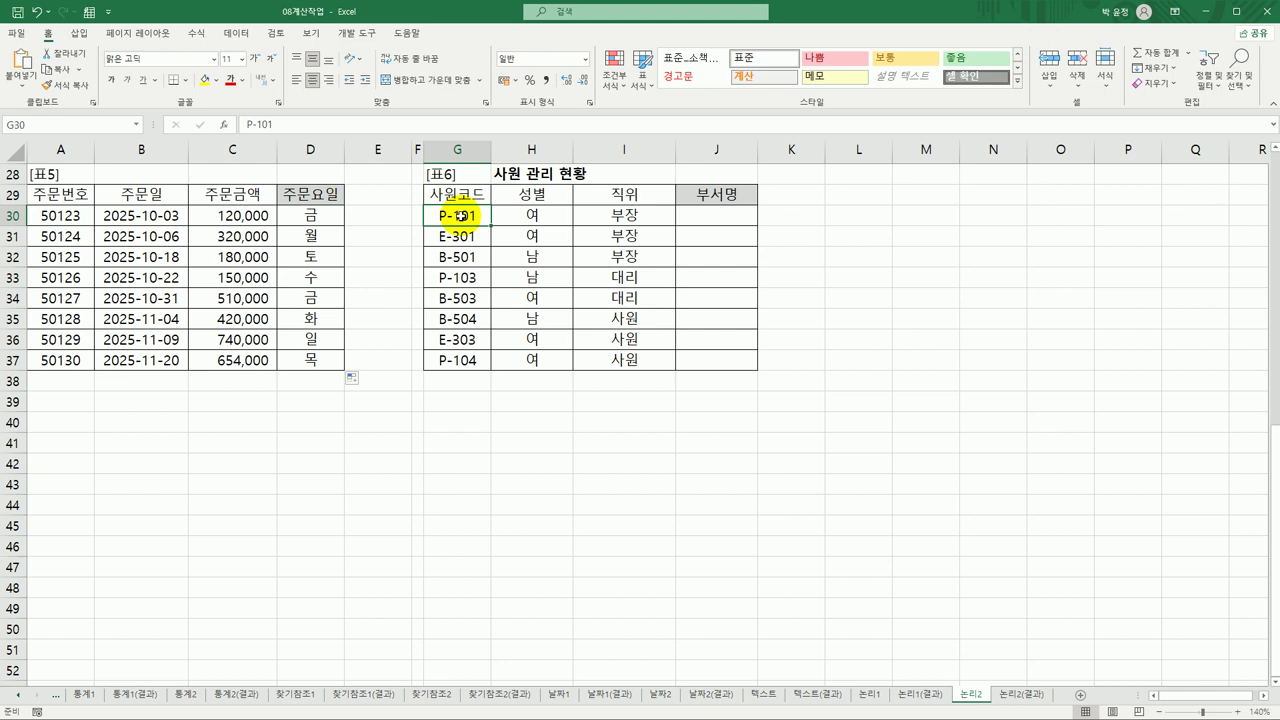
{"action": "left_click", "coordinate": [705, 214]}
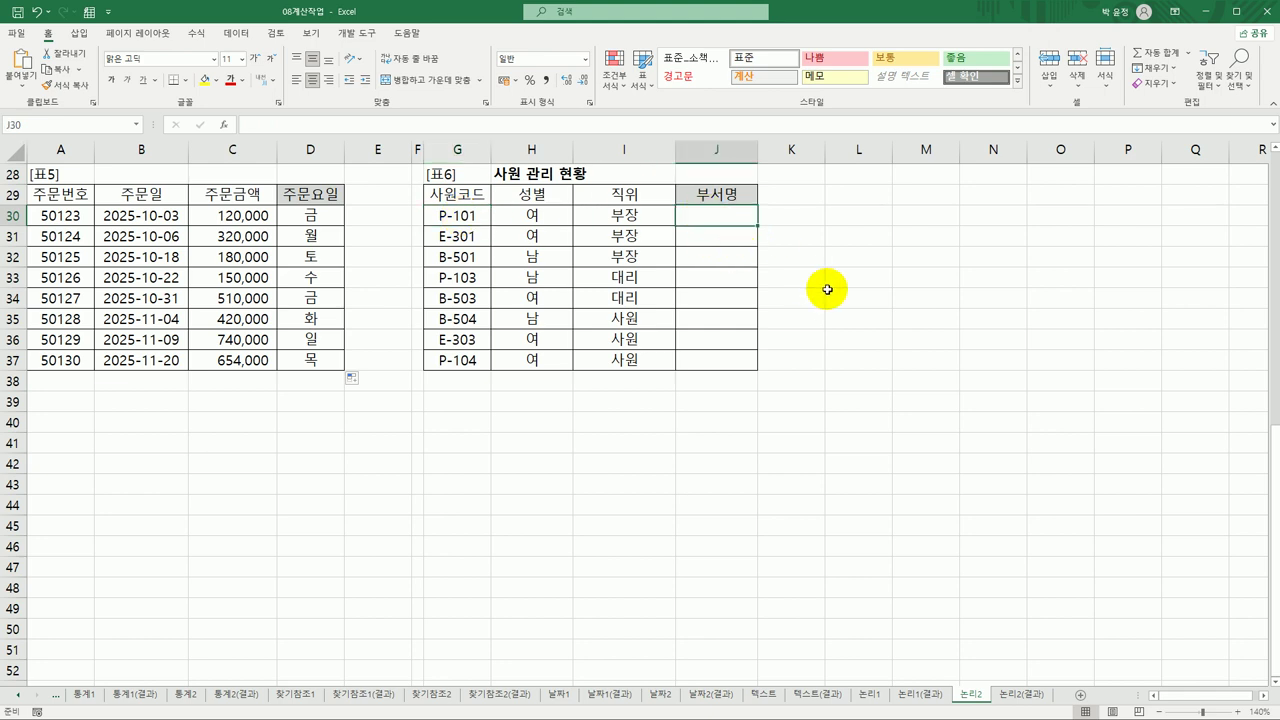
{"action": "type", "text": "="}
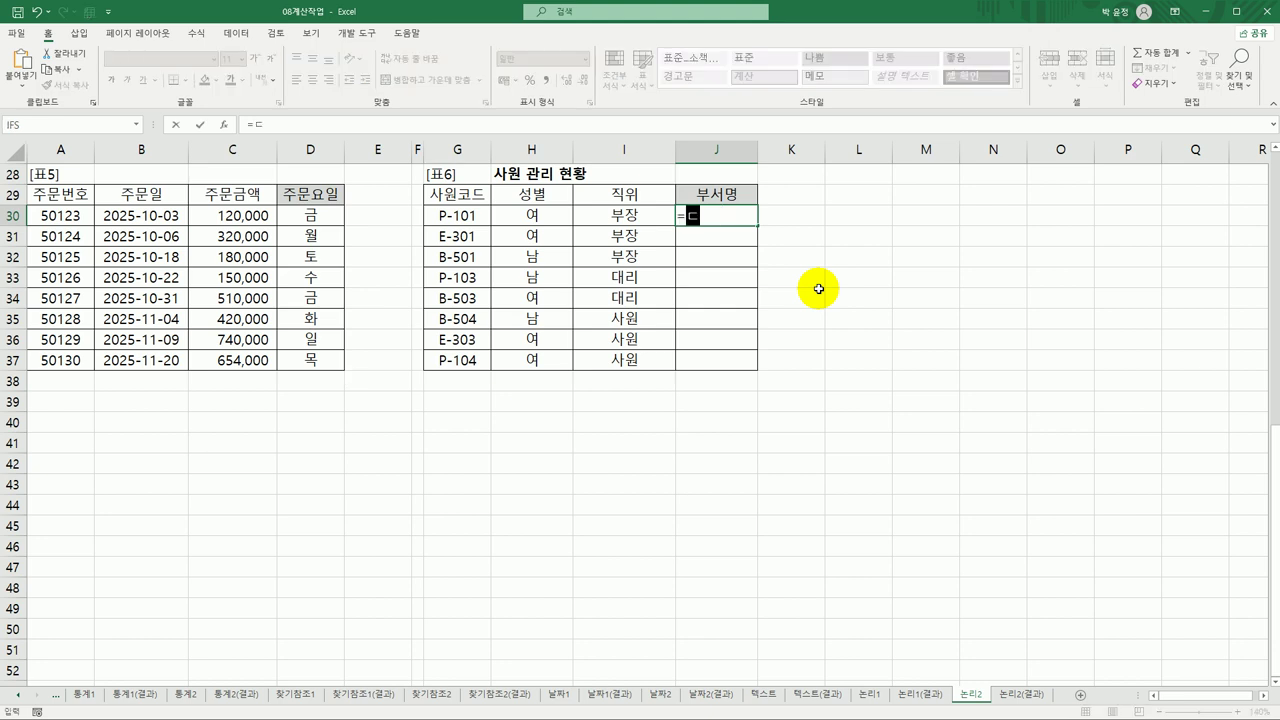
{"action": "type", "text": "le"}
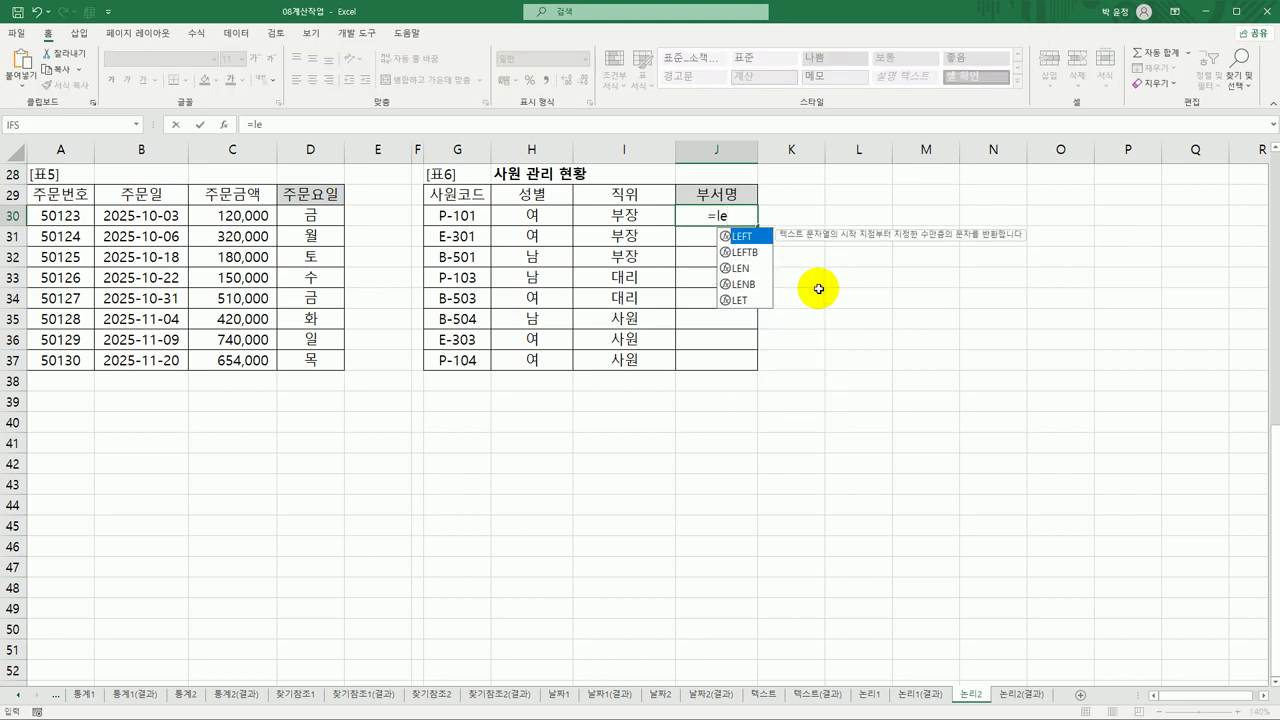
{"action": "double_click", "coordinate": [752, 236]}
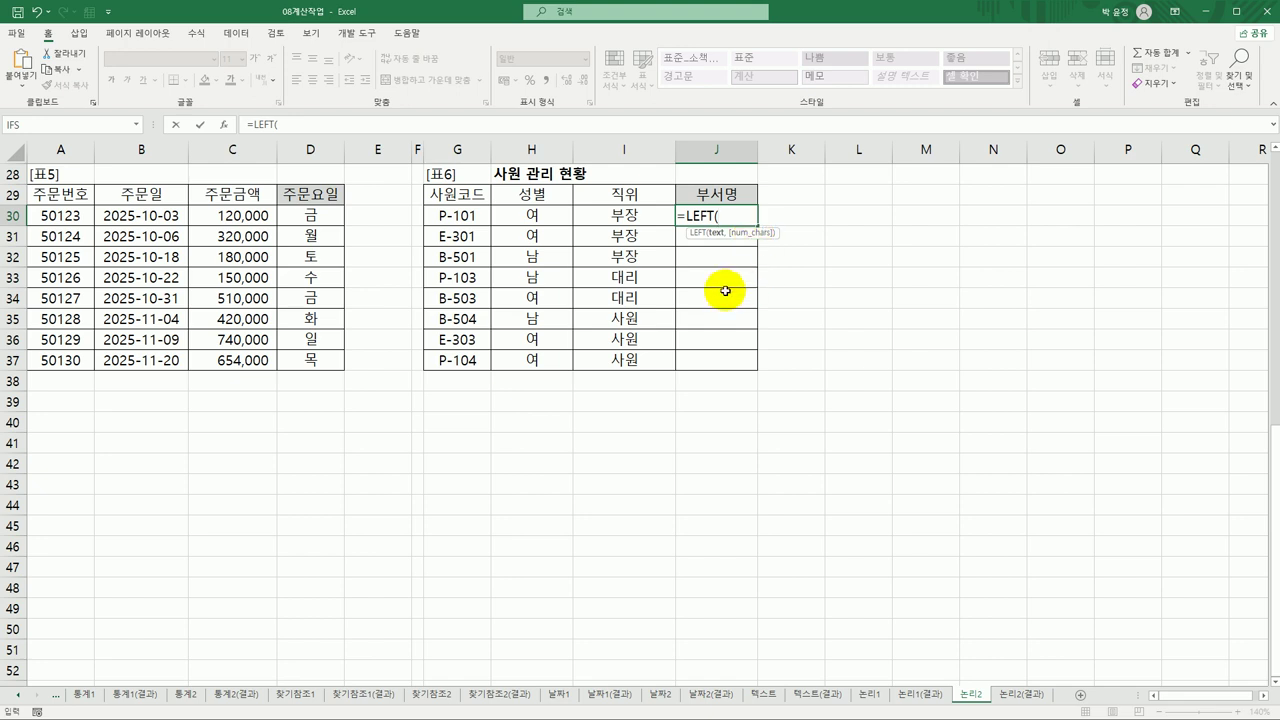
{"action": "left_click", "coordinate": [457, 215]}
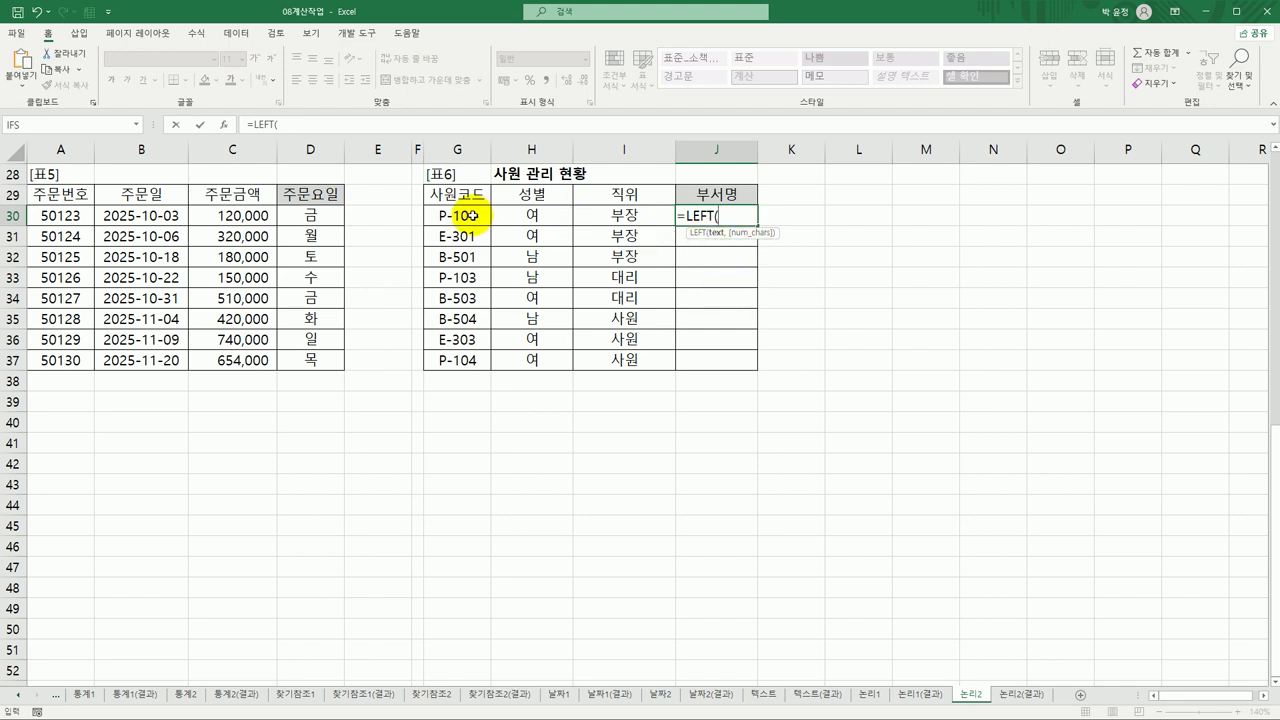
{"action": "type", "text": ","}
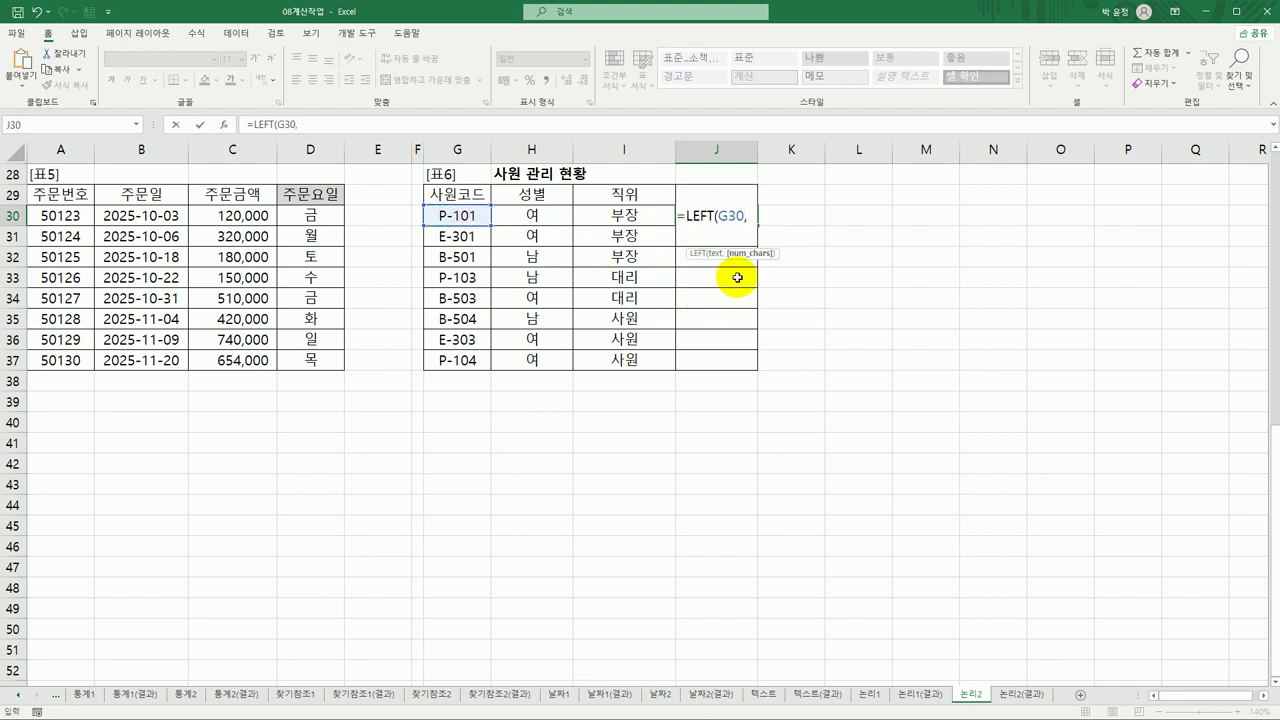
{"action": "type", "text": "1)"}
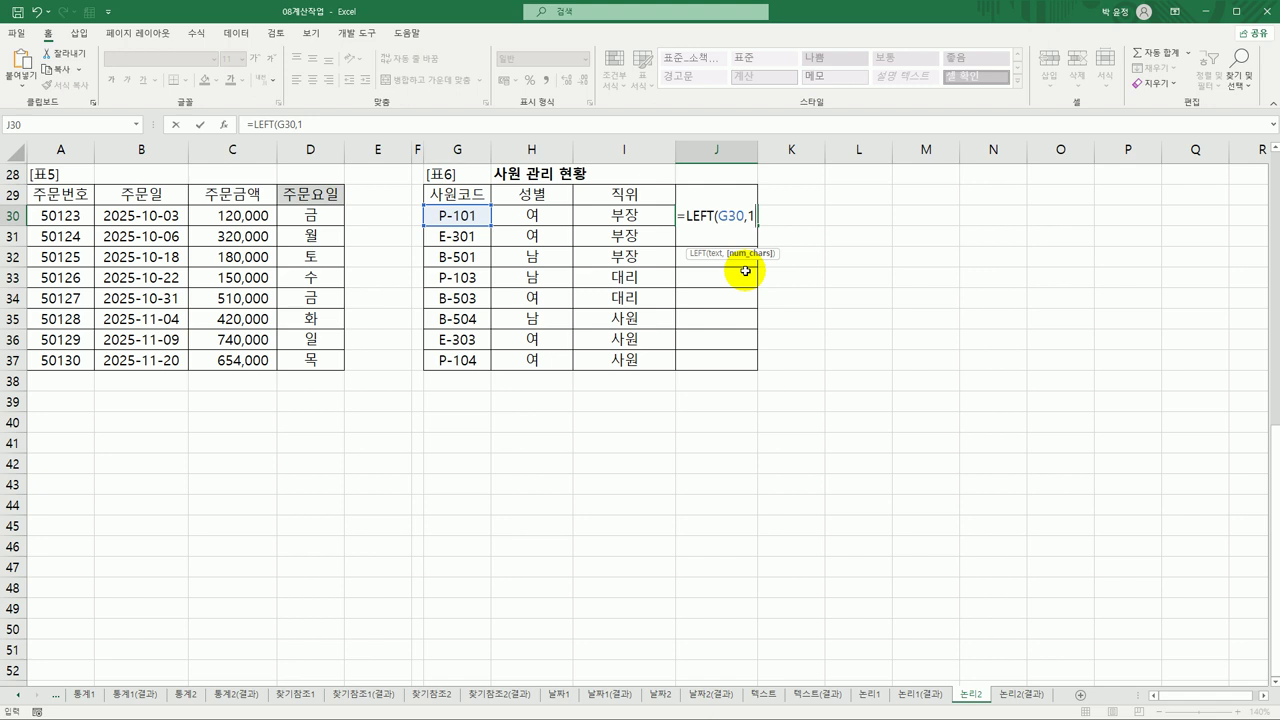
{"action": "key", "text": "Return"}
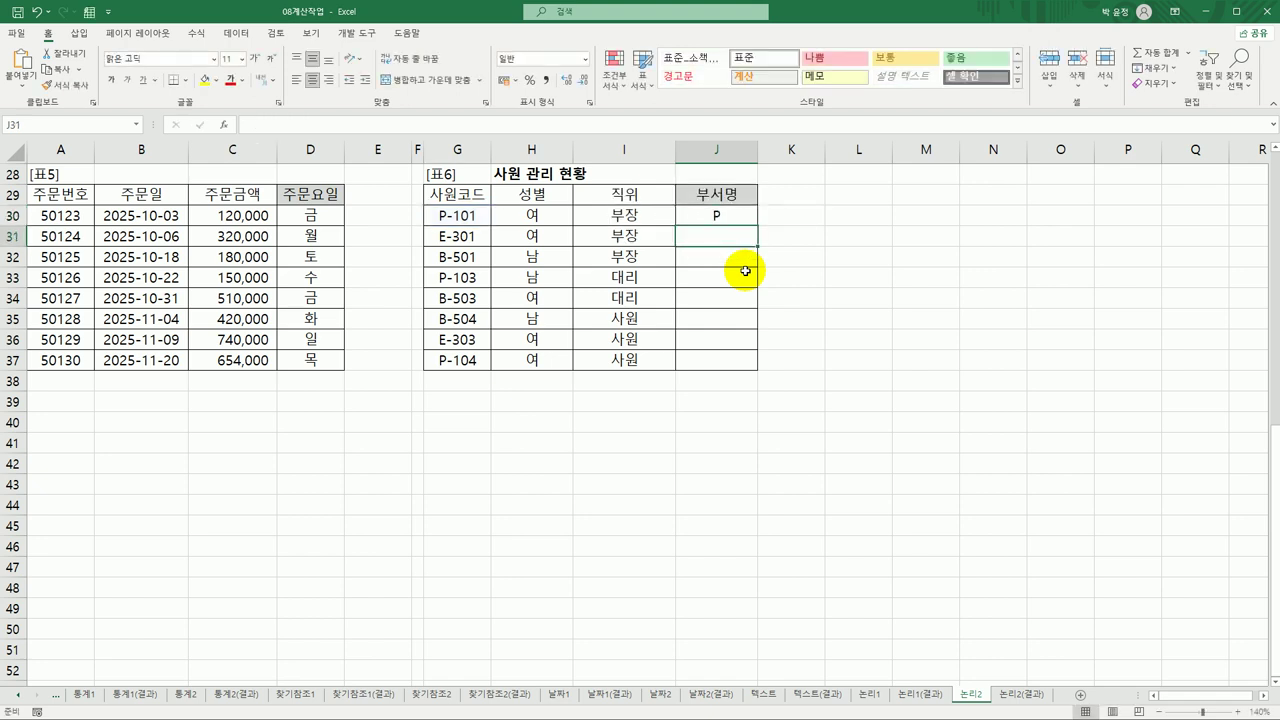
Fill the LEFT formula from J30 down the 부서명 column to J37
{"action": "left_click", "coordinate": [737, 212]}
{"action": "double_click", "coordinate": [756, 224]}
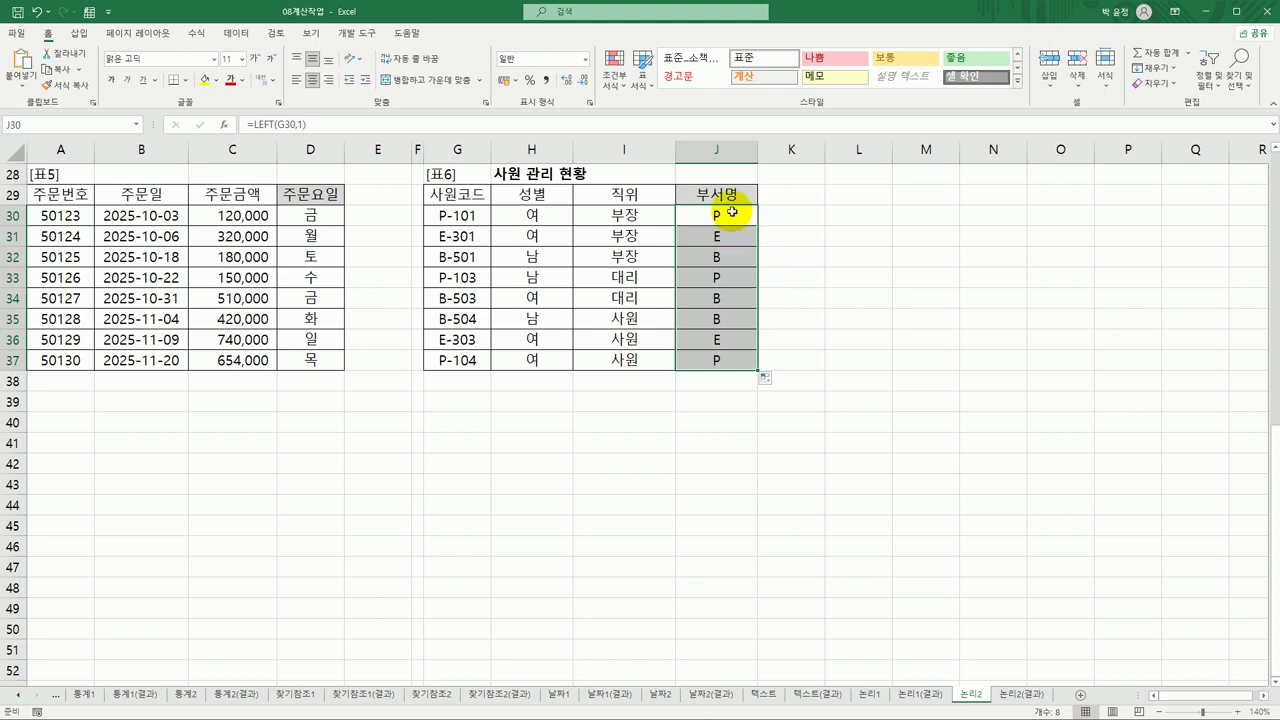
{"action": "left_click", "coordinate": [728, 257]}
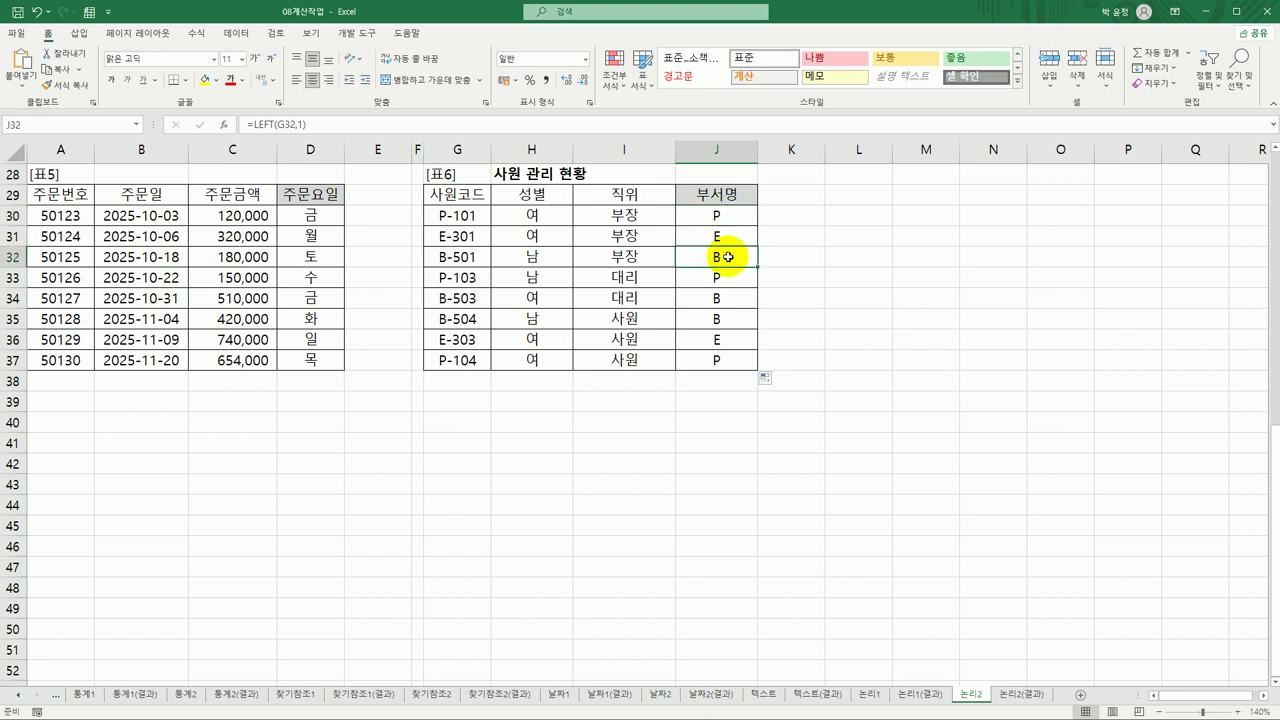
{"action": "left_click", "coordinate": [731, 233]}
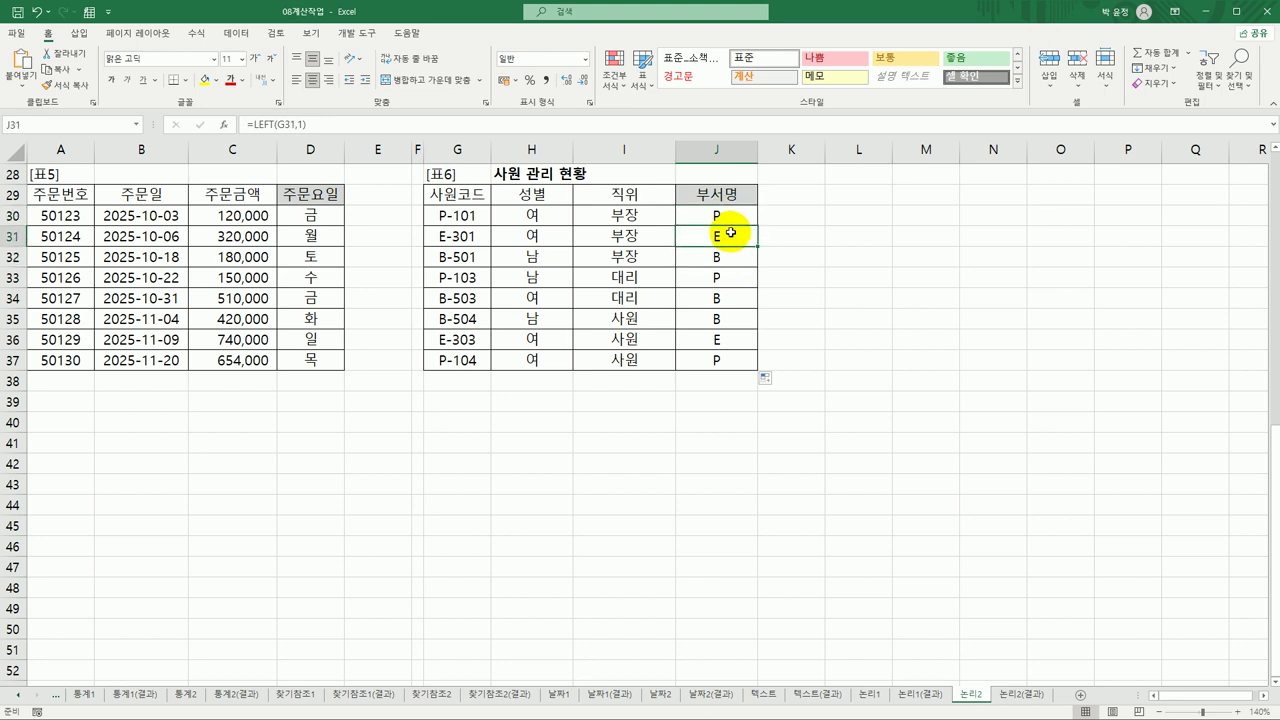
Wrap J30's LEFT(G30,1) in an IFS function and open the IFS function arguments
{"action": "left_click", "coordinate": [731, 214]}
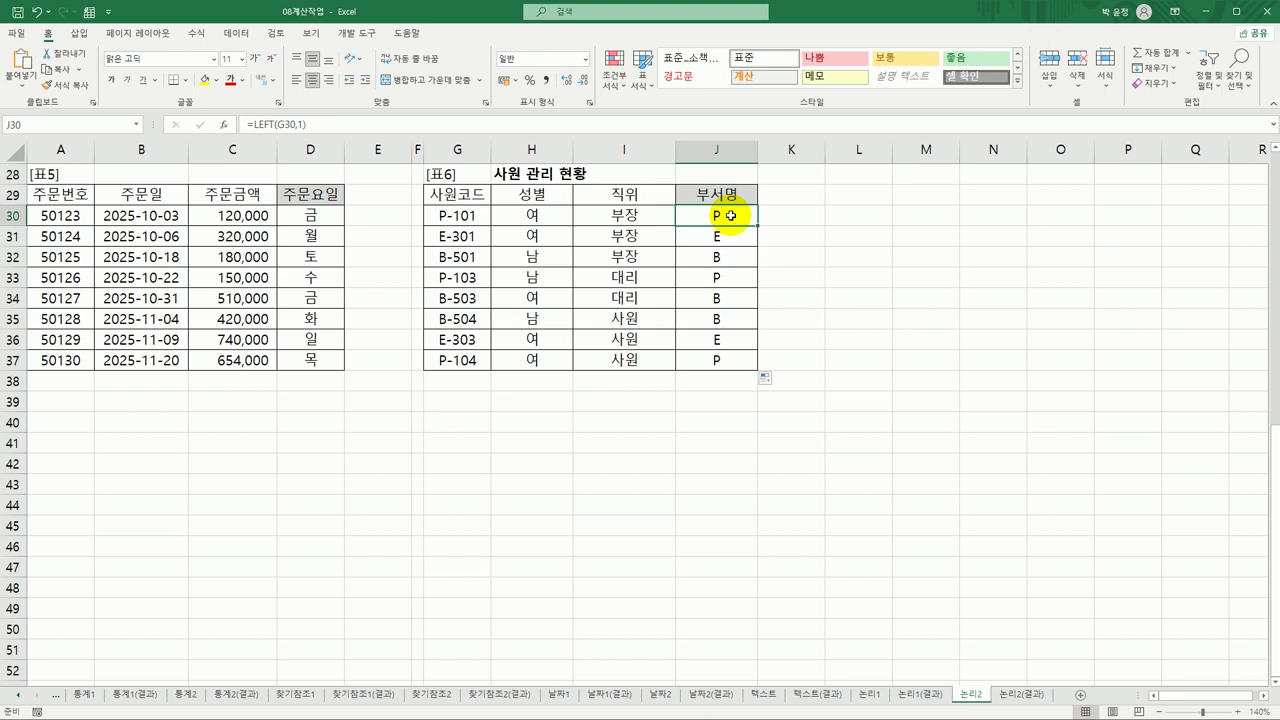
{"action": "double_click", "coordinate": [731, 215]}
{"action": "left_click", "coordinate": [614, 215]}
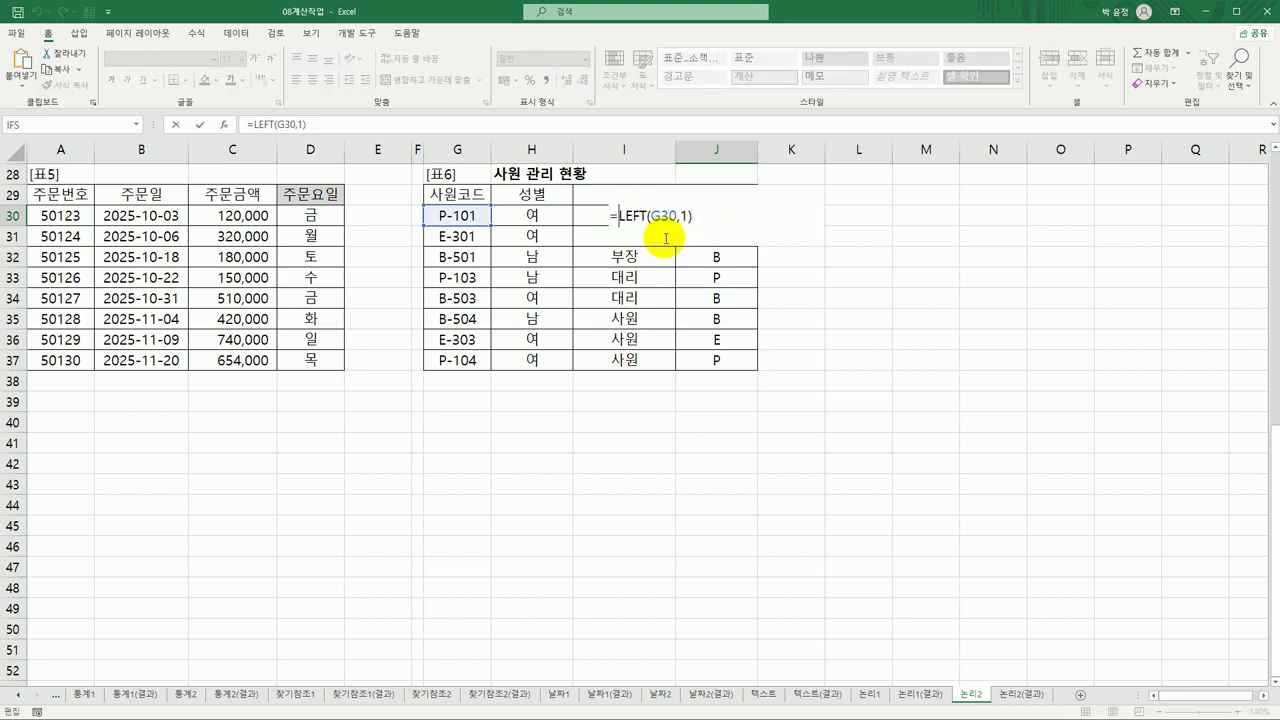
{"action": "type", "text": "if"}
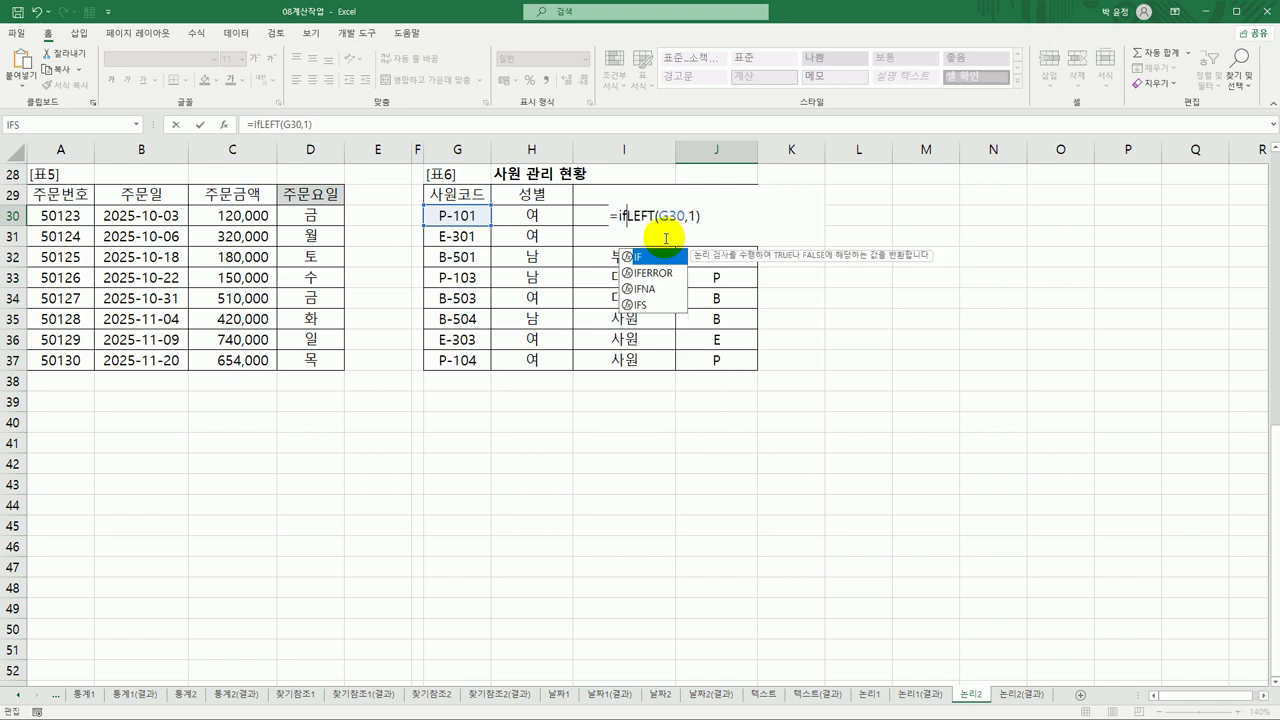
{"action": "left_click", "coordinate": [647, 310]}
{"action": "double_click", "coordinate": [647, 305]}
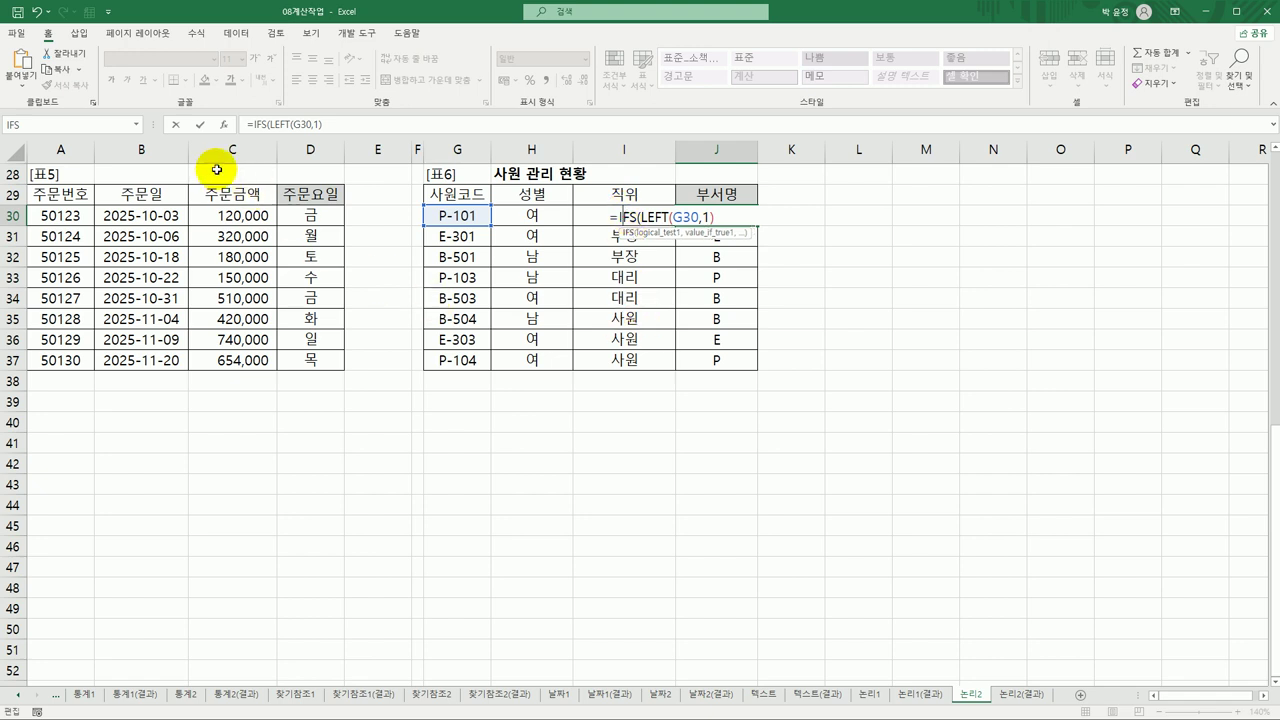
{"action": "left_click", "coordinate": [222, 127]}
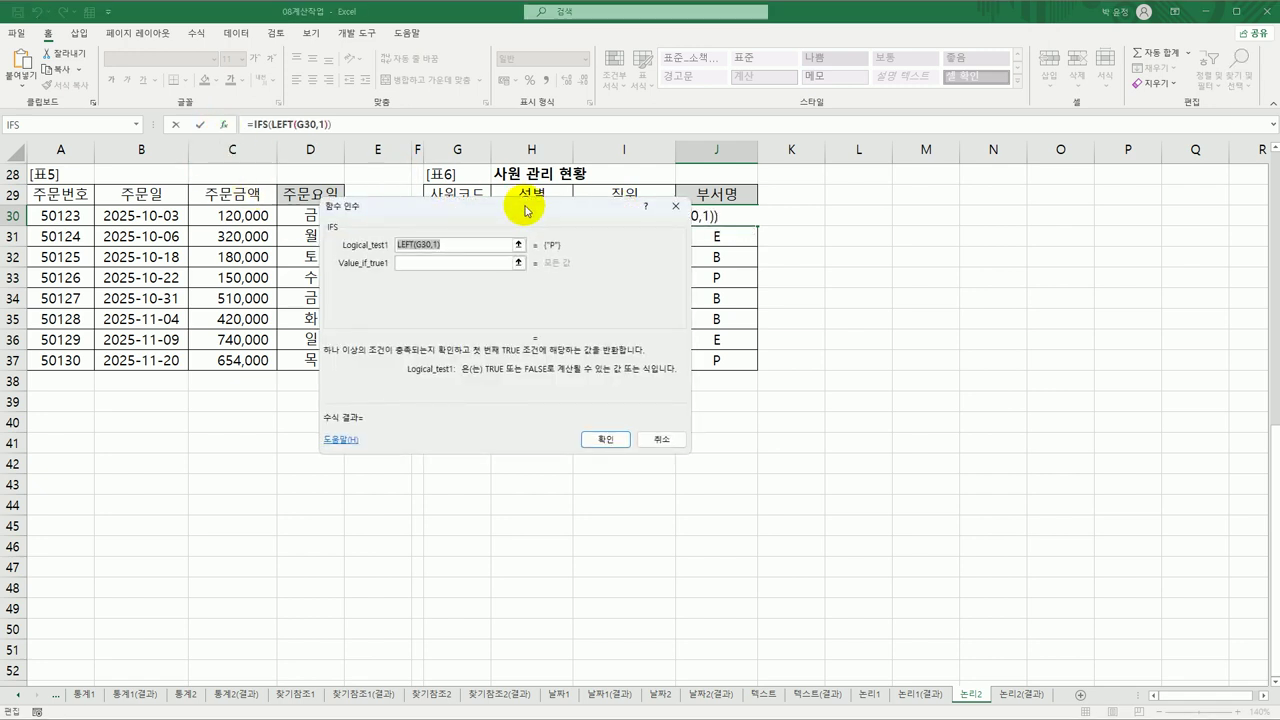
{"action": "left_click_drag", "start_coordinate": [520, 206], "coordinate": [677, 261]}
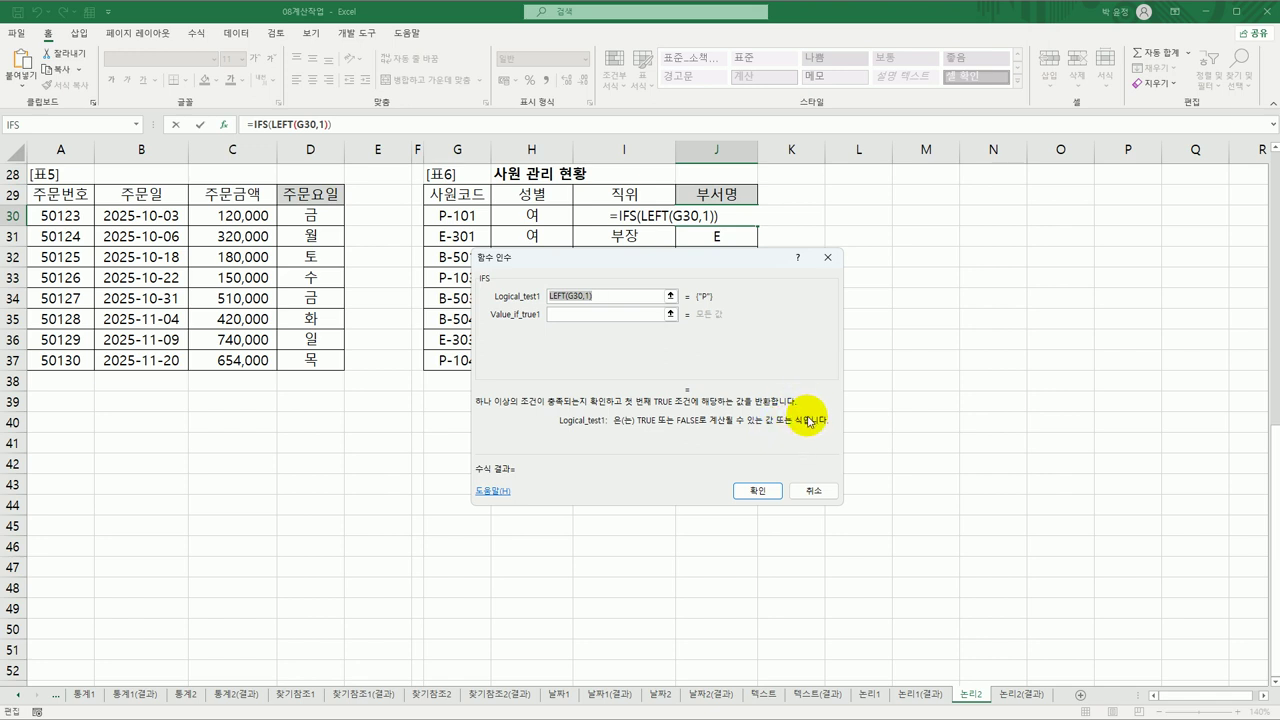
Set the first IFS condition to LEFT(G30,1)="P" and its result to 생산부
{"action": "left_click", "coordinate": [596, 315]}
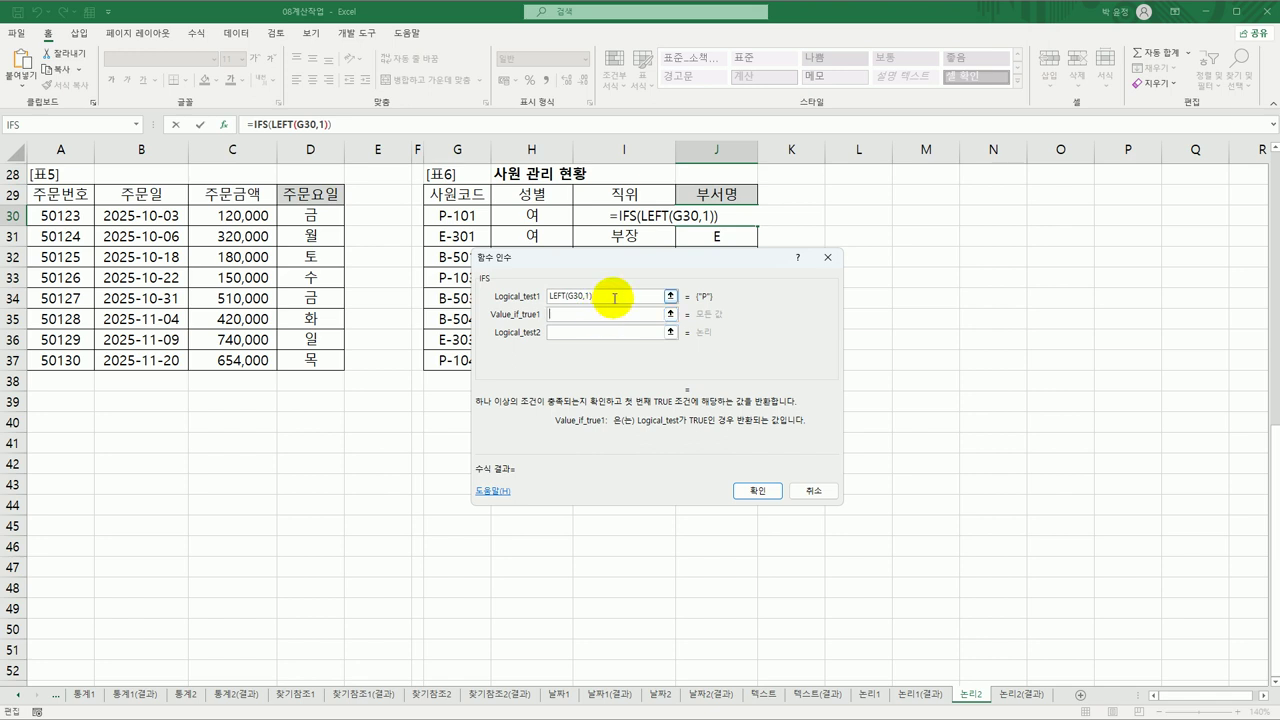
{"action": "left_click", "coordinate": [614, 297]}
{"action": "type", "text": "="}
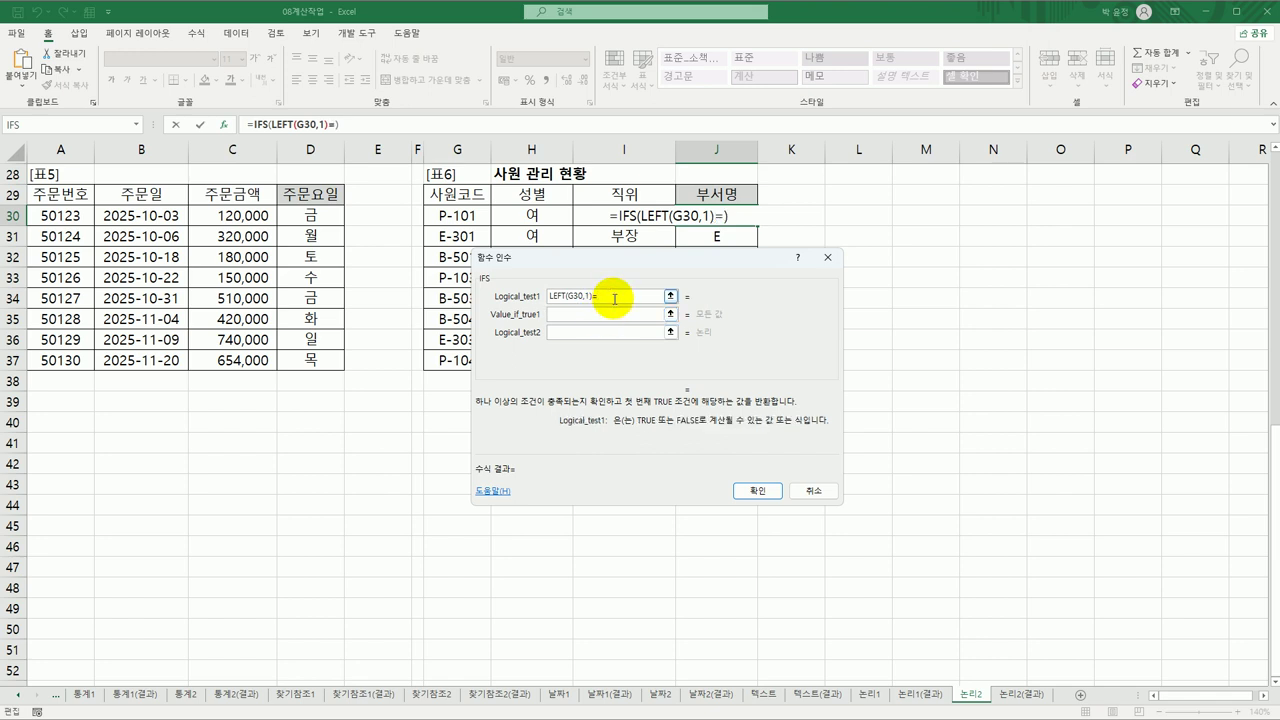
{"action": "type", "text": "\"ㅔ"}
{"action": "key", "text": "BackSpace"}
{"action": "type", "text": "P\""}
{"action": "key", "text": "Tab"}
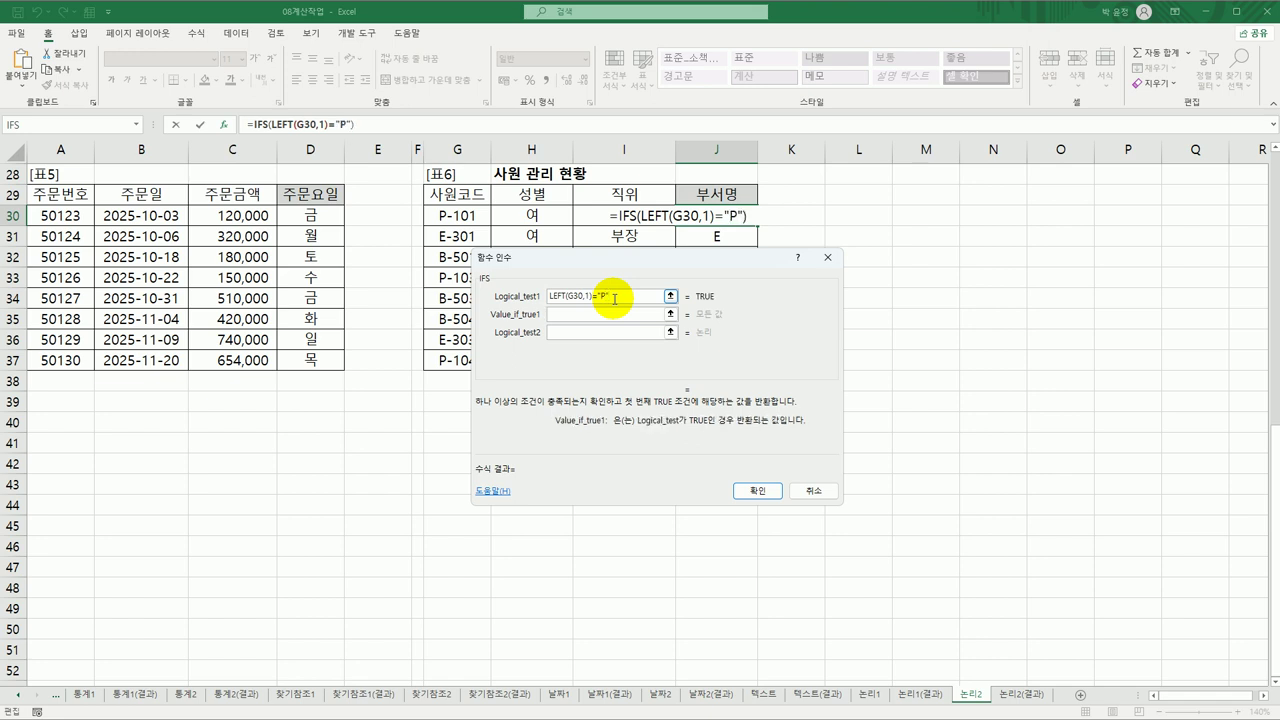
{"action": "type", "text": "생산"}
{"action": "type", "text": "ㅂㅜ"}
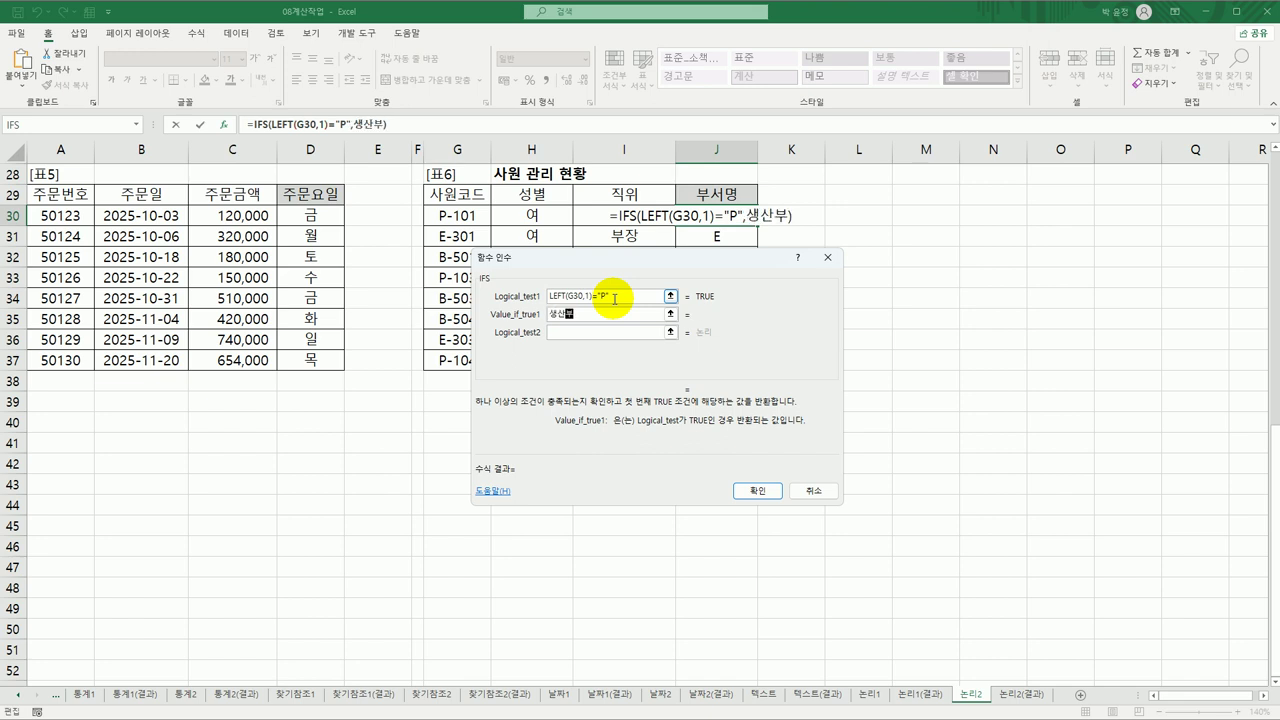
Reuse the first IFS condition for the second one, testing LEFT(G30,1)="B" and returning 영업부
{"action": "left_click_drag", "start_coordinate": [614, 298], "coordinate": [506, 297]}
{"action": "key", "text": "ctrl+c"}
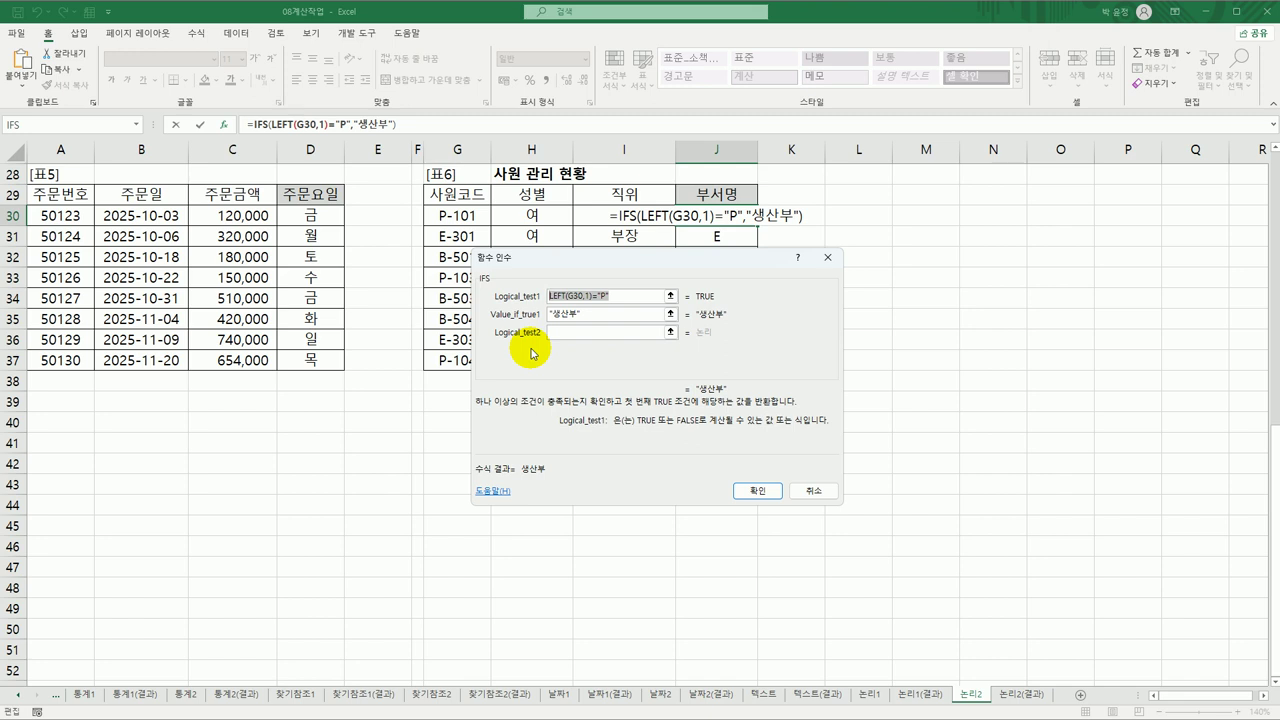
{"action": "left_click", "coordinate": [586, 333]}
{"action": "key", "text": "ctrl+v"}
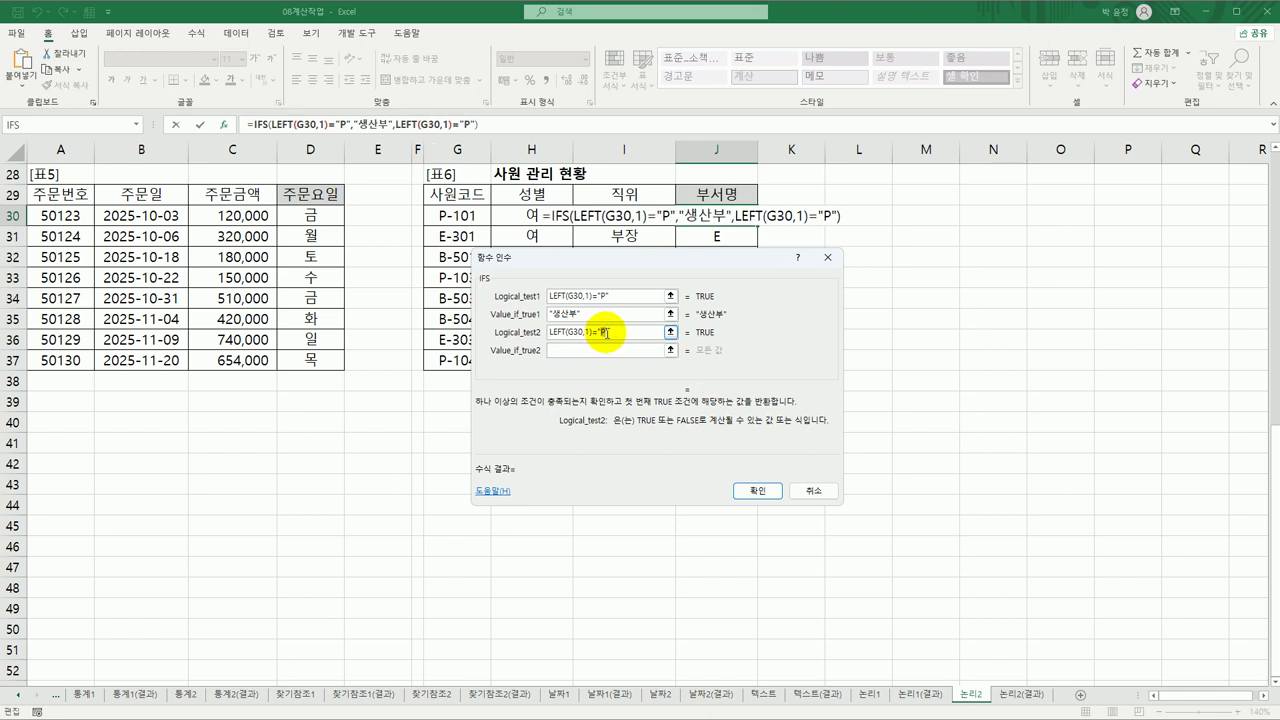
{"action": "double_click", "coordinate": [605, 332]}
{"action": "key", "text": "BackSpace"}
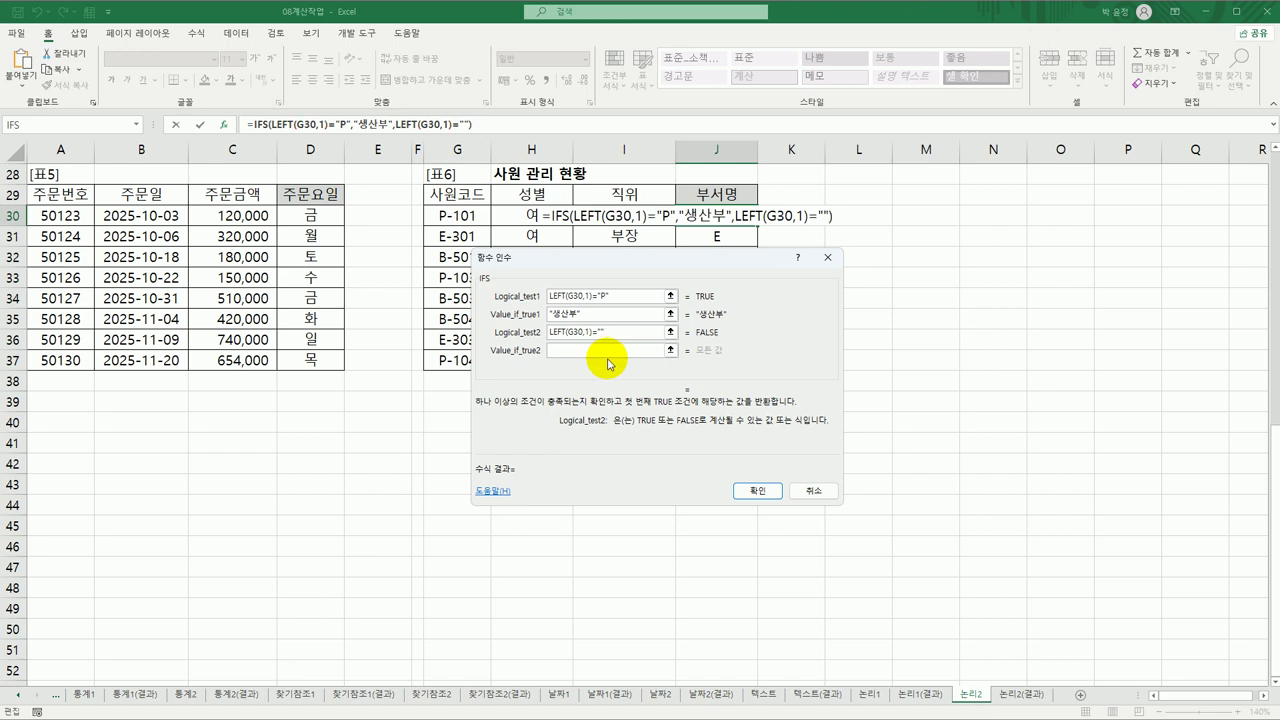
{"action": "type", "text": "B"}
{"action": "left_click", "coordinate": [589, 350]}
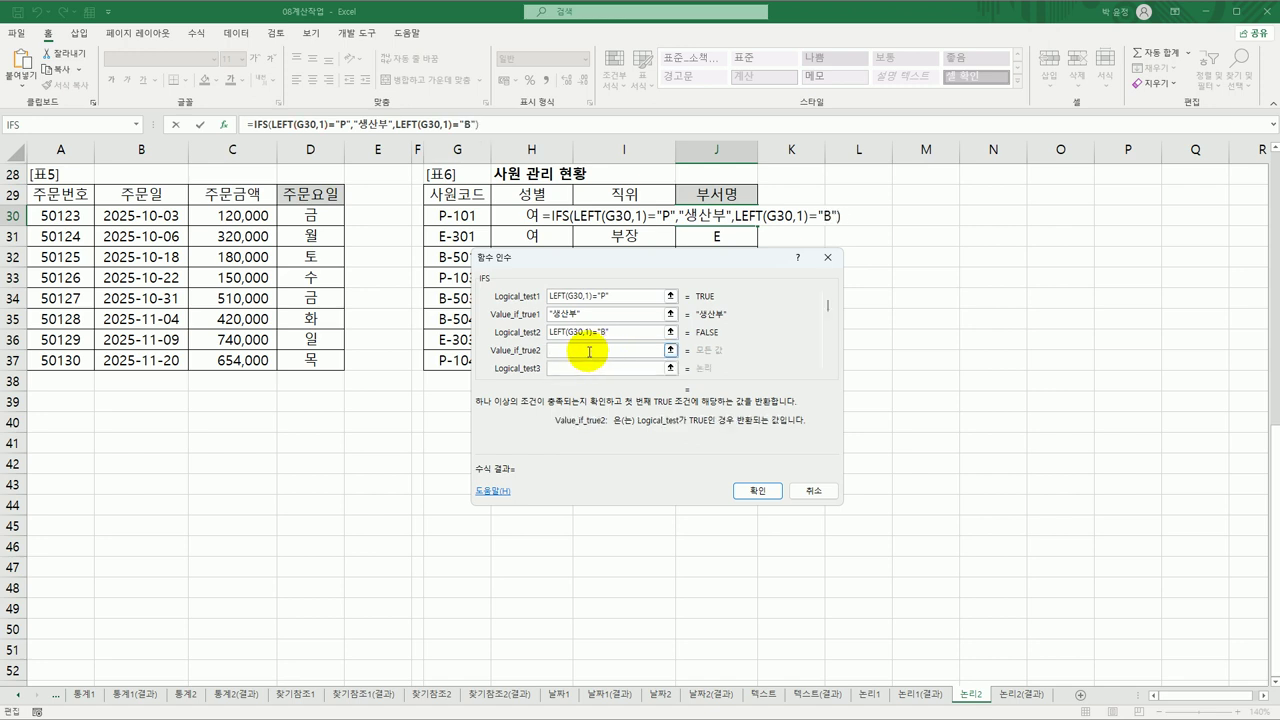
{"action": "type", "text": "영업부"}
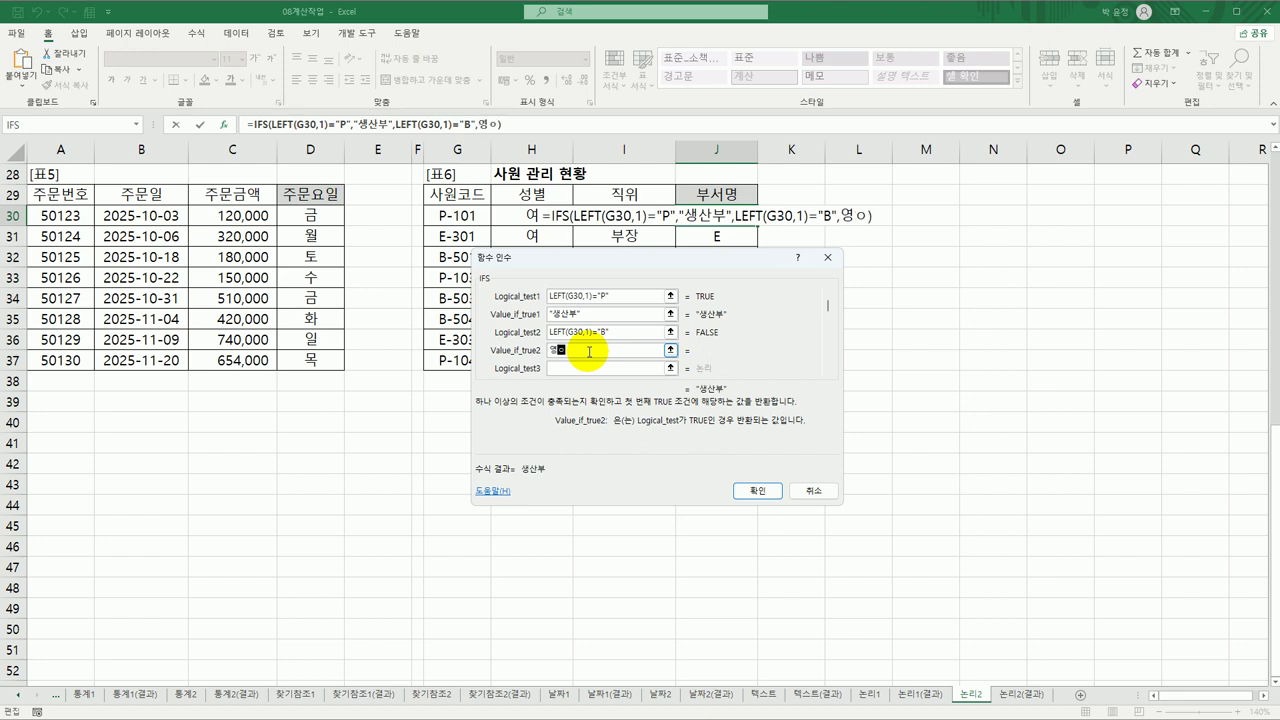
{"action": "left_click", "coordinate": [581, 364]}
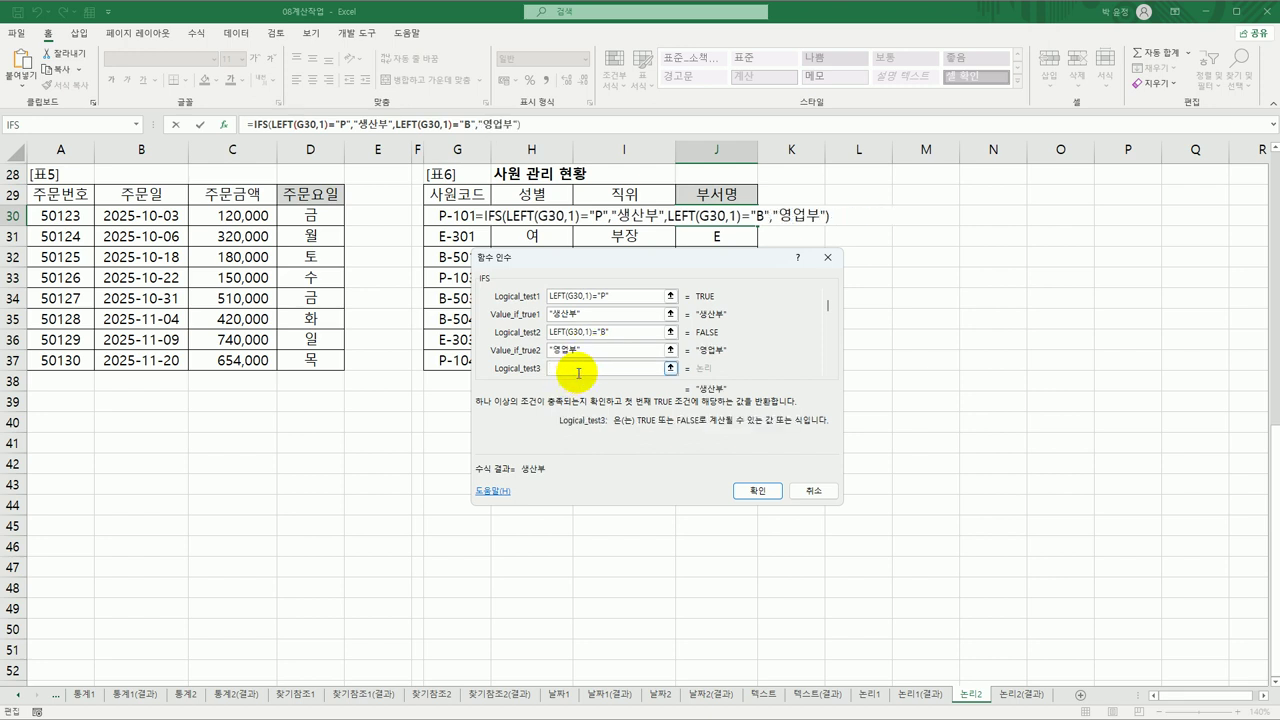
Reuse the first IFS condition for the third one, testing LEFT(G30,1)="E" and returning 관리부, and complete the formula
{"action": "key", "text": "ctrl+v"}
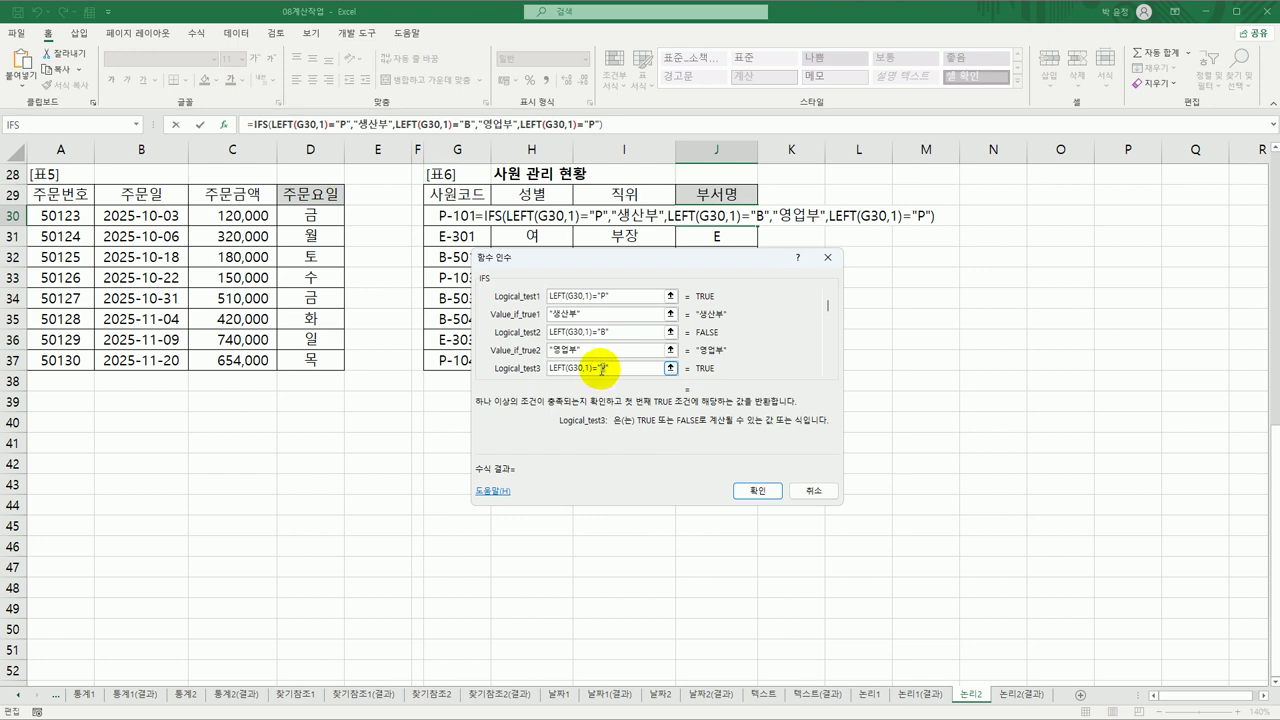
{"action": "double_click", "coordinate": [602, 368]}
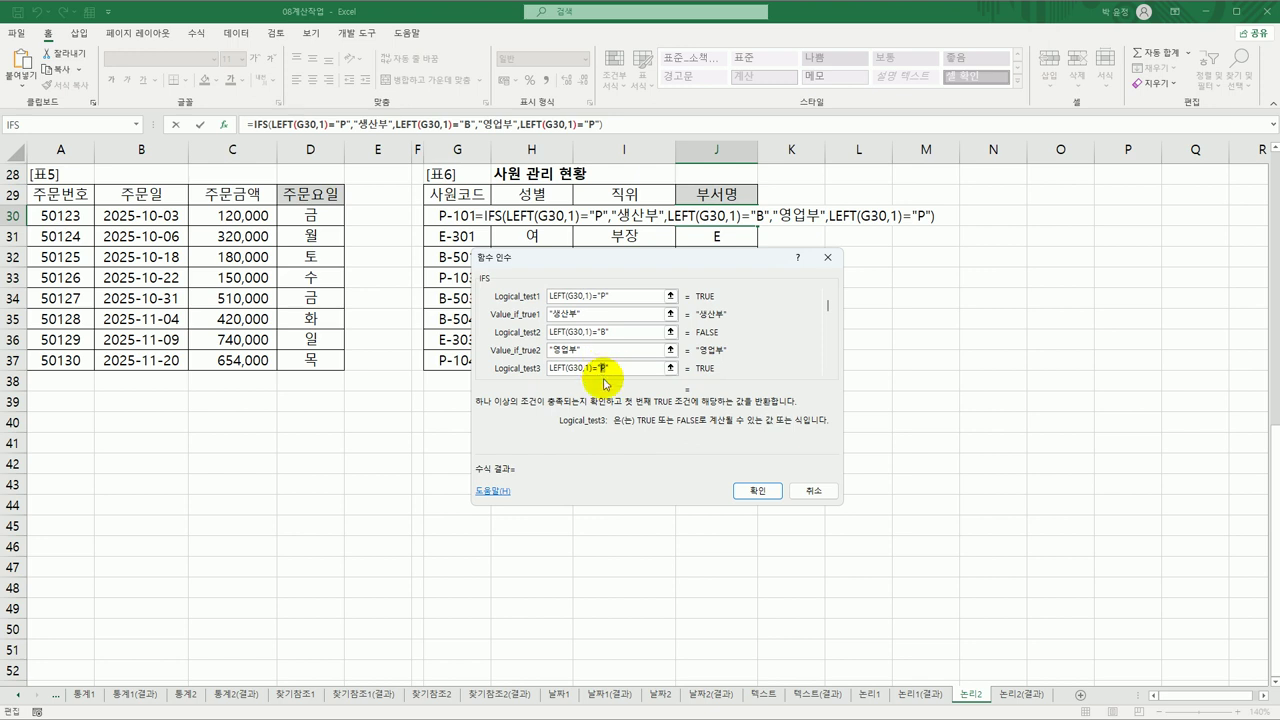
{"action": "type", "text": "E"}
{"action": "key", "text": "Tab"}
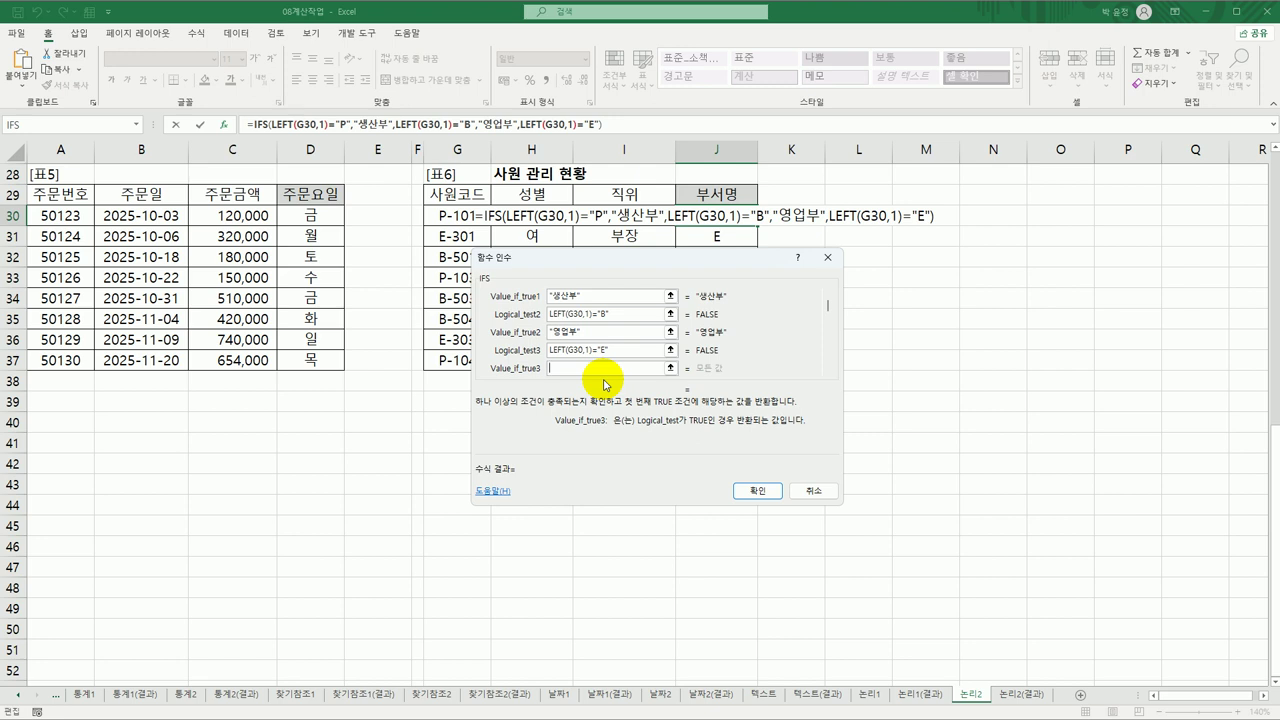
{"action": "type", "text": "관리부"}
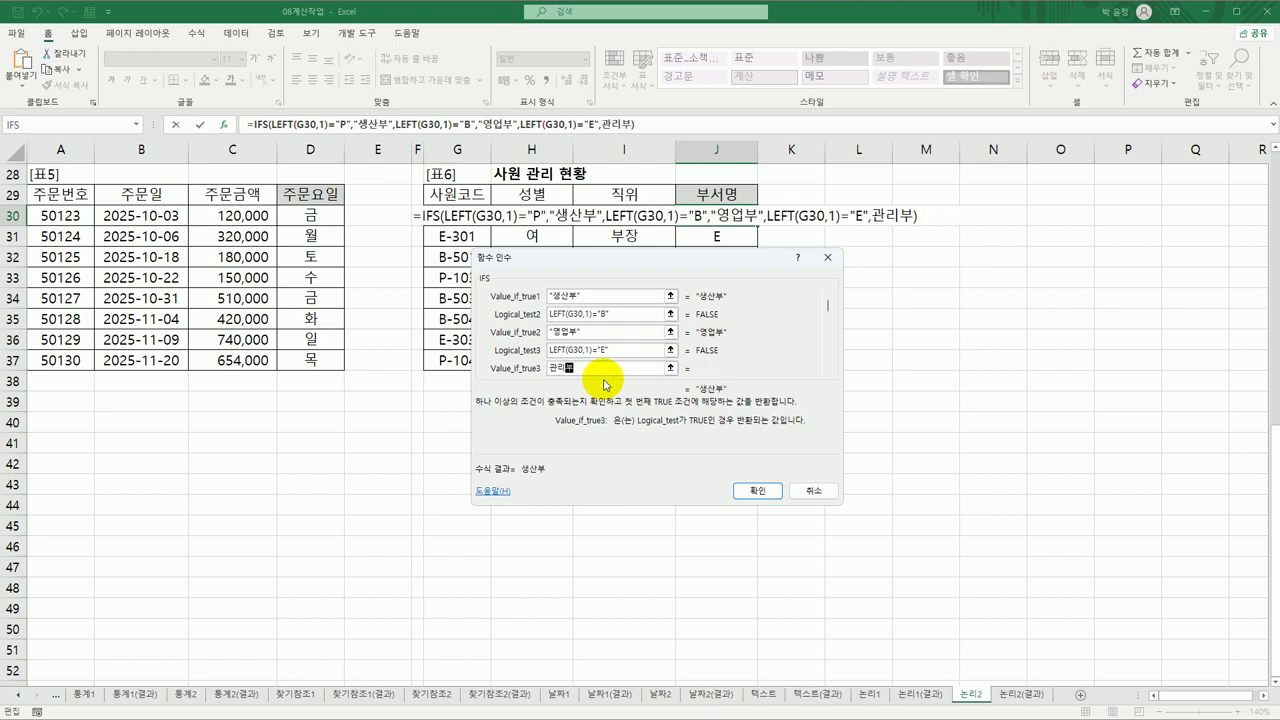
{"action": "left_click", "coordinate": [757, 490]}
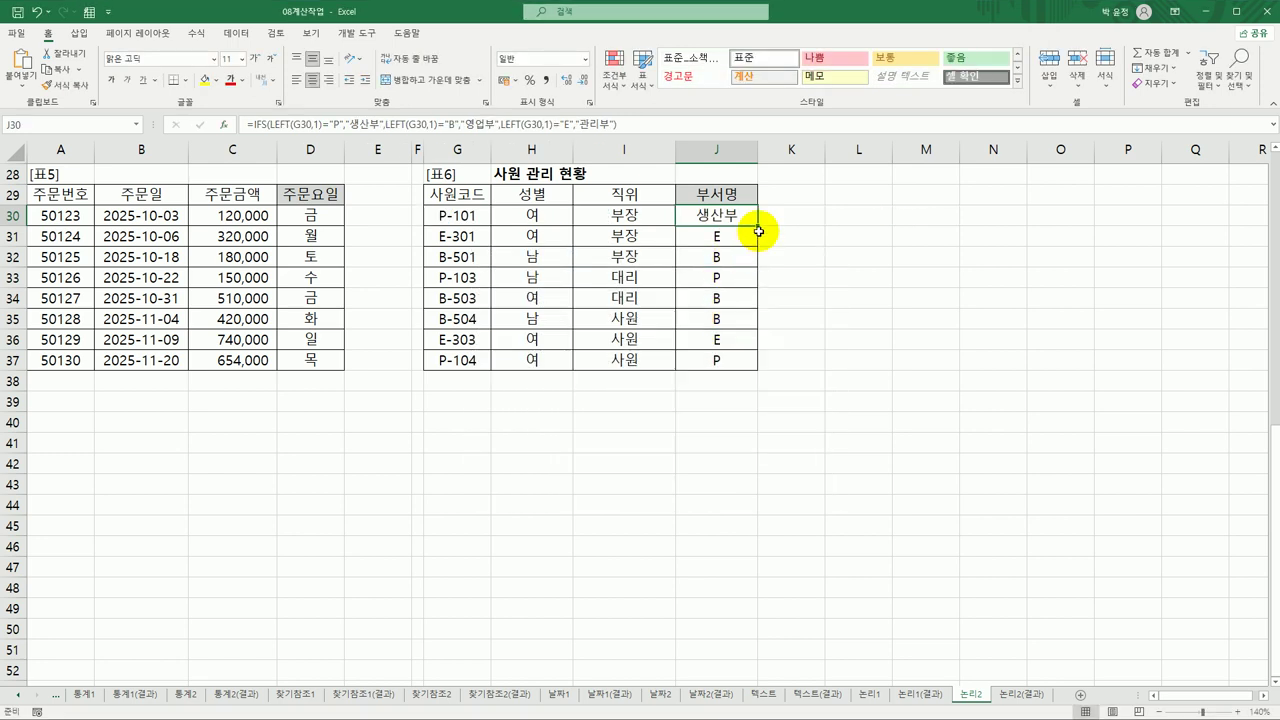
Fill the IFS formula from J30 down the 부서명 column to J37 and review the formula in J30
{"action": "left_click_drag", "start_coordinate": [757, 225], "coordinate": [759, 365]}
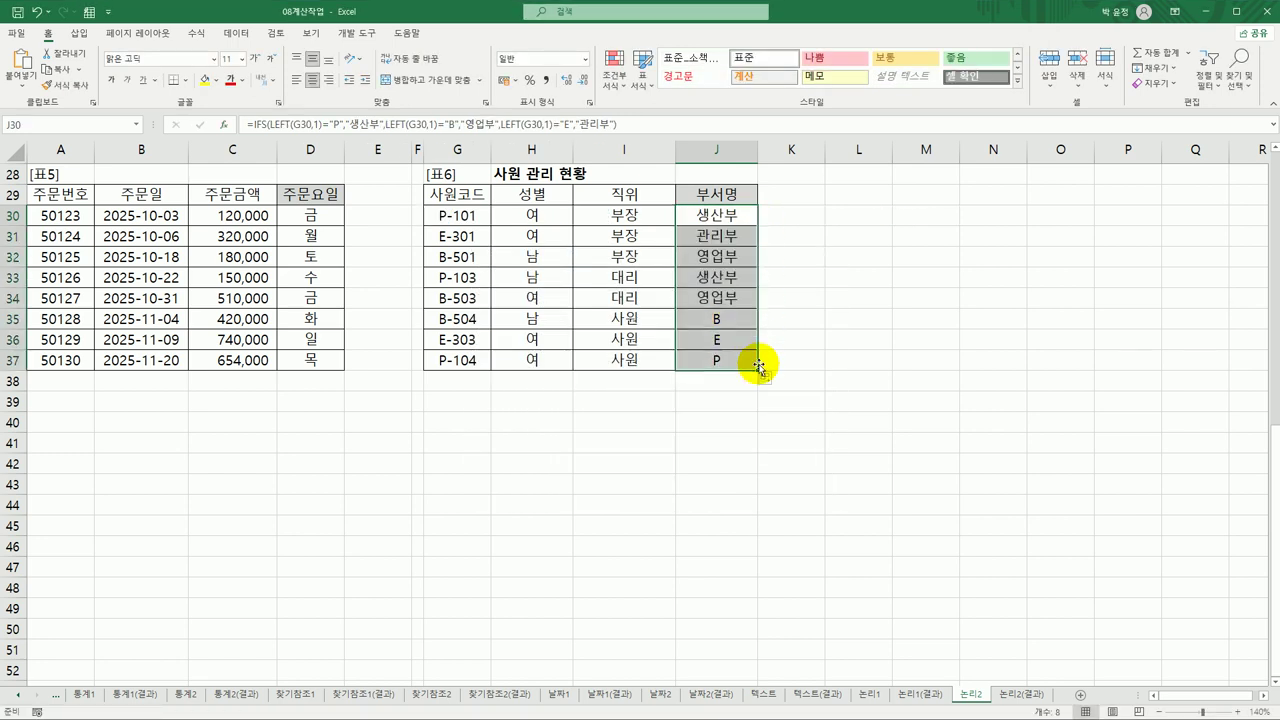
{"action": "double_click", "coordinate": [704, 214]}
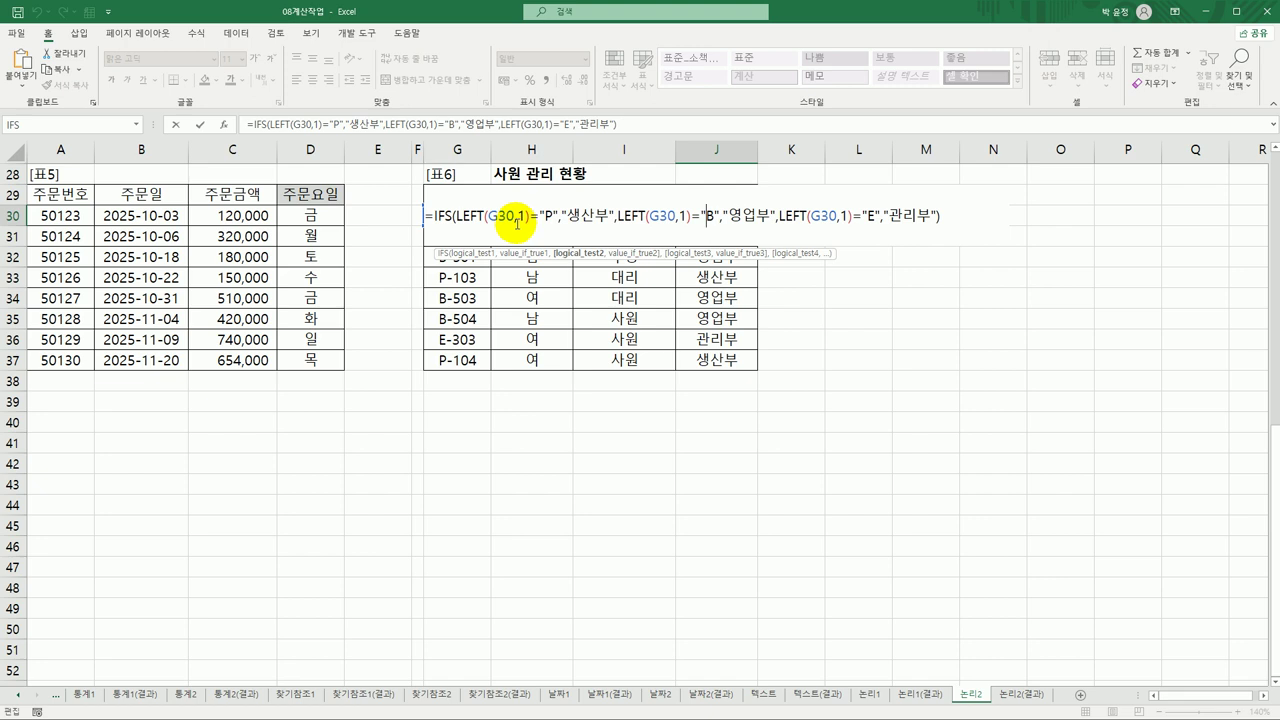
{"action": "key", "text": "Return"}
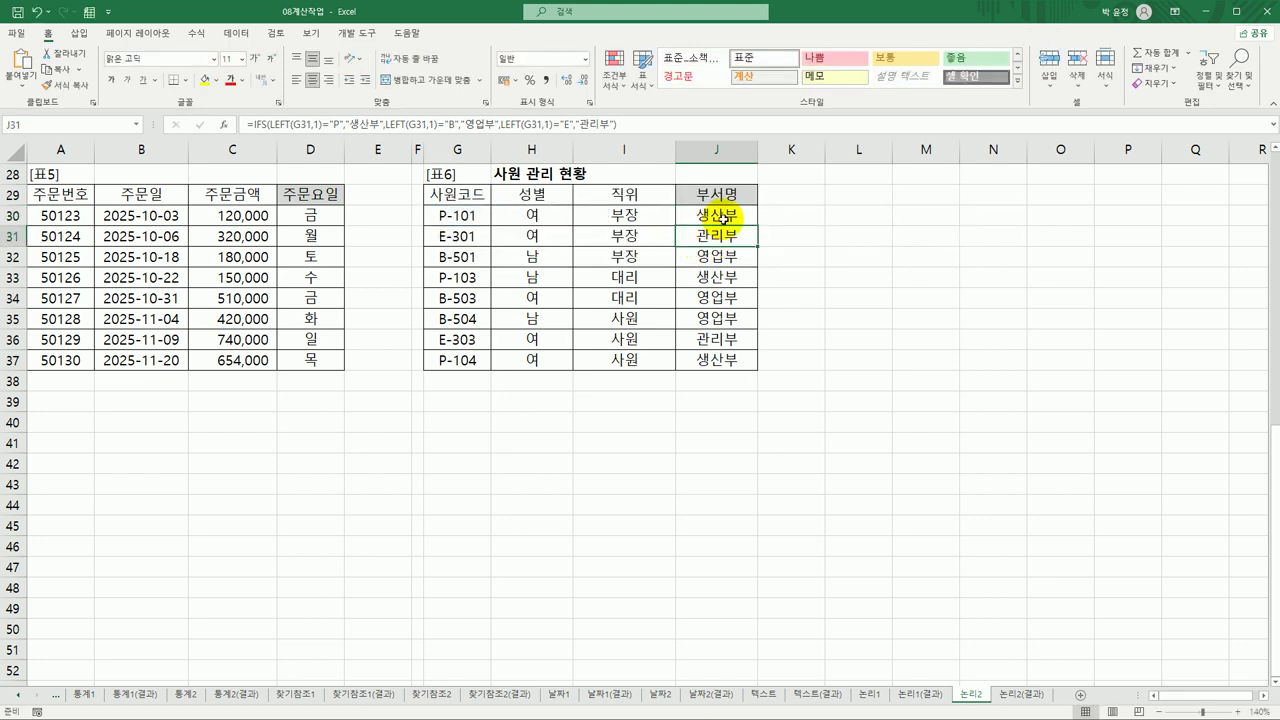
{"action": "left_click", "coordinate": [719, 215]}
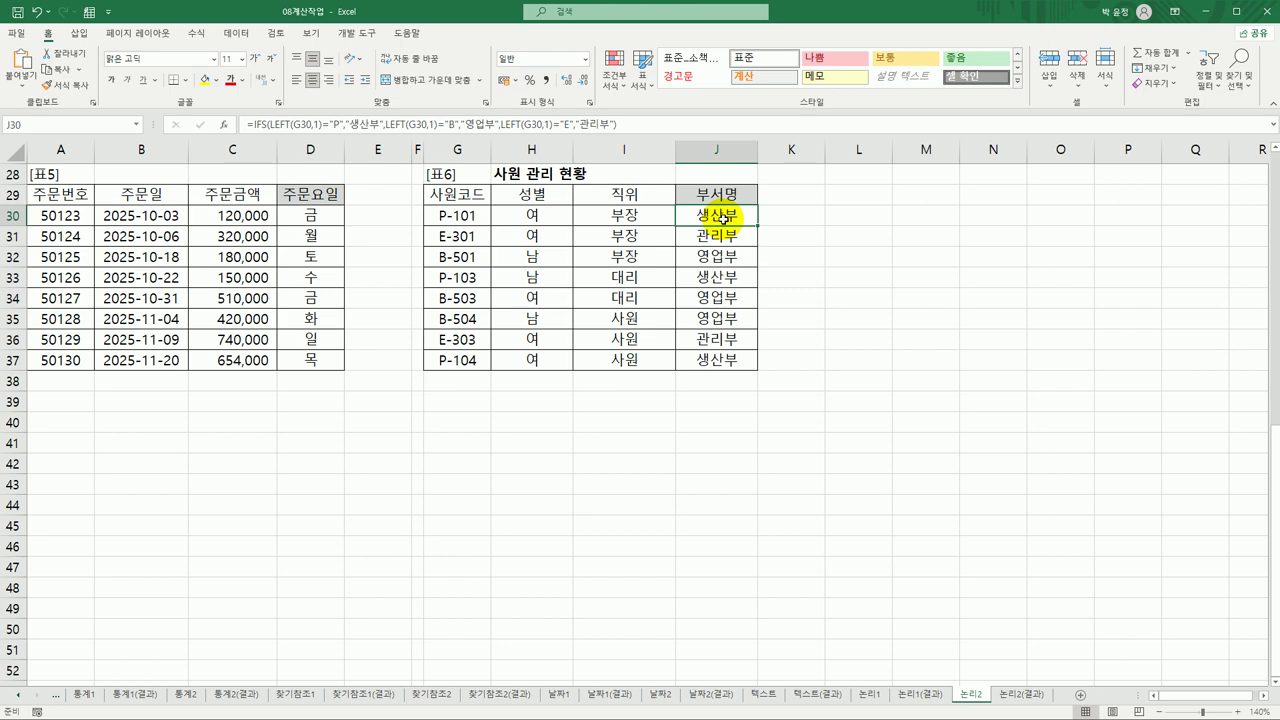
Open the 논리2(결과) sheet to view the completed result tables
{"action": "scroll", "coordinate": [719, 215], "scroll_direction": "up", "scroll_amount": 7}
{"action": "scroll", "coordinate": [754, 289], "scroll_direction": "down", "scroll_amount": 7}
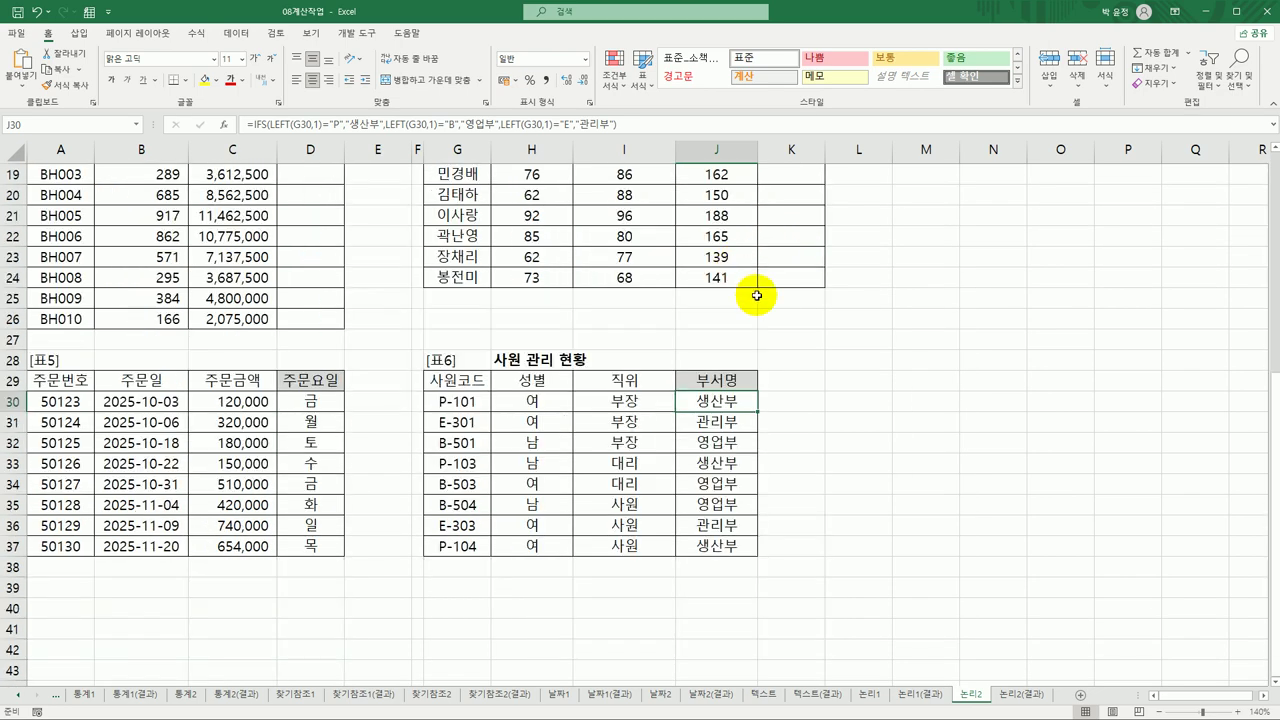
{"action": "left_click", "coordinate": [1014, 697]}
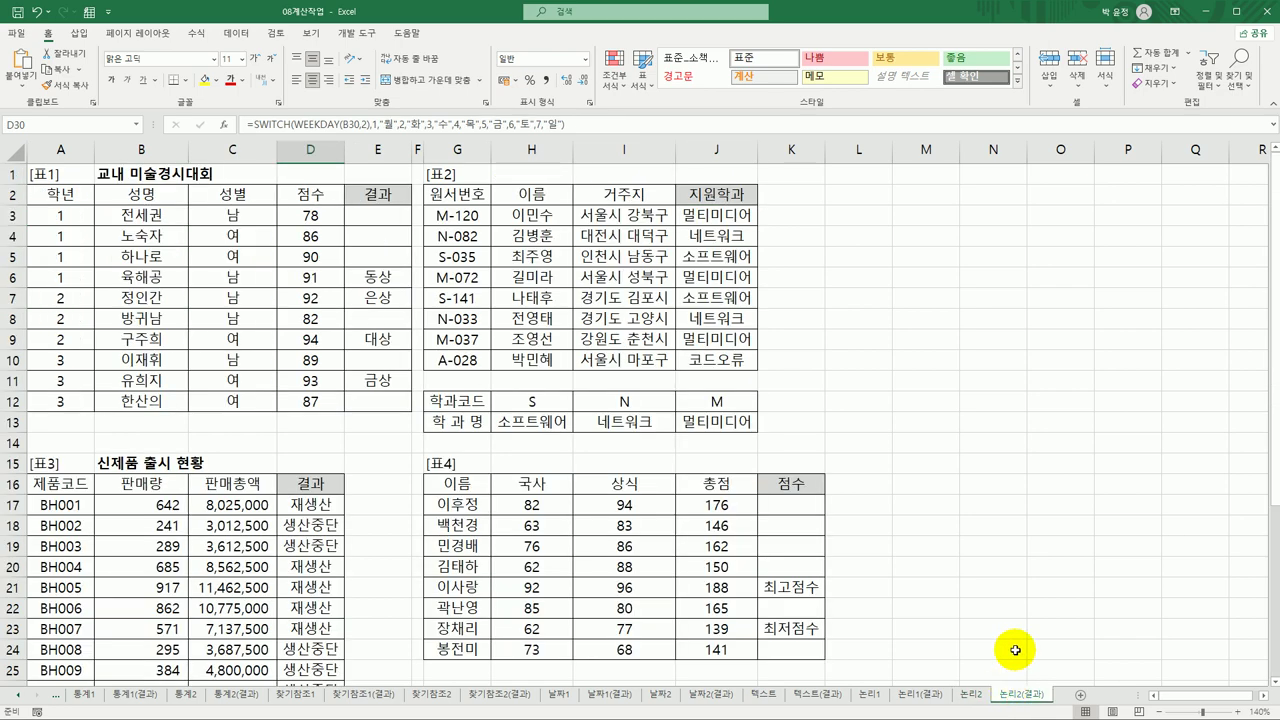